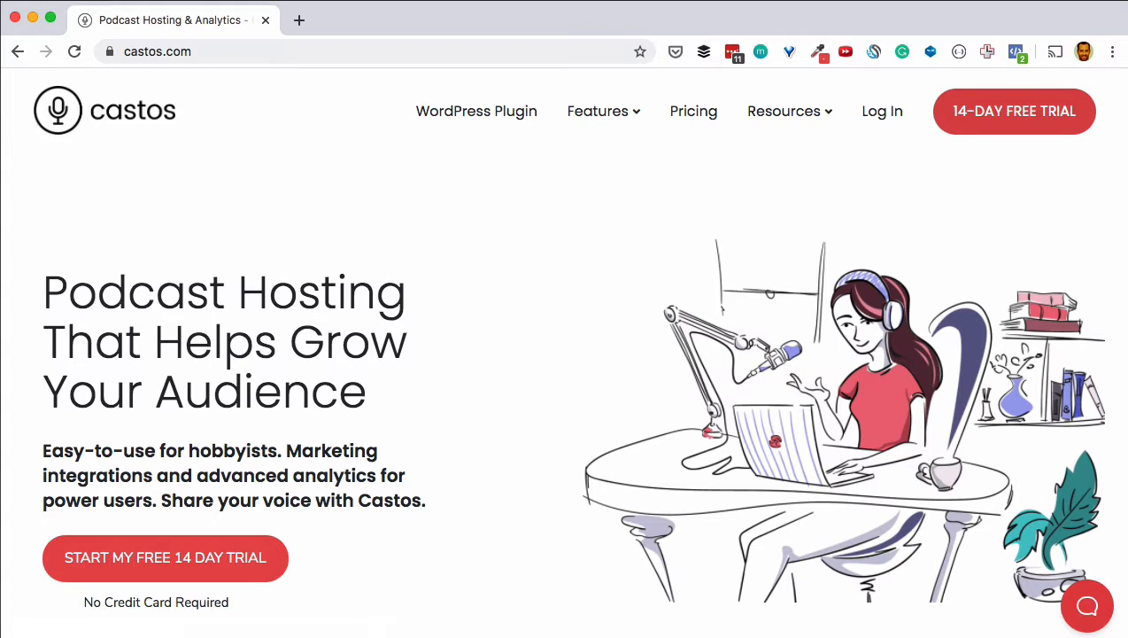
Step: Register a Castos 14-day free trial with the user's name, e-mail and password, accepting the terms
left_click(990, 126)
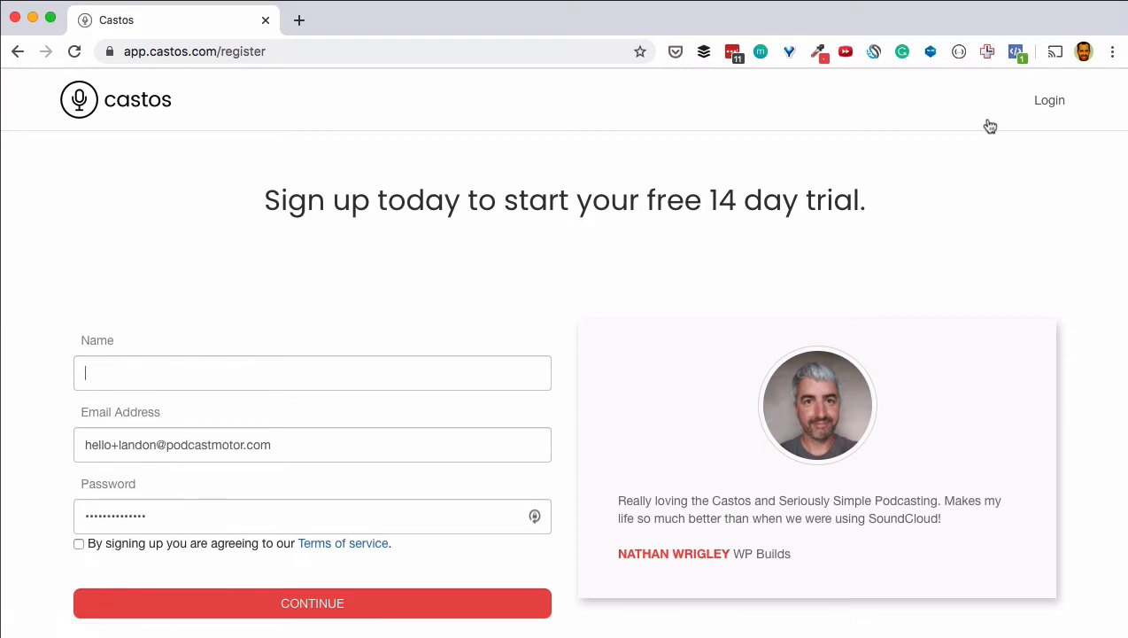
type("Craig Hewitt")
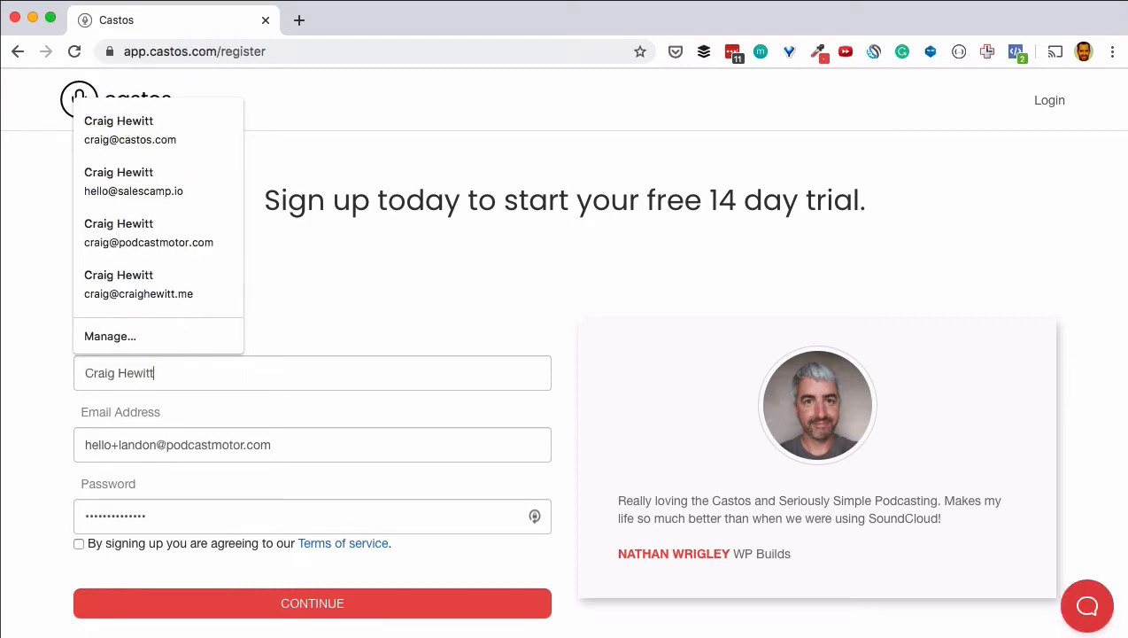
key("Tab")
key("BackSpace")
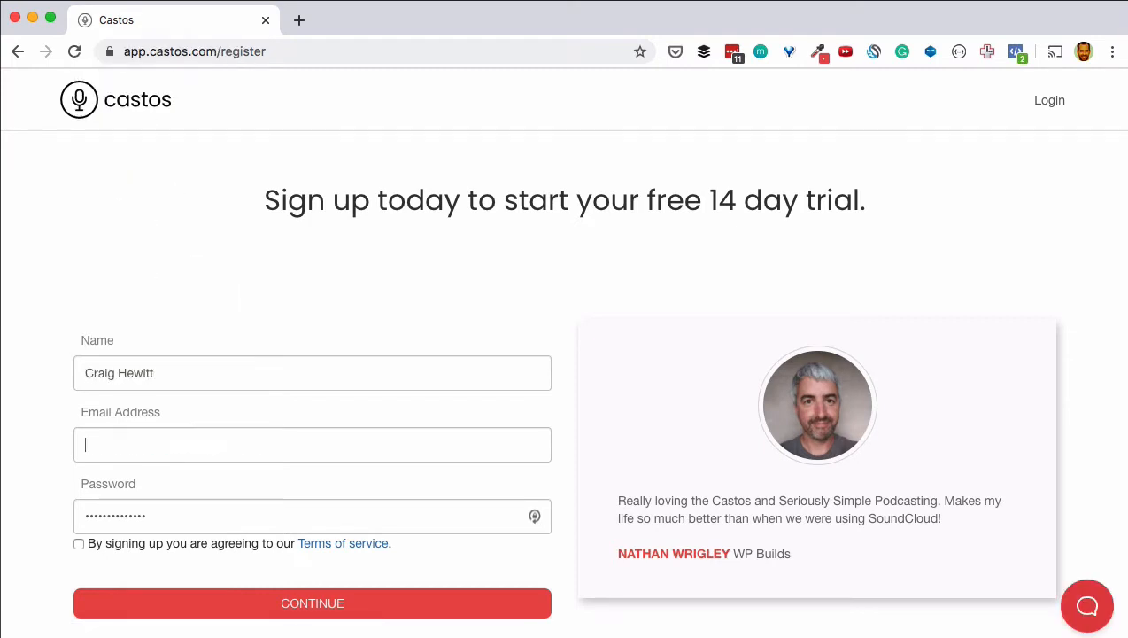
key("Tab")
type("c•••••••")
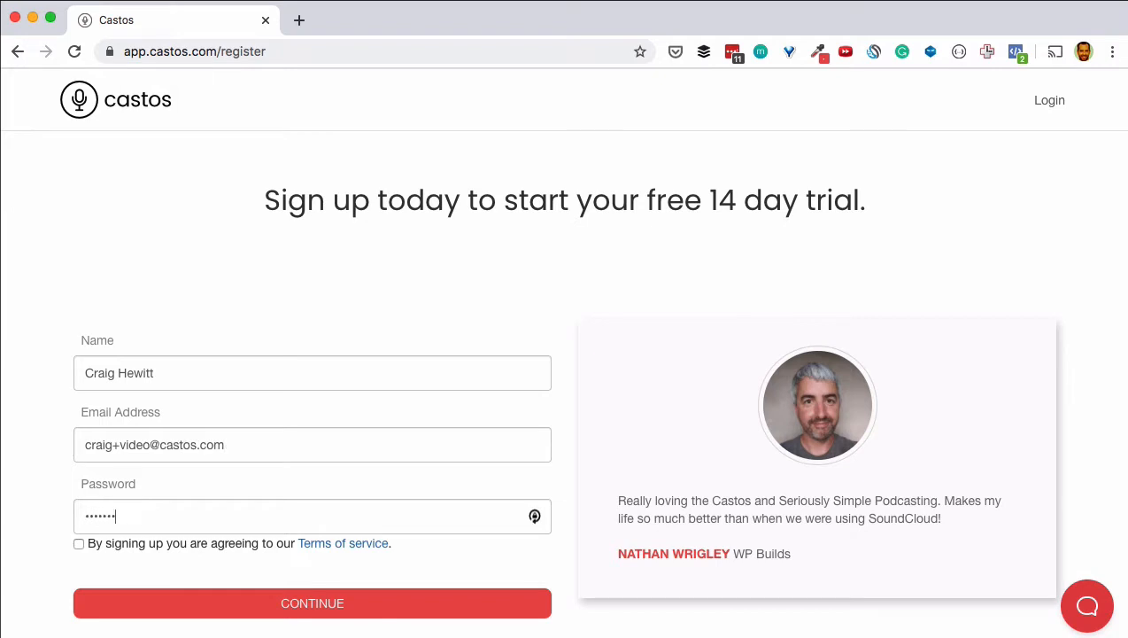
left_click(79, 544)
left_click(152, 603)
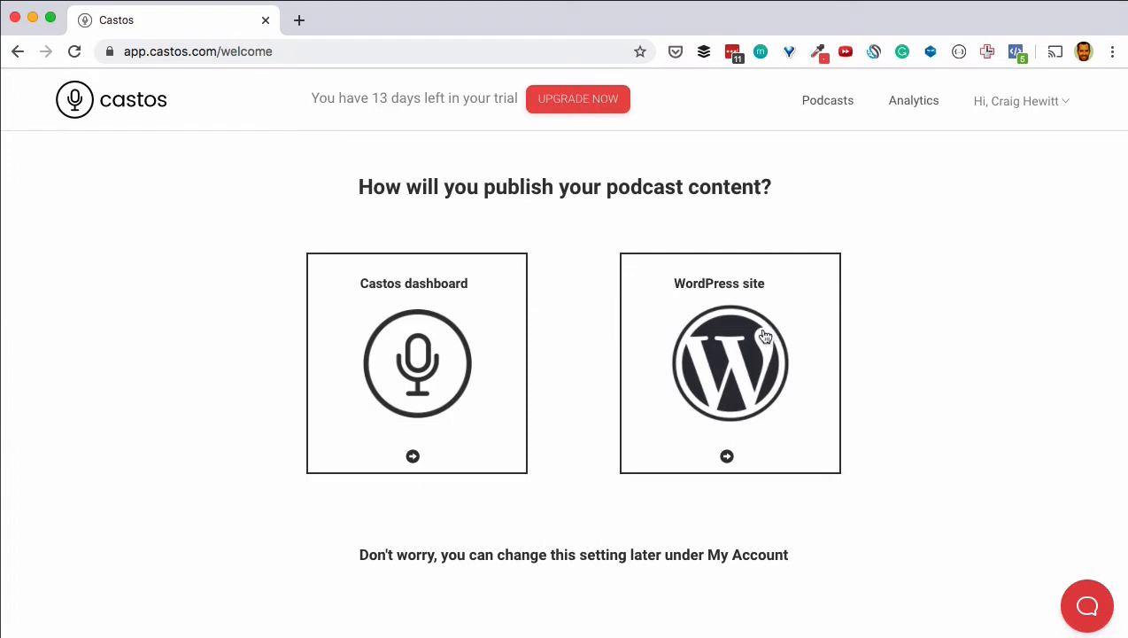
Step: Choose the Castos dashboard as the way to publish podcast content
left_click(416, 360)
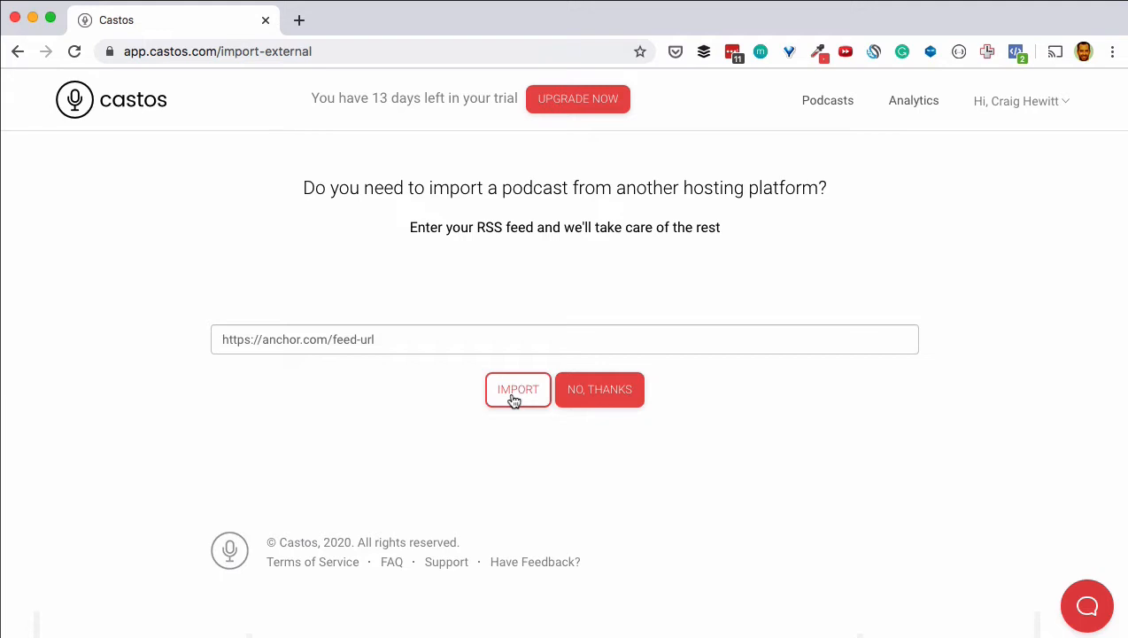
Step: Decline the feed import and create a podcast titled 'Audience', then continue to its first episode
left_click(600, 404)
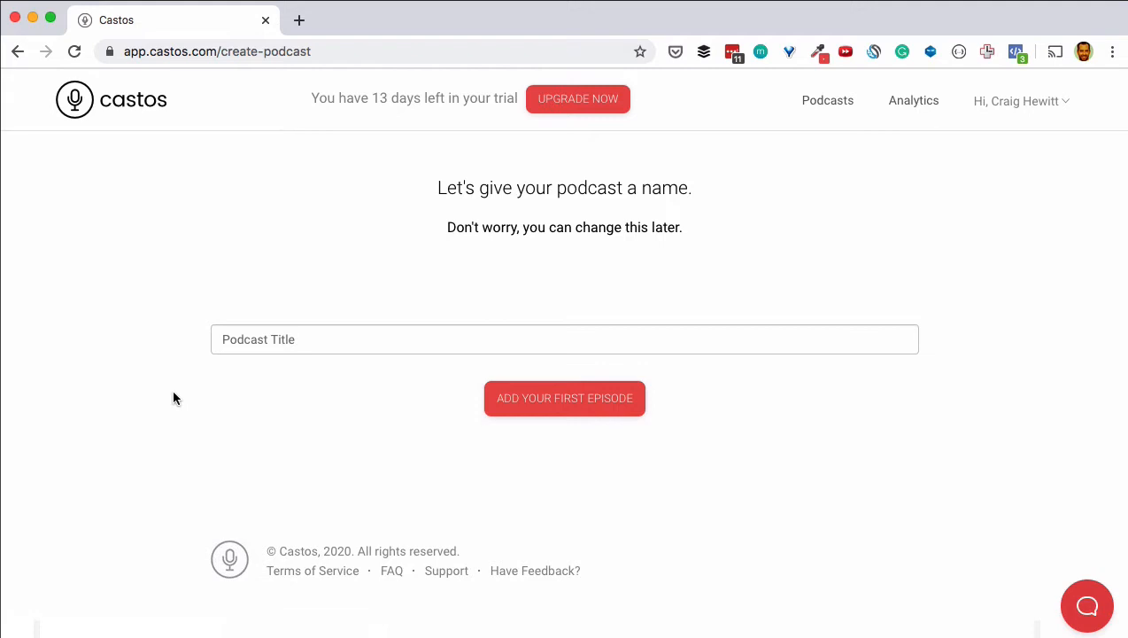
left_click(280, 340)
type("Audience")
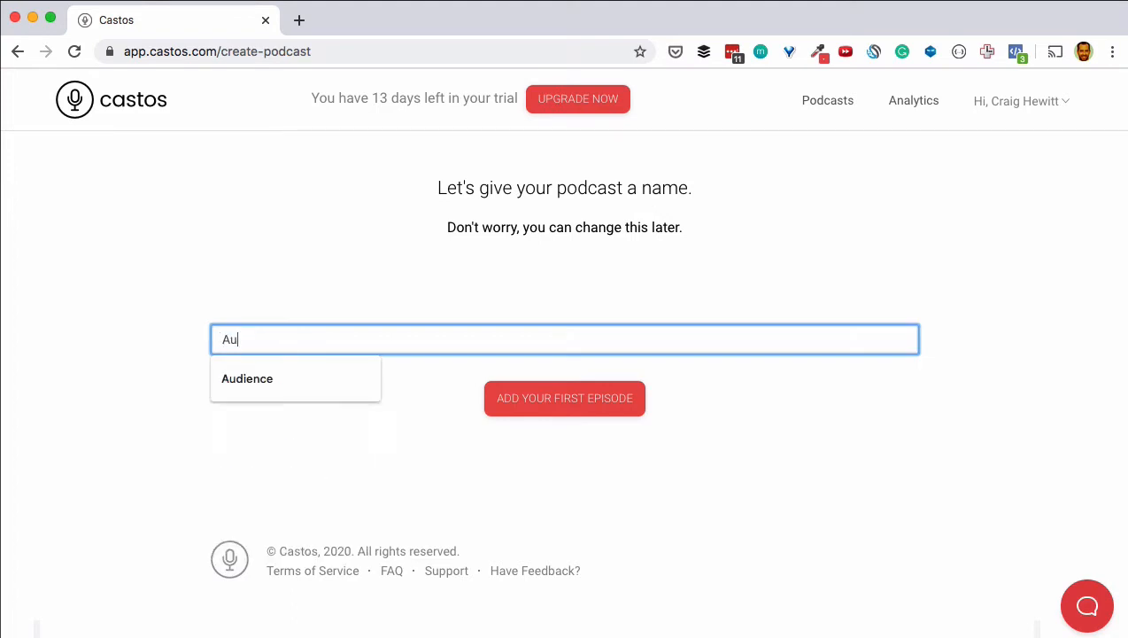
key("Return")
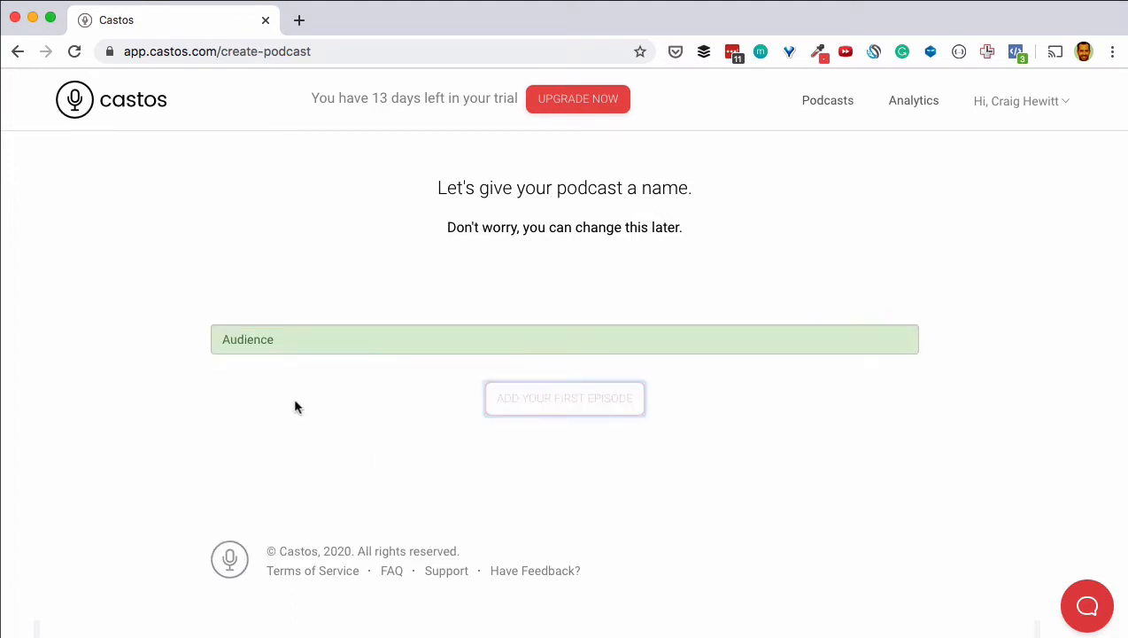
left_click(534, 393)
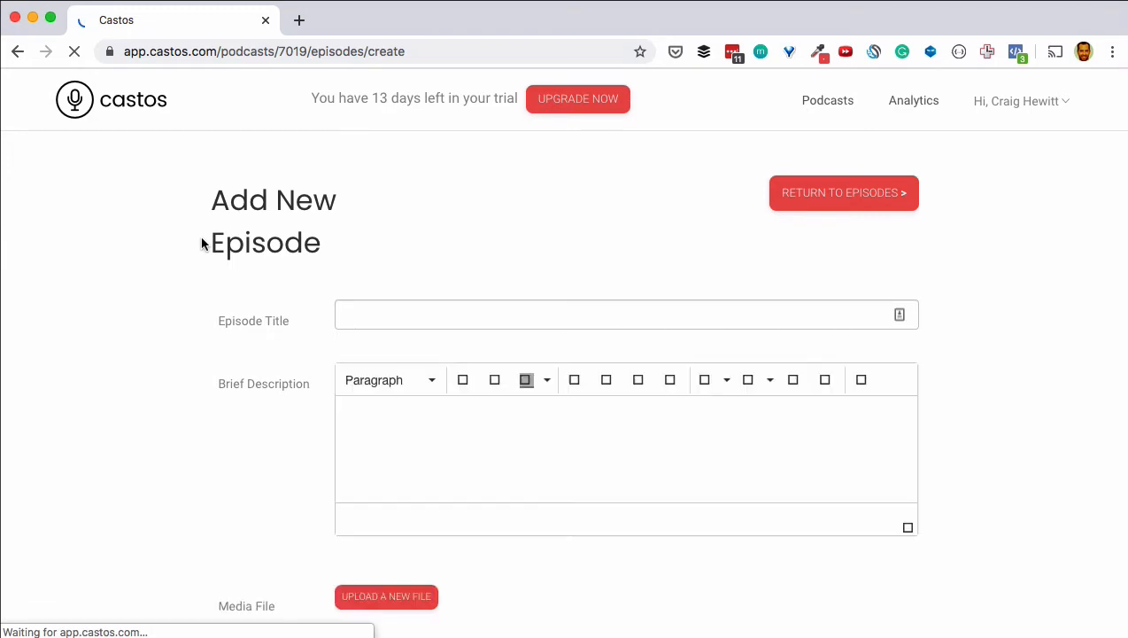
Step: Title the new episode 'Episode 4: A New Hope'
left_click(378, 318)
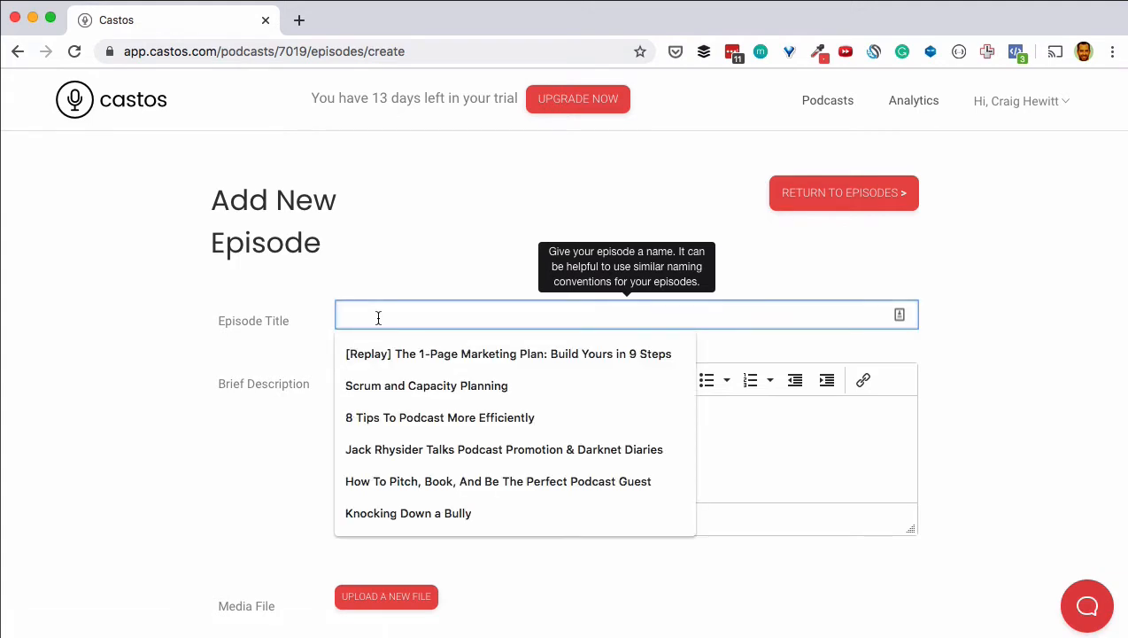
type("Episode 1")
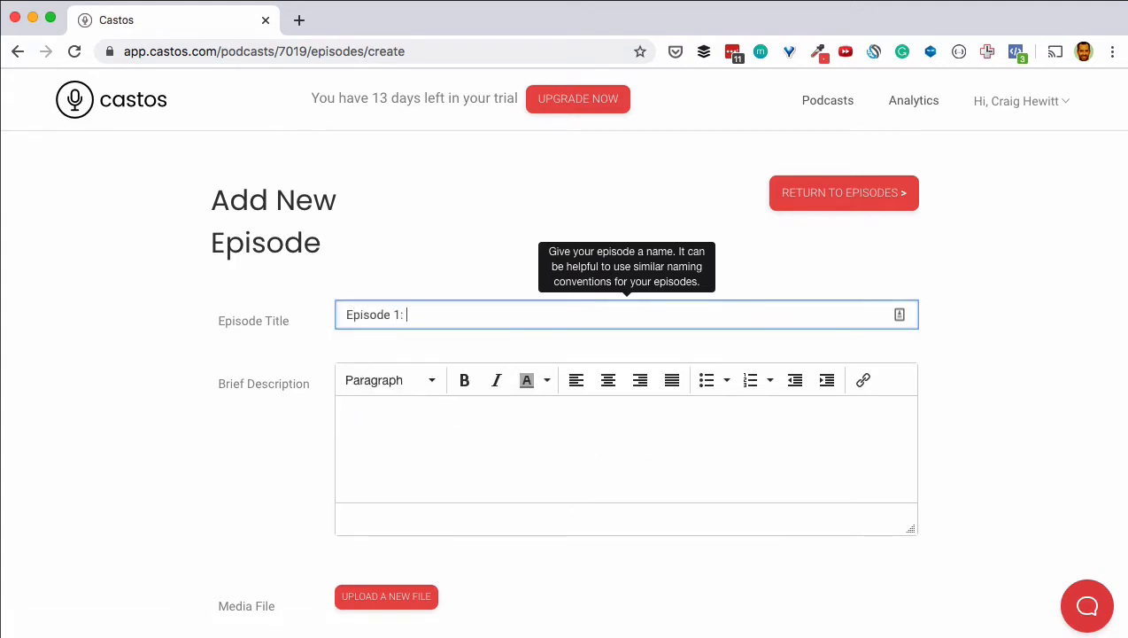
type(":")
key("BackSpace")
key("BackSpace")
type("4: A")
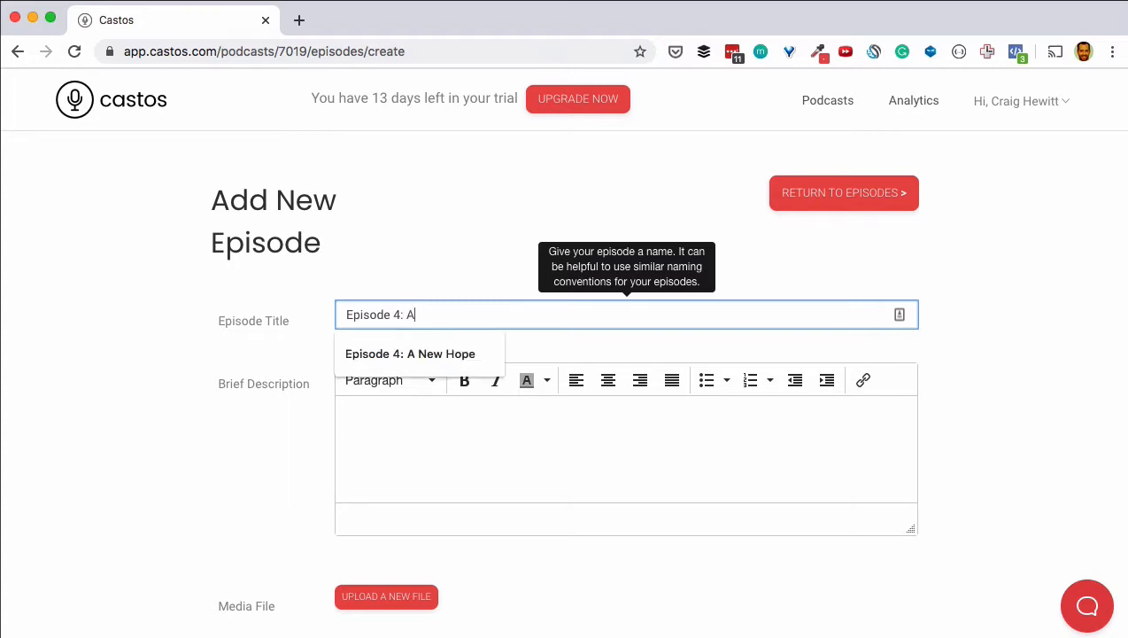
key("Down")
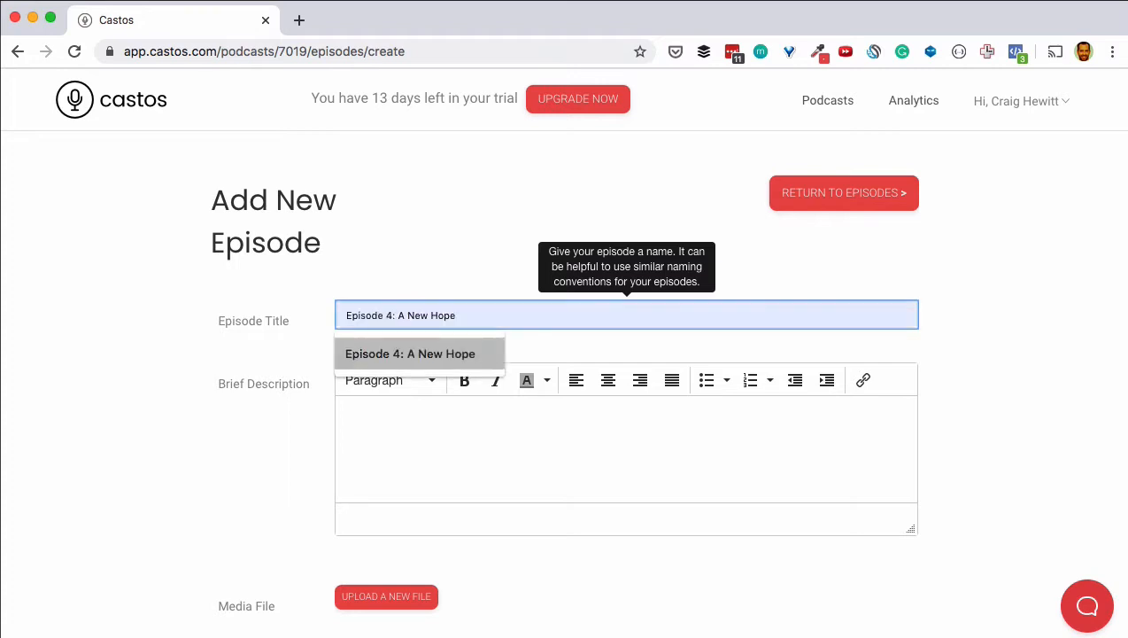
key("Tab")
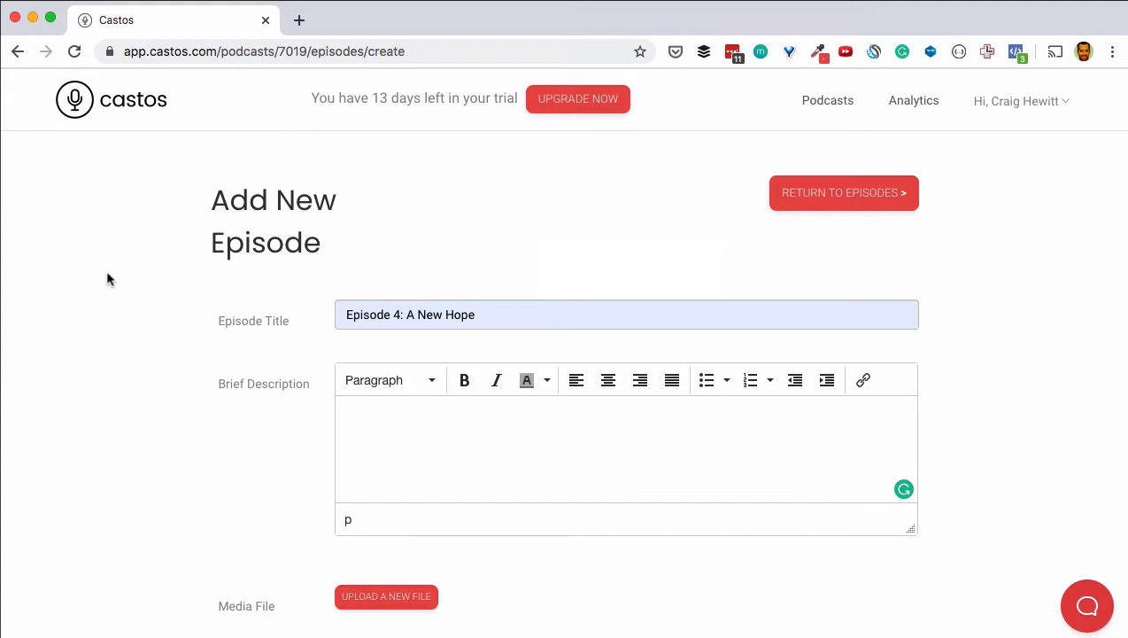
Step: Write the description 'Luke may be our last hope.' followed by 'No, there is another'
type("Luke may be our last hope.")
key("Return")
key("Return")
key("Return")
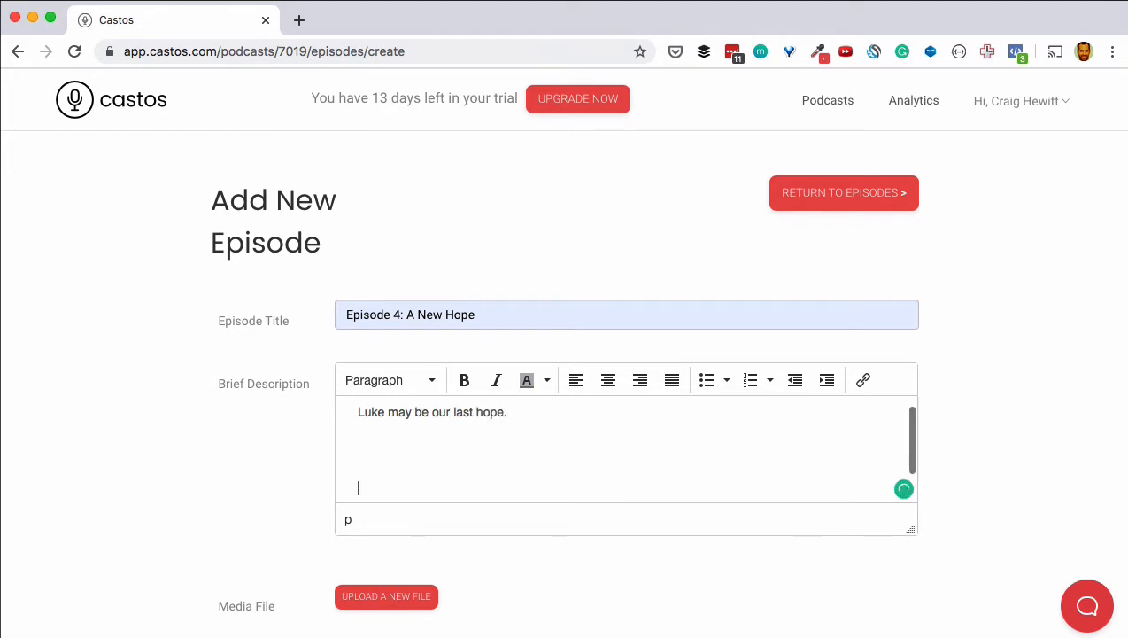
type("No, there is another")
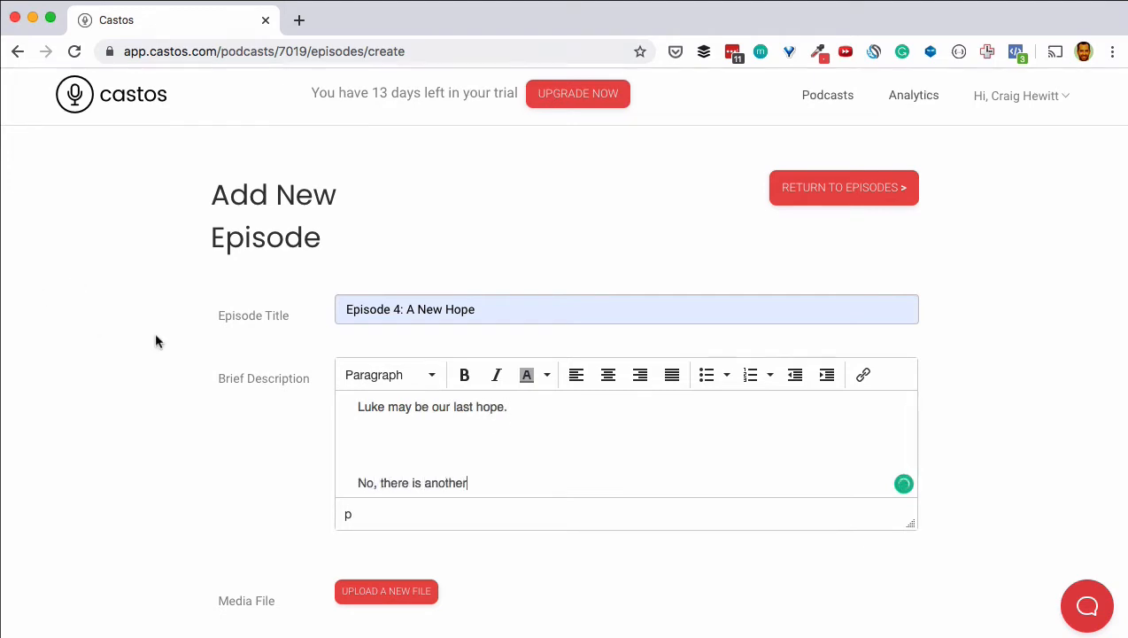
scroll(156, 337, "down", 2)
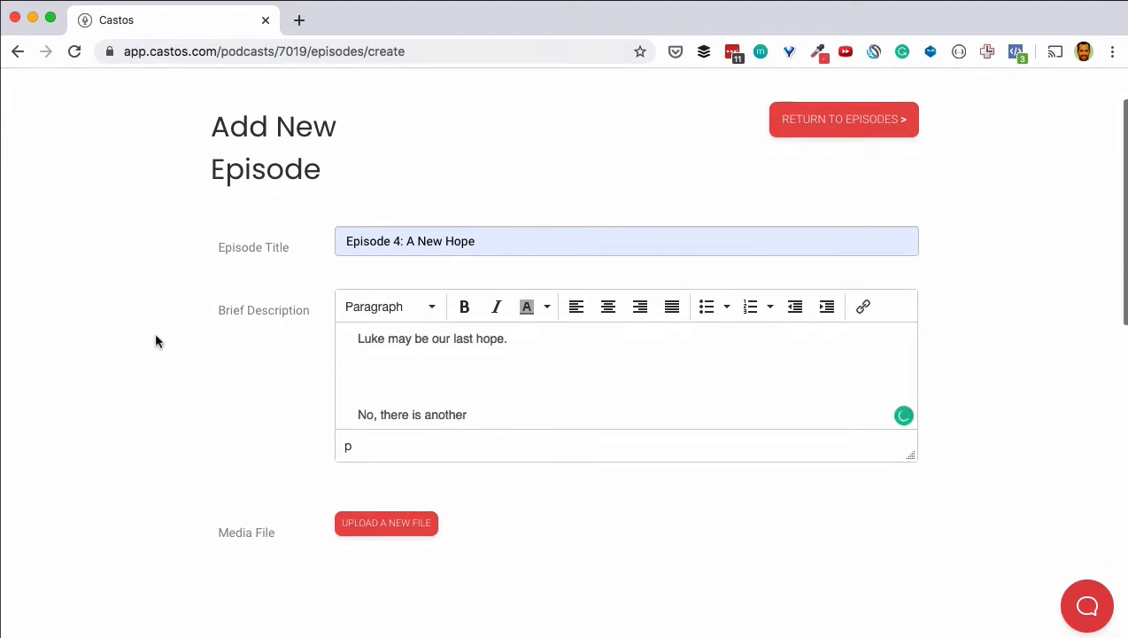
scroll(229, 506, "down", 1)
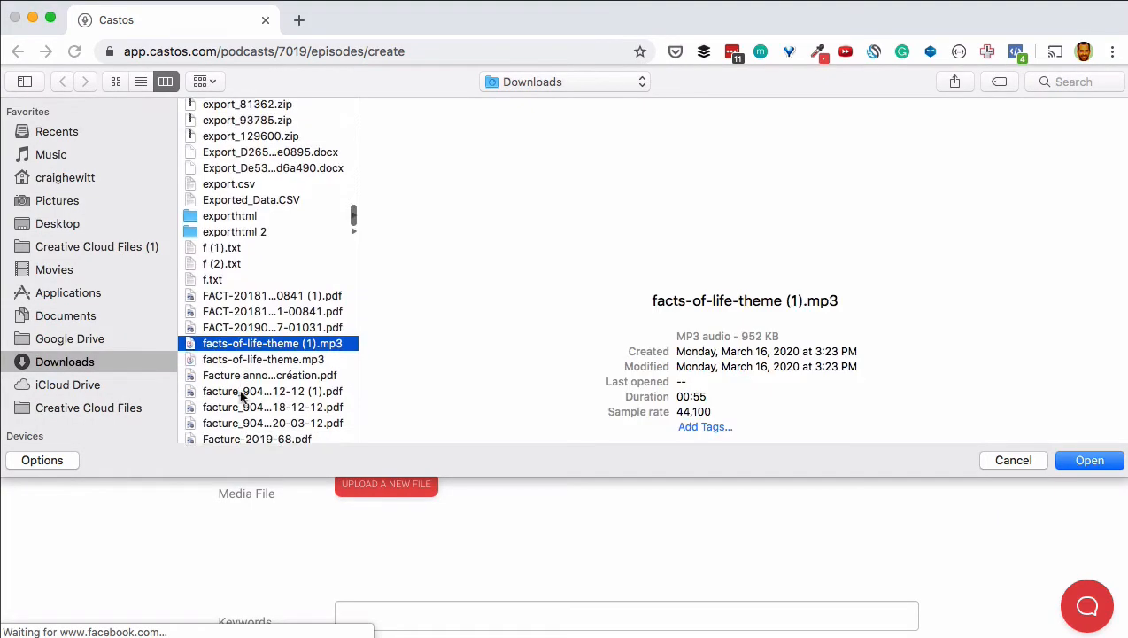
Step: Upload facts-of-life-theme.mp3 as the episode's audio file
scroll(244, 396, "down", 1)
double_click(235, 335)
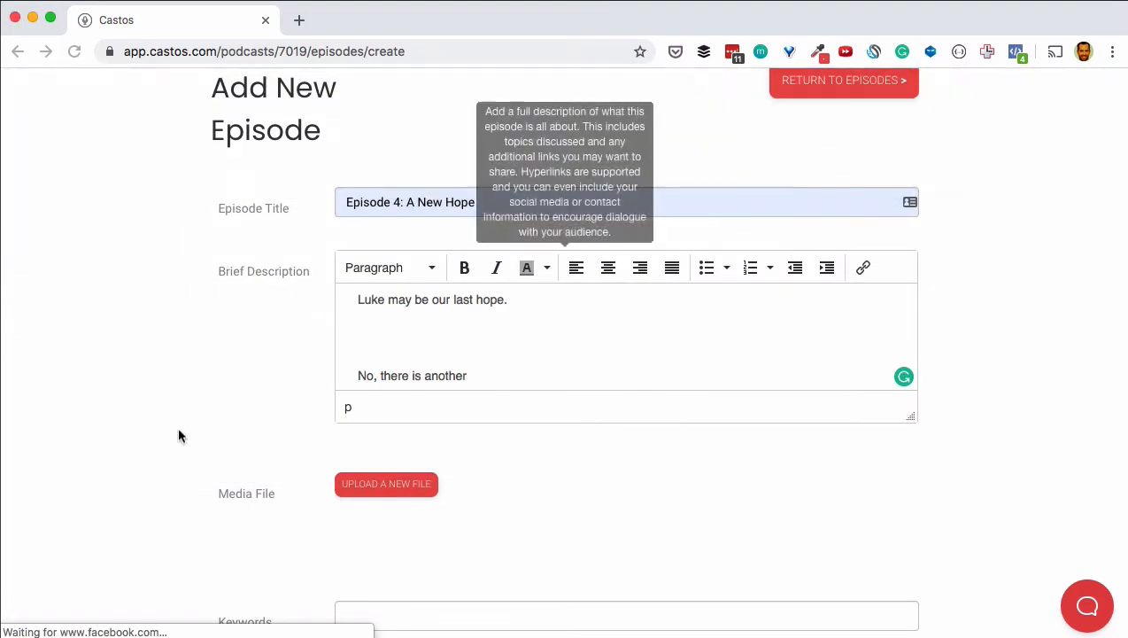
scroll(175, 396, "down", 3)
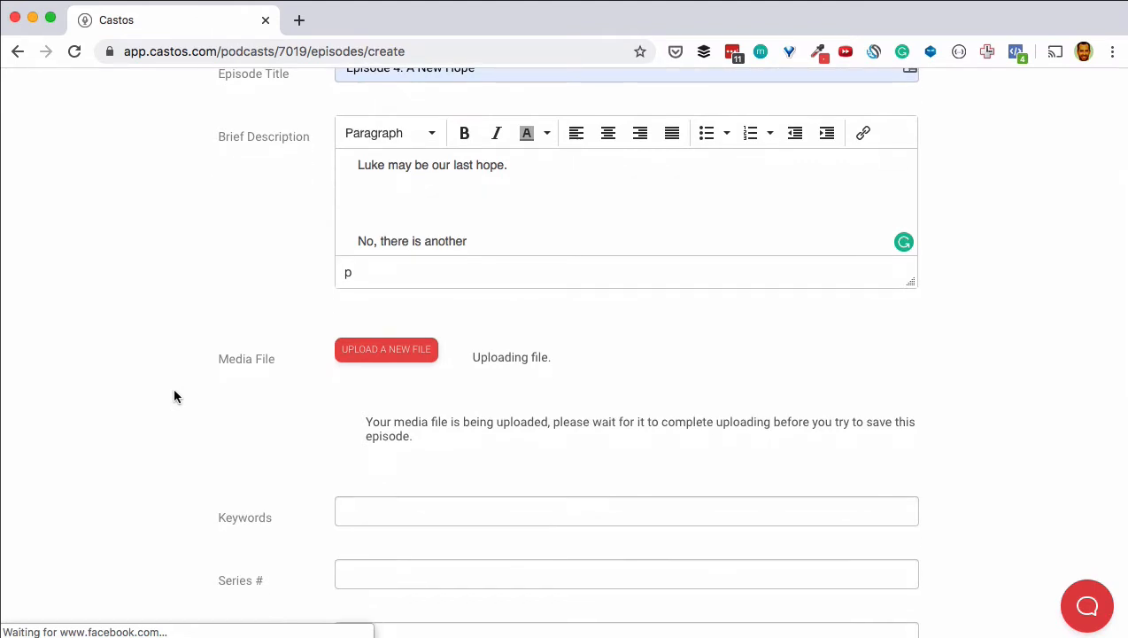
scroll(174, 396, "down", 1)
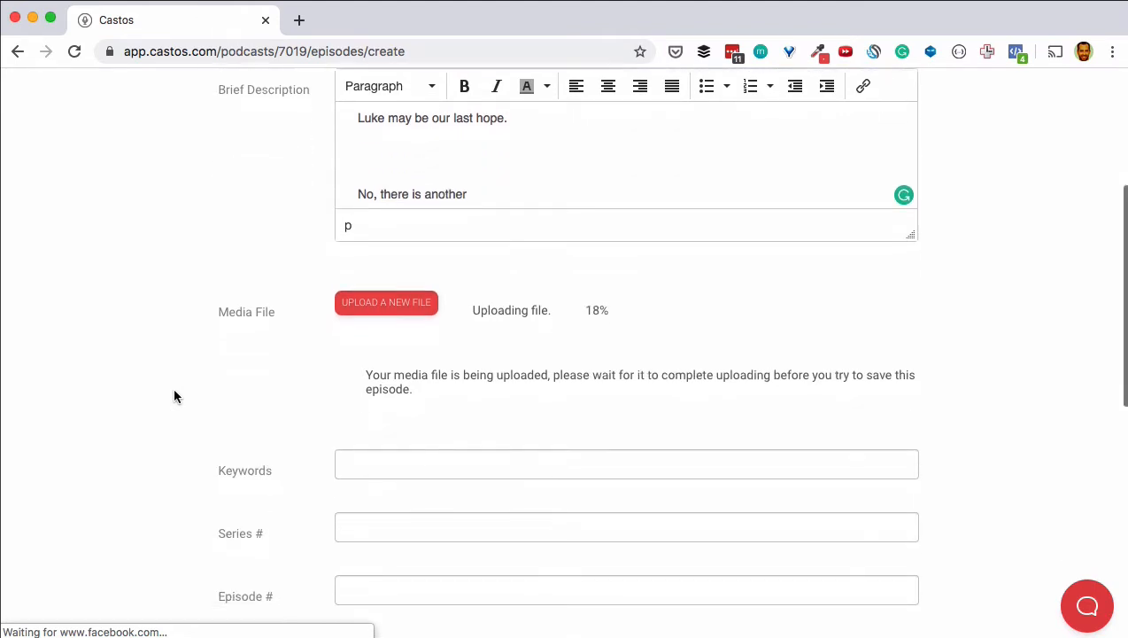
scroll(173, 387, "down", 2)
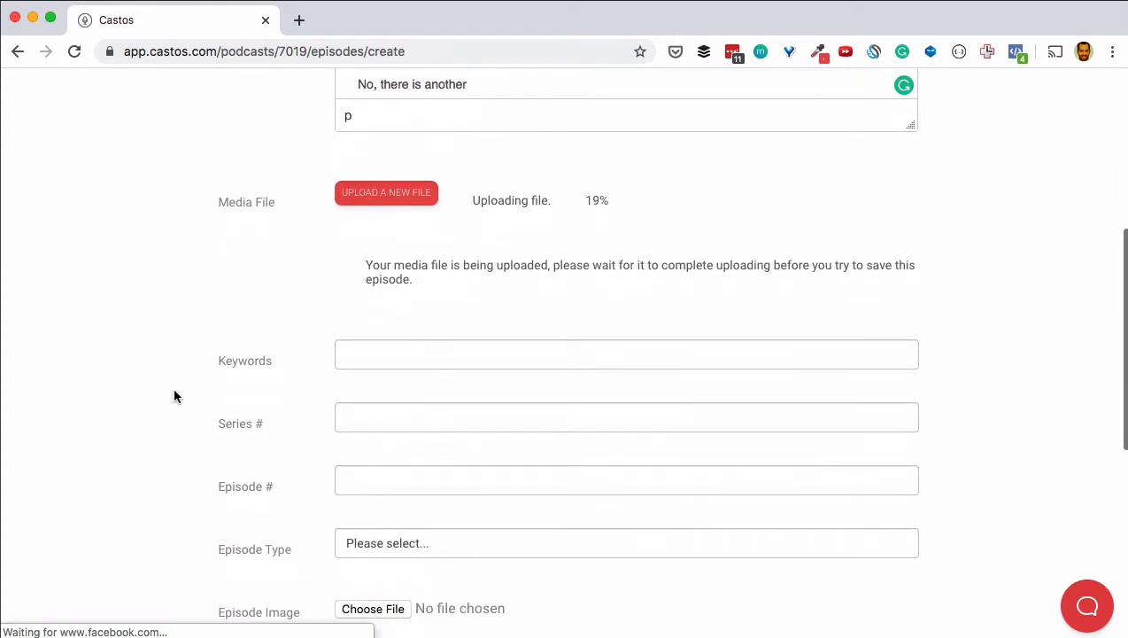
Step: Add the episode keywords 'podcast, marketing, social media'
left_click(401, 348)
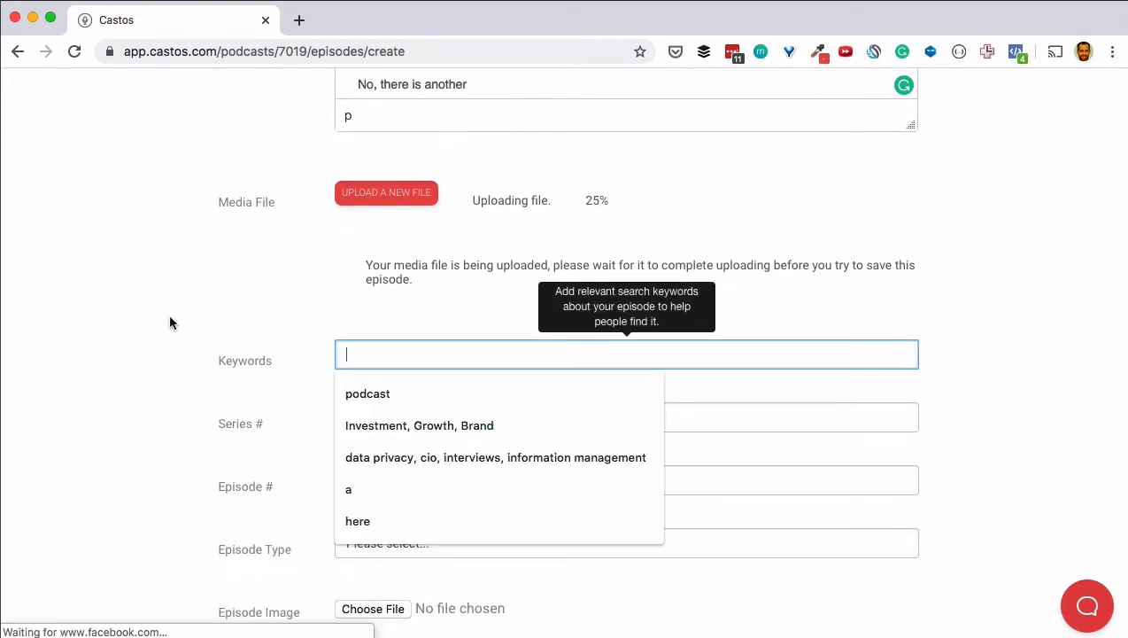
type("podcast, marketin")
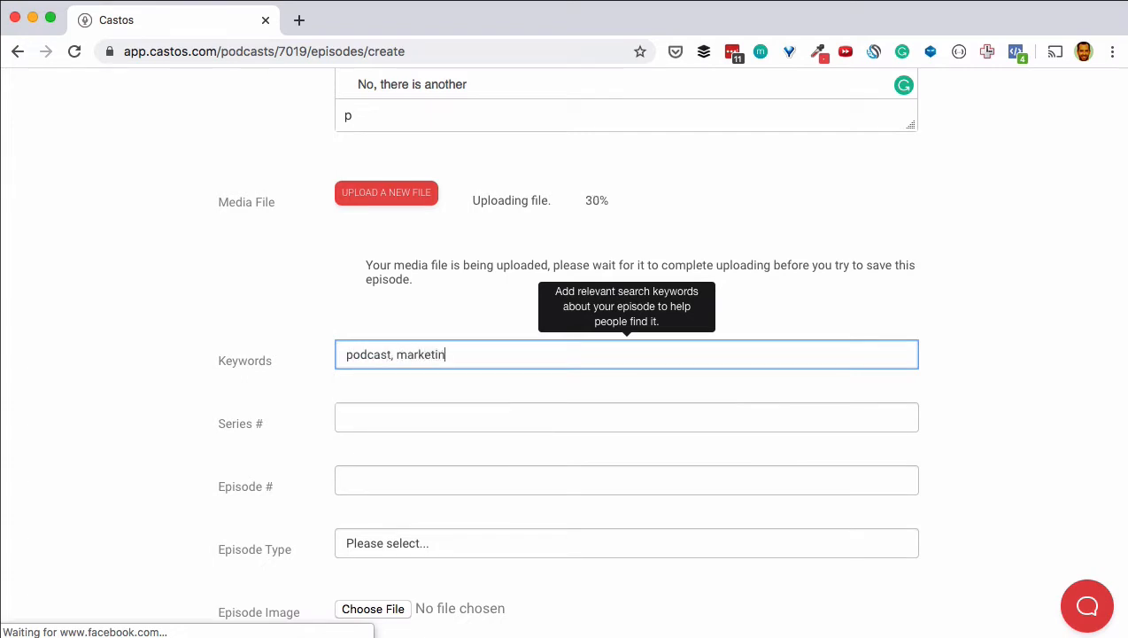
type("g, social media")
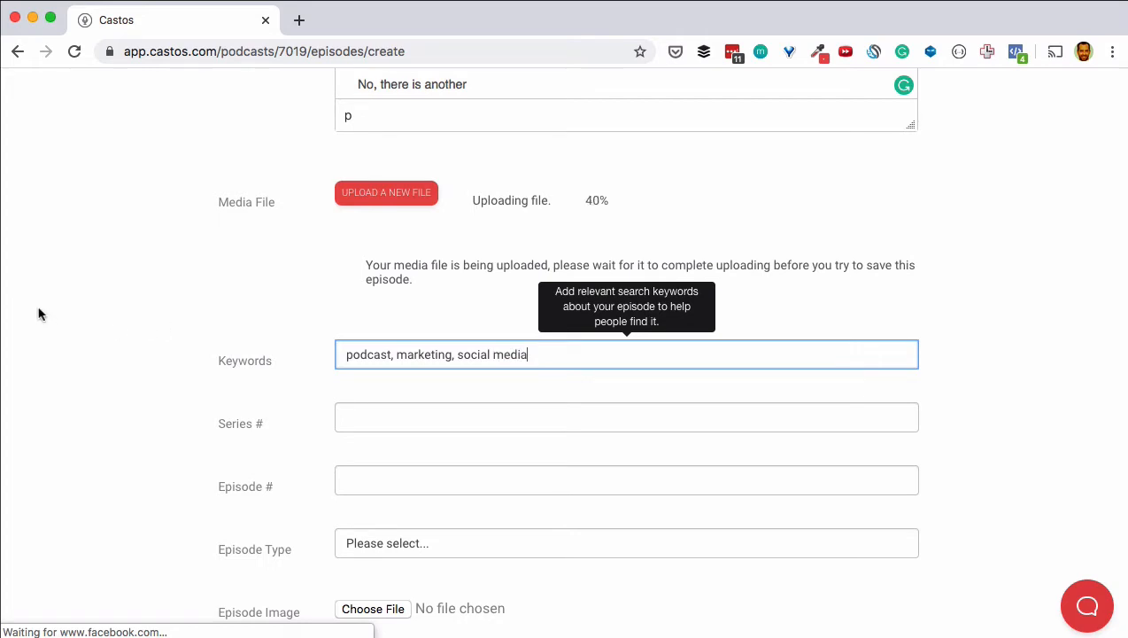
scroll(177, 368, "down", 2)
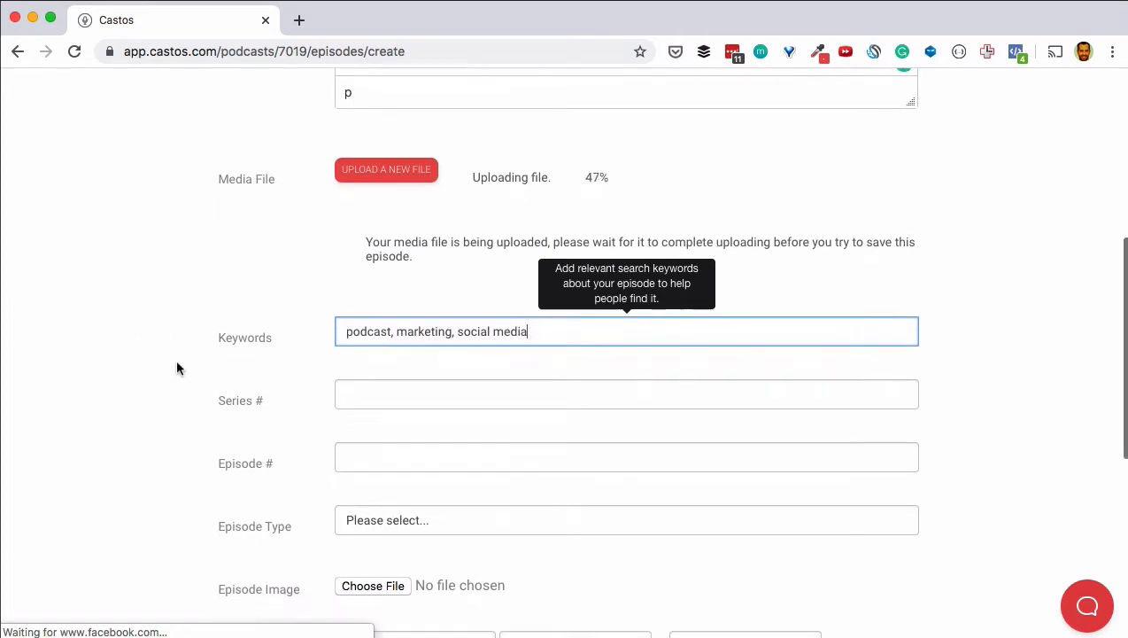
scroll(175, 367, "down", 2)
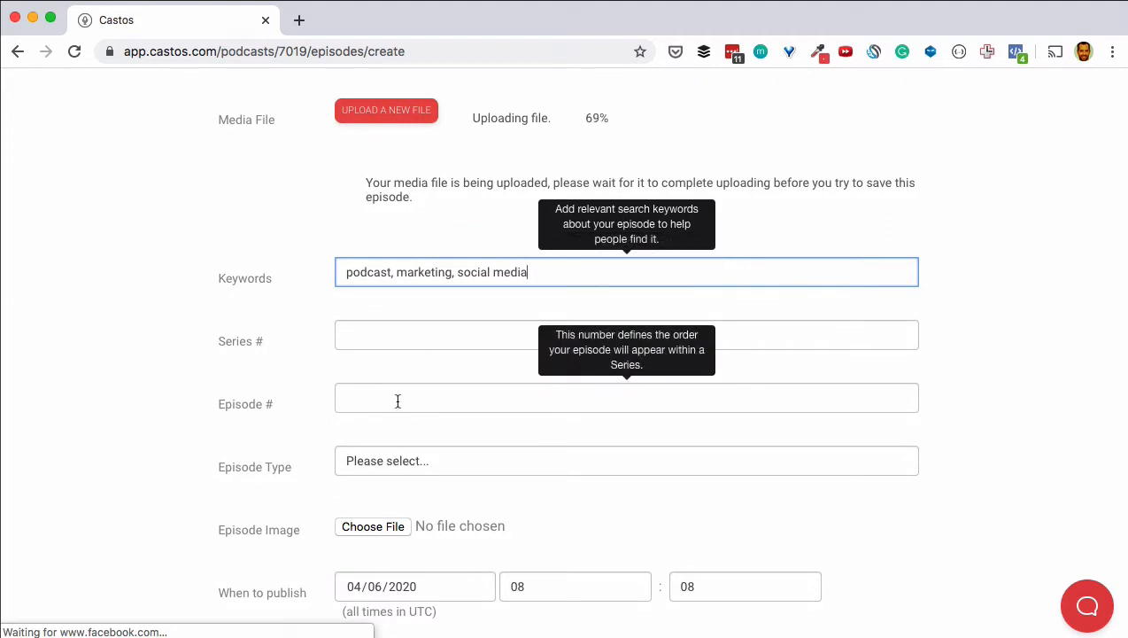
Step: Set the series number to 1 and the episode number to 4
left_click(375, 342)
type("1")
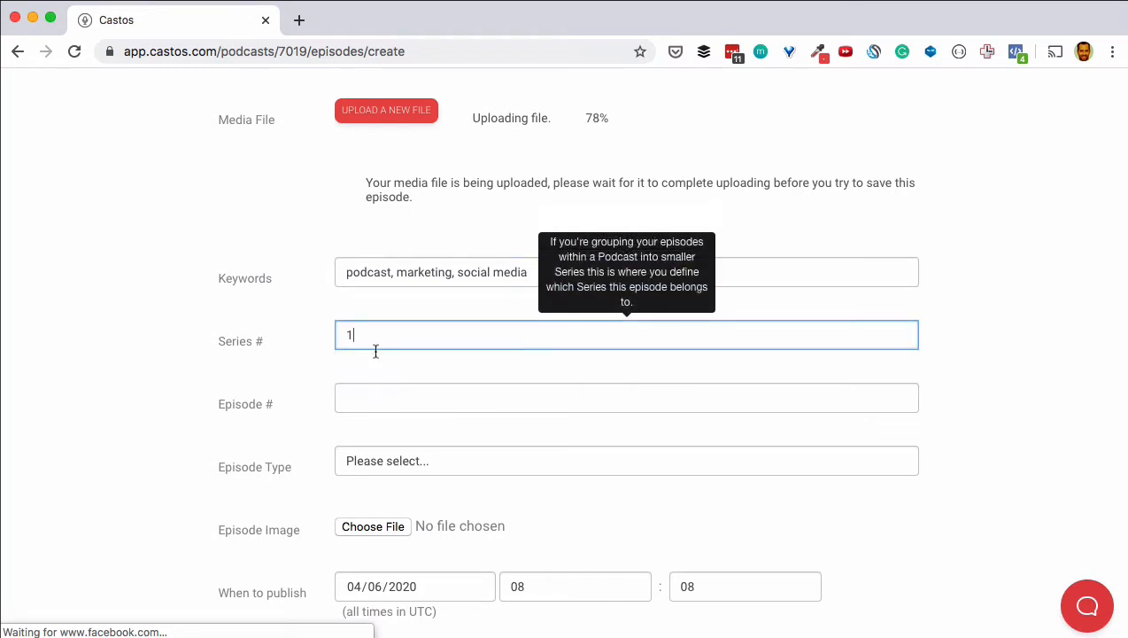
left_click(376, 396)
type("2")
key("BackSpace")
type("4")
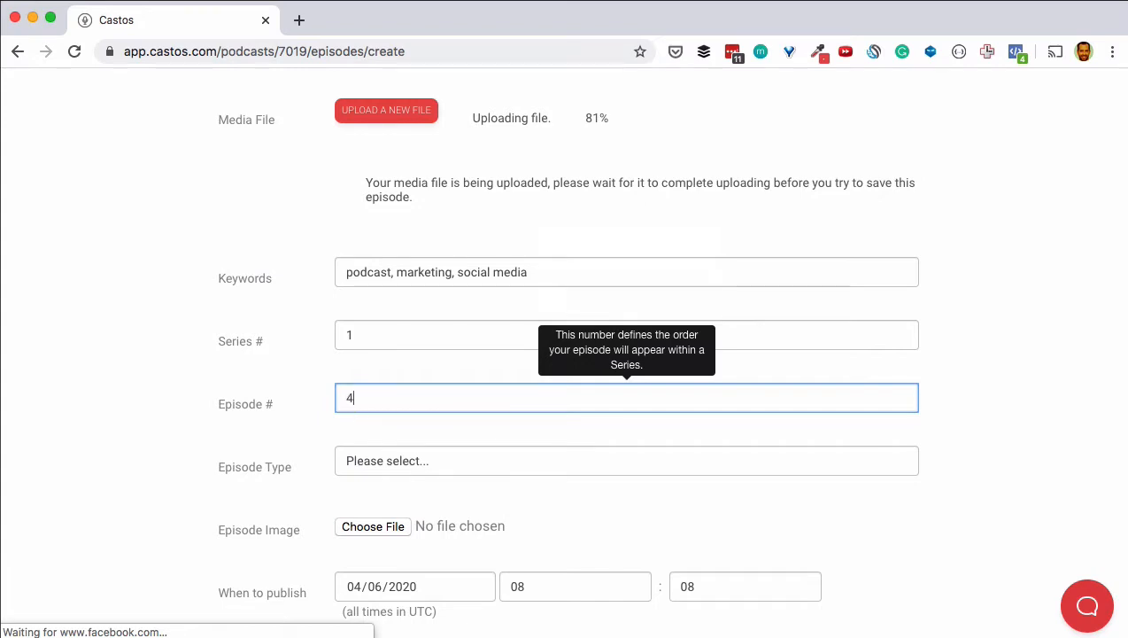
left_click(115, 370)
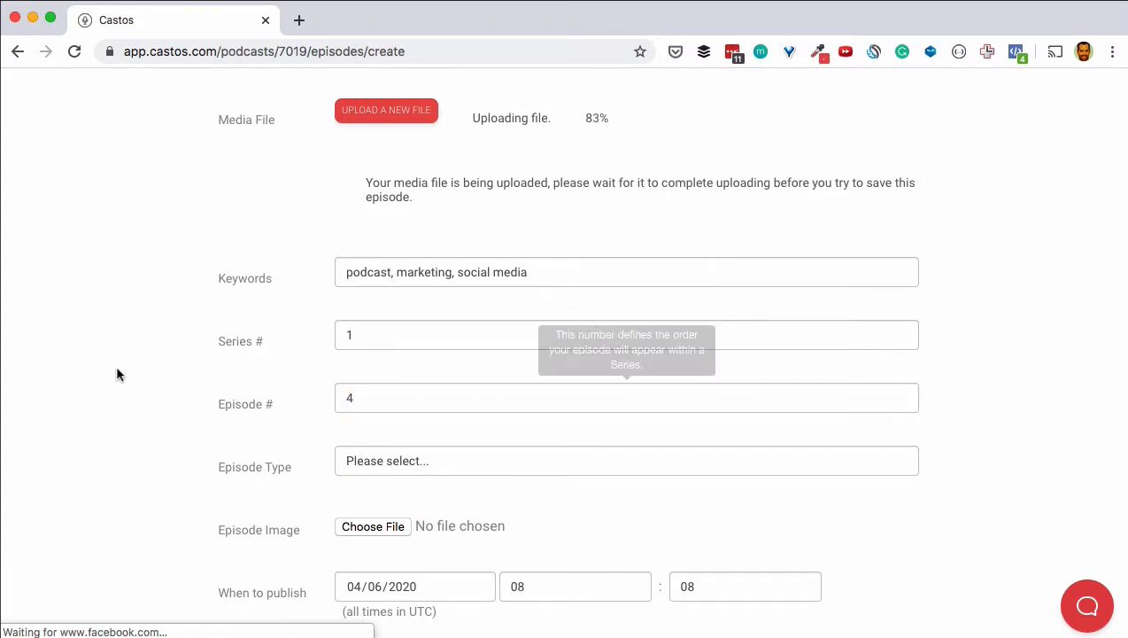
Step: Leave the episode type unchanged and publish the episode
left_click(471, 472)
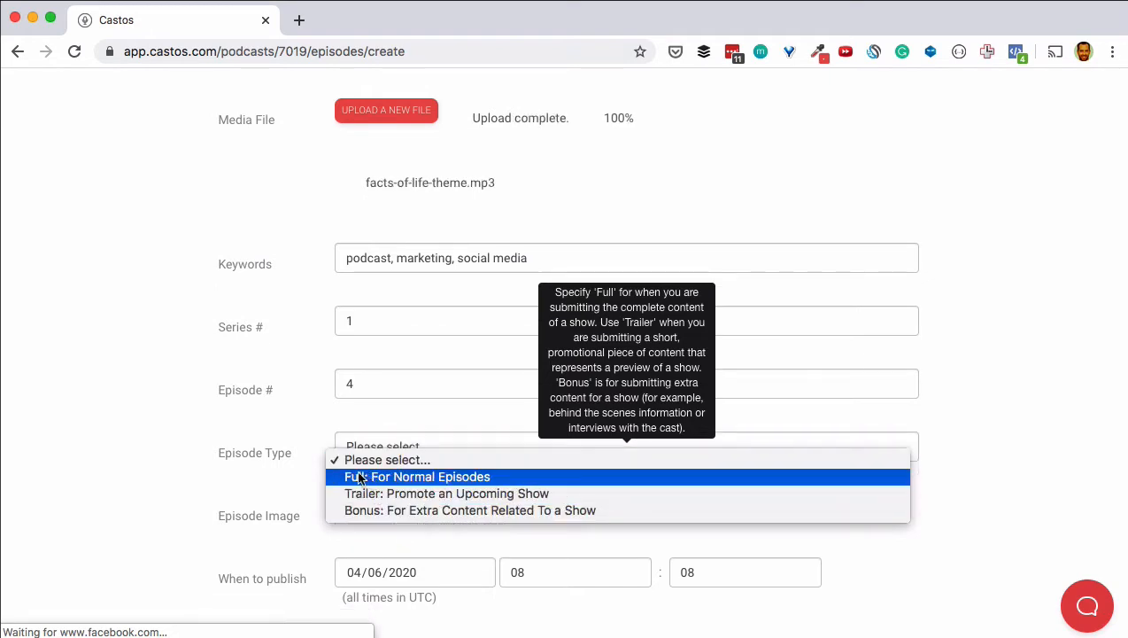
left_click(153, 437)
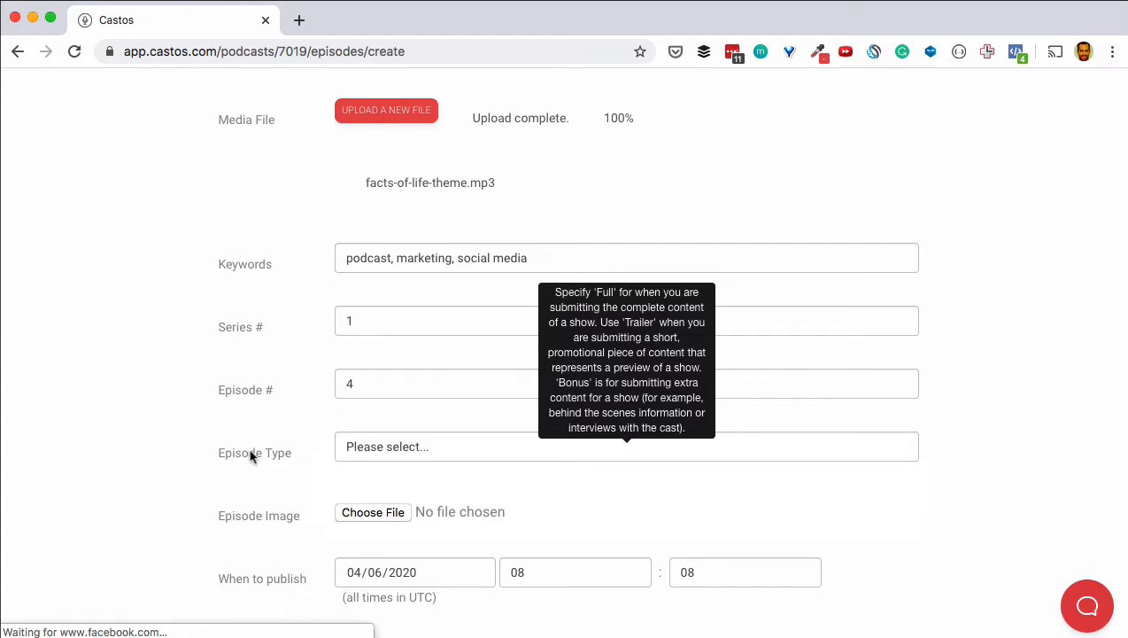
scroll(183, 388, "down", 1)
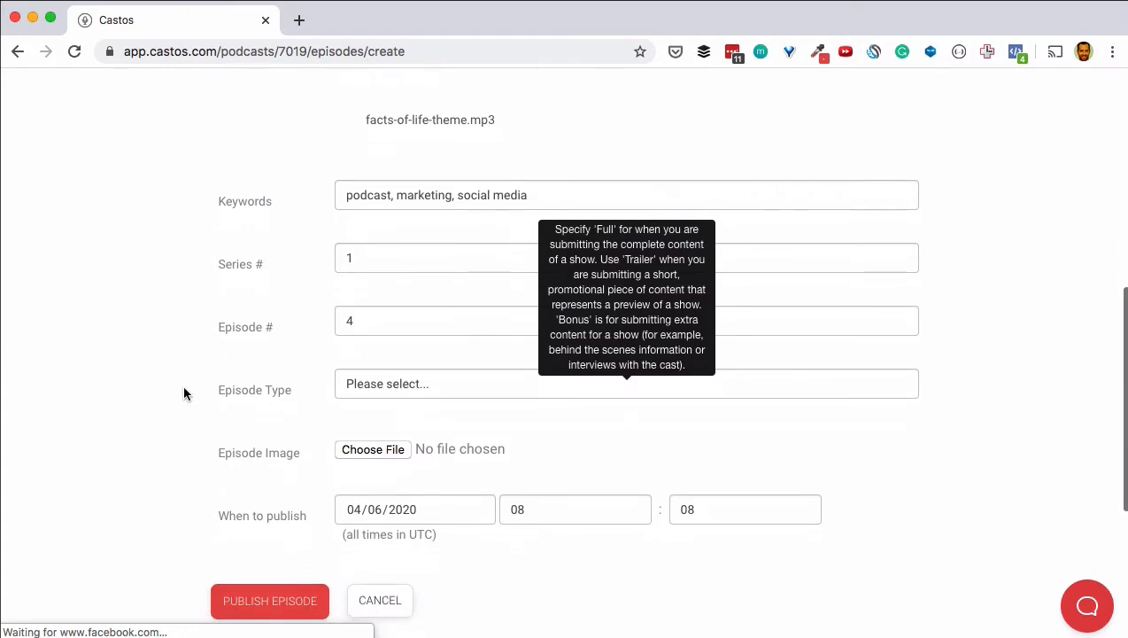
mouse_move(390, 453)
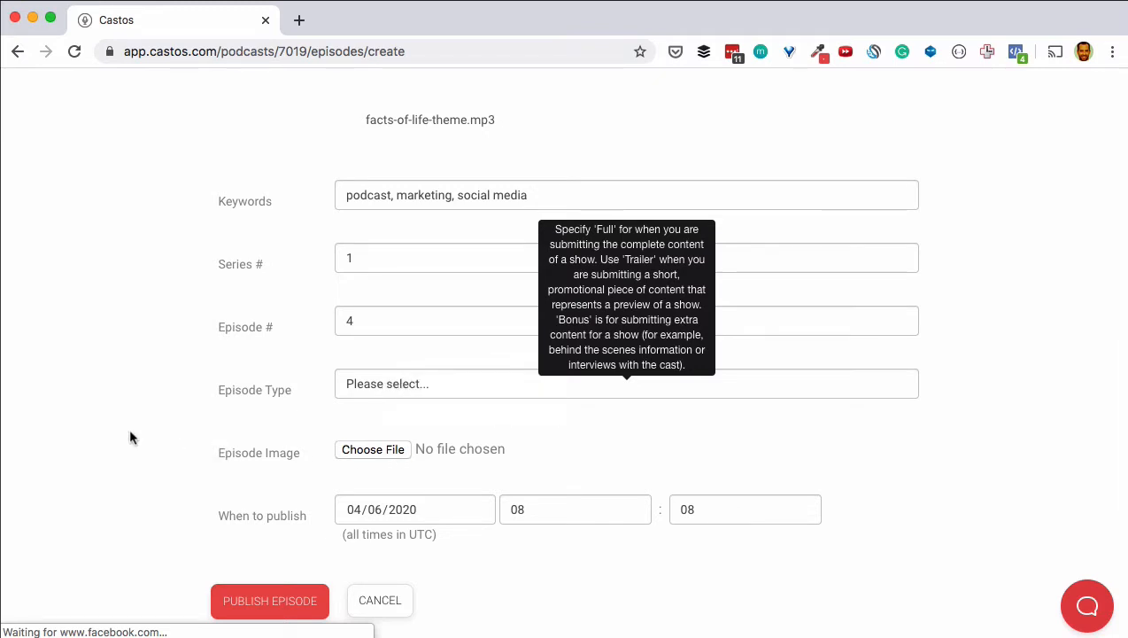
scroll(130, 437, "down", 1)
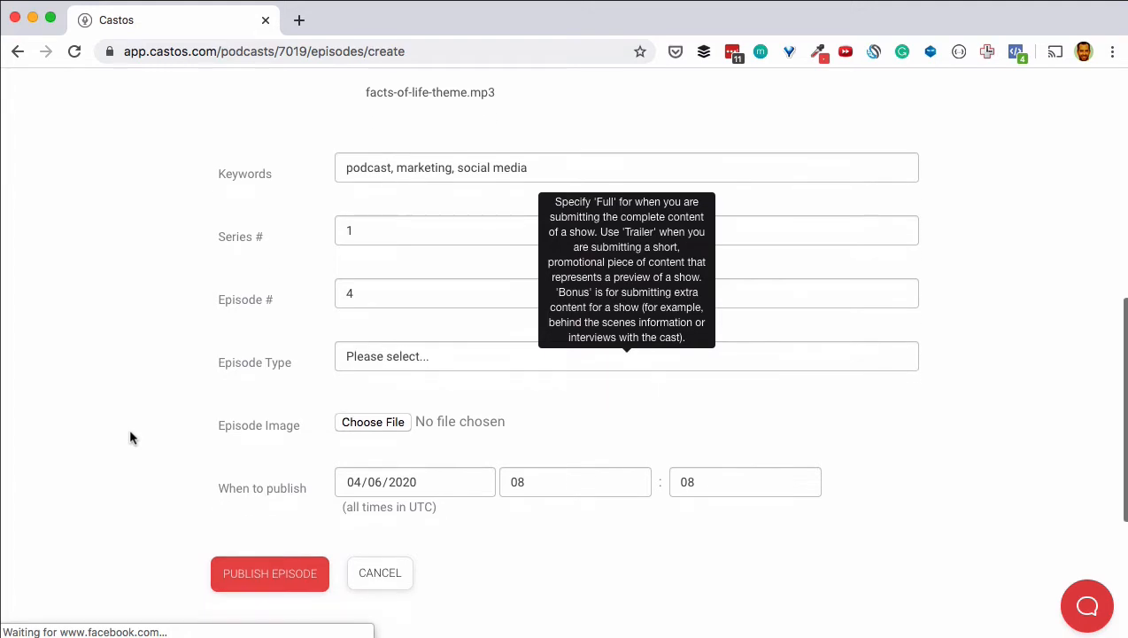
left_click(273, 575)
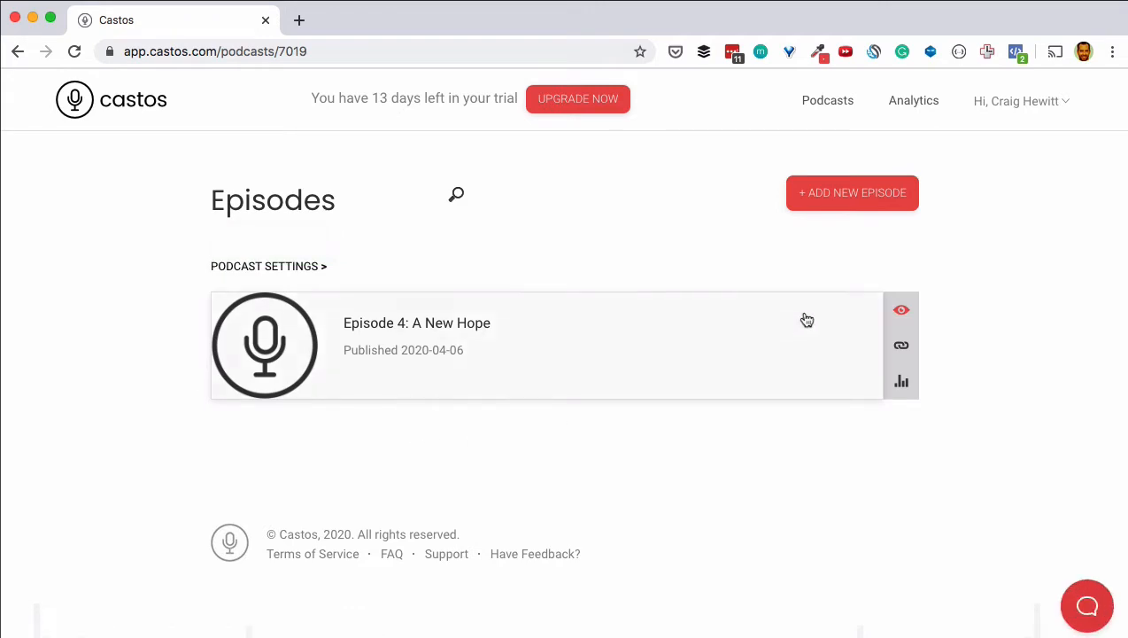
Step: Preview the published episode's public page, then go to the podcast settings
left_click(901, 311)
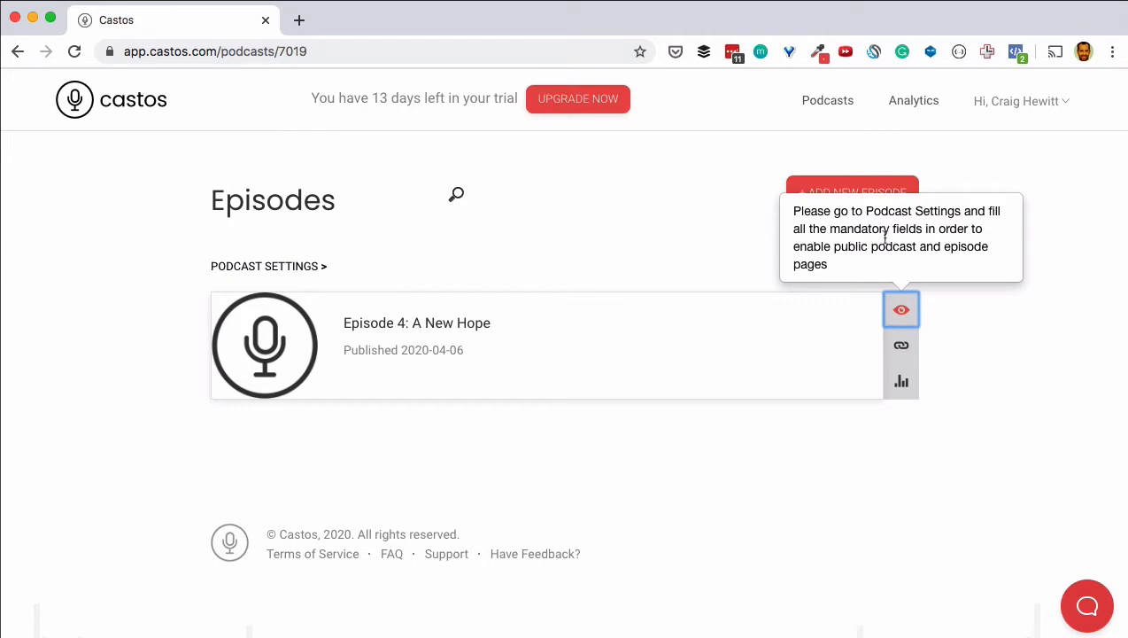
left_click(275, 272)
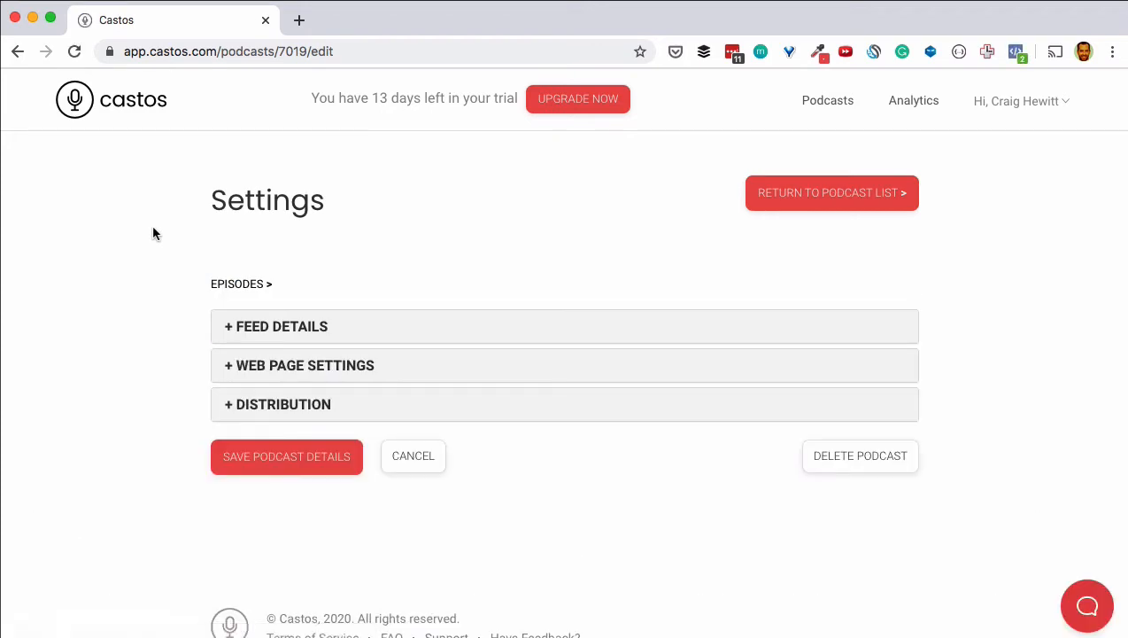
Step: Enter the feed description 'A behind the scenes look at what it's like to create a podcast audience from scratch'
left_click(283, 336)
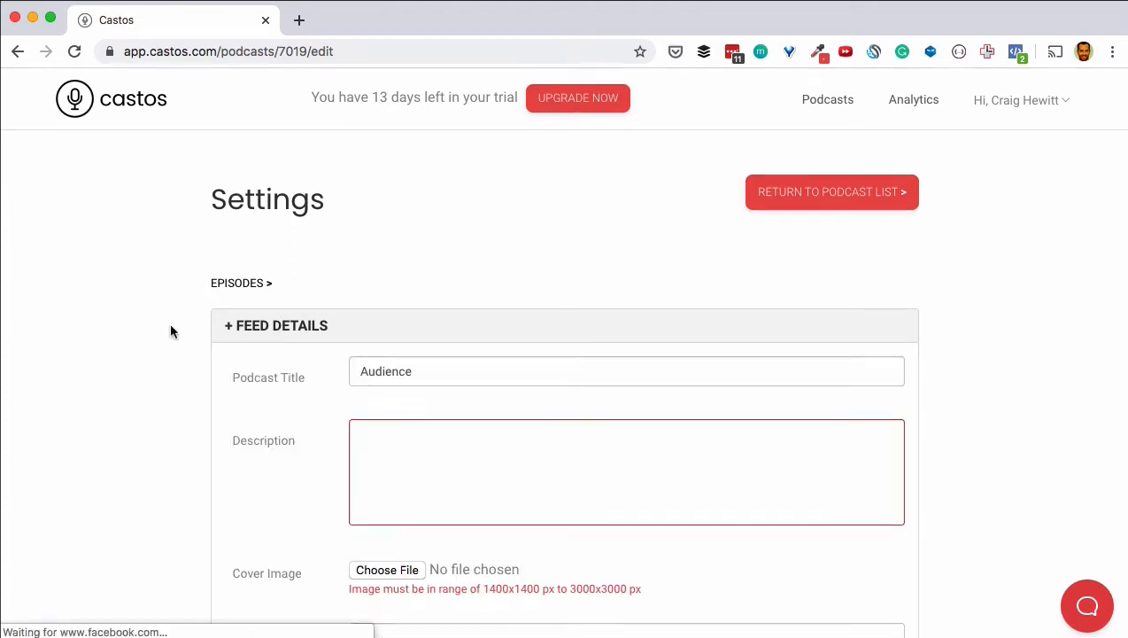
scroll(170, 326, "down", 2)
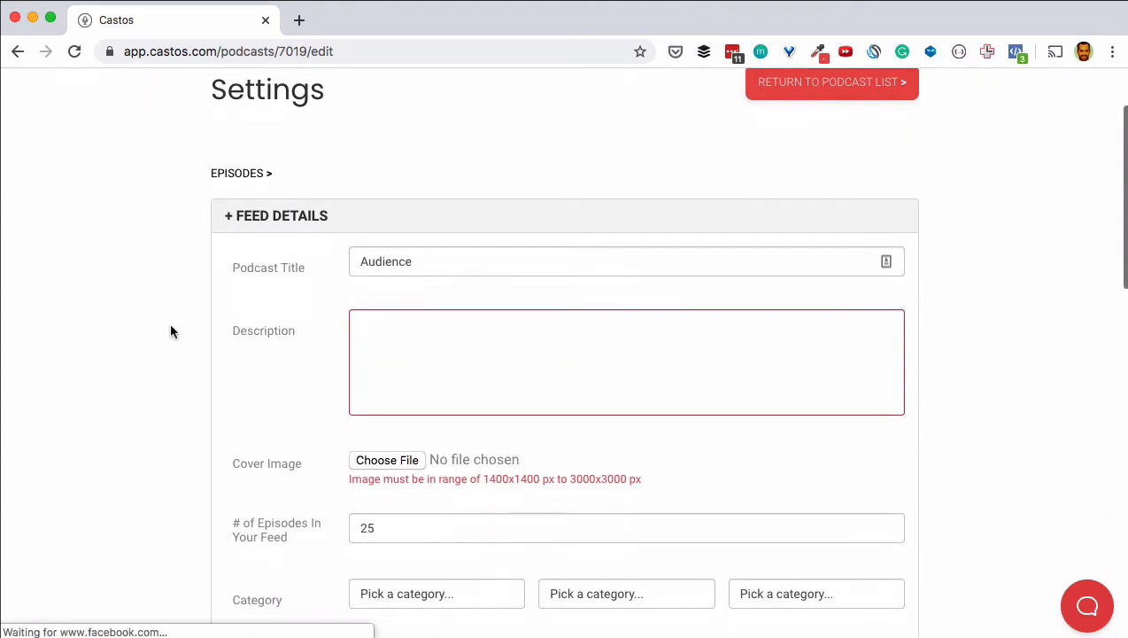
left_click(398, 334)
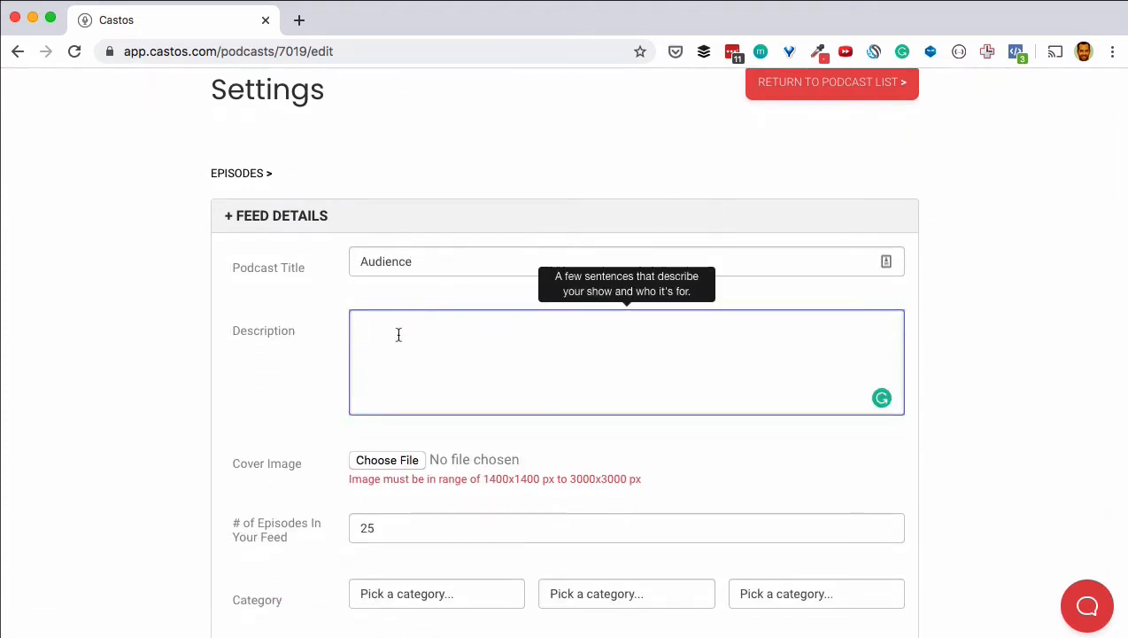
type("A behnid")
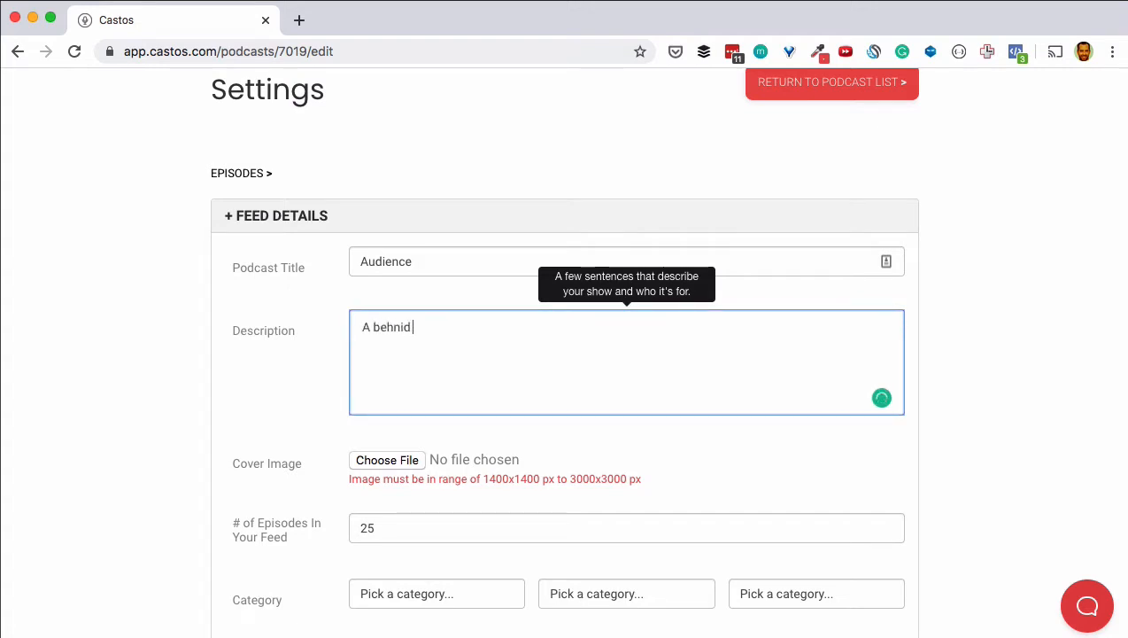
key("BackSpace")
key("BackSpace")
key("BackSpace")
type("ind the scenes look at what it's ")
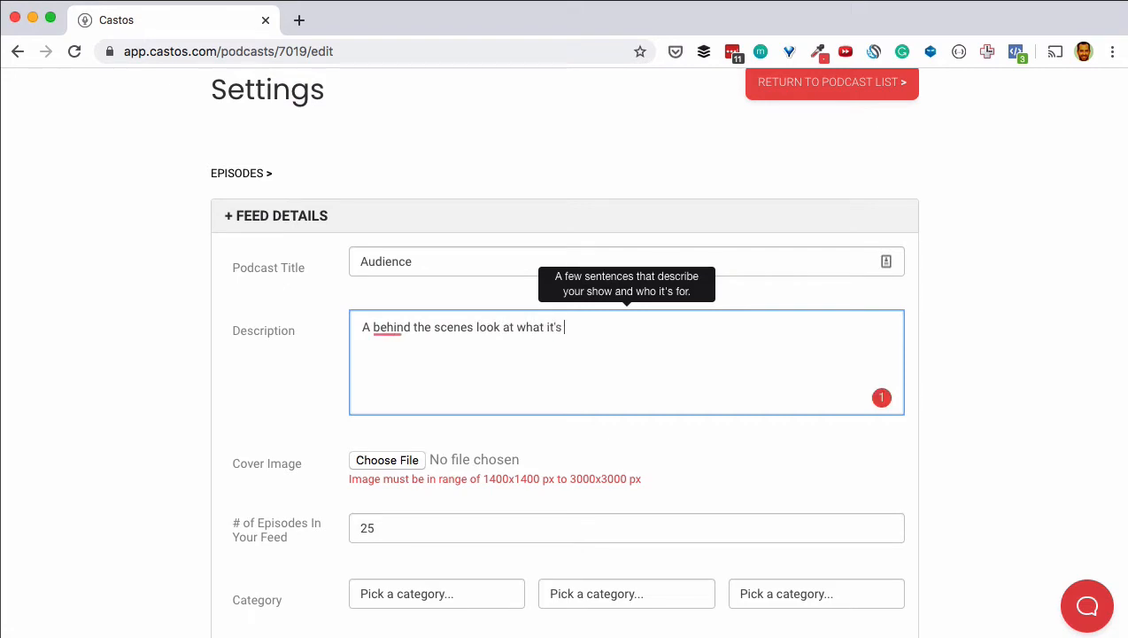
type("like to create a ")
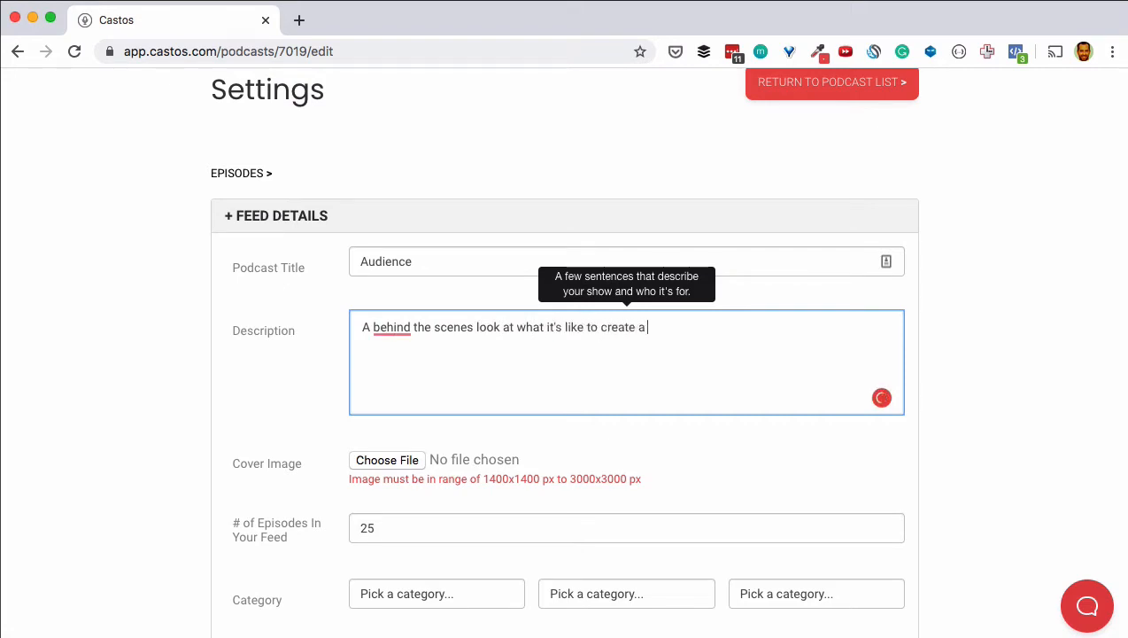
type("podcast audienc")
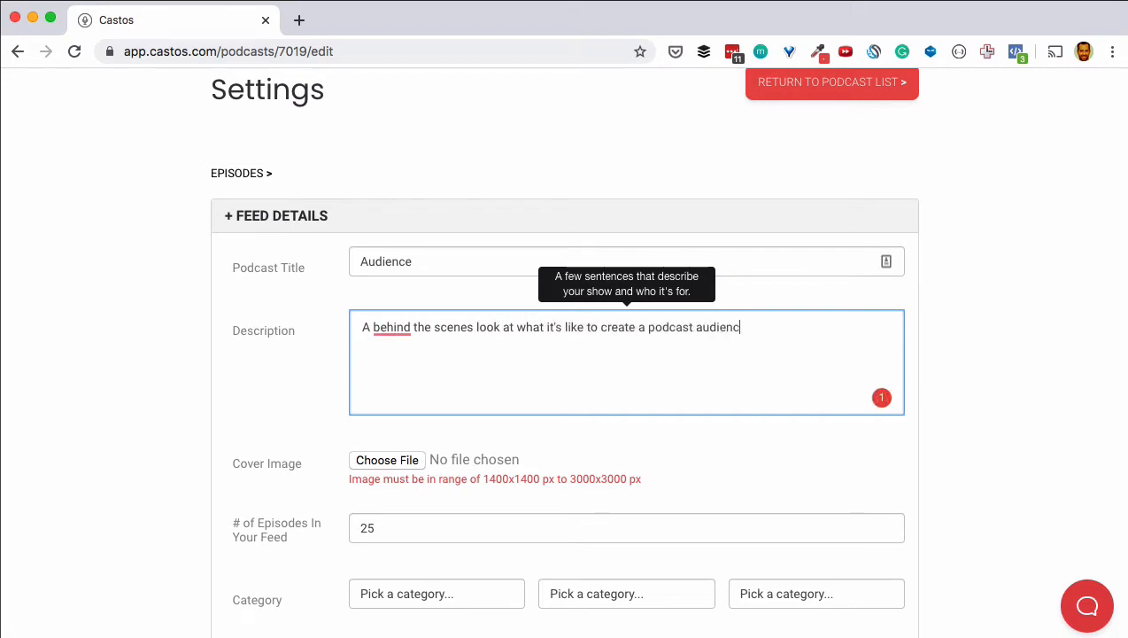
type("e from scratch")
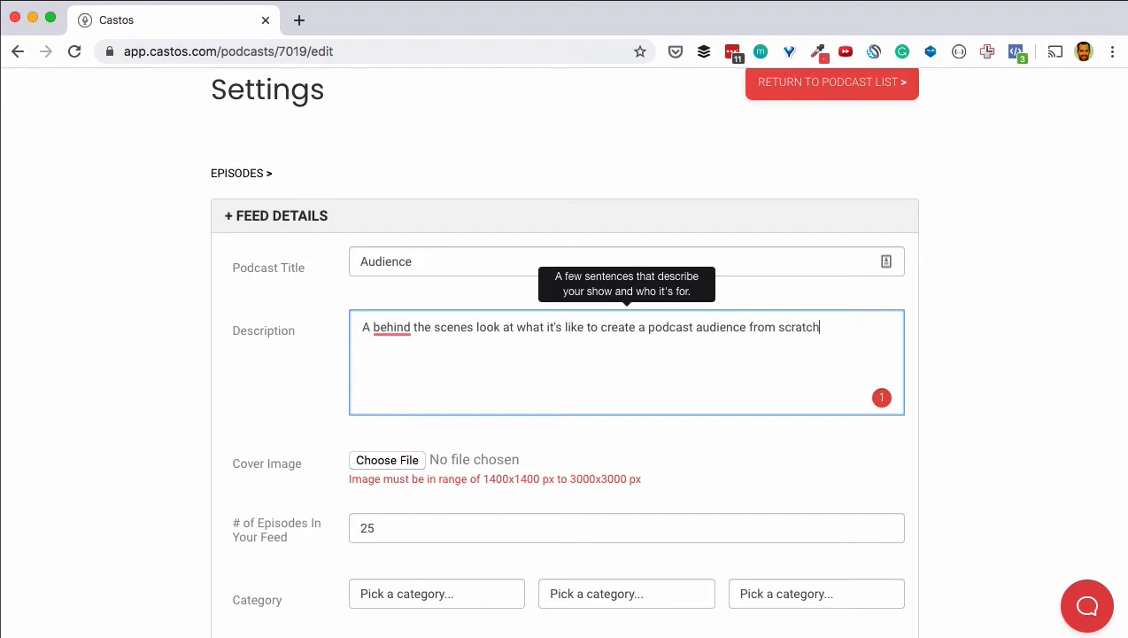
left_click(115, 370)
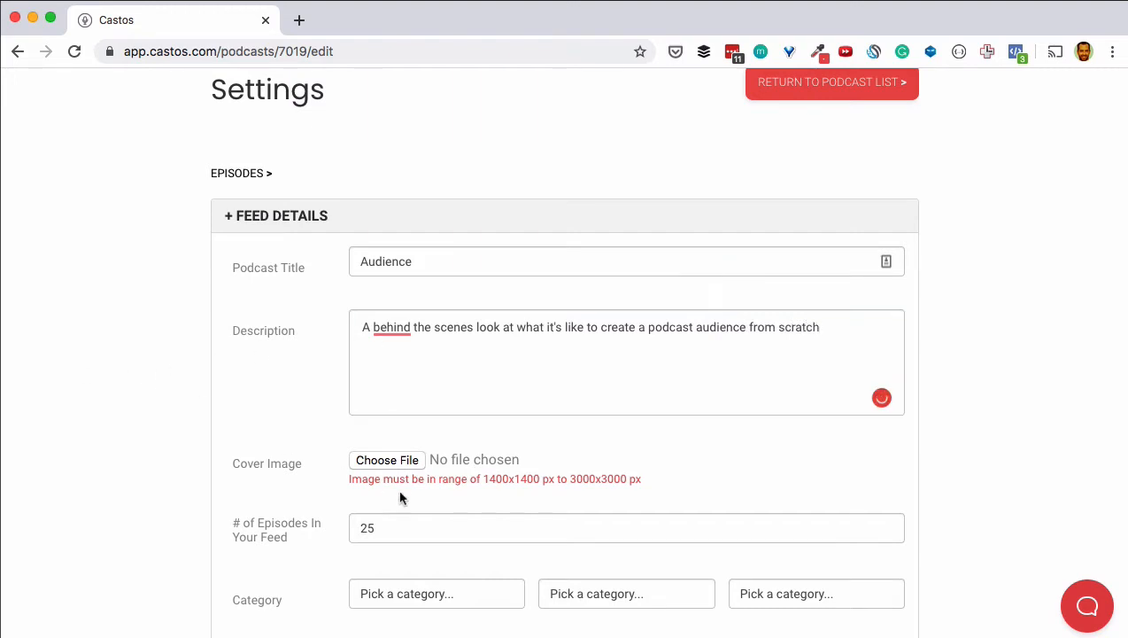
Step: Choose audience-podcast-cover-image.png from Pictures > Castos as the podcast cover image
left_click(395, 461)
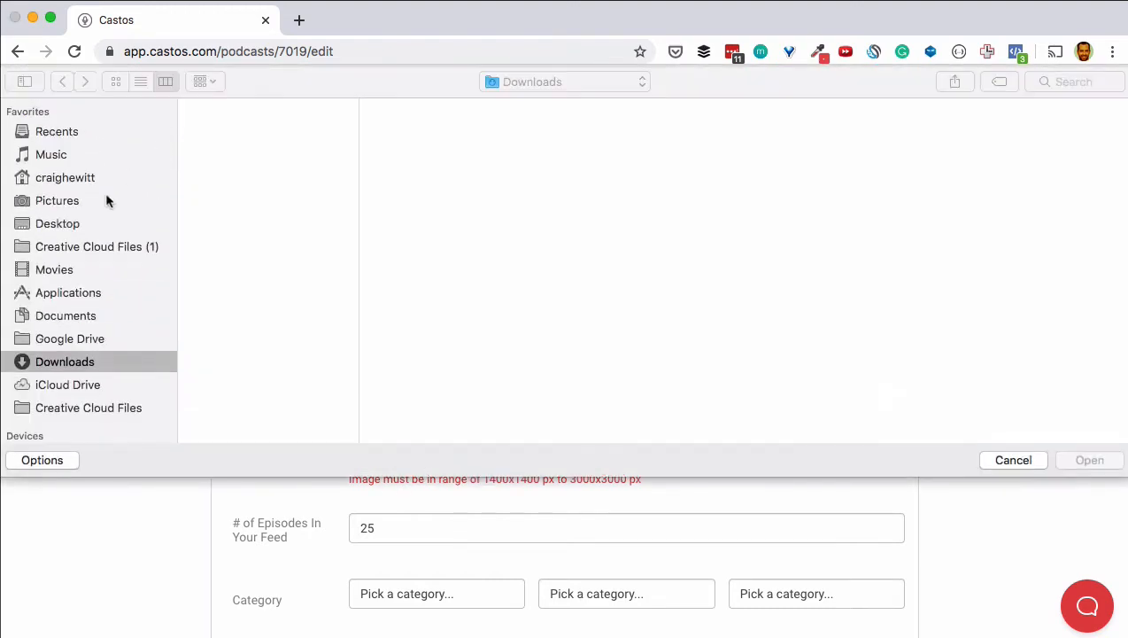
left_click(76, 202)
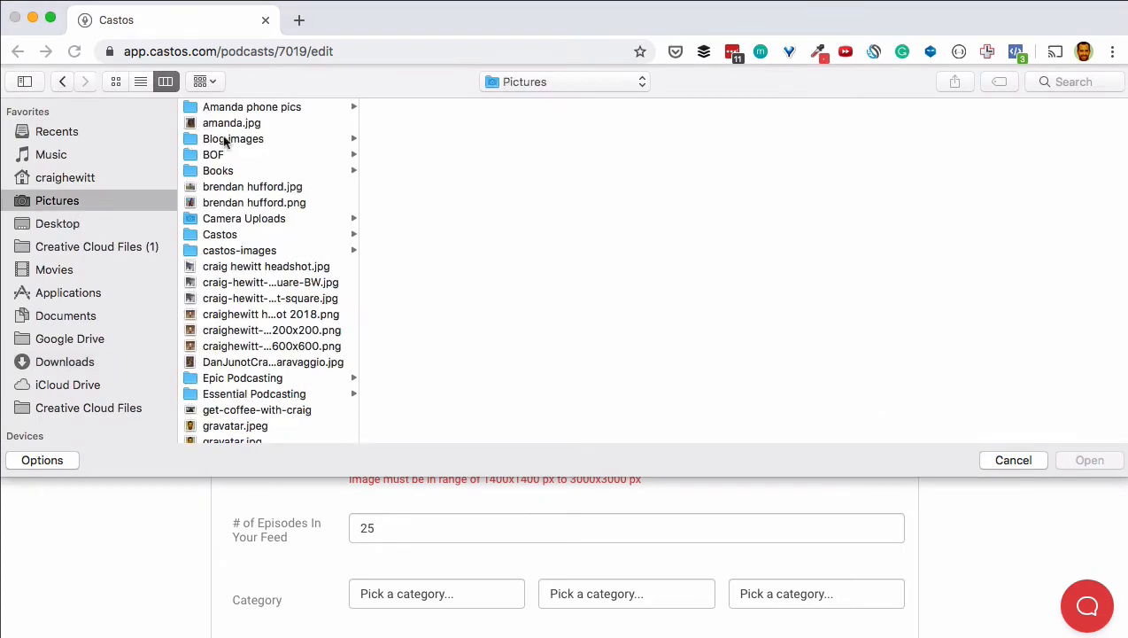
left_click(228, 234)
left_click(406, 108)
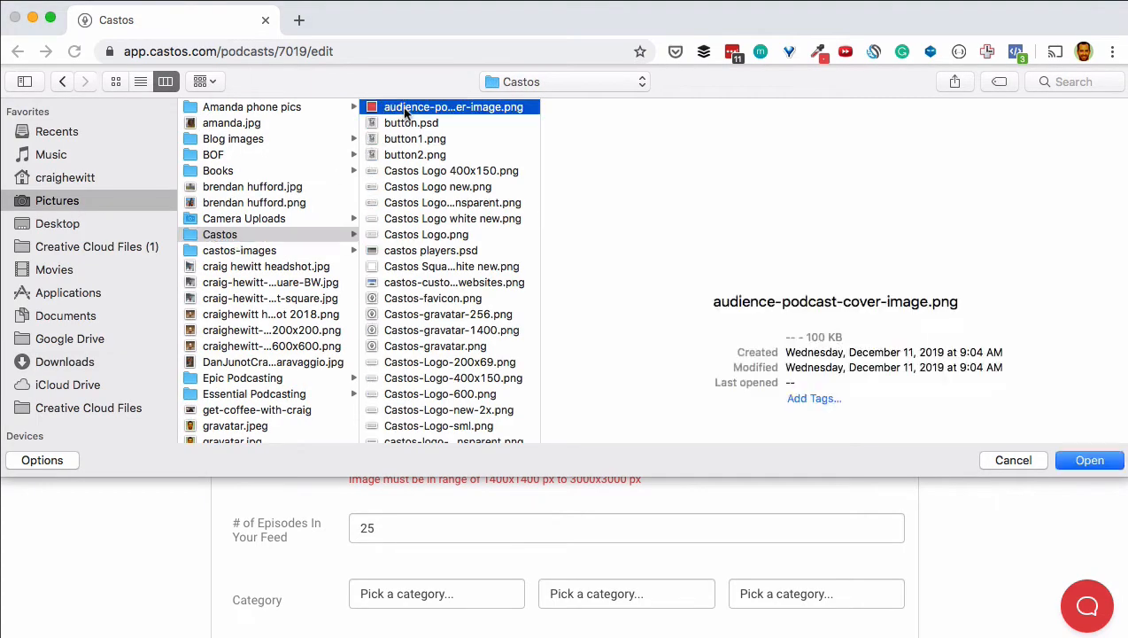
double_click(405, 108)
scroll(115, 301, "down", 5)
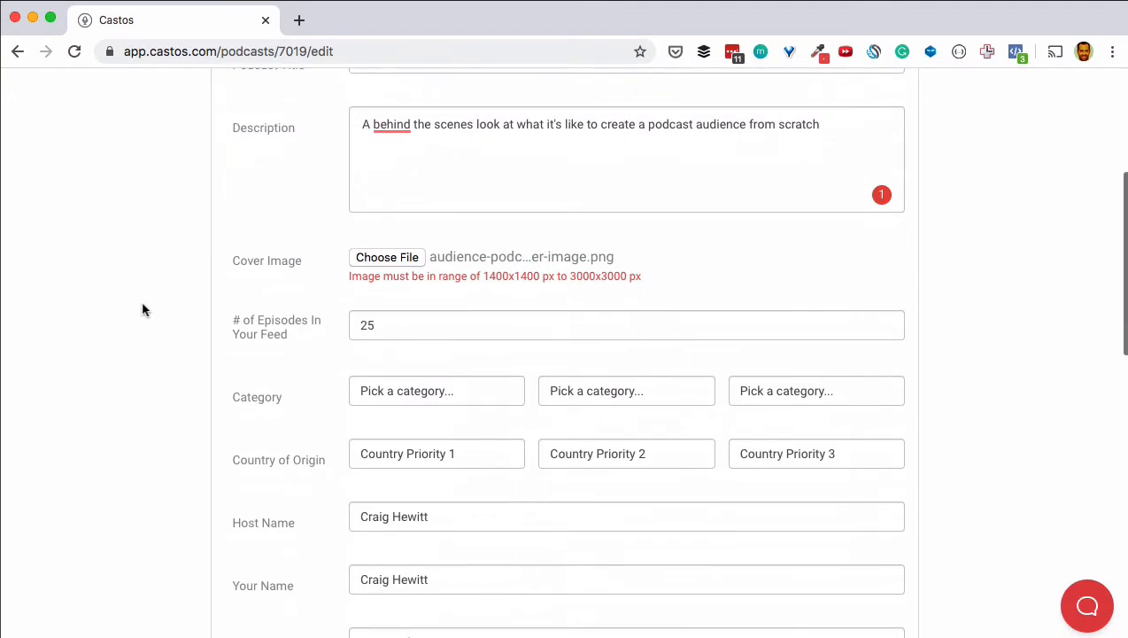
mouse_move(411, 324)
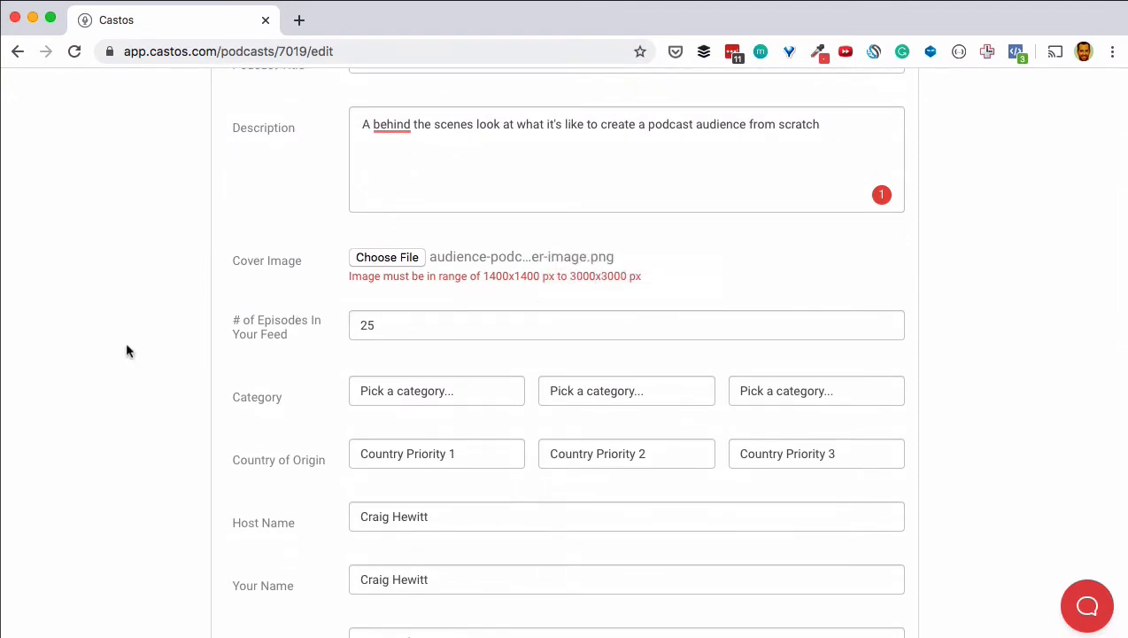
mouse_move(381, 403)
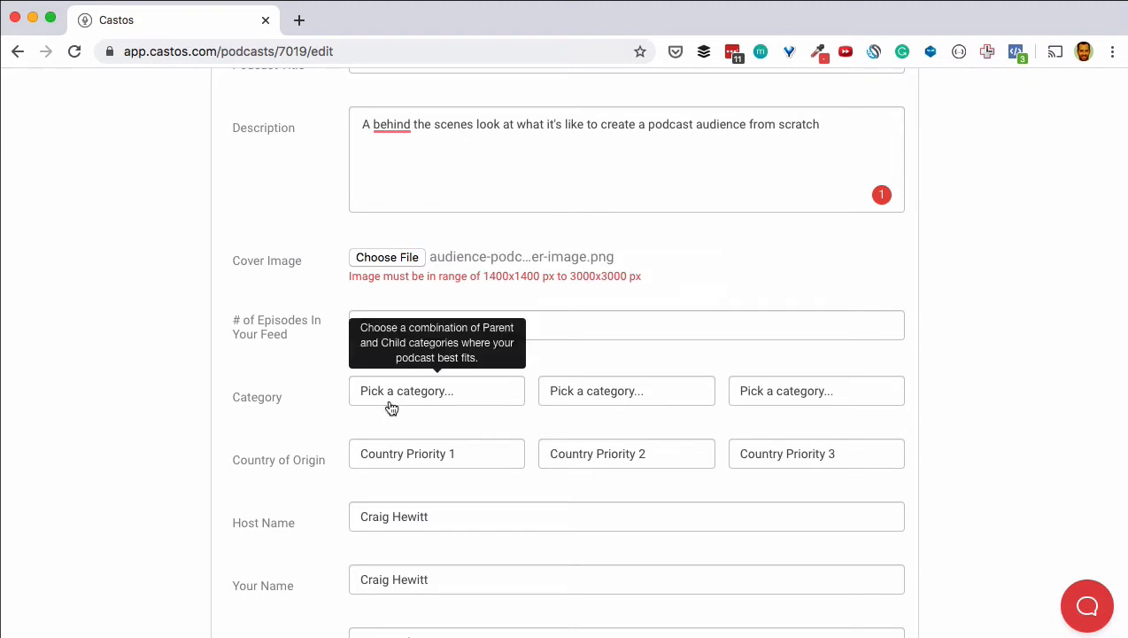
Step: Set the first podcast category to Technology
left_click(464, 401)
scroll(475, 489, "down", 5)
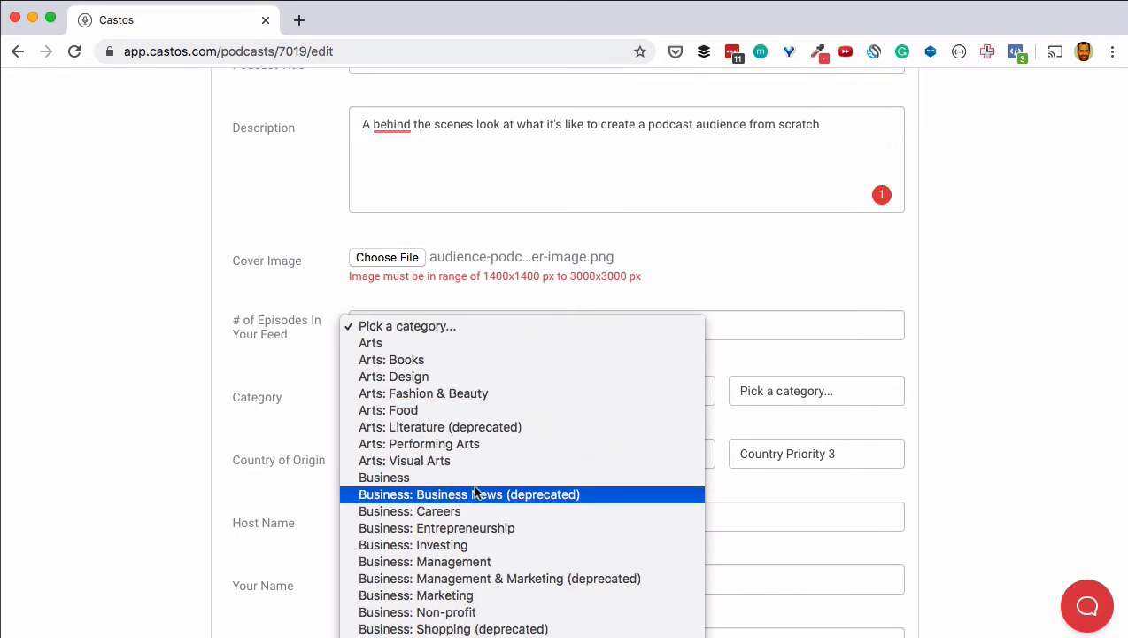
scroll(474, 493, "down", 10)
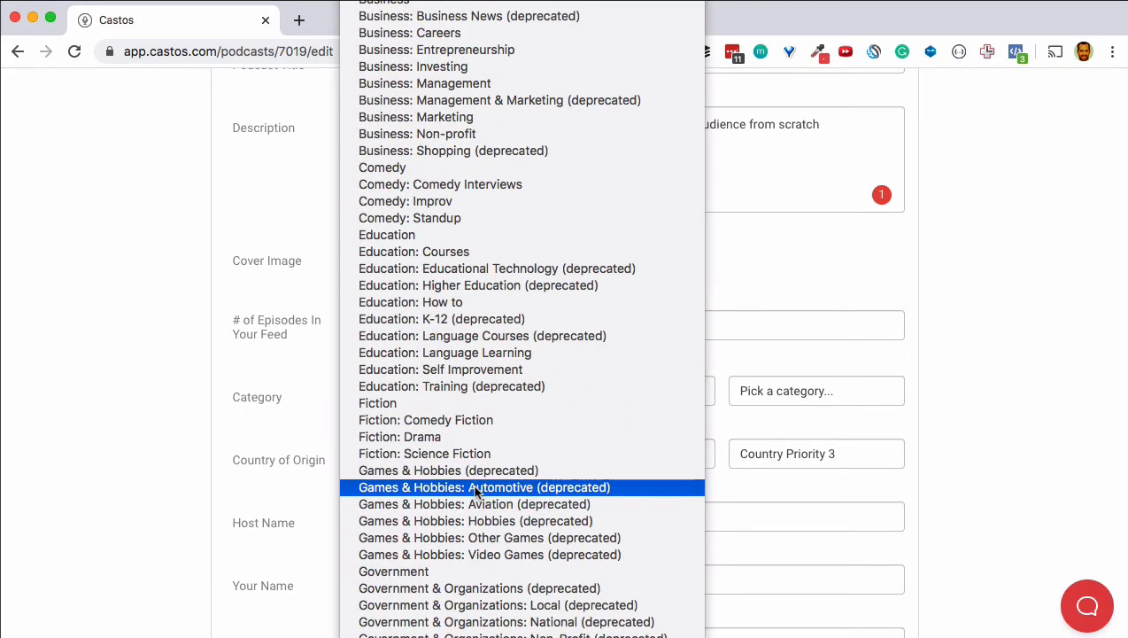
scroll(475, 492, "down", 5)
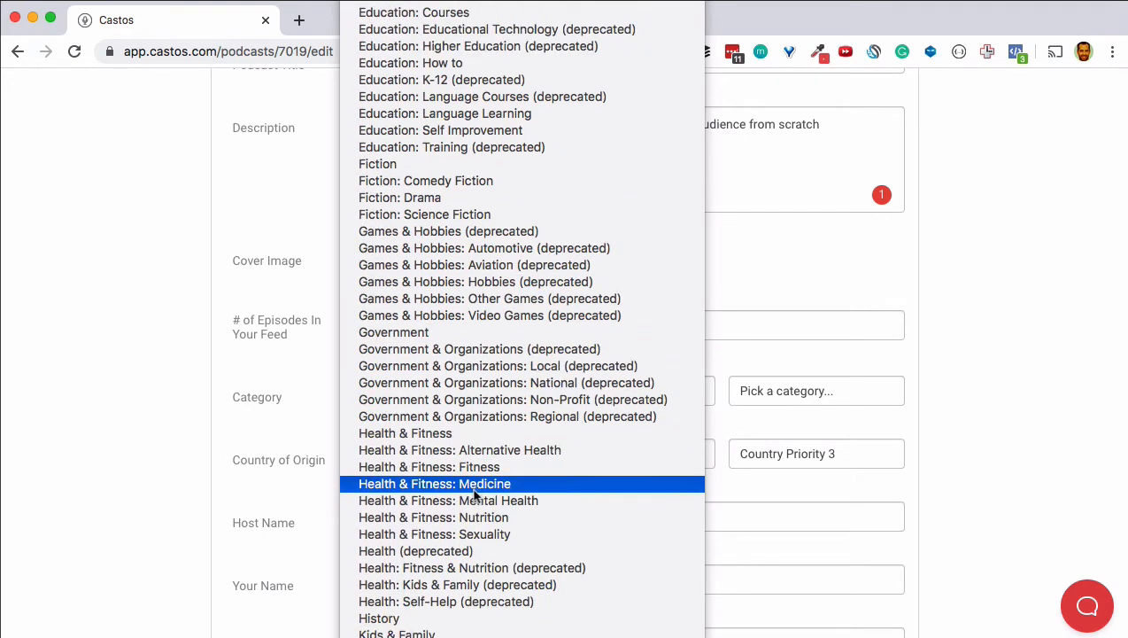
scroll(455, 449, "down", 9)
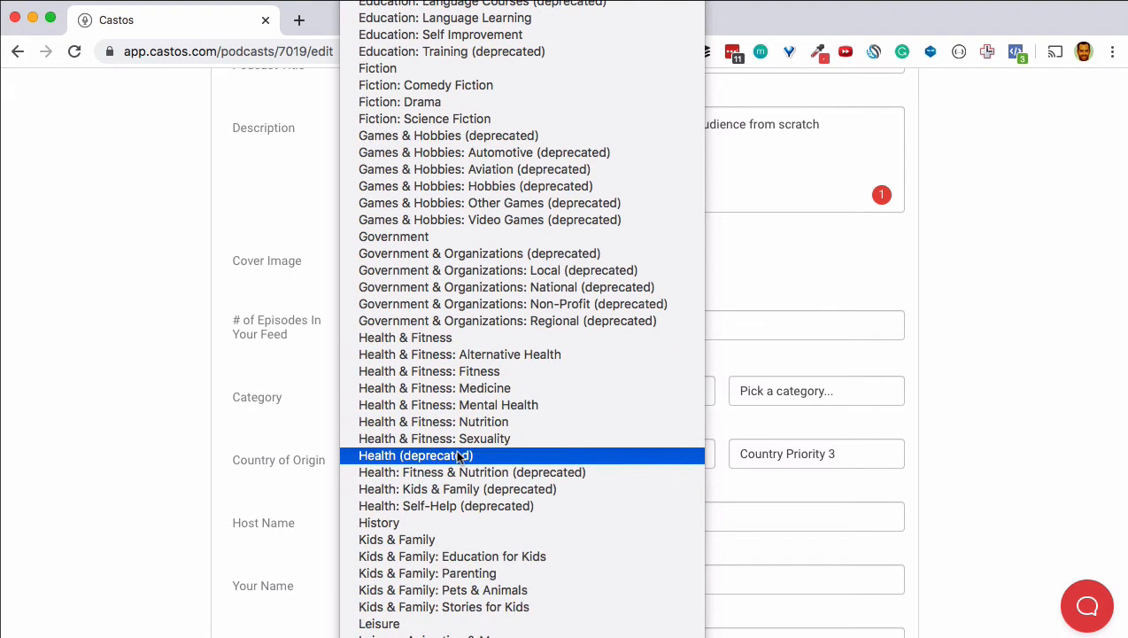
scroll(456, 449, "down", 5)
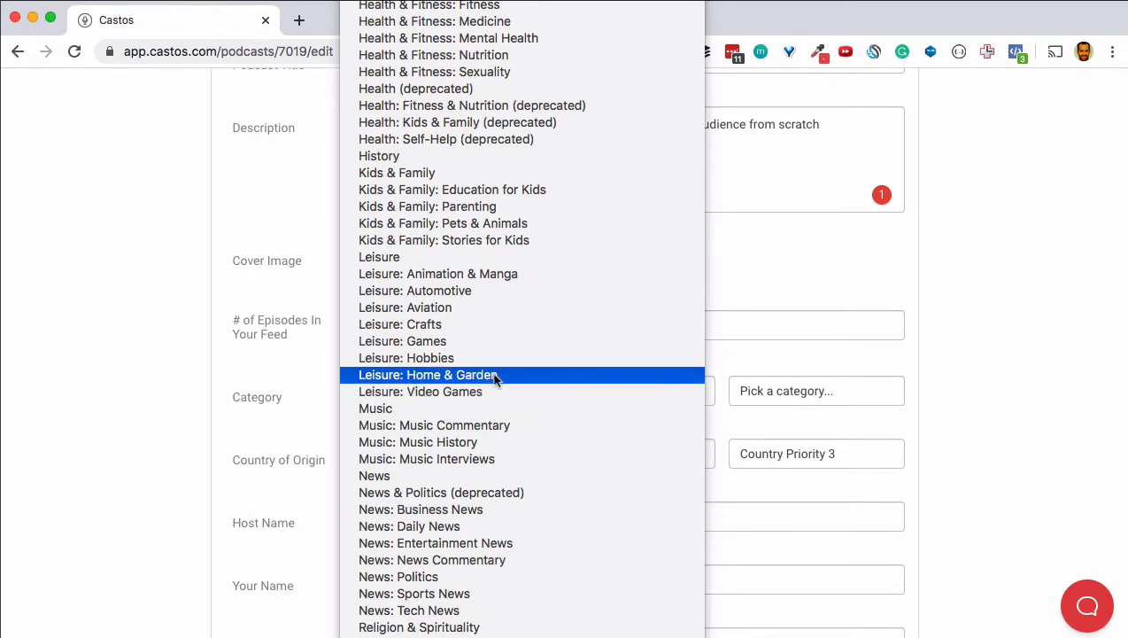
scroll(494, 377, "up", 15)
scroll(496, 379, "down", 20)
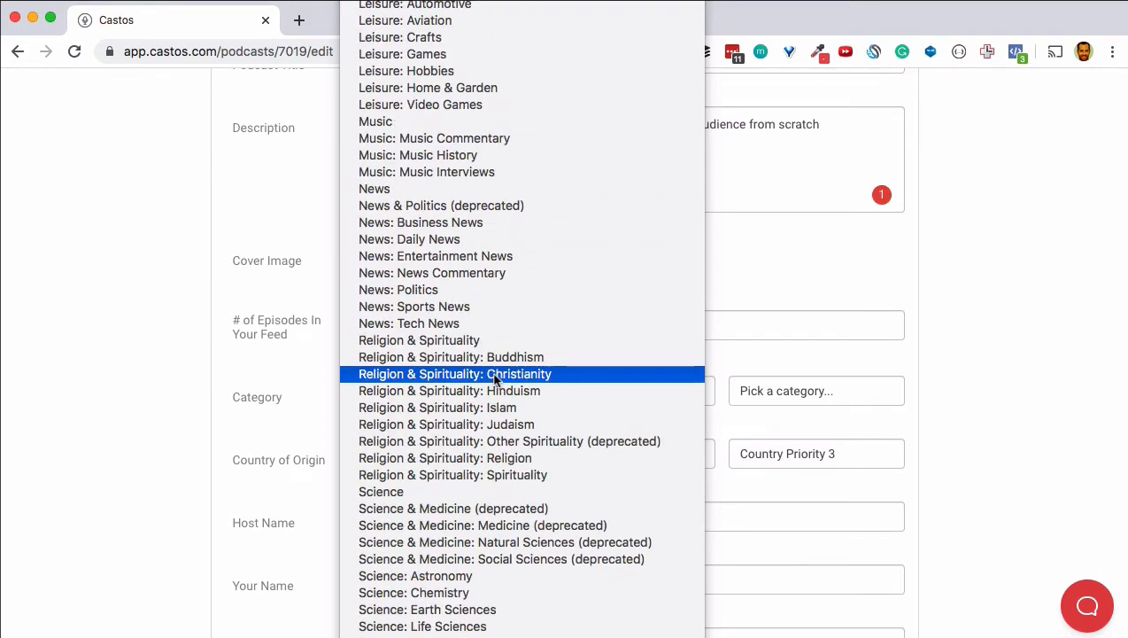
scroll(496, 379, "down", 20)
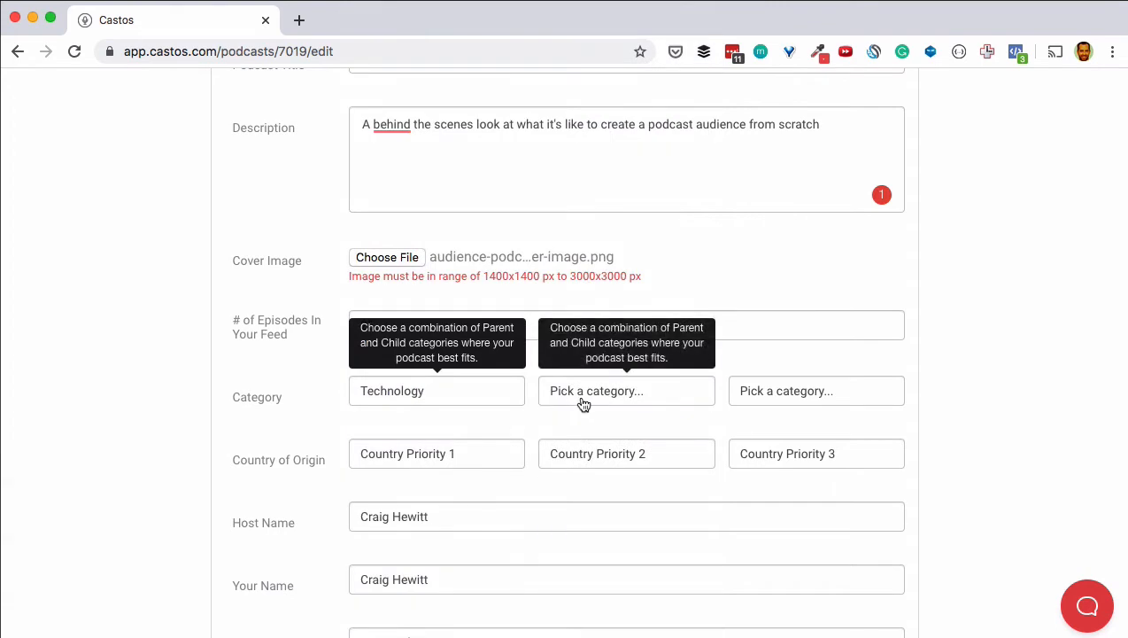
Step: Set the second and third categories to Business: Marketing and Education: How to
left_click(582, 401)
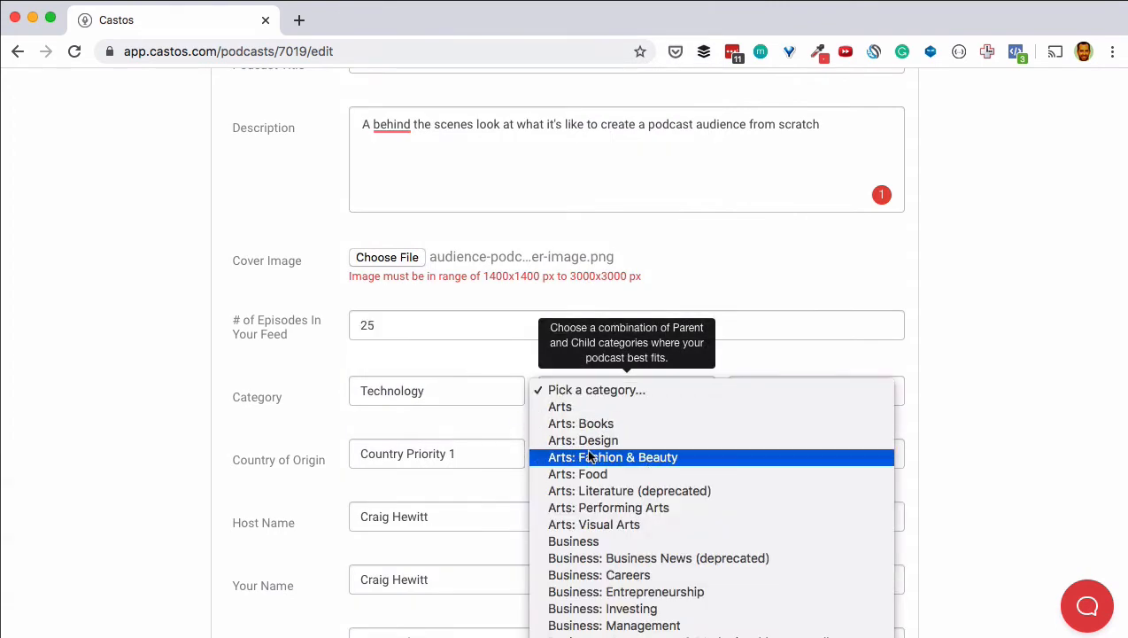
scroll(589, 457, "down", 4)
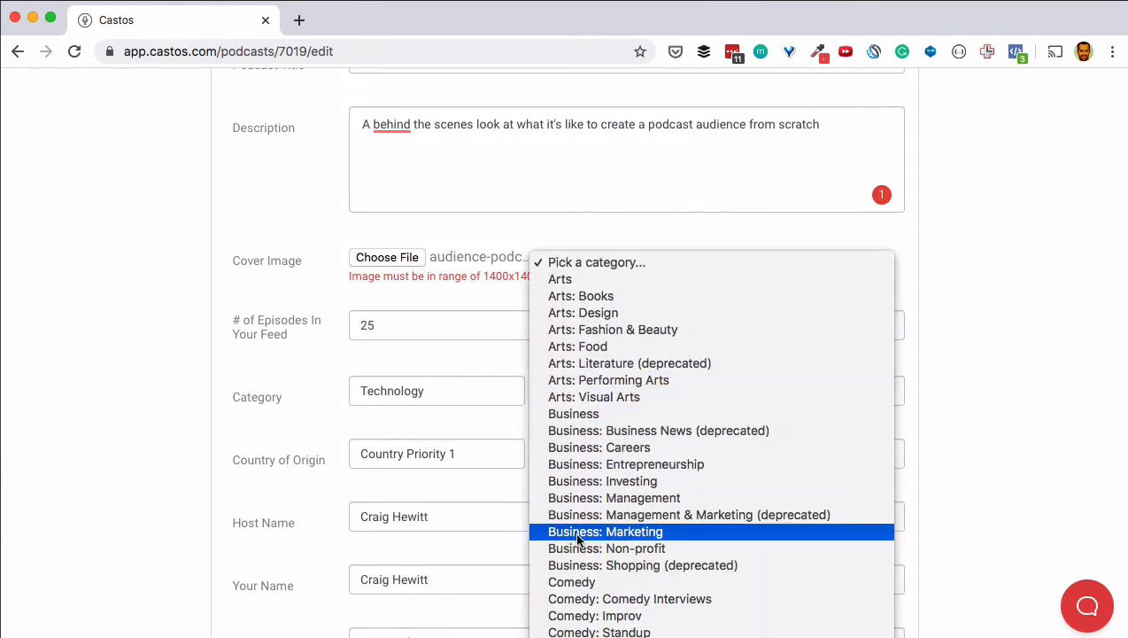
left_click(577, 535)
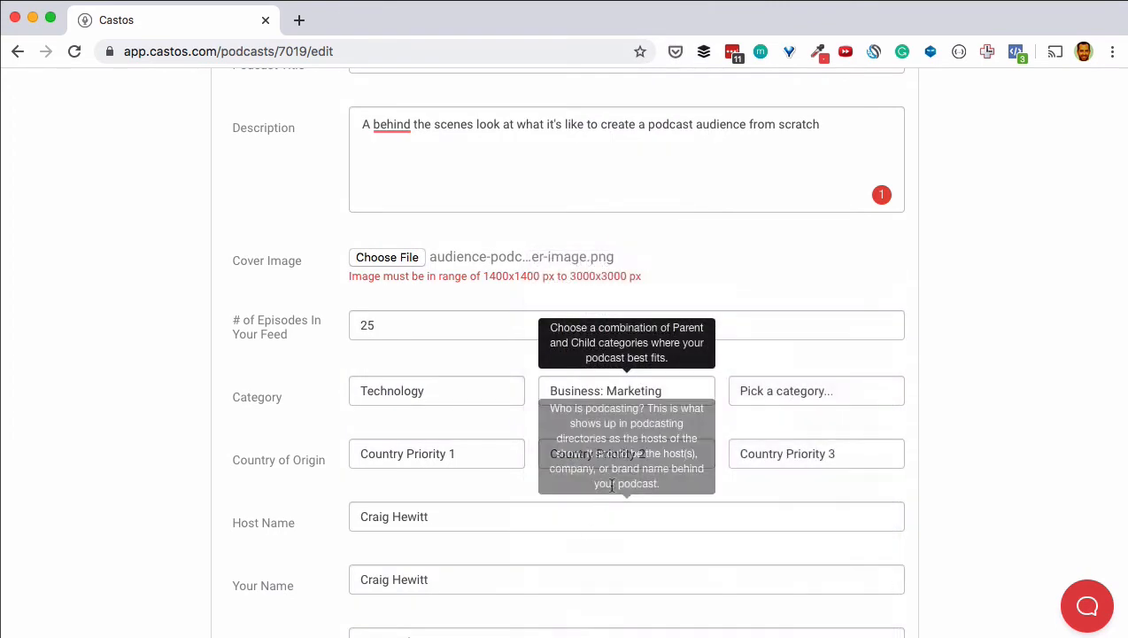
left_click(791, 398)
scroll(788, 435, "down", 5)
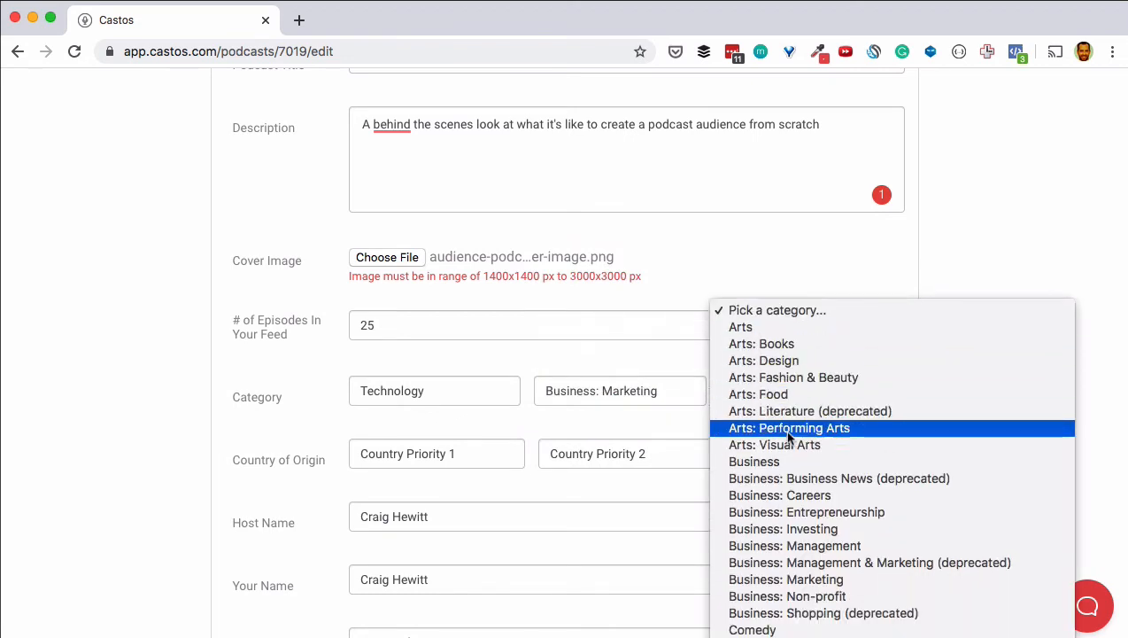
scroll(788, 435, "down", 5)
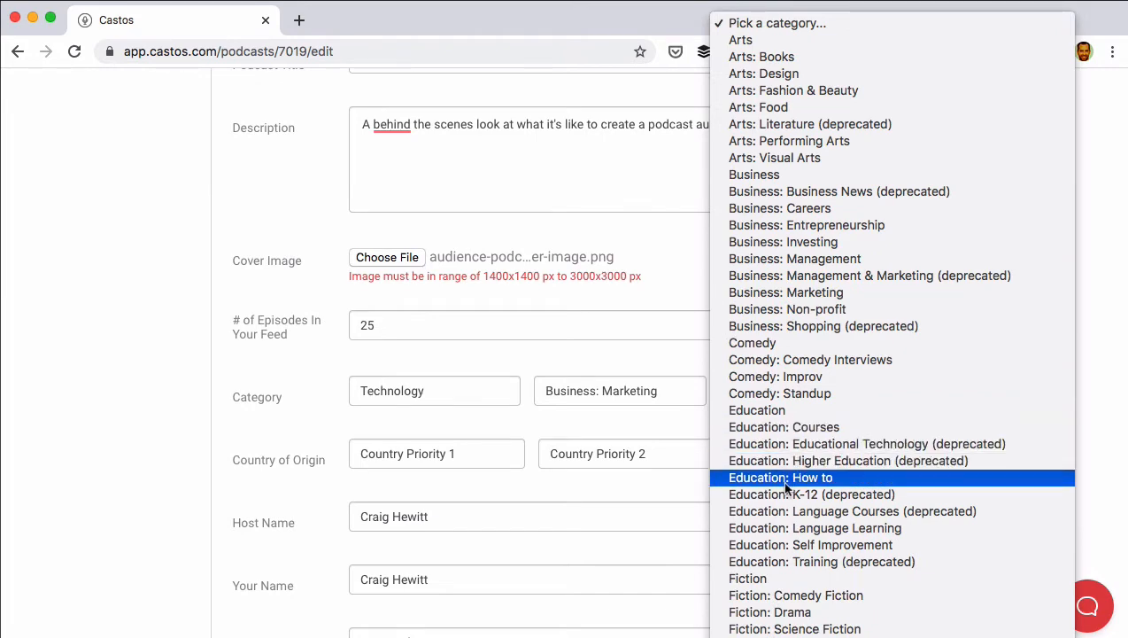
left_click(785, 480)
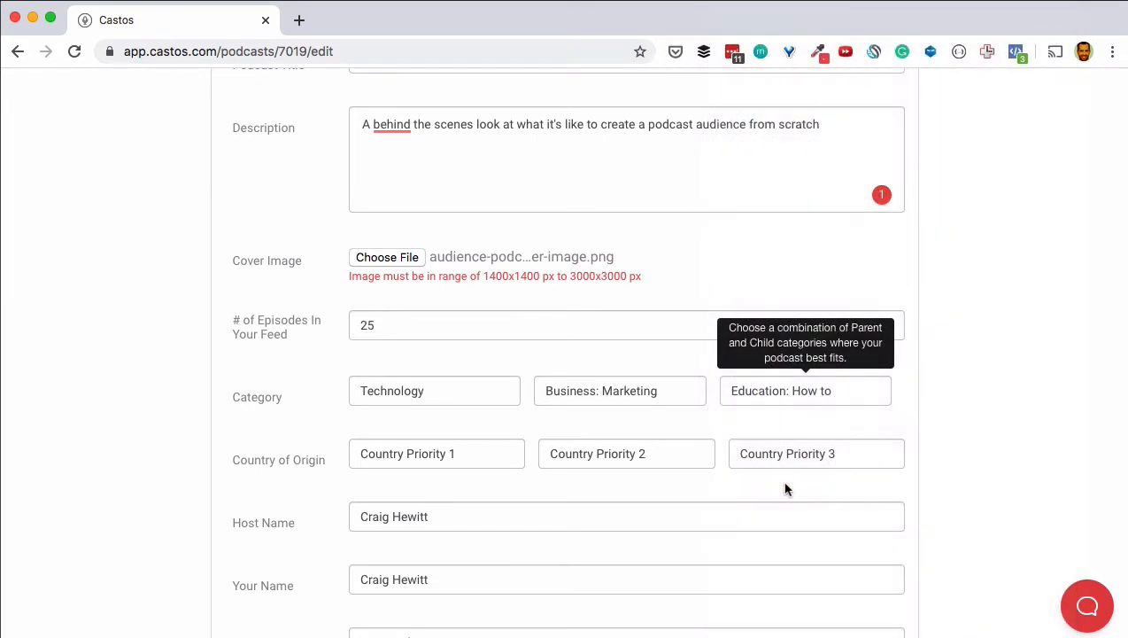
left_click(100, 373)
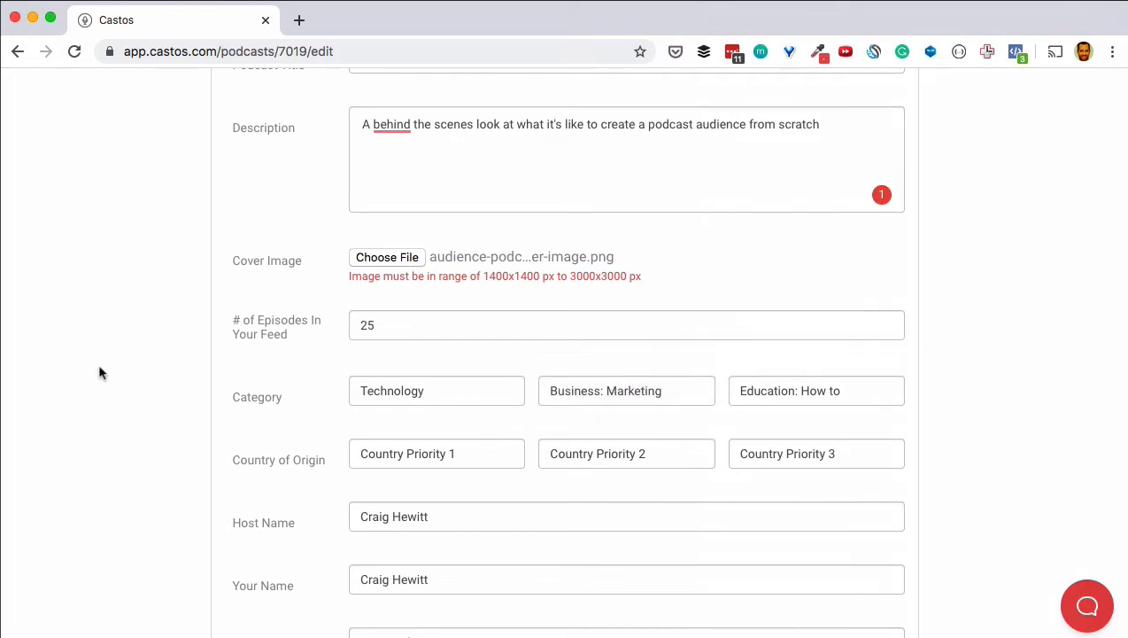
scroll(100, 373, "down", 2)
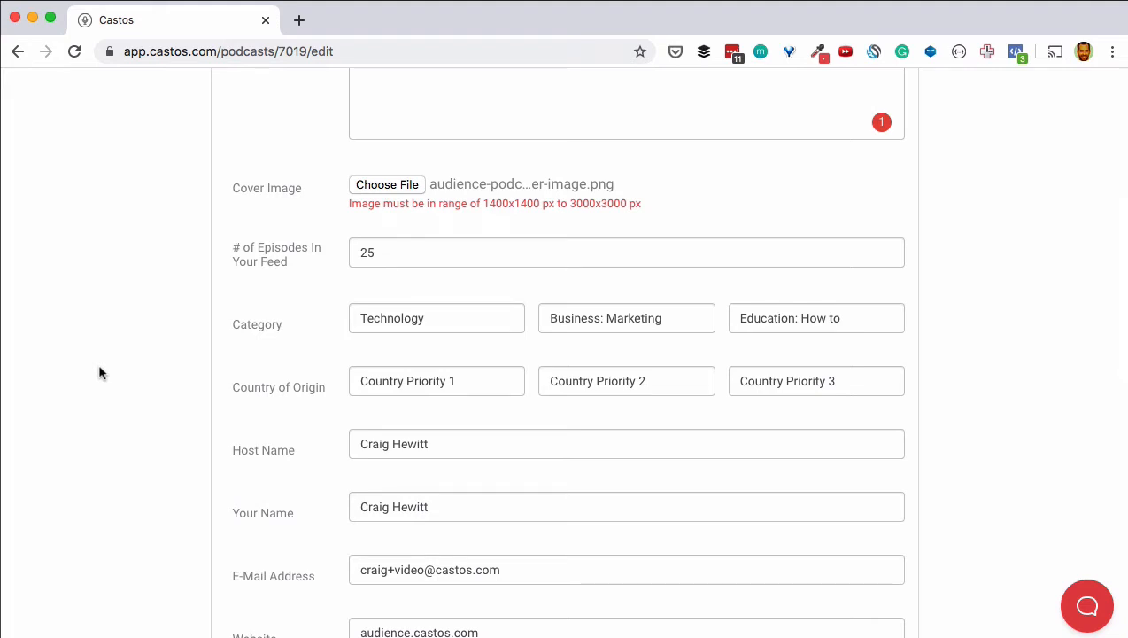
scroll(100, 373, "down", 4)
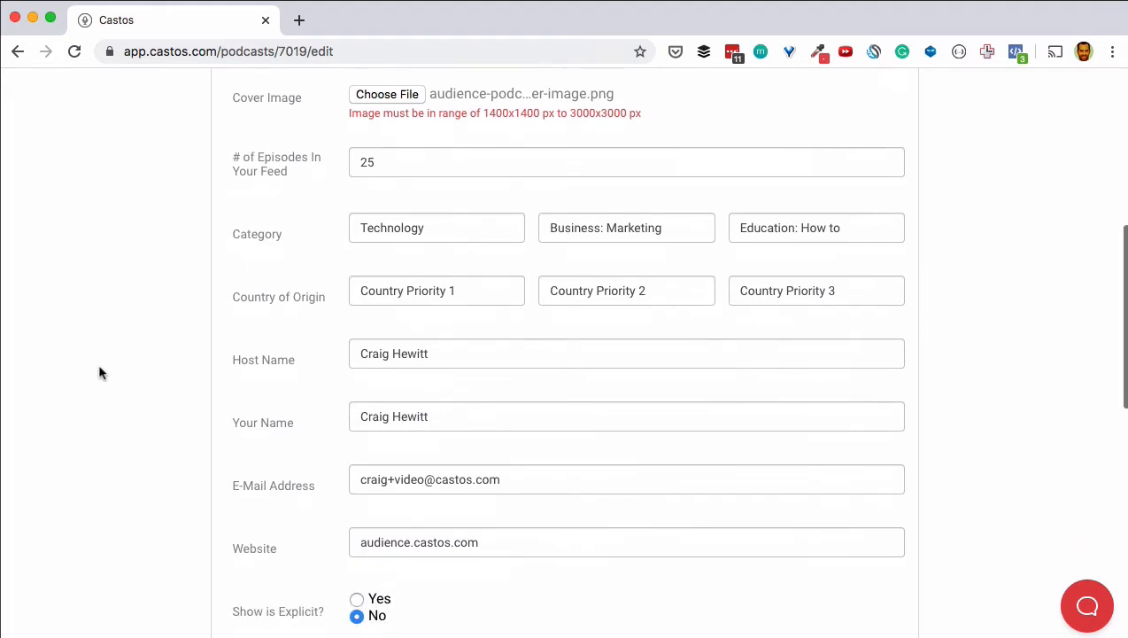
scroll(100, 373, "down", 4)
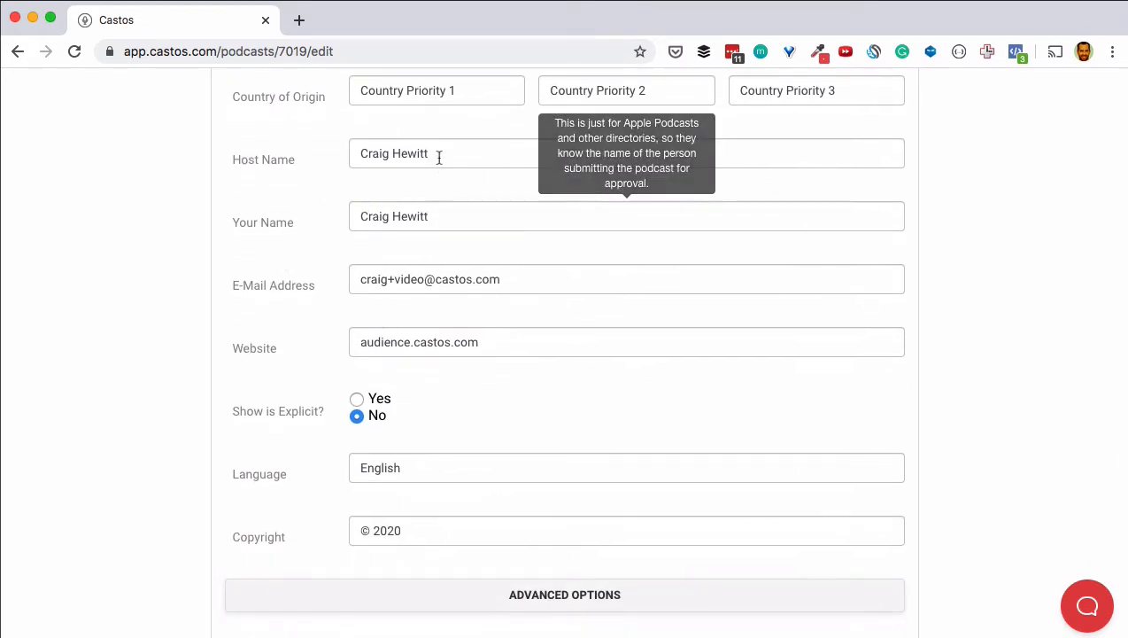
scroll(181, 362, "down", 3)
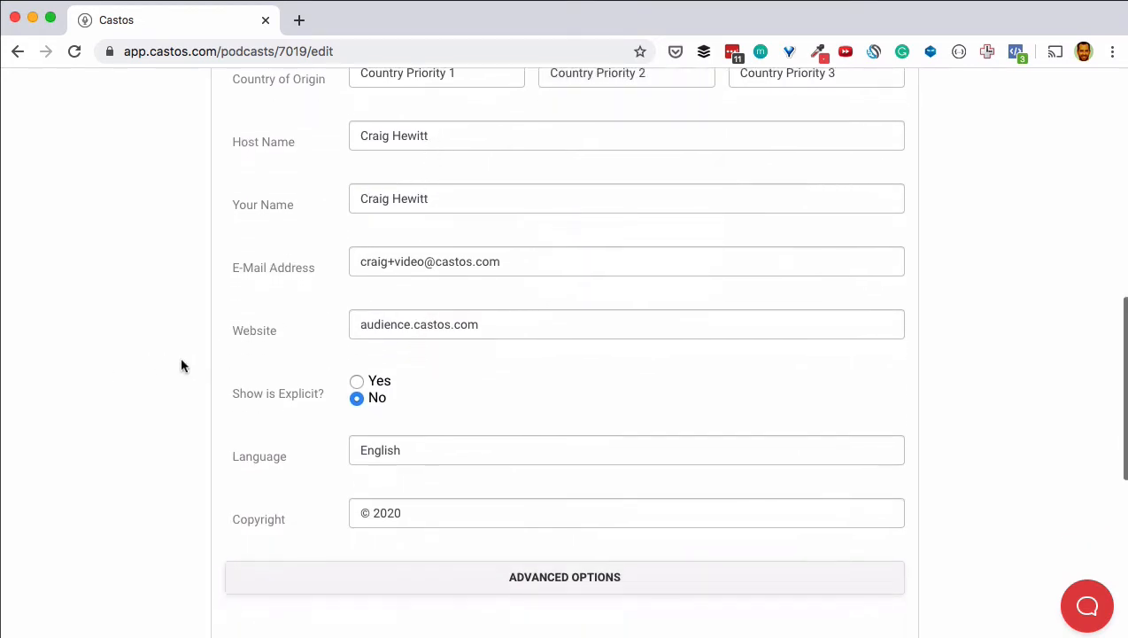
scroll(180, 356, "down", 5)
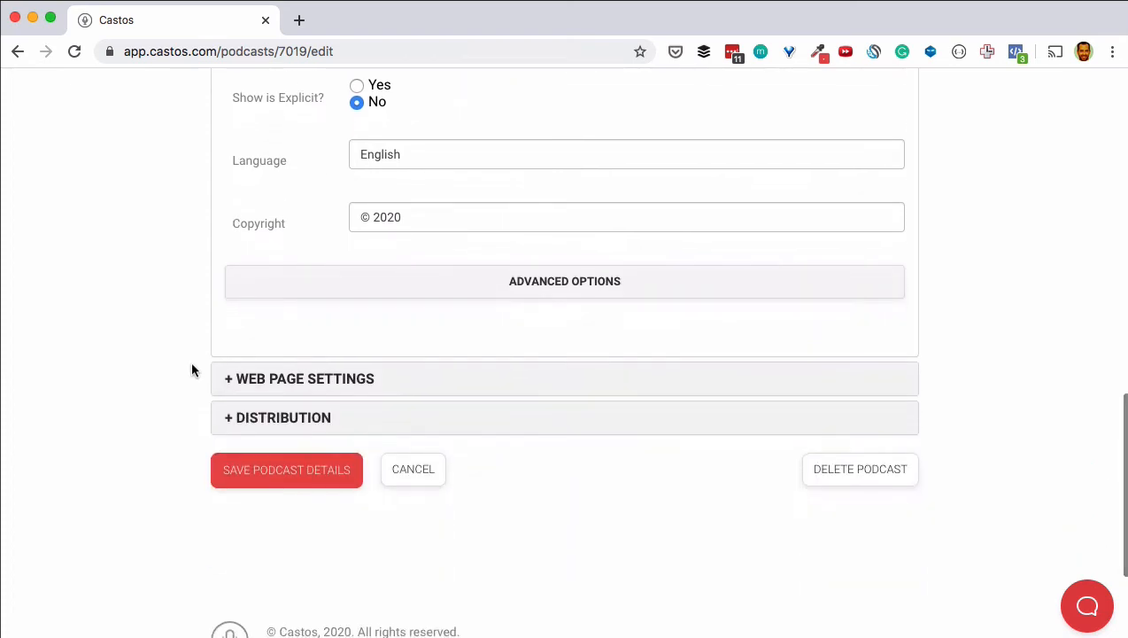
Step: Append -test to the podcast slug so the web page address becomes audience-test.castos.com
left_click(305, 379)
scroll(247, 416, "down", 5)
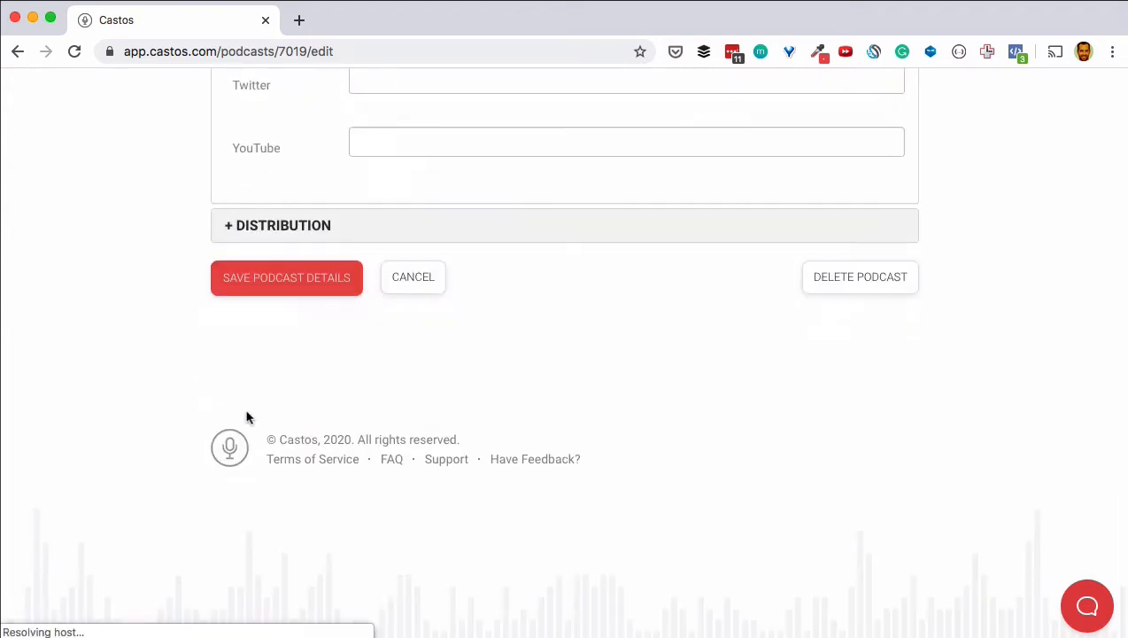
scroll(246, 422, "up", 4)
scroll(245, 420, "up", 5)
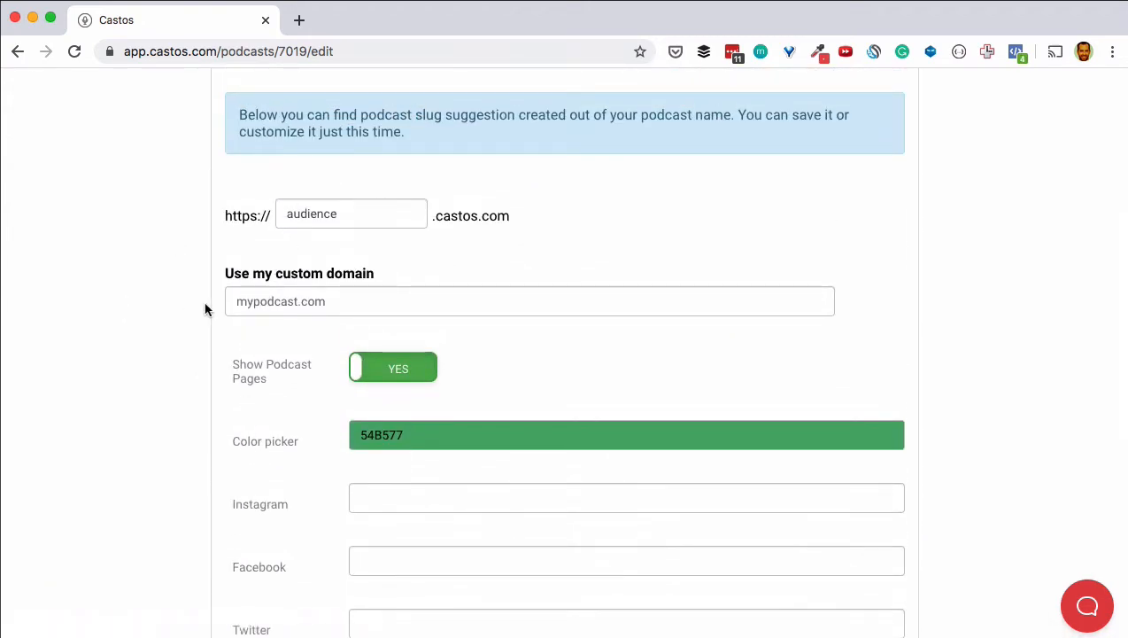
left_click(340, 212)
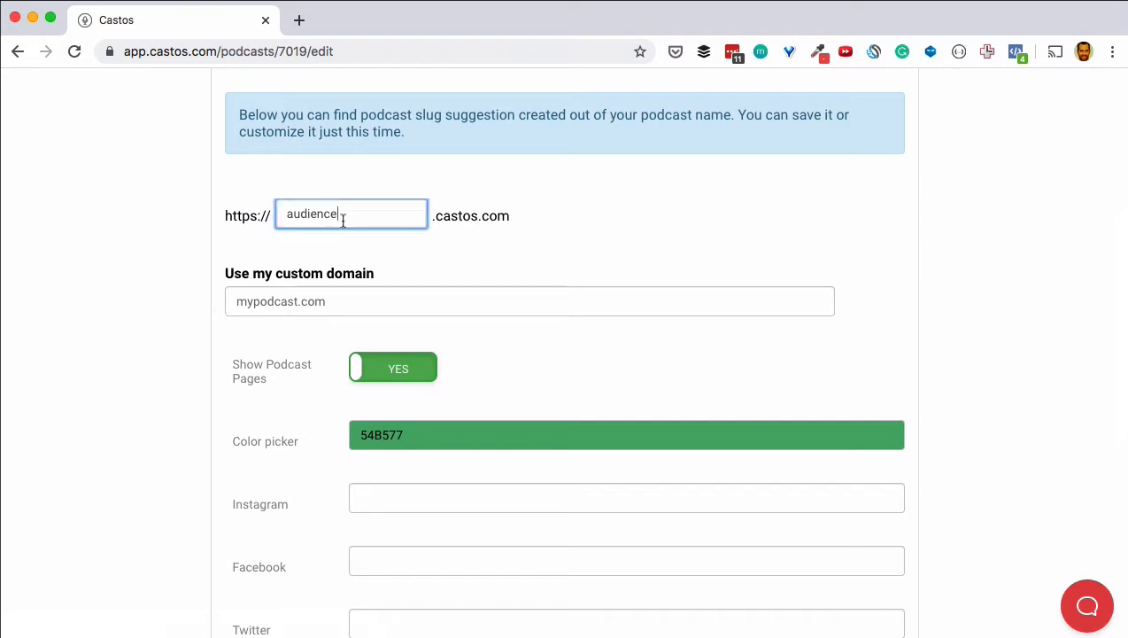
type("-test")
scroll(147, 251, "down", 1)
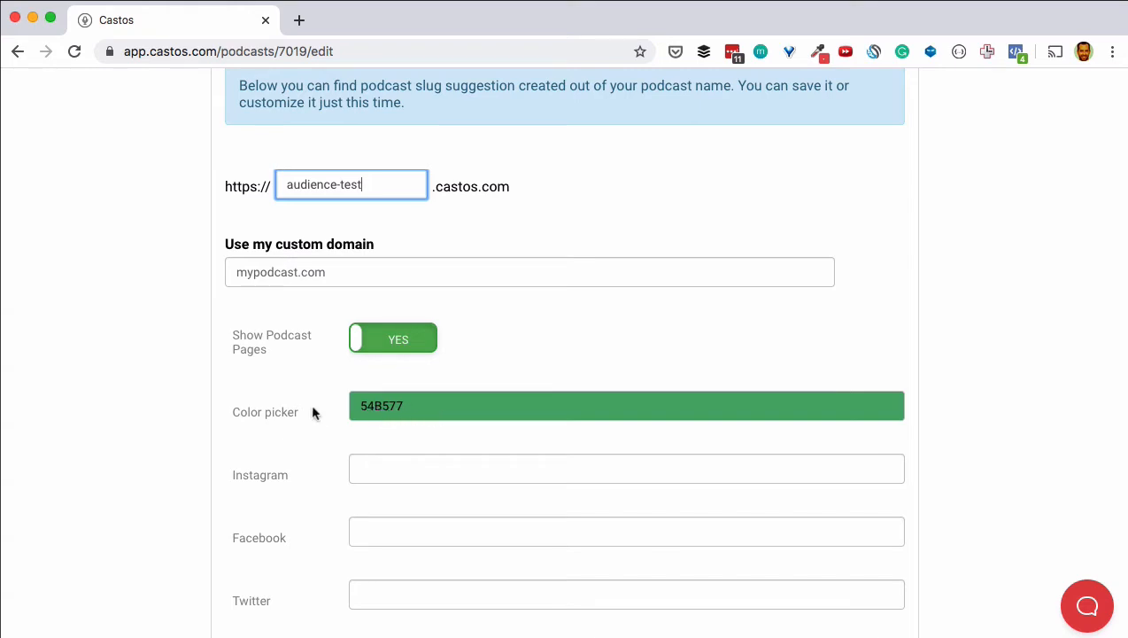
scroll(301, 409, "down", 1)
scroll(300, 406, "down", 3)
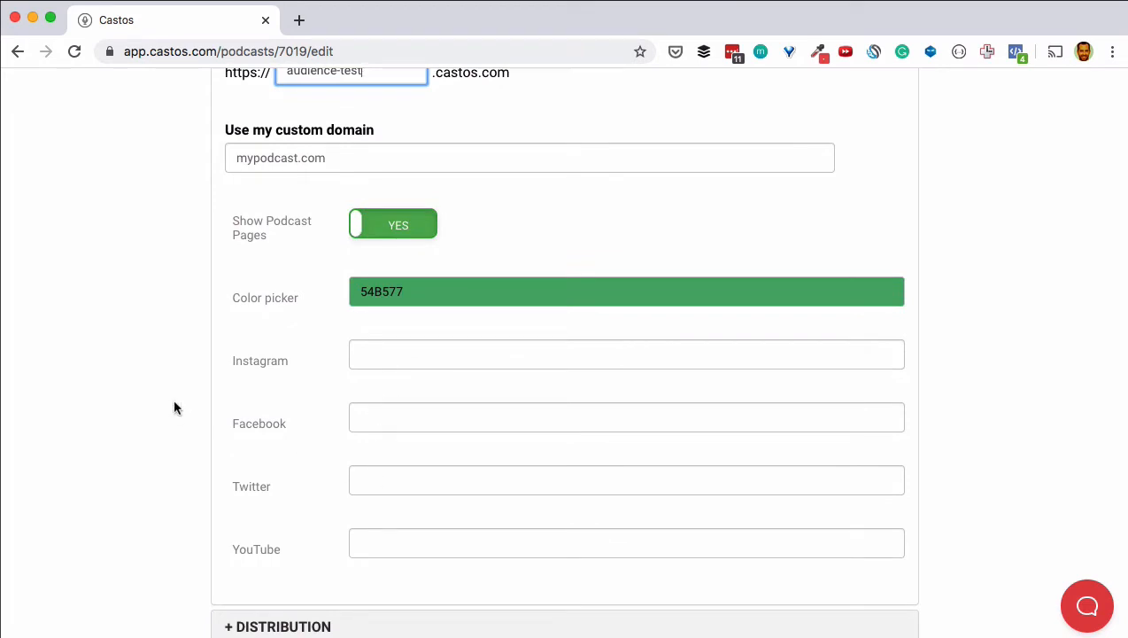
scroll(174, 405, "down", 3)
Step: Save the podcast details and view the published Episode 4: A New Hope page in a new tab
left_click(266, 512)
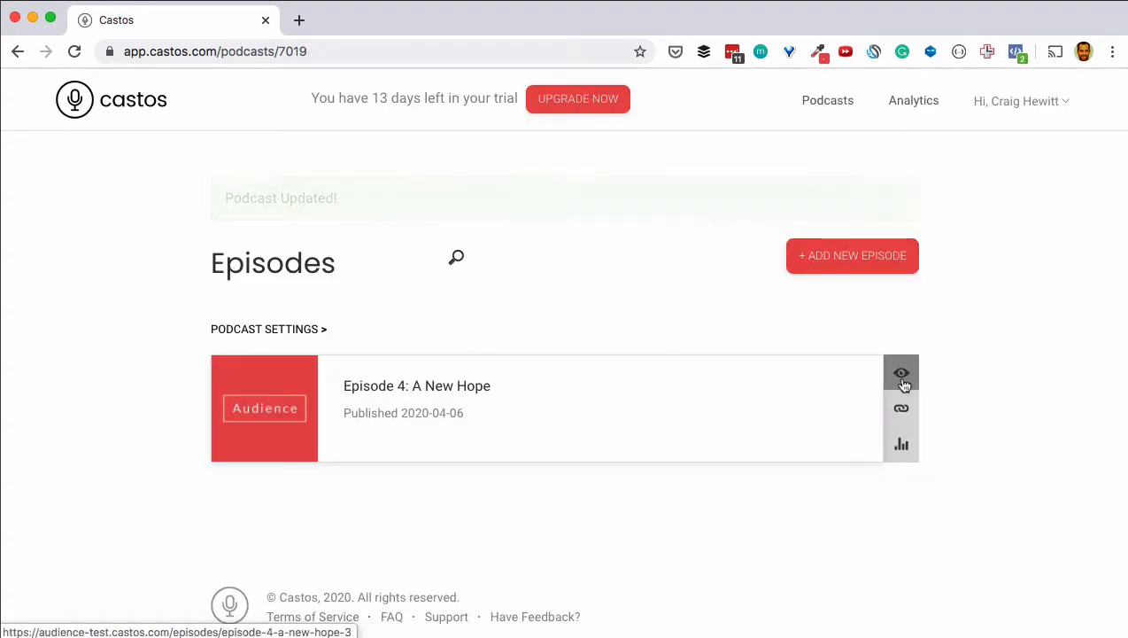
left_click(903, 376)
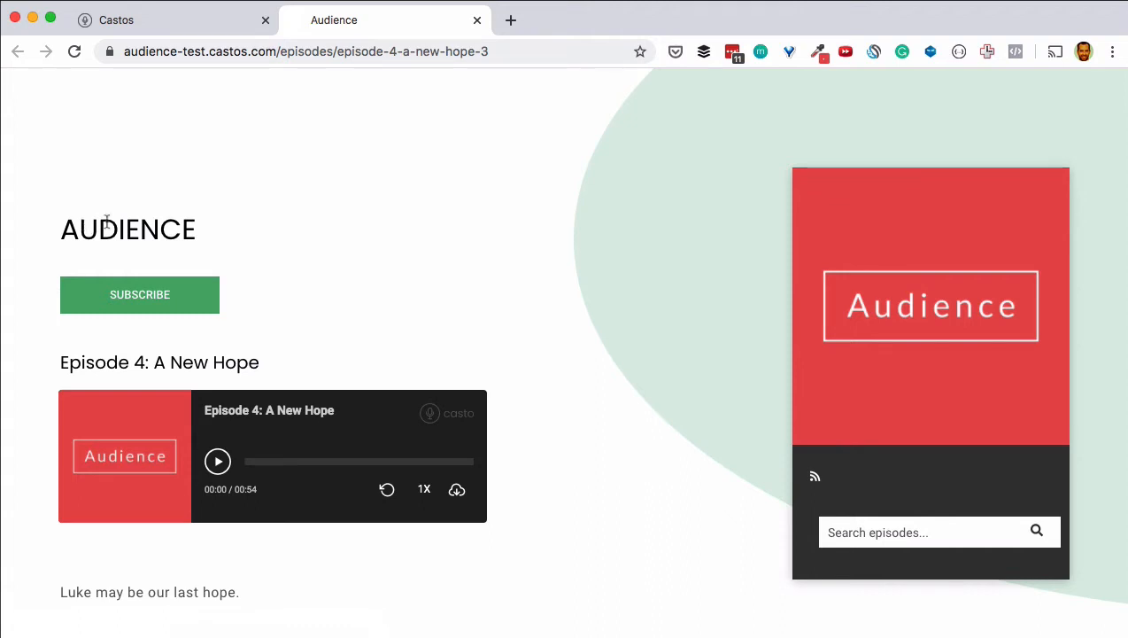
Step: Follow the episode page's Audience credit link to the podcast home page at audience-test.castos.com
scroll(510, 185, "down", 5)
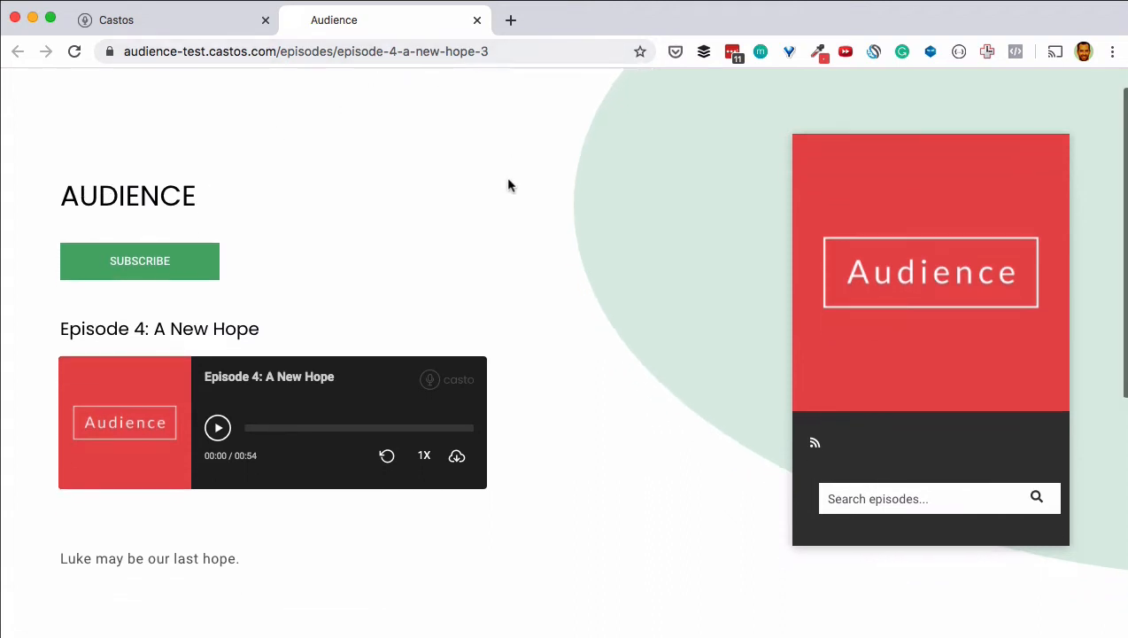
scroll(509, 185, "down", 1)
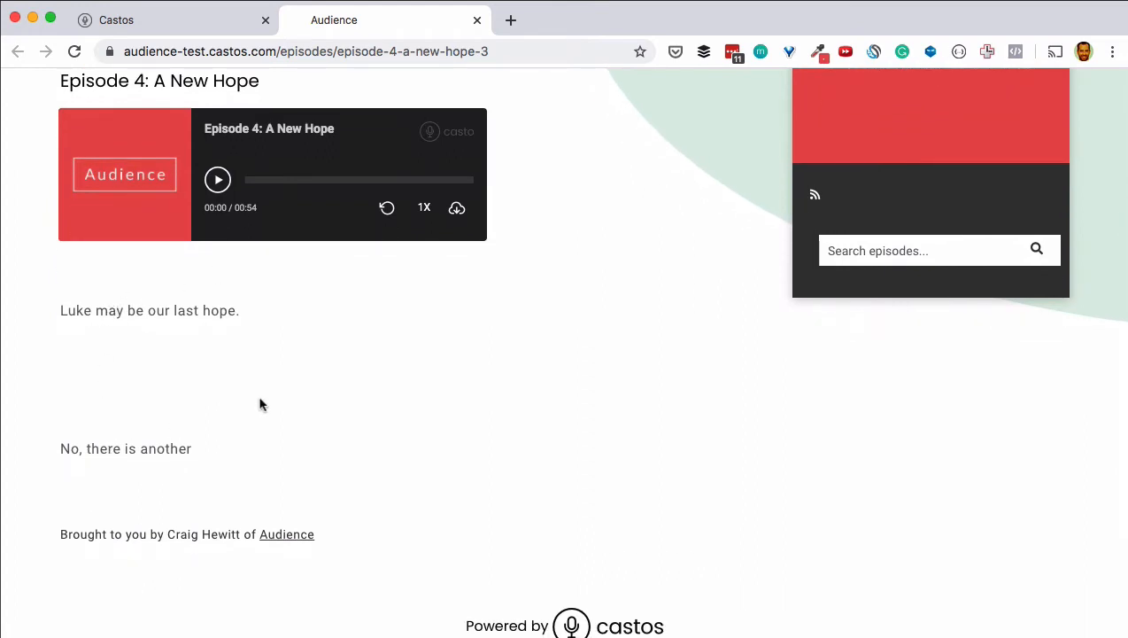
scroll(260, 400, "down", 2)
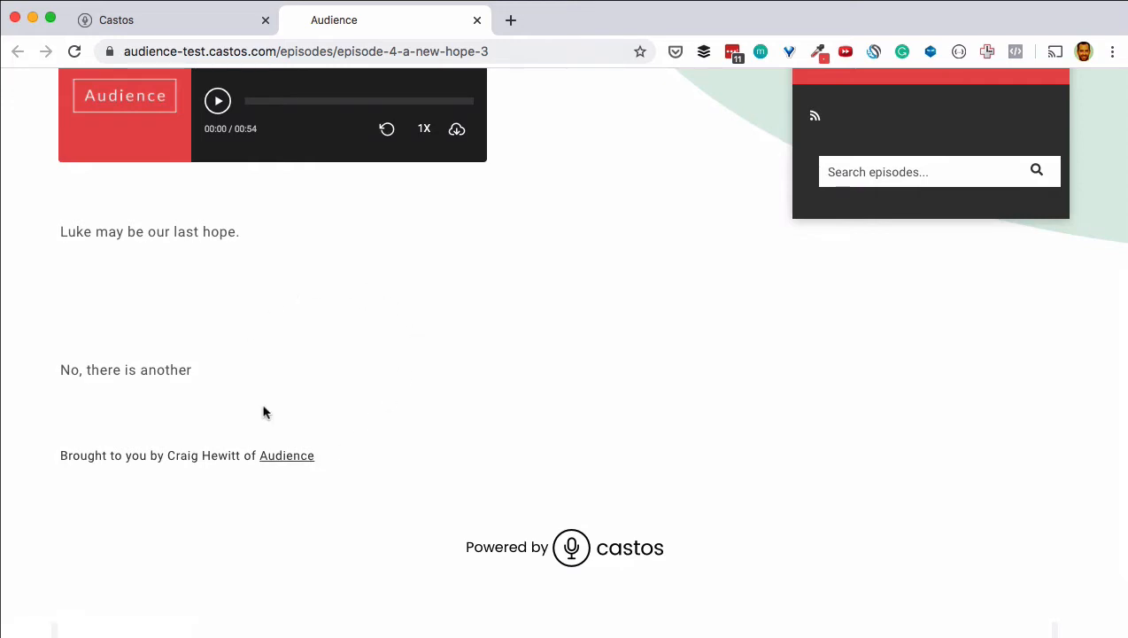
left_click(285, 459)
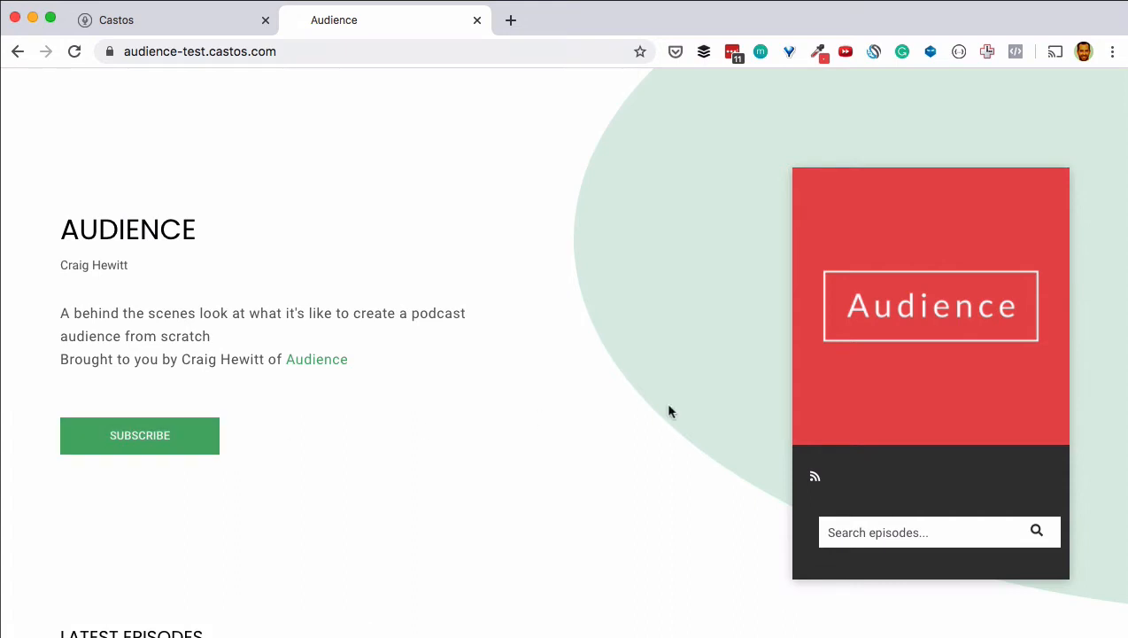
scroll(670, 410, "down", 2)
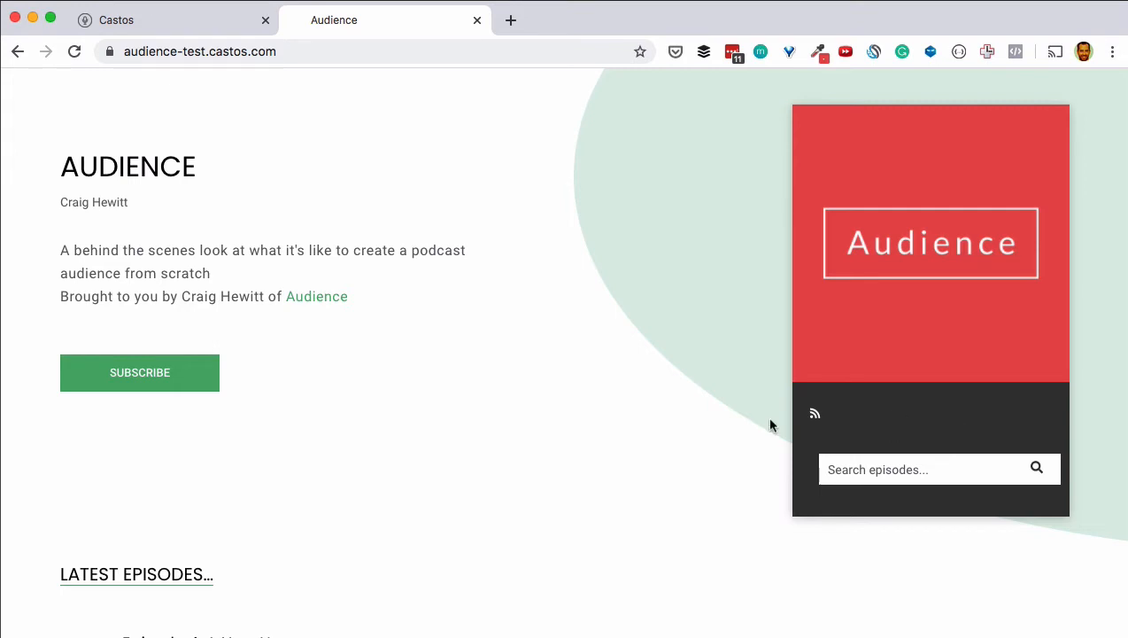
Step: Set the podcast web page colour to dark red B51914 in the Podcast Settings
left_click(157, 26)
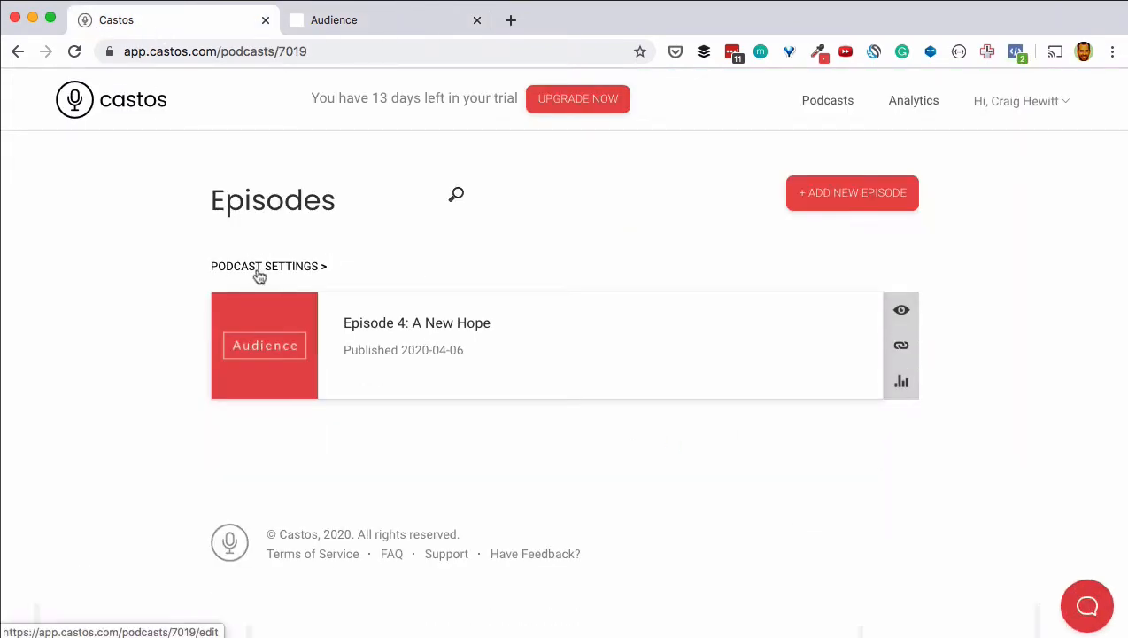
left_click(259, 269)
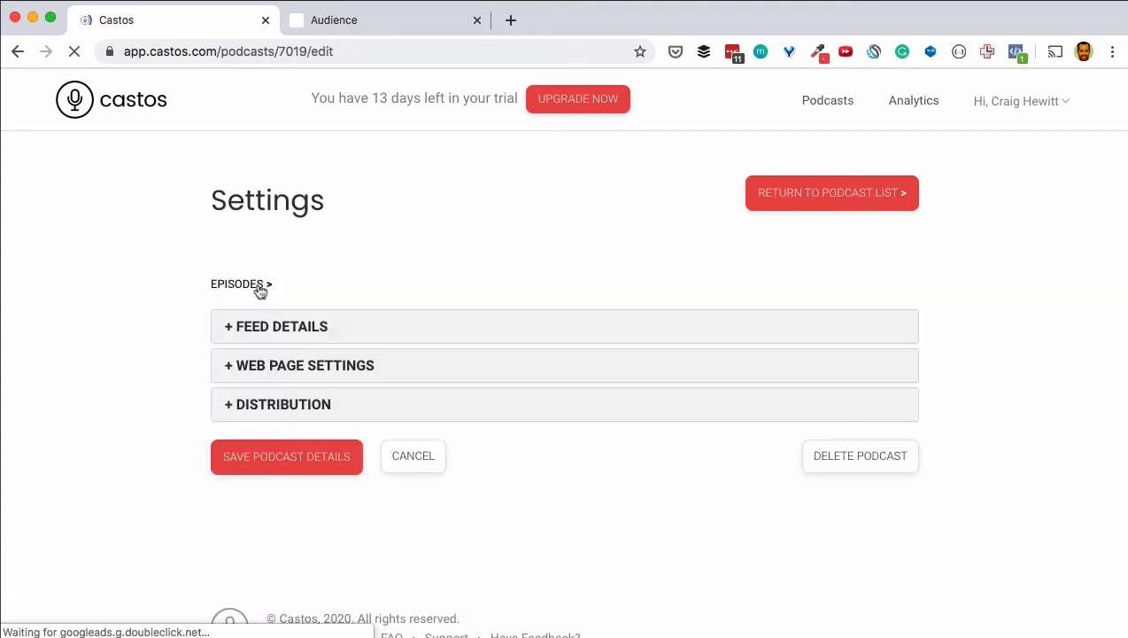
left_click(274, 373)
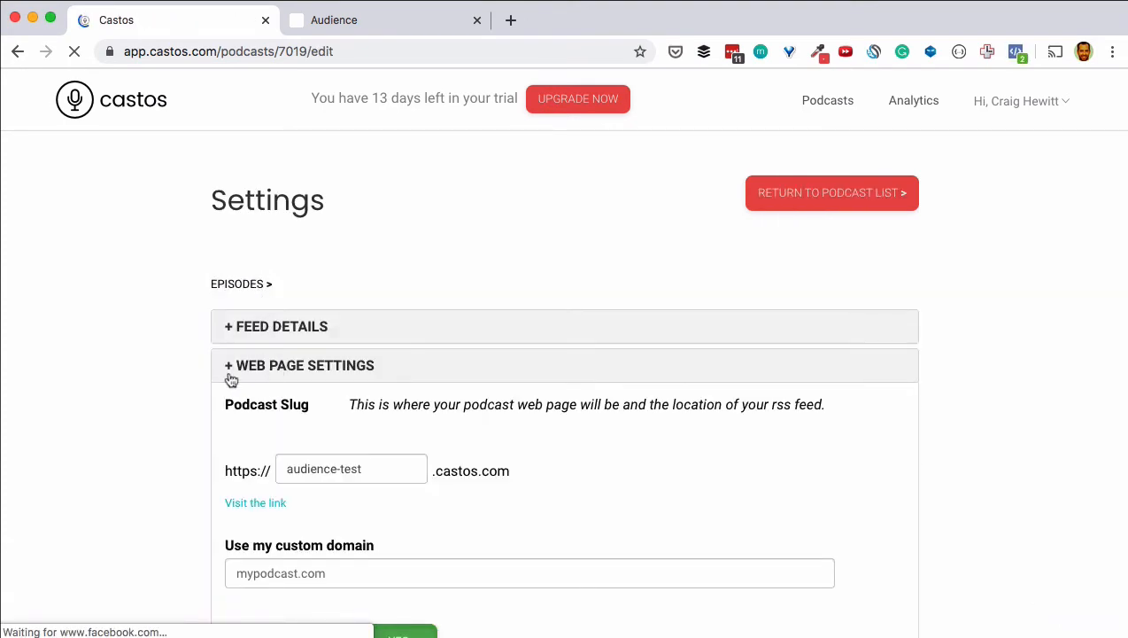
scroll(151, 373, "down", 3)
scroll(152, 382, "down", 5)
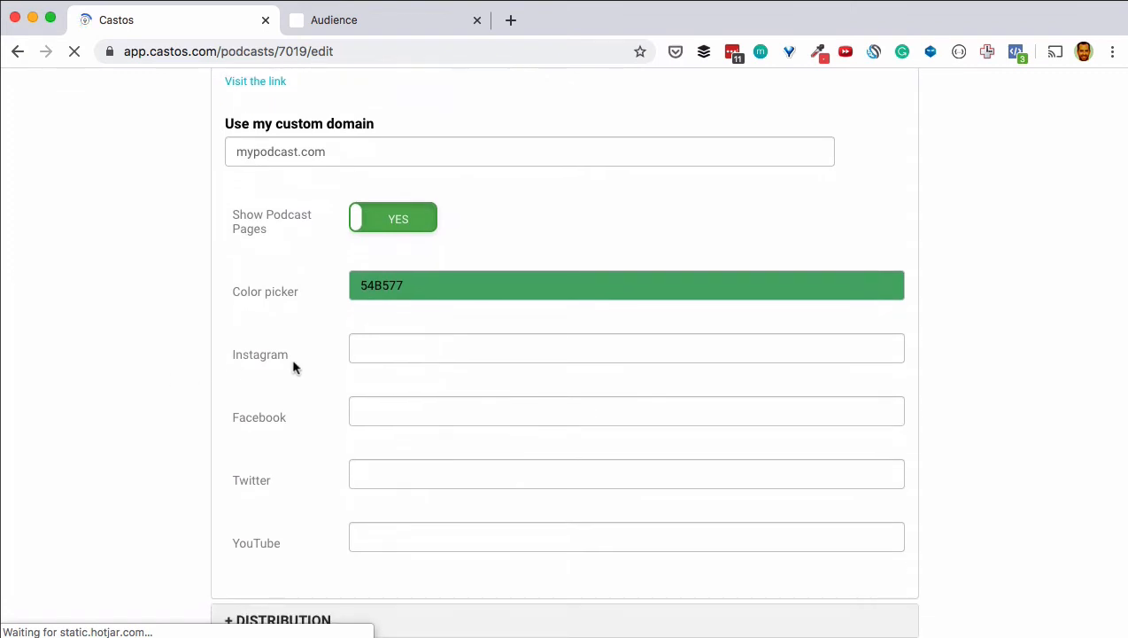
left_click(405, 298)
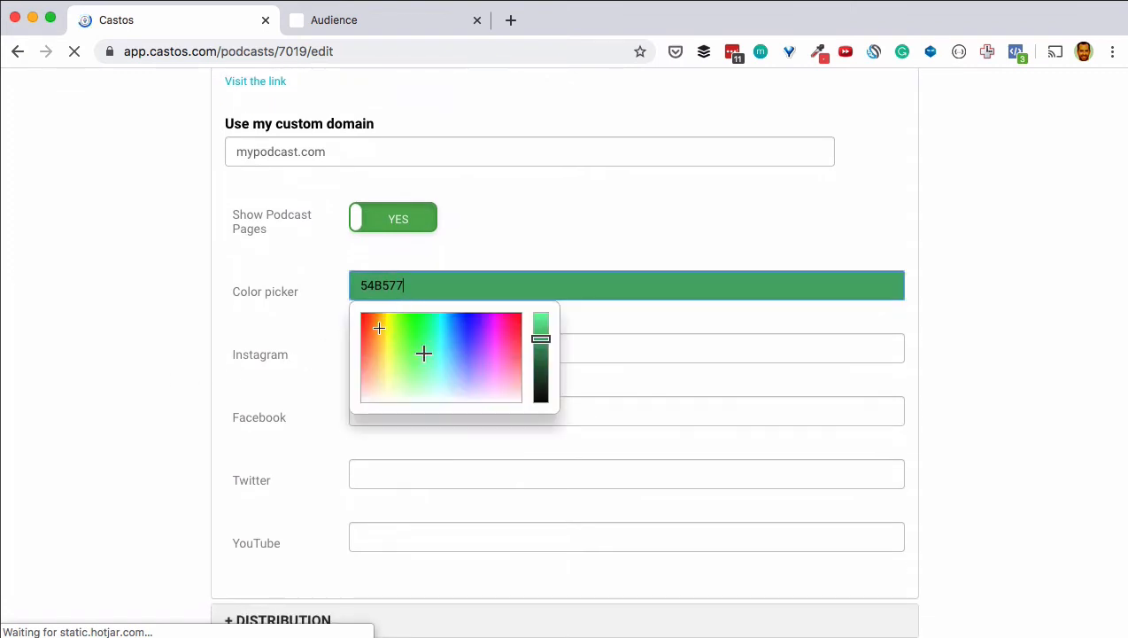
left_click_drag(377, 323, 361, 325)
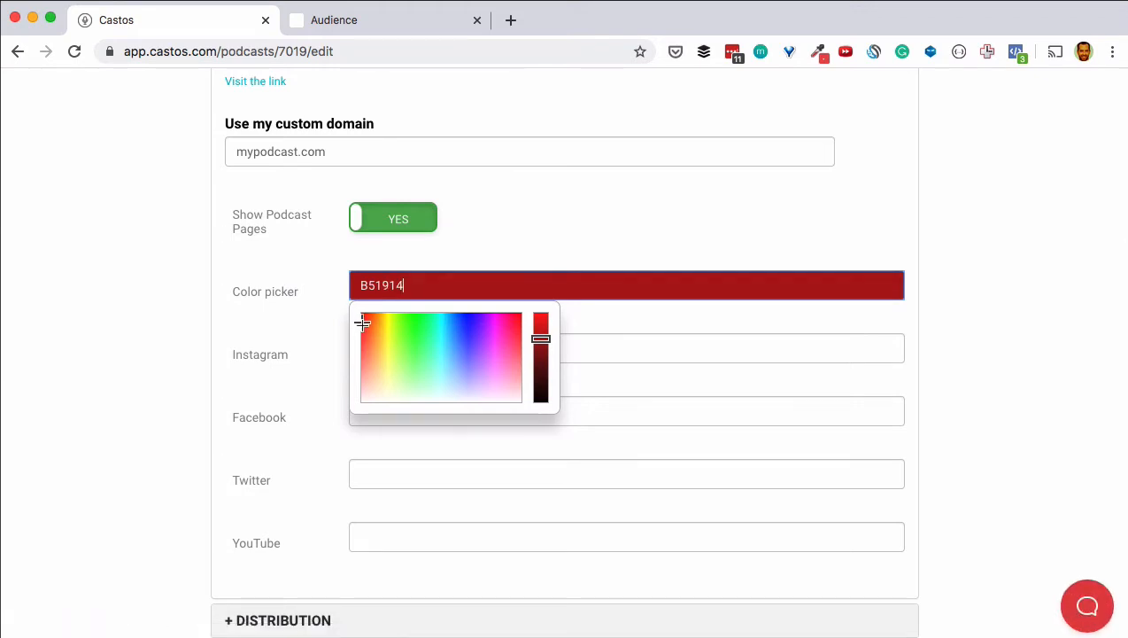
left_click(170, 265)
Step: Add instagram.com, facebook.com, twitter.com and youtube.com as social links and save the podcast details
left_click(403, 351)
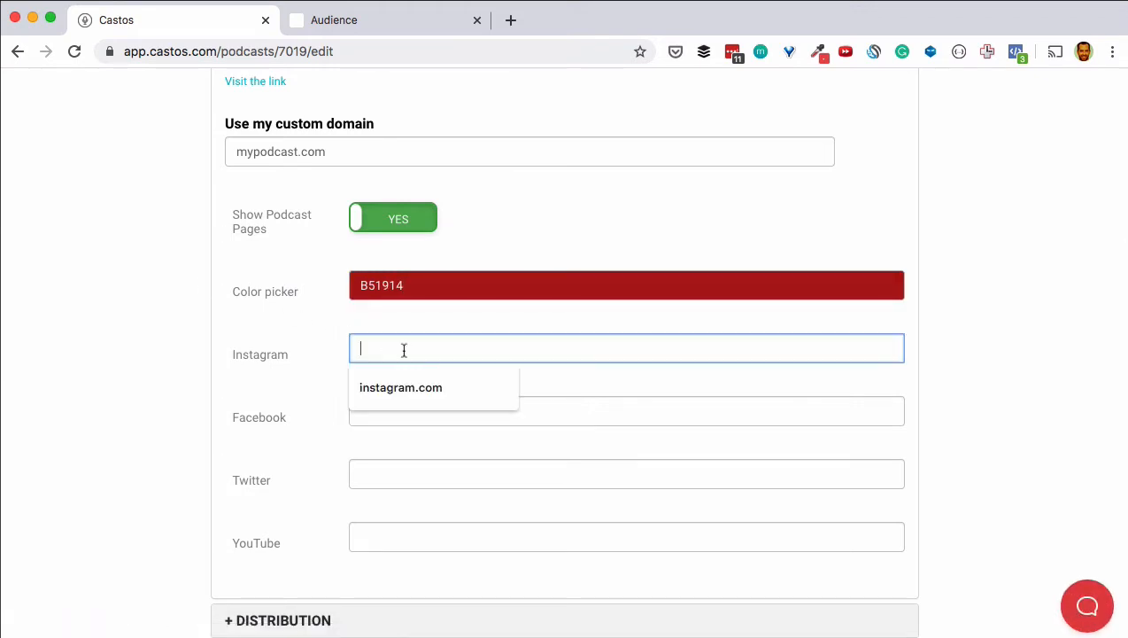
left_click(408, 389)
left_click(408, 414)
left_click(403, 447)
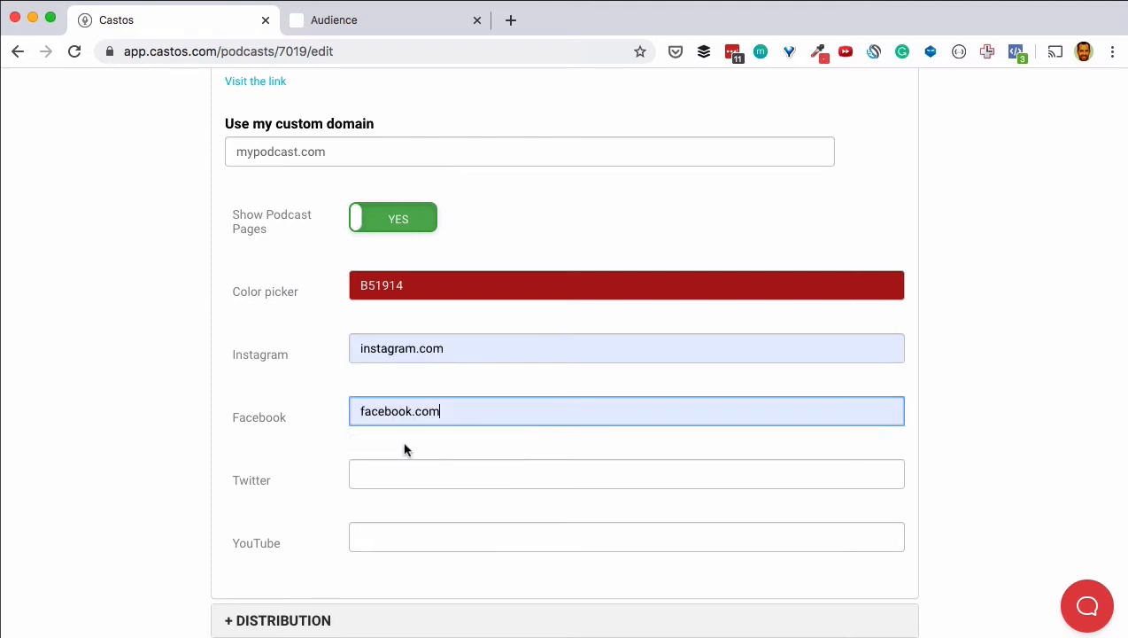
left_click(394, 472)
left_click(391, 514)
left_click(387, 537)
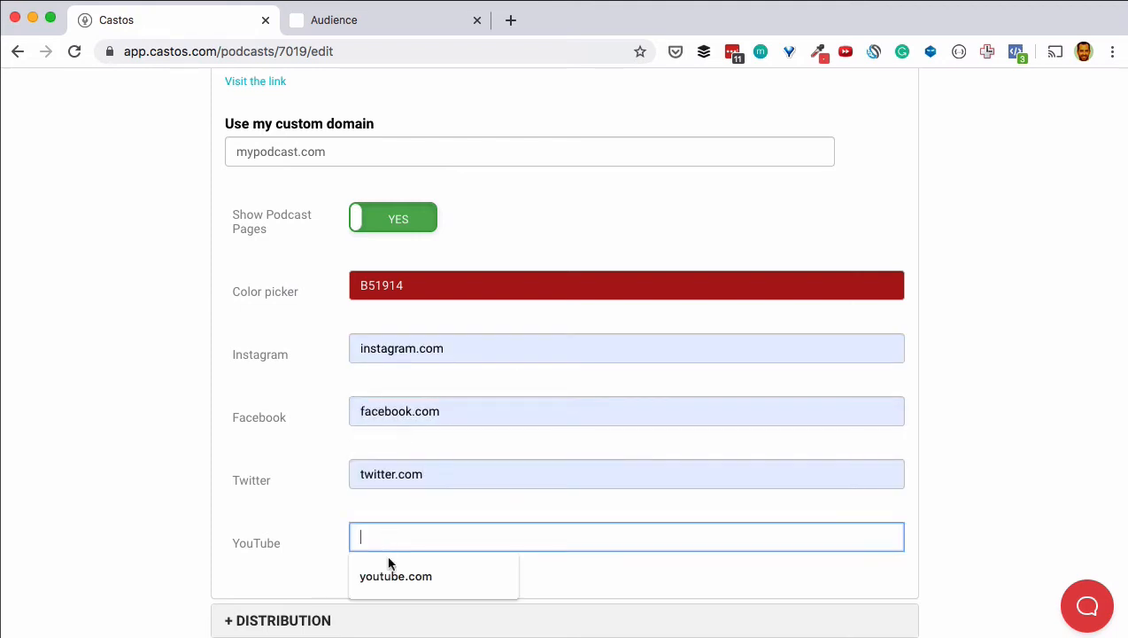
left_click(390, 576)
scroll(128, 451, "down", 2)
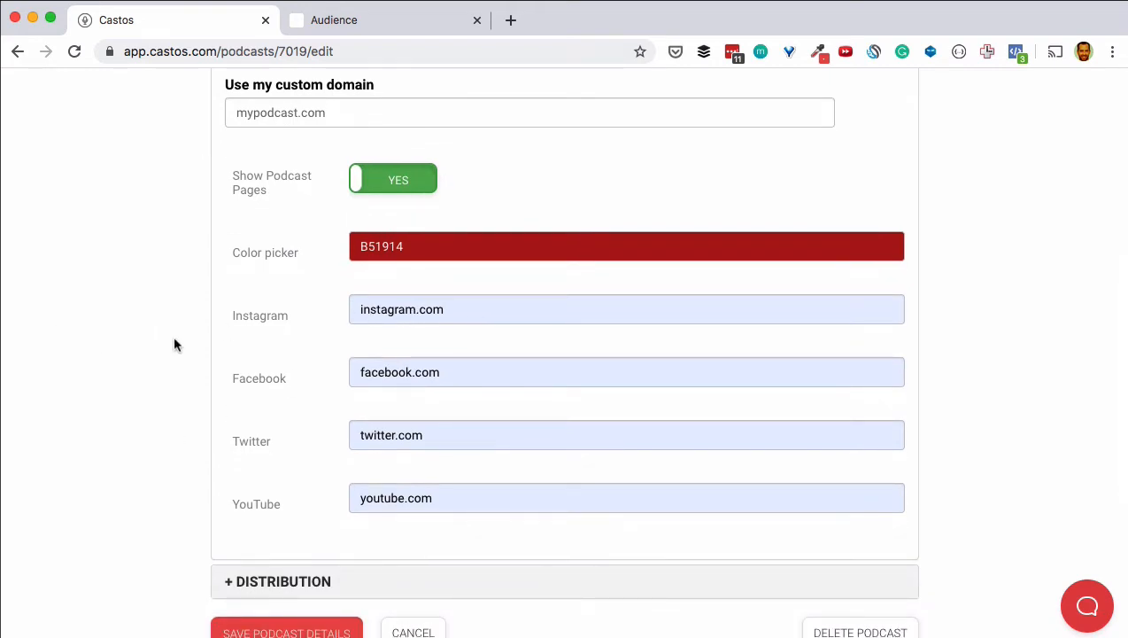
scroll(173, 334, "down", 4)
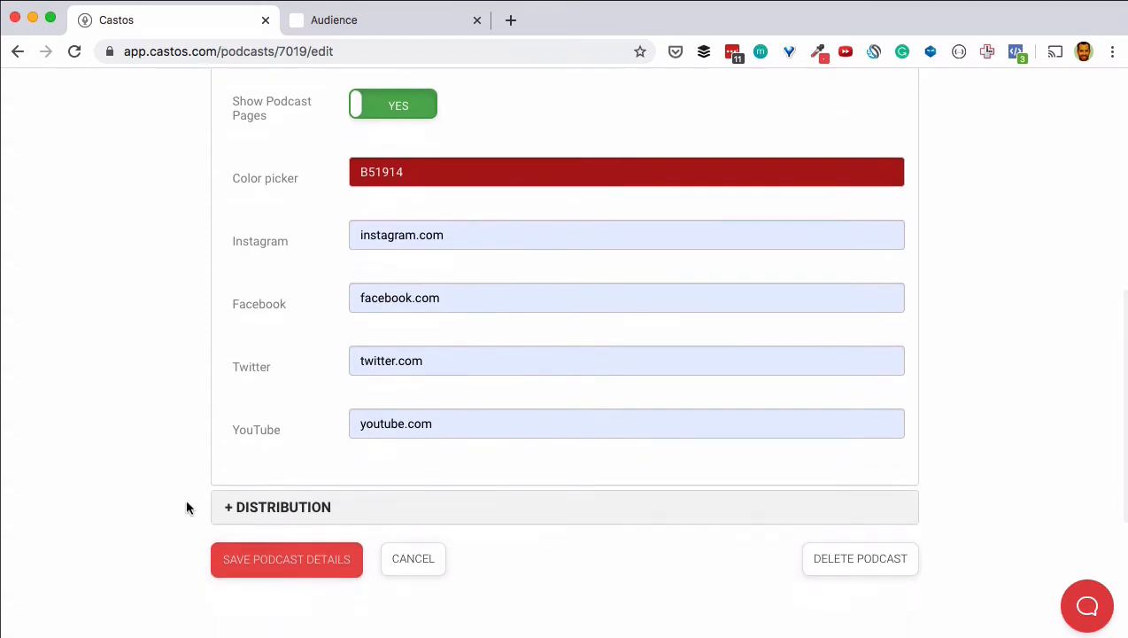
left_click(316, 574)
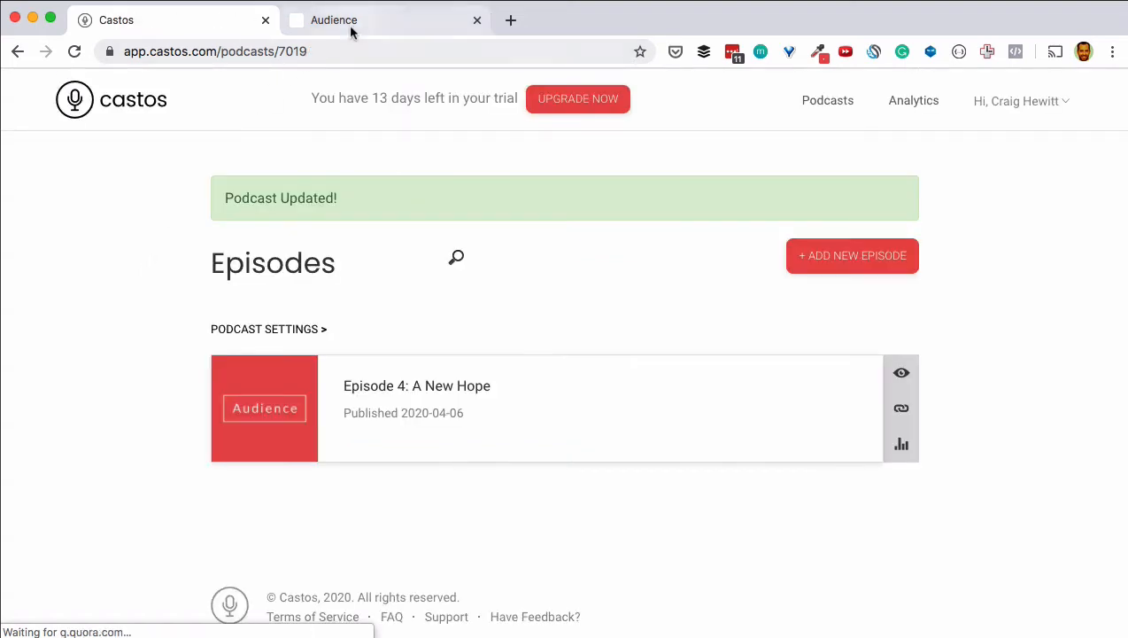
Step: Reload the public Audience site to check its dark red theme and social icons, then return to Castos
left_click(350, 29)
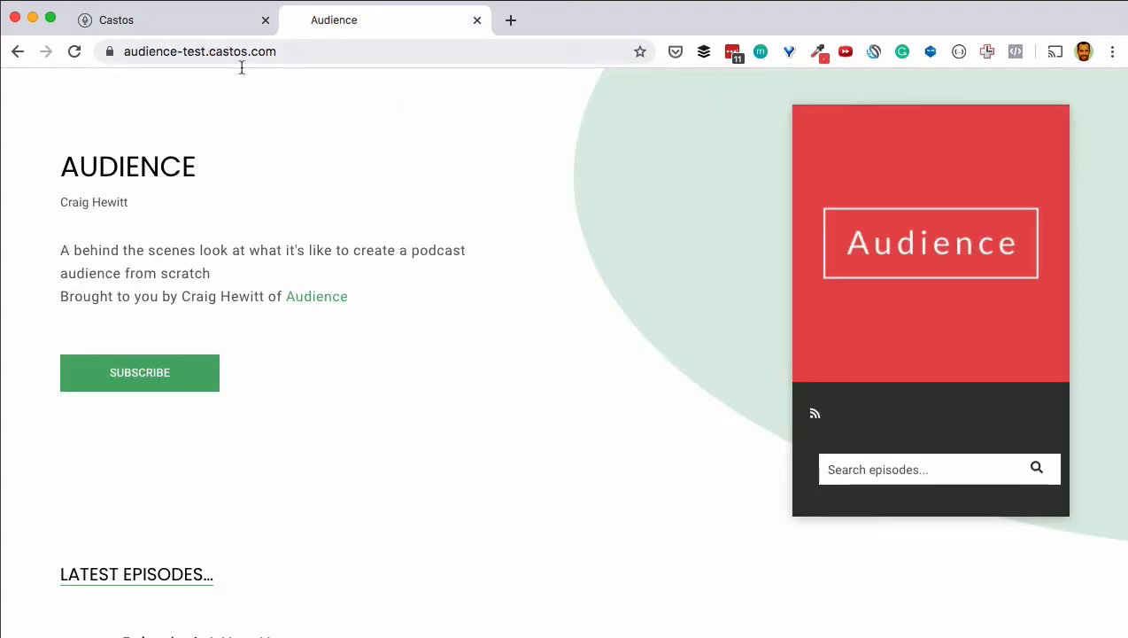
left_click(74, 53)
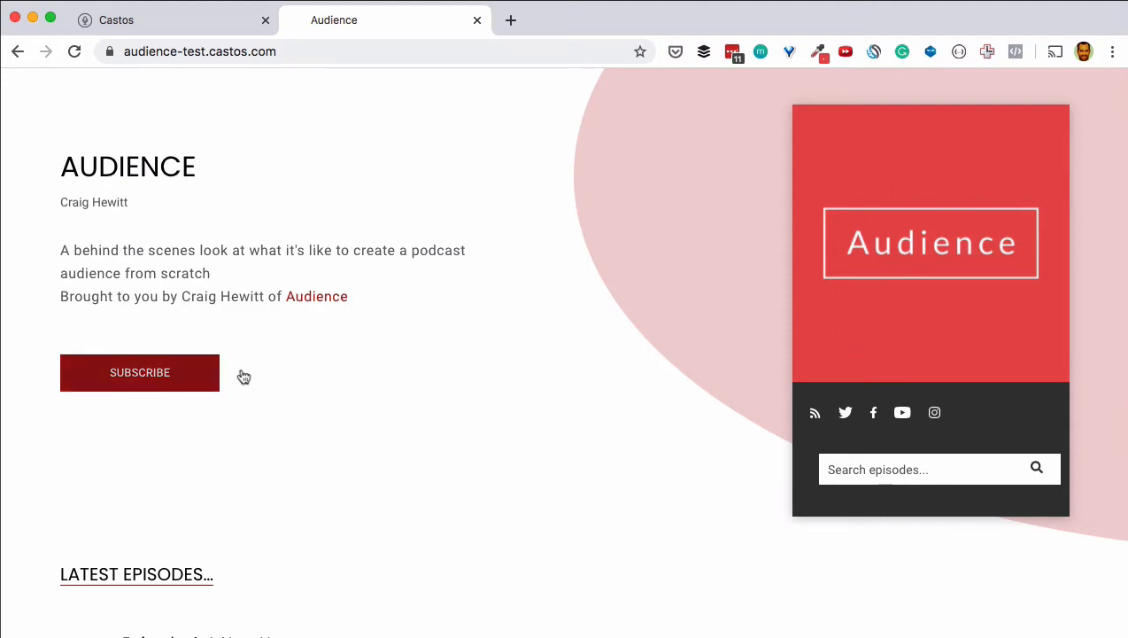
scroll(660, 277, "down", 3)
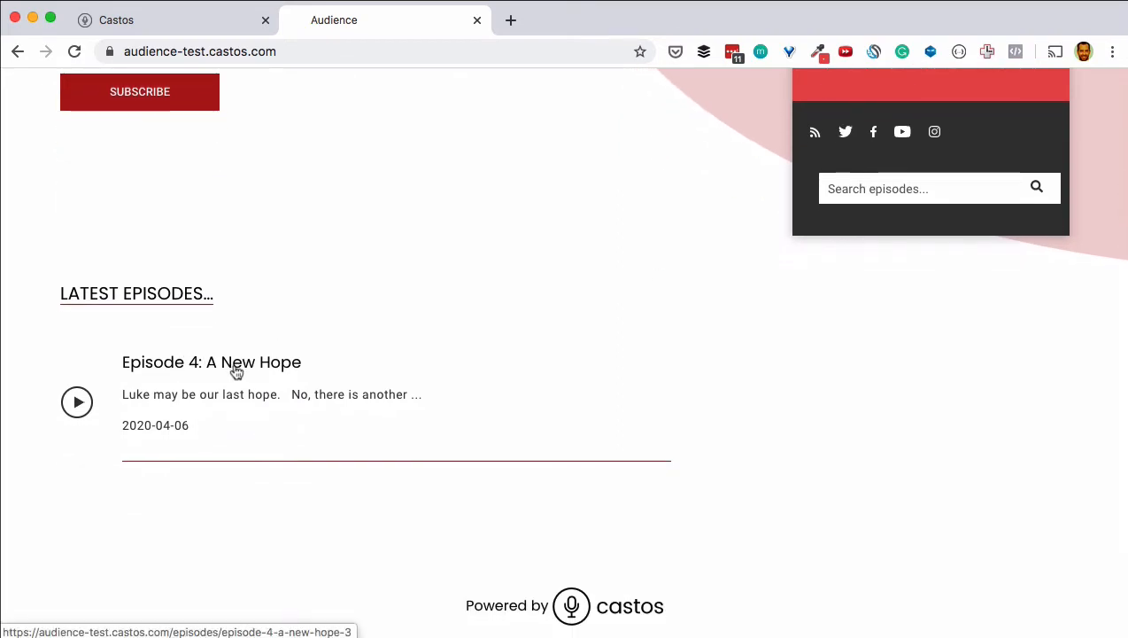
scroll(232, 368, "up", 3)
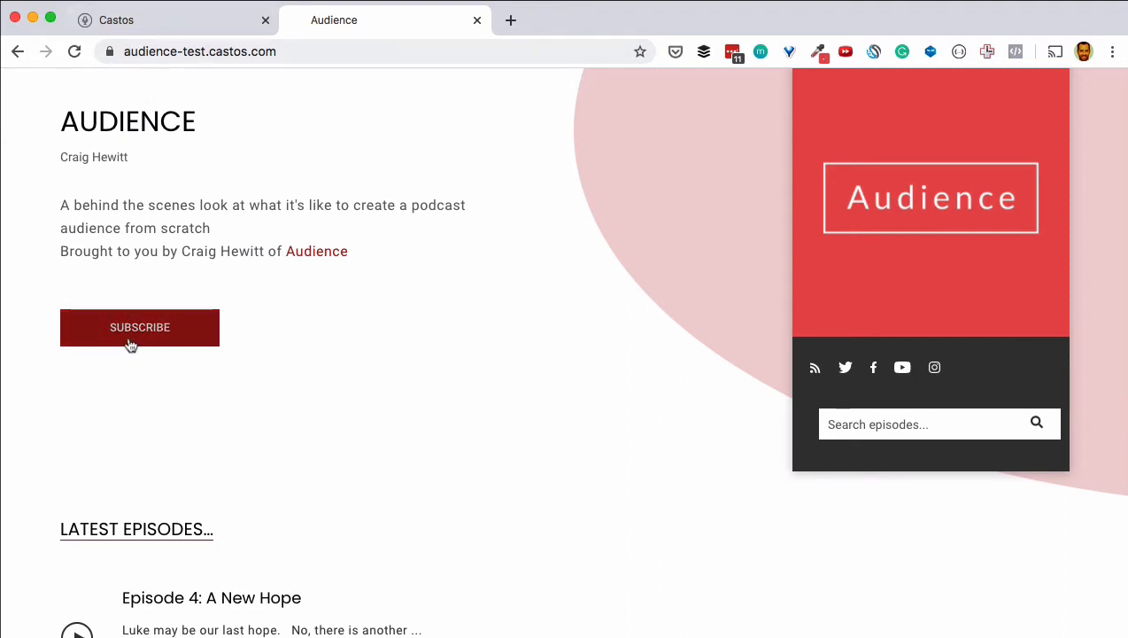
left_click(141, 22)
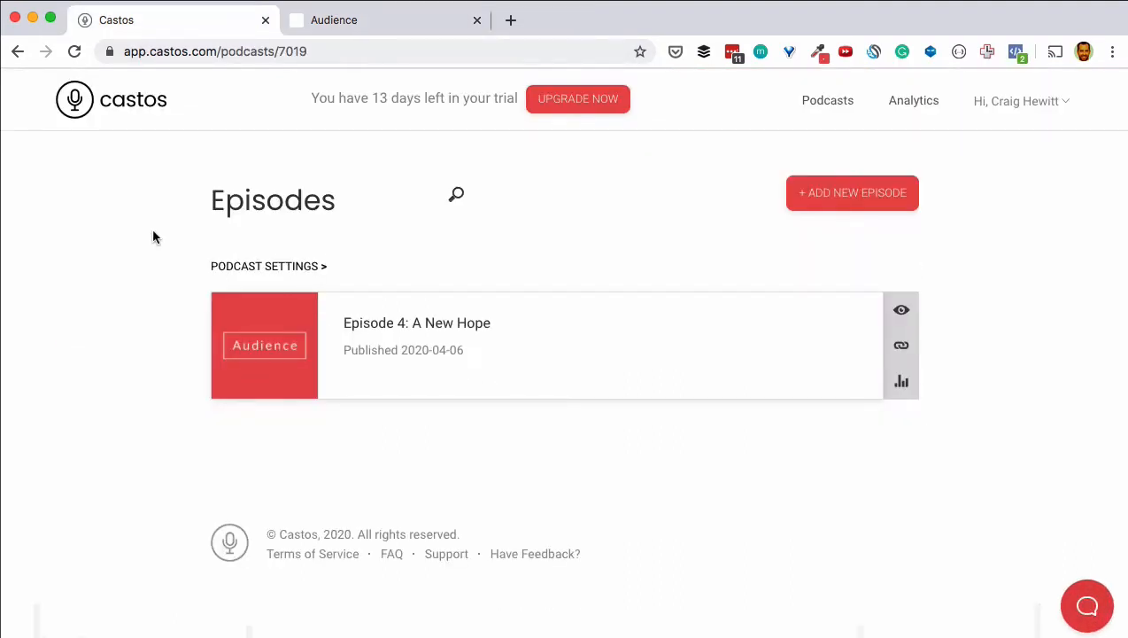
Step: Open the podcast settings and expand the Distribution section
left_click(276, 268)
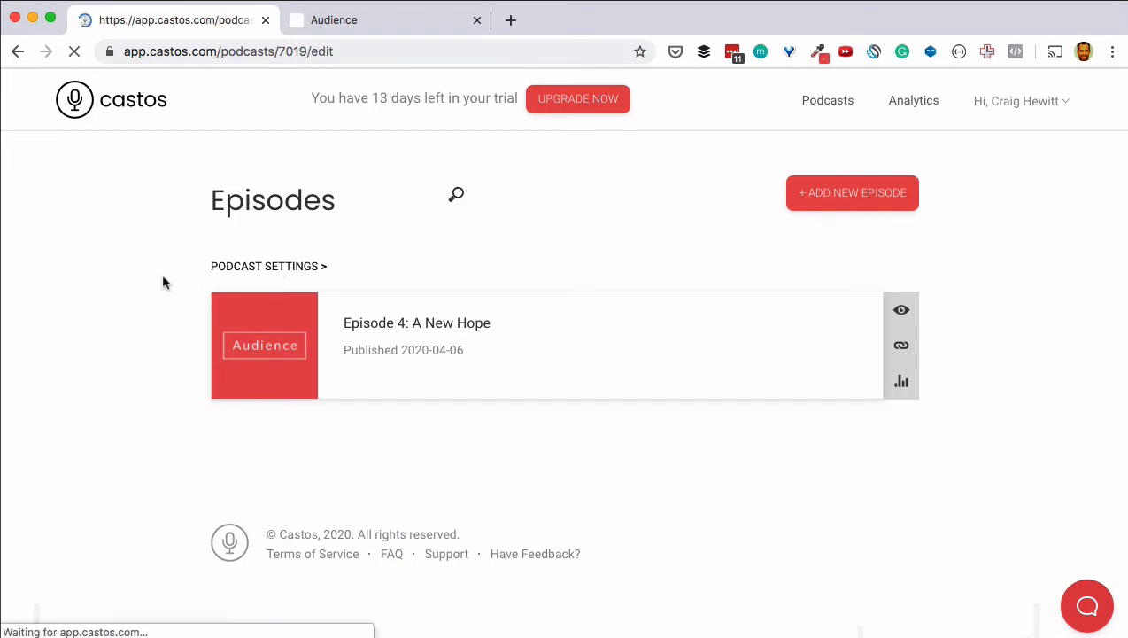
scroll(140, 281, "down", 2)
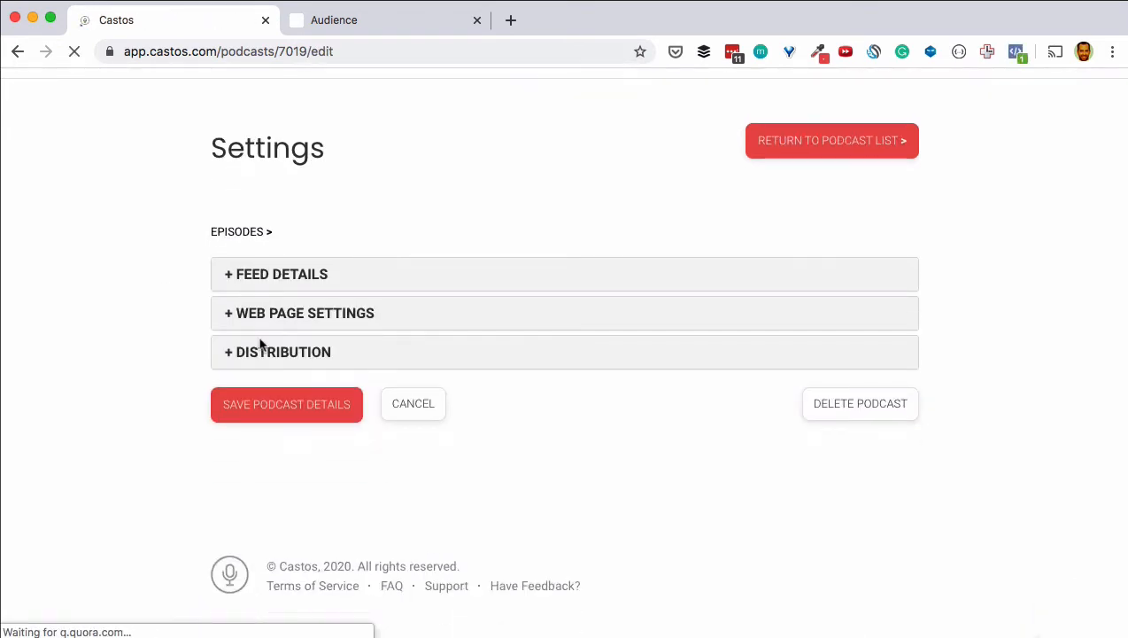
left_click(275, 359)
scroll(169, 319, "down", 4)
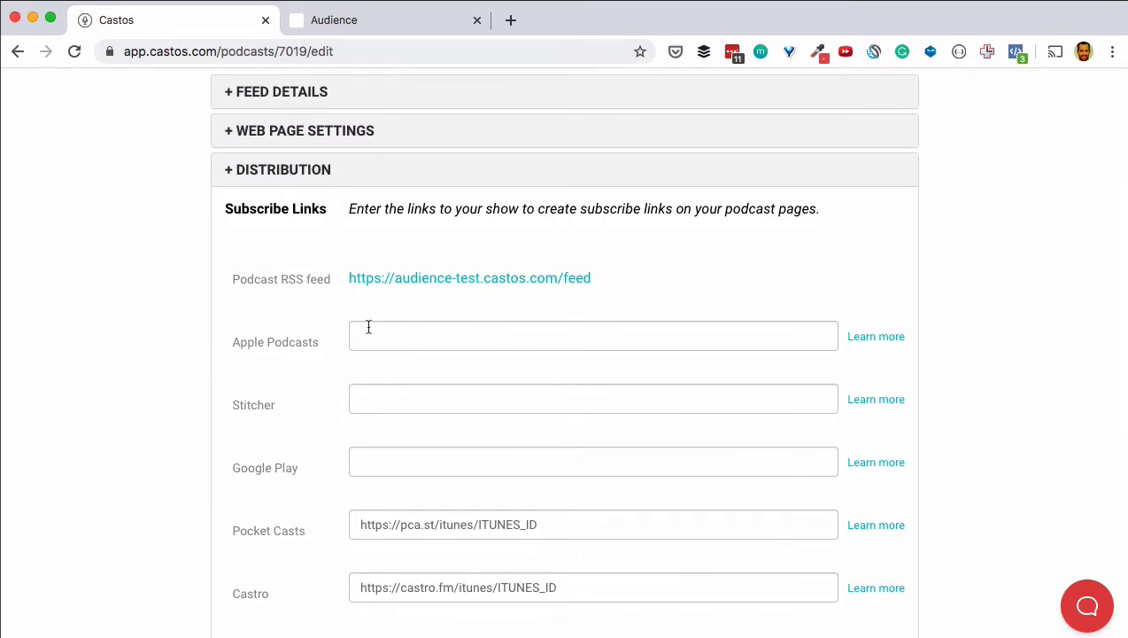
scroll(416, 326, "down", 1)
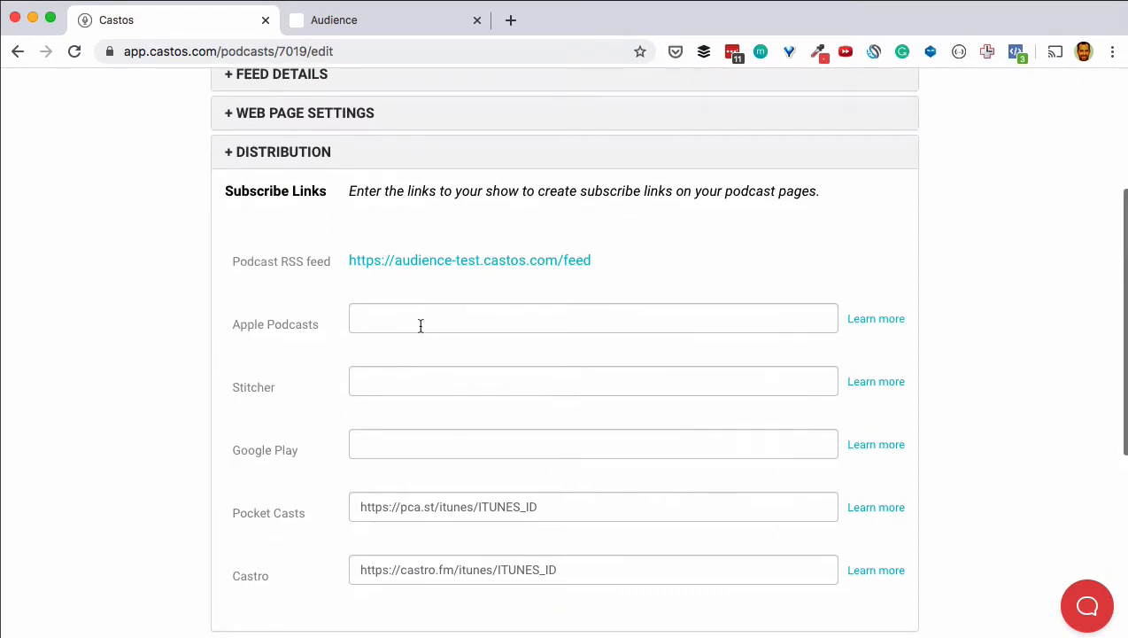
scroll(414, 323, "down", 2)
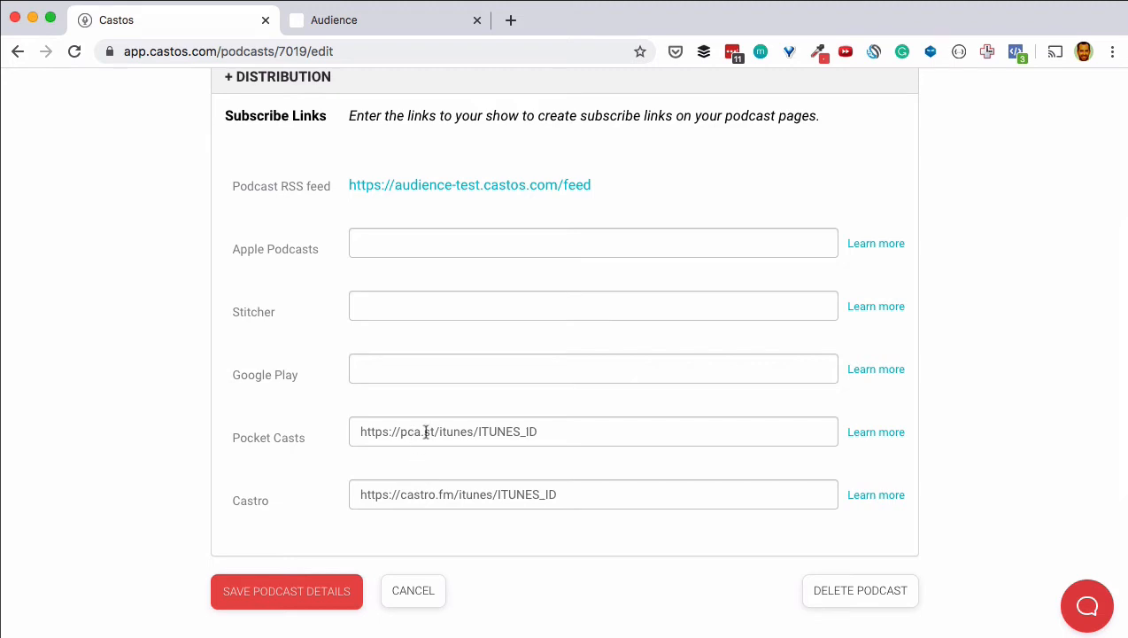
Step: Enter apple.com, stitcher.com and googleplay.com as Apple Podcasts, Stitcher and Google Play links and save
left_click(381, 245)
left_click(378, 312)
left_click(376, 310)
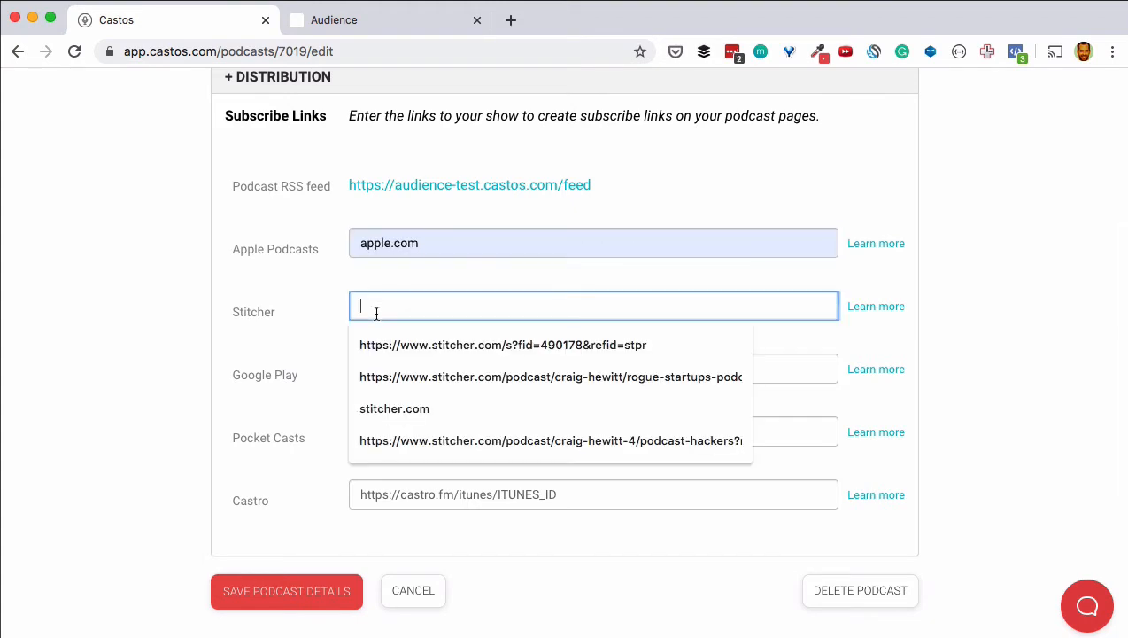
left_click(372, 410)
left_click(372, 358)
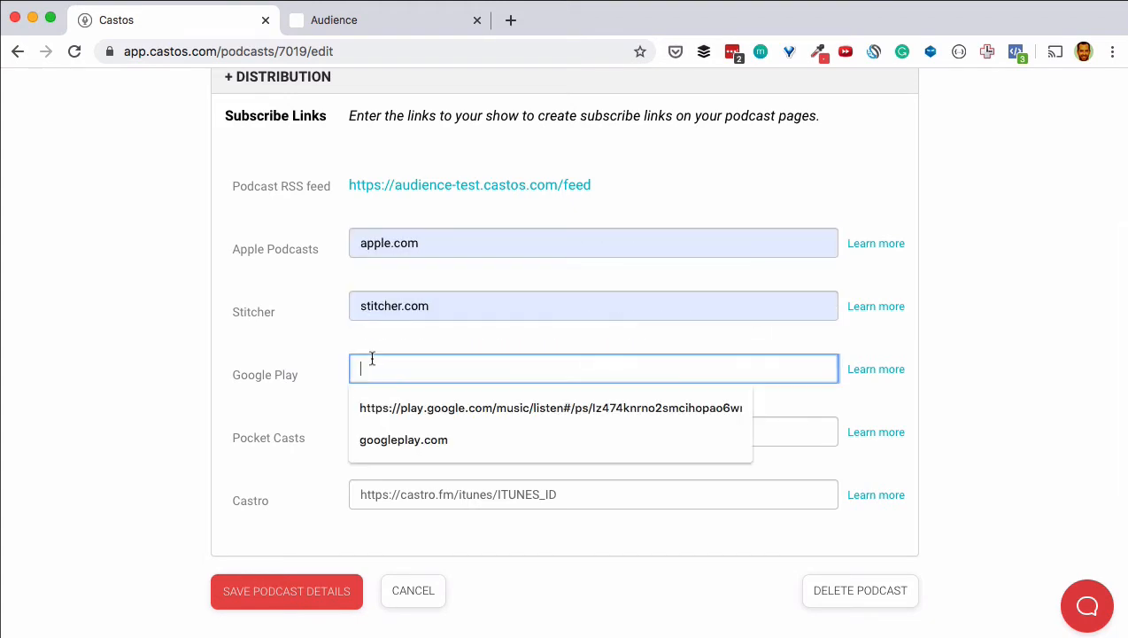
left_click(374, 438)
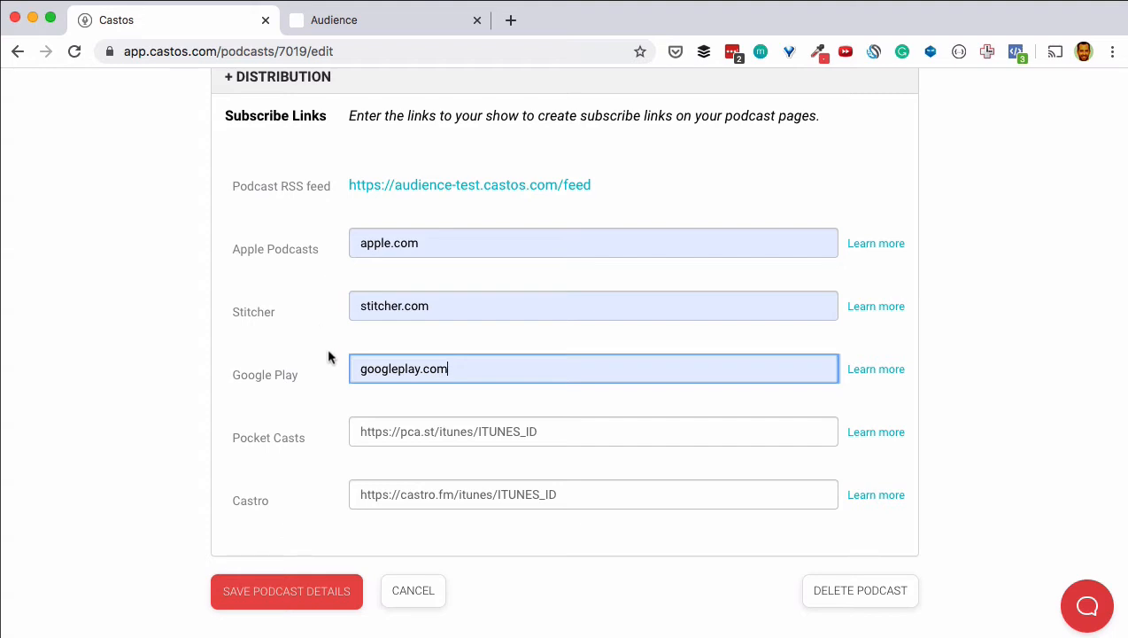
left_click(298, 586)
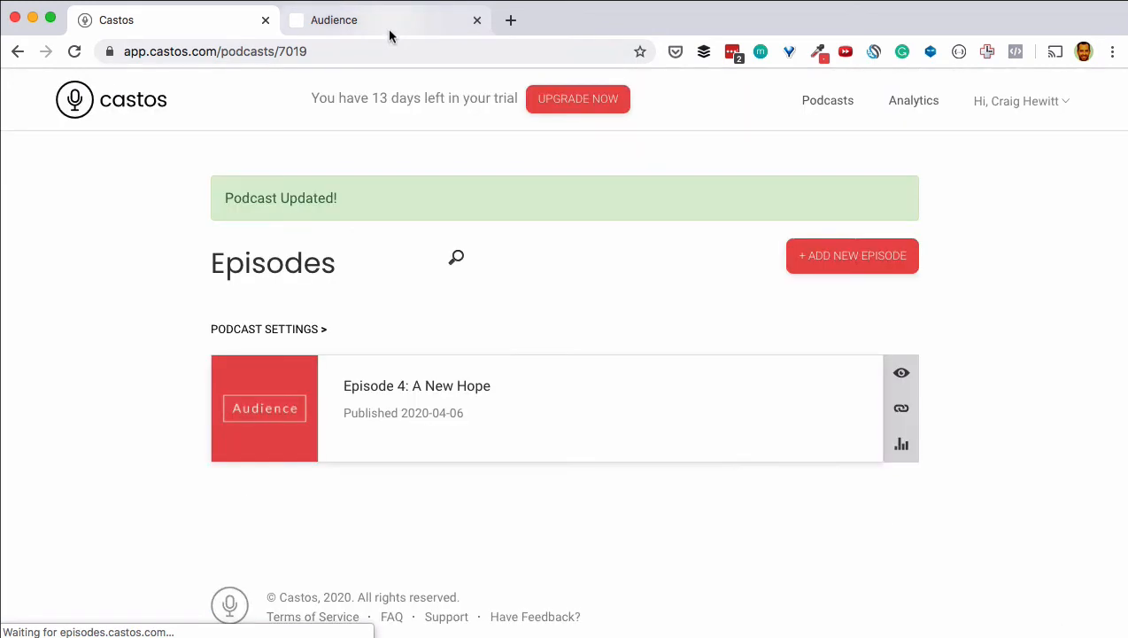
Step: Reload the Audience site and check the Subscribe menu lists Apple Podcasts, Google Play, Overcast and Stitcher
left_click(387, 28)
left_click(75, 51)
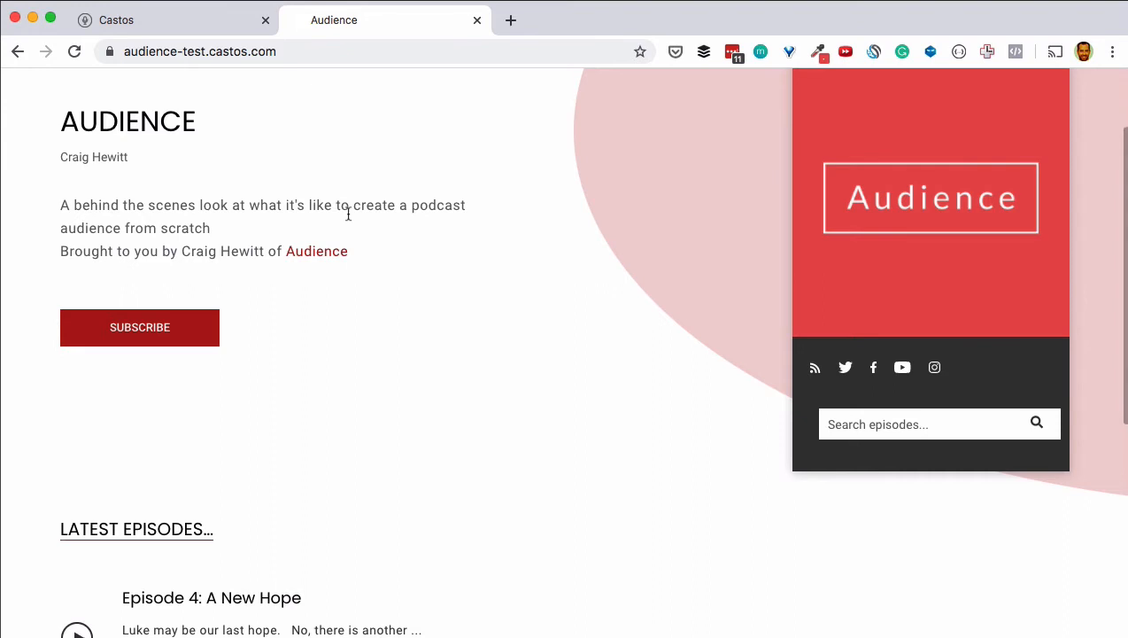
left_click(150, 328)
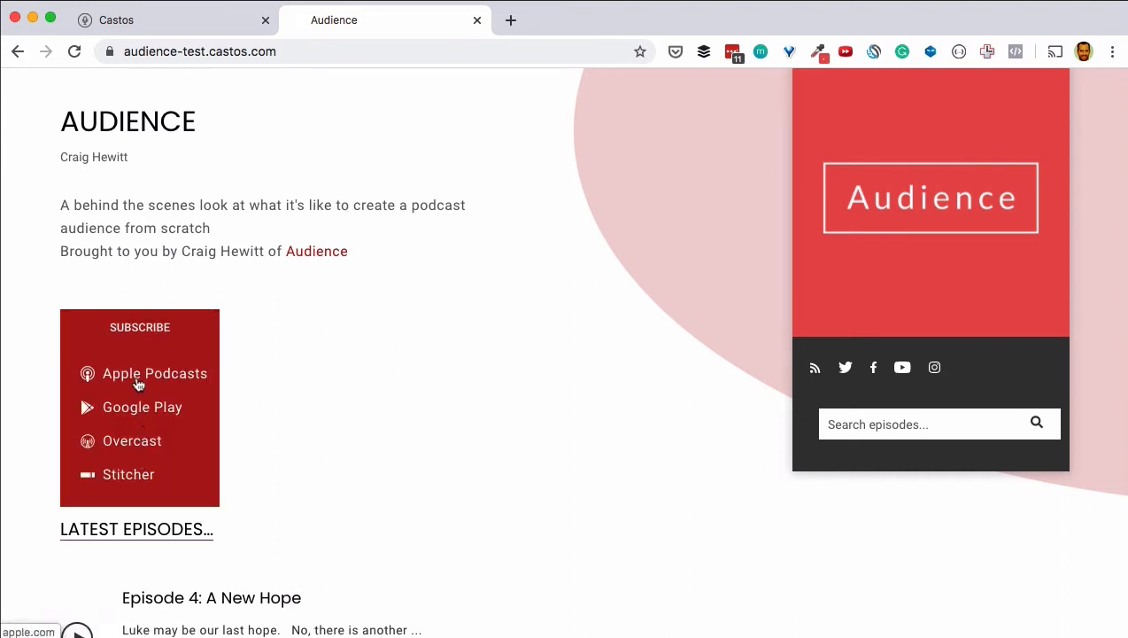
left_click(350, 353)
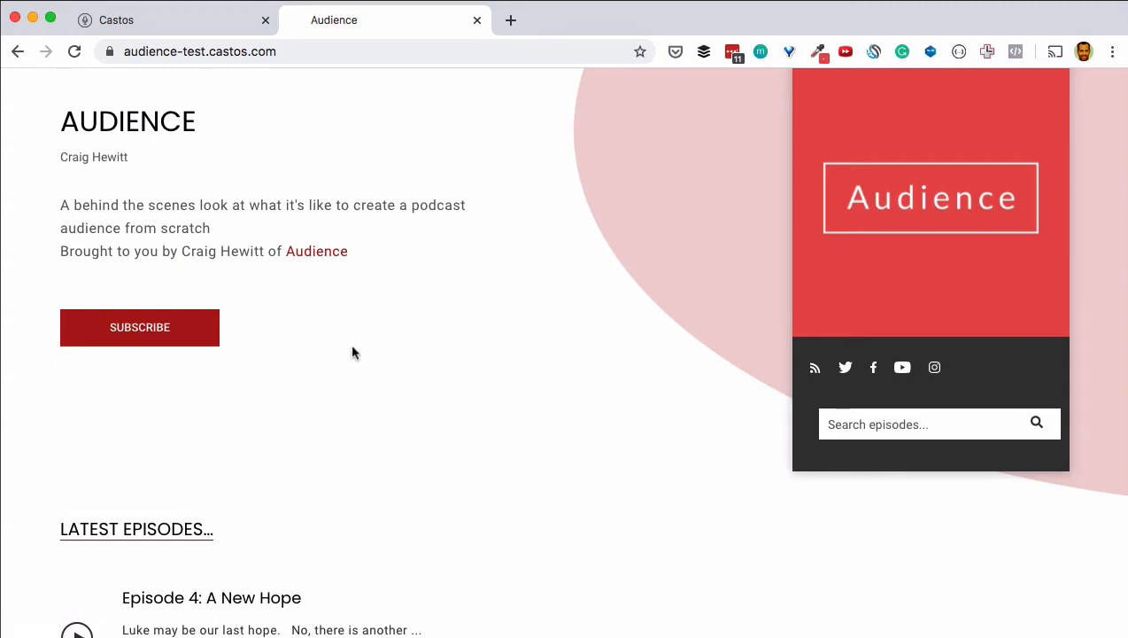
scroll(351, 352, "up", 2)
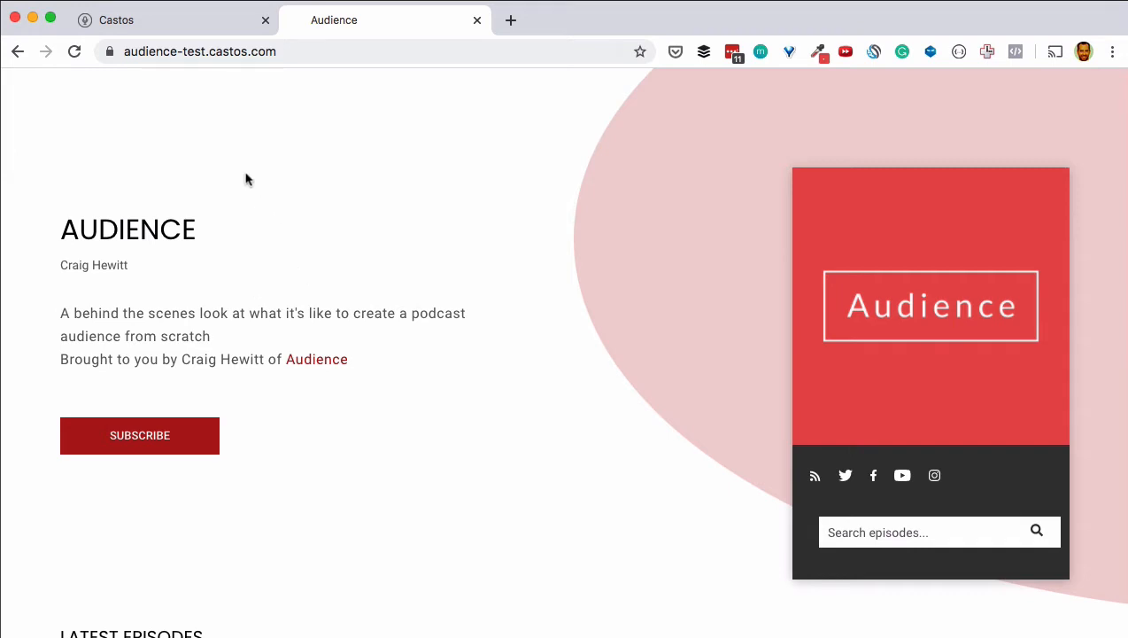
left_click(166, 36)
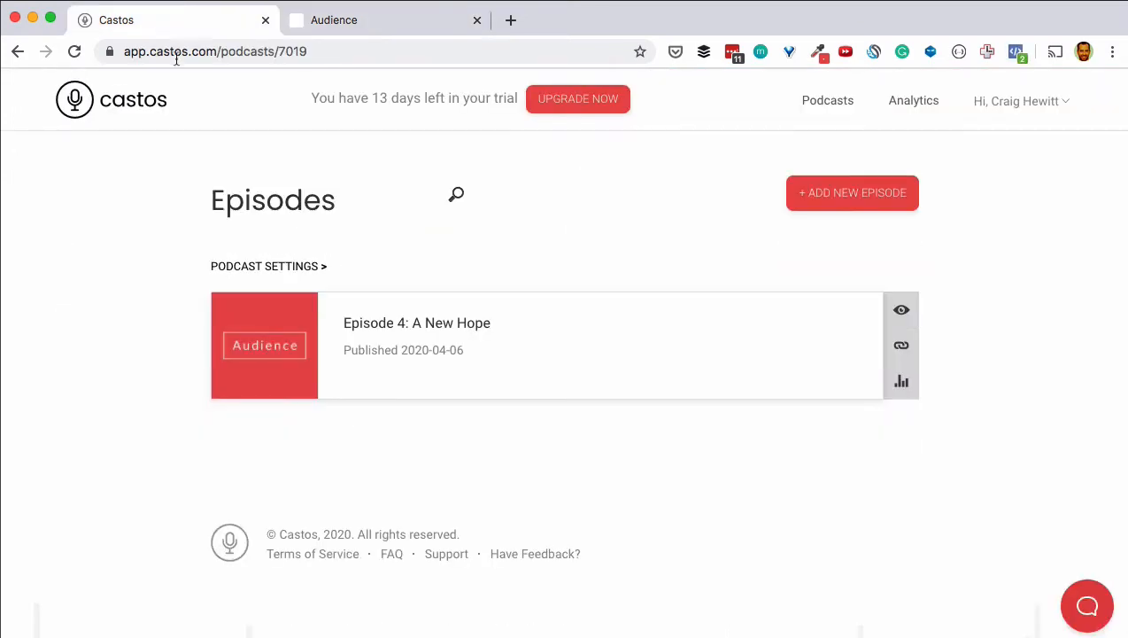
left_click(275, 273)
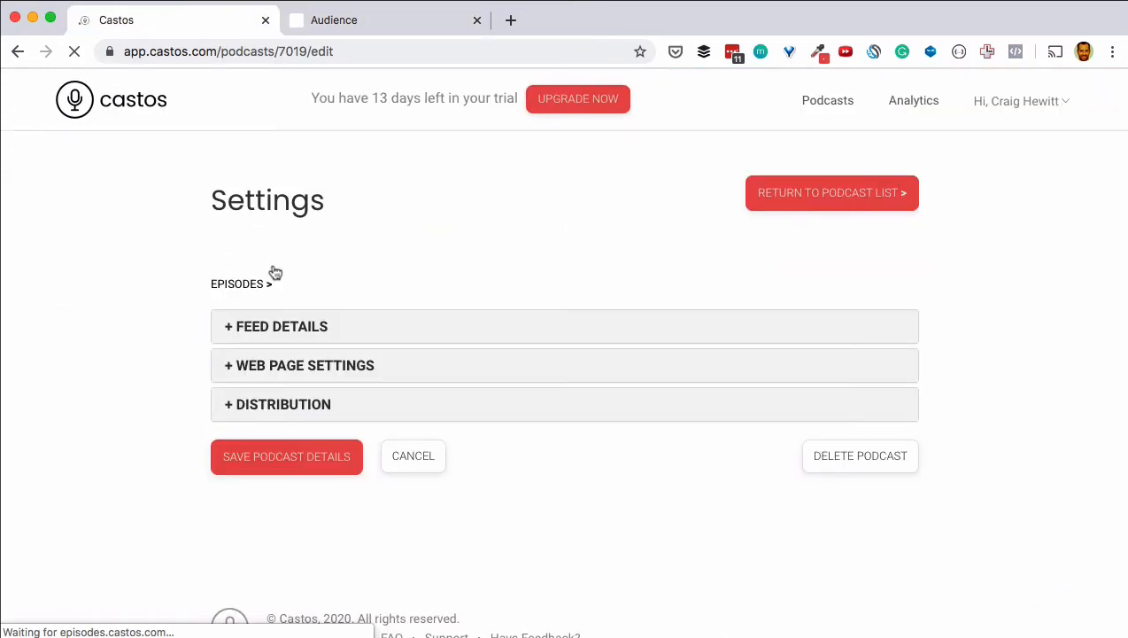
left_click(246, 405)
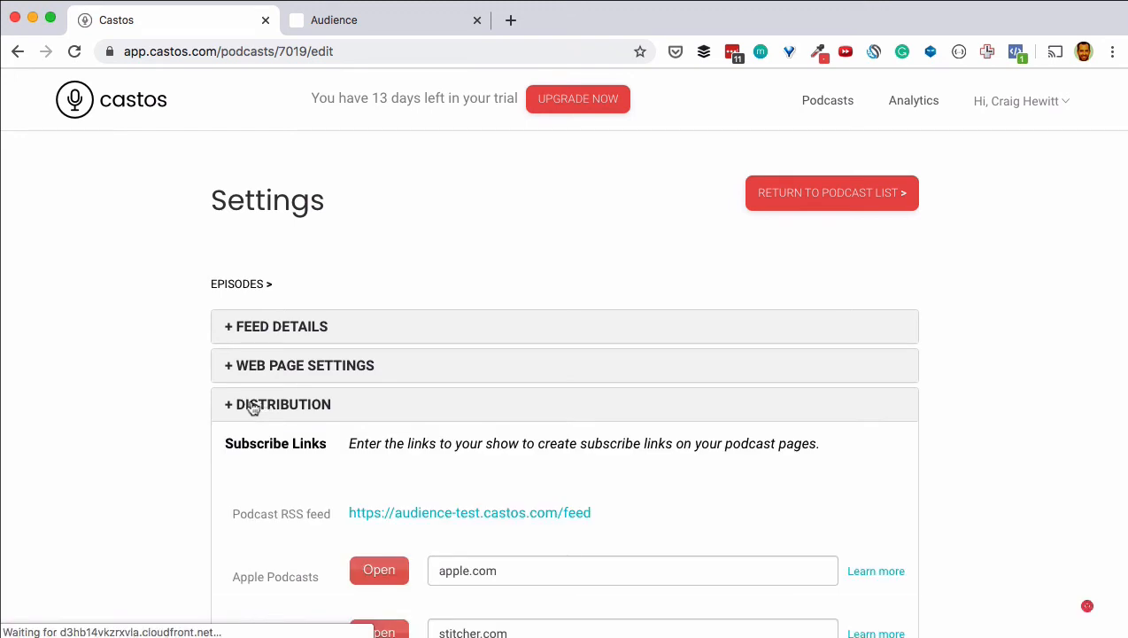
scroll(174, 377, "down", 2)
scroll(174, 377, "down", 1)
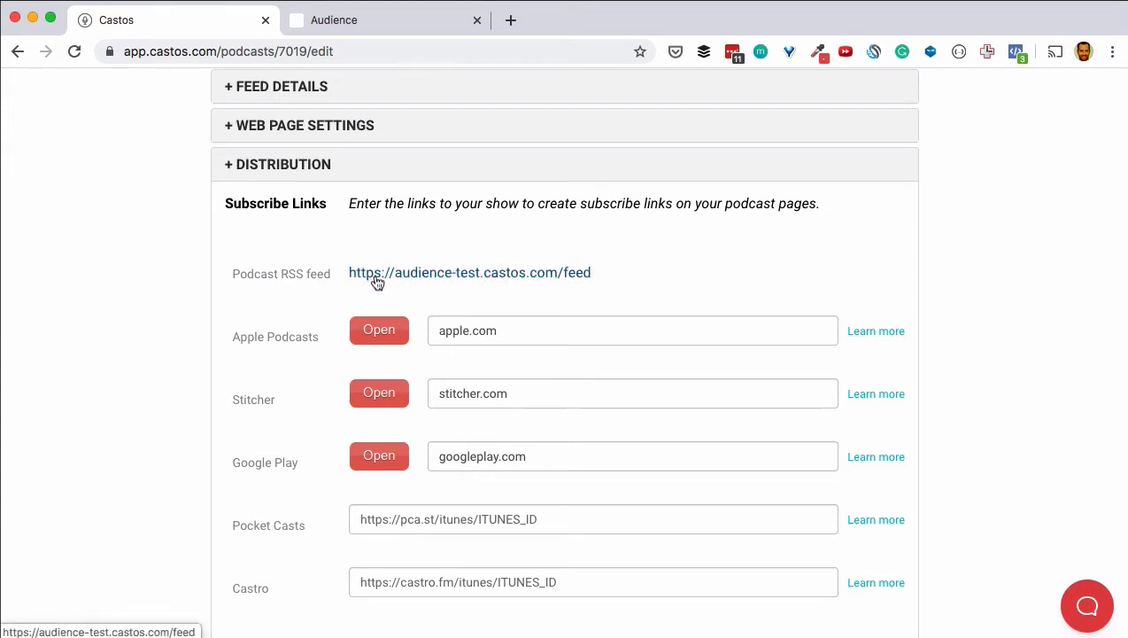
right_click(418, 280)
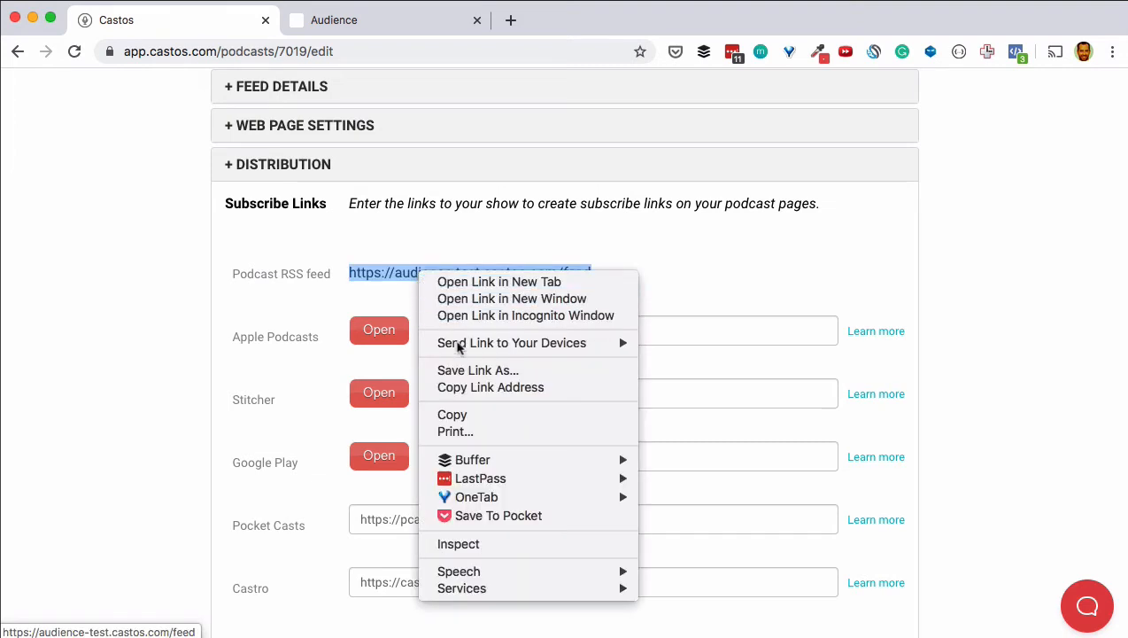
left_click(467, 396)
left_click_drag(705, 277, 342, 281)
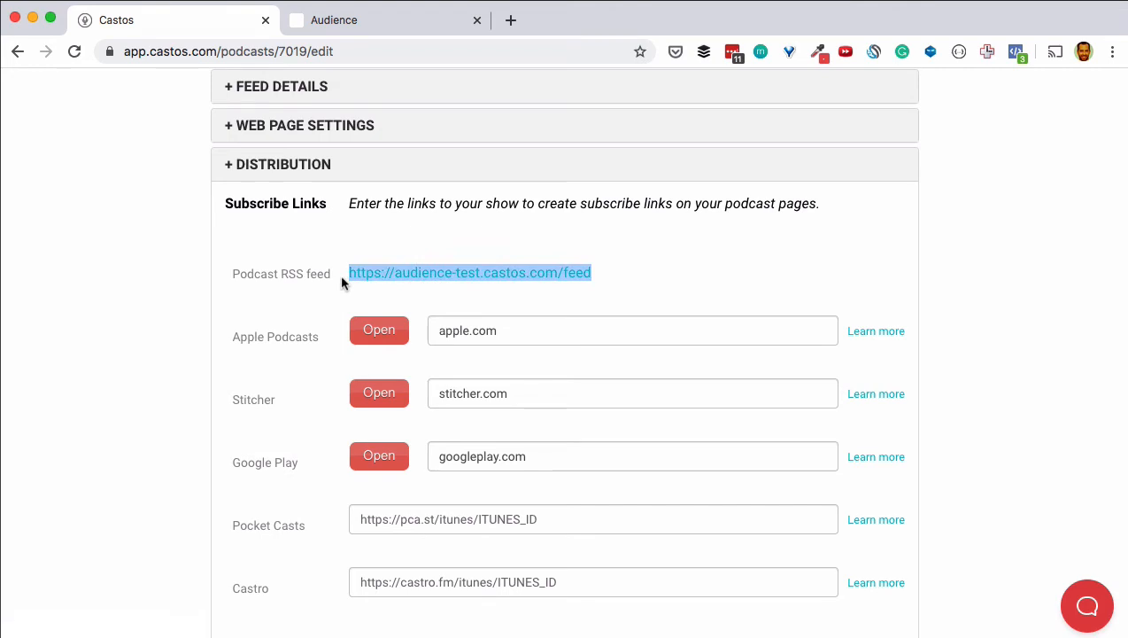
Step: Go to the Podcasts list, where Audience shows 1 published episode
left_click(139, 227)
scroll(216, 307, "up", 5)
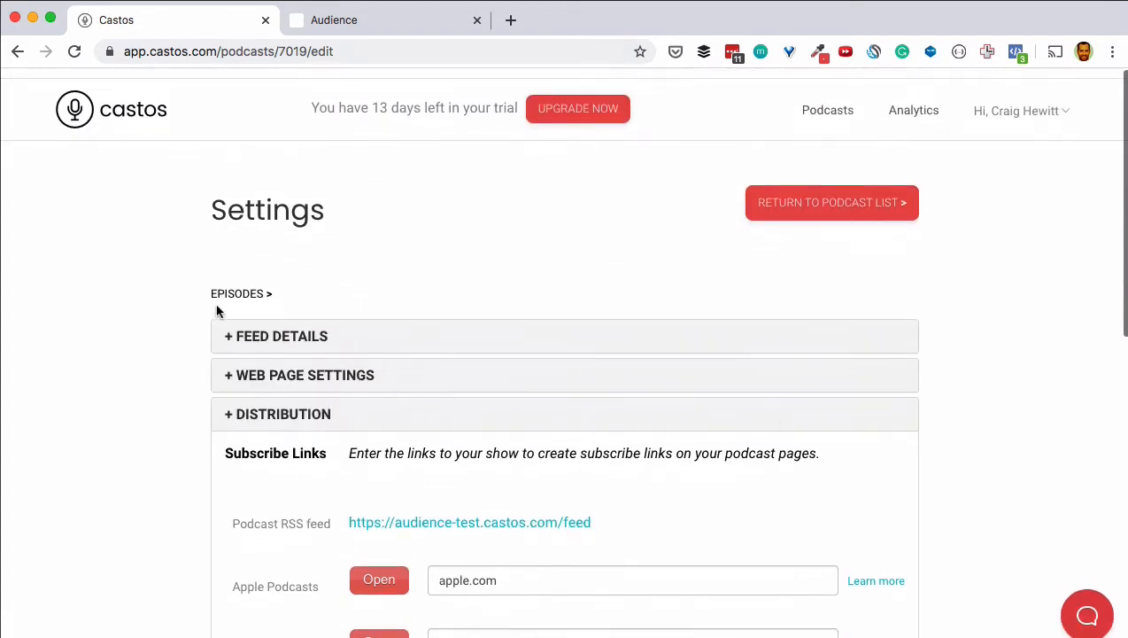
left_click(838, 107)
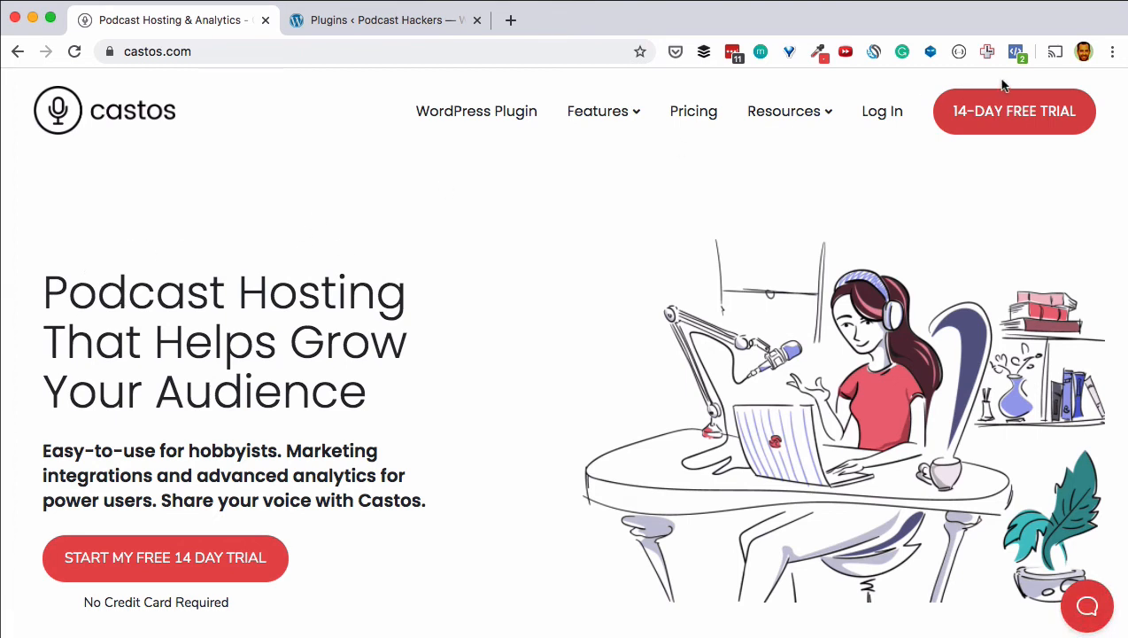
Step: Start the free 14-day Castos trial sign-up
left_click(1008, 115)
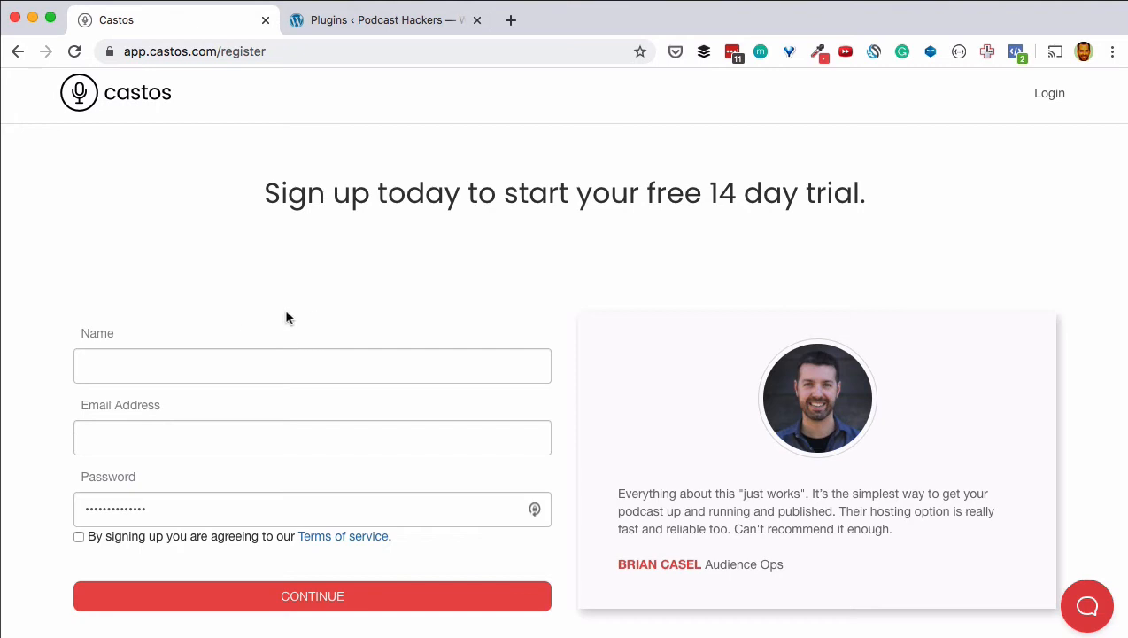
Step: Enter the account holder's full name and e-mail address on the register form
left_click(292, 358)
type("cra")
key("Tab")
left_click(292, 358)
type("craig hewitt")
key("Delete")
key("Delete")
key("Delete")
key("Tab")
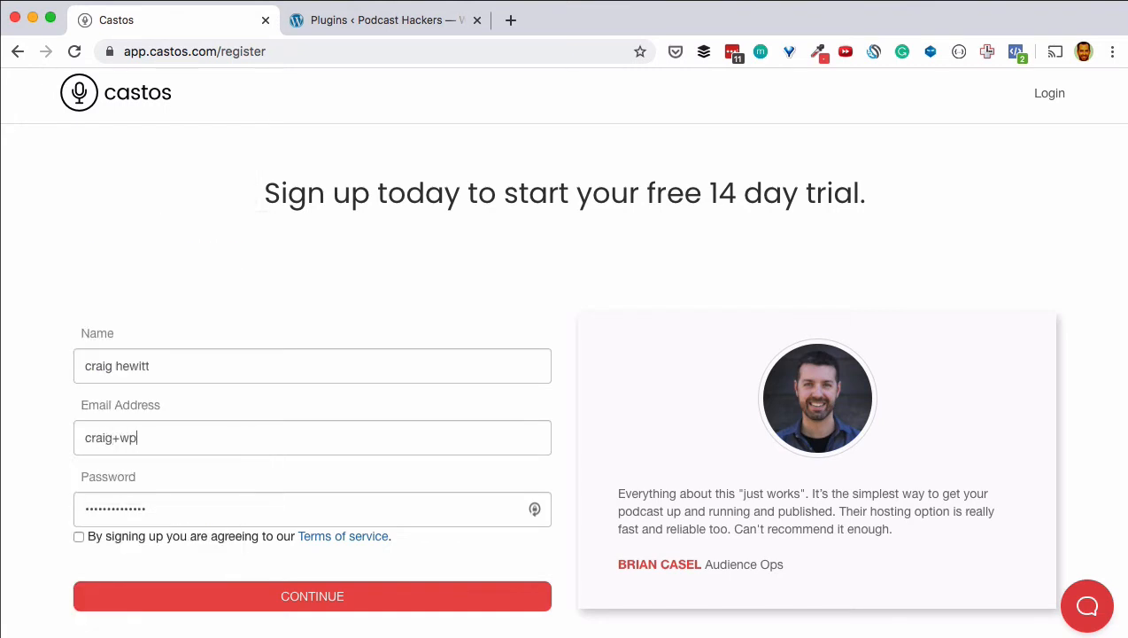
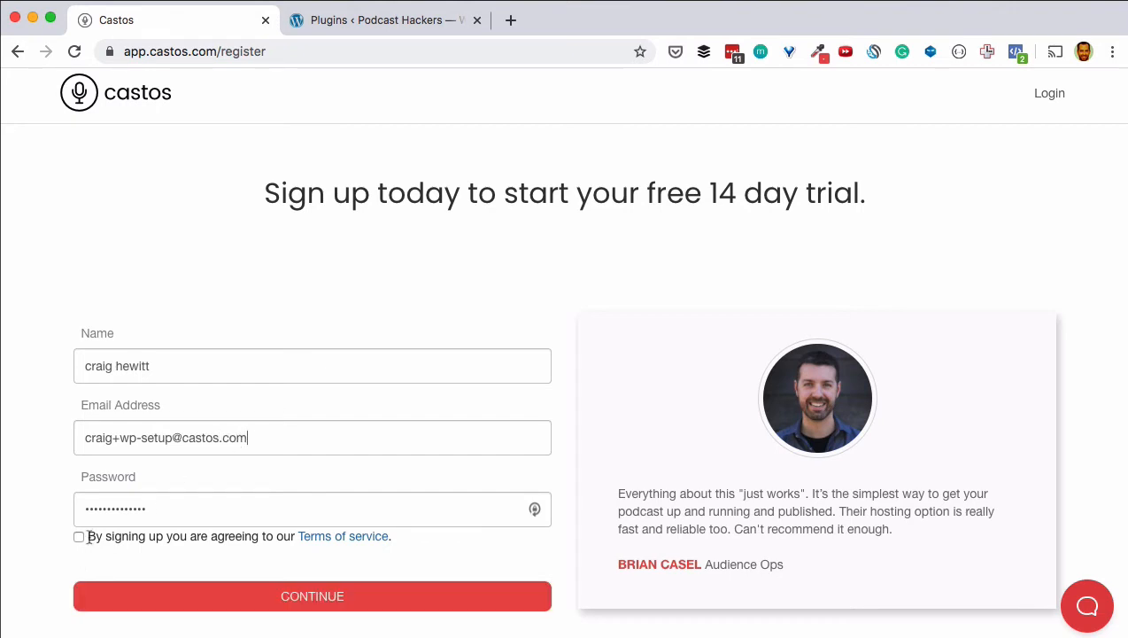
Step: Enter the account password and submit the sign-up form
left_click(115, 520)
double_click(116, 519)
type("•••••")
key("BackSpace")
key("BackSpace")
key("BackSpace")
key("BackSpace")
key("Return")
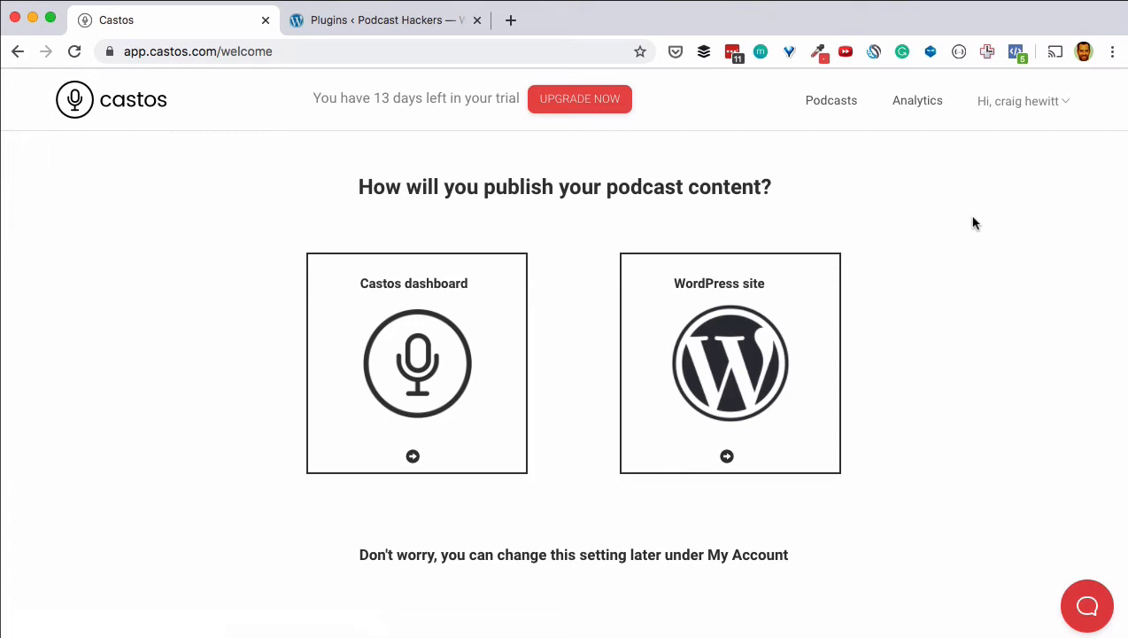
Step: Choose WordPress publishing in Castos and create the podcast with the suggested Podcast Title
left_click(751, 351)
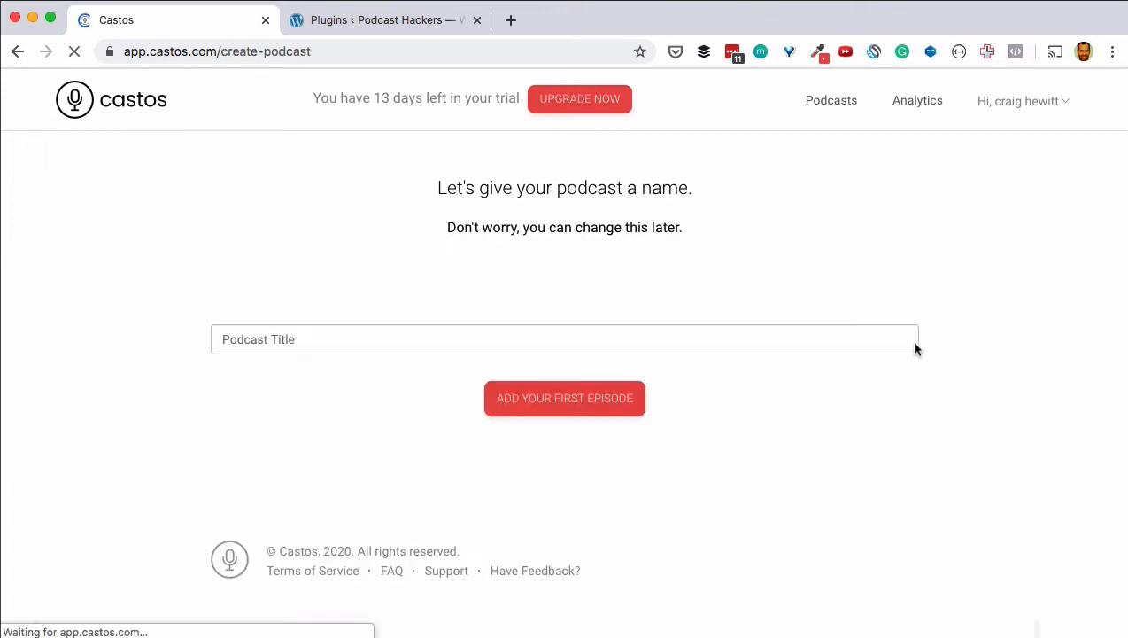
left_click(539, 330)
left_click(291, 379)
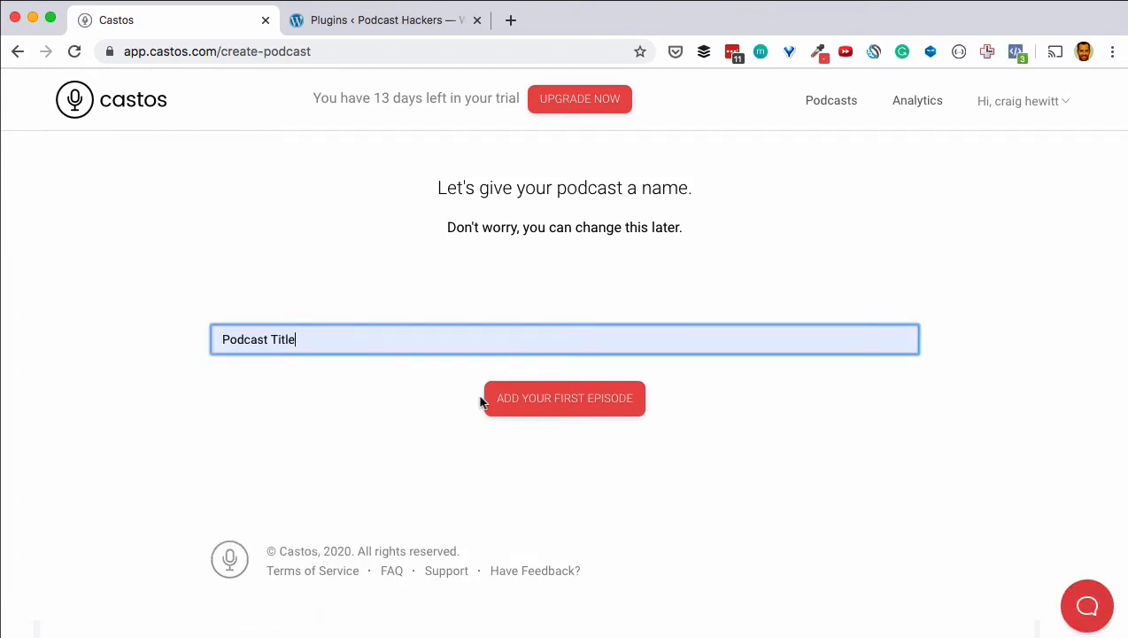
left_click(571, 404)
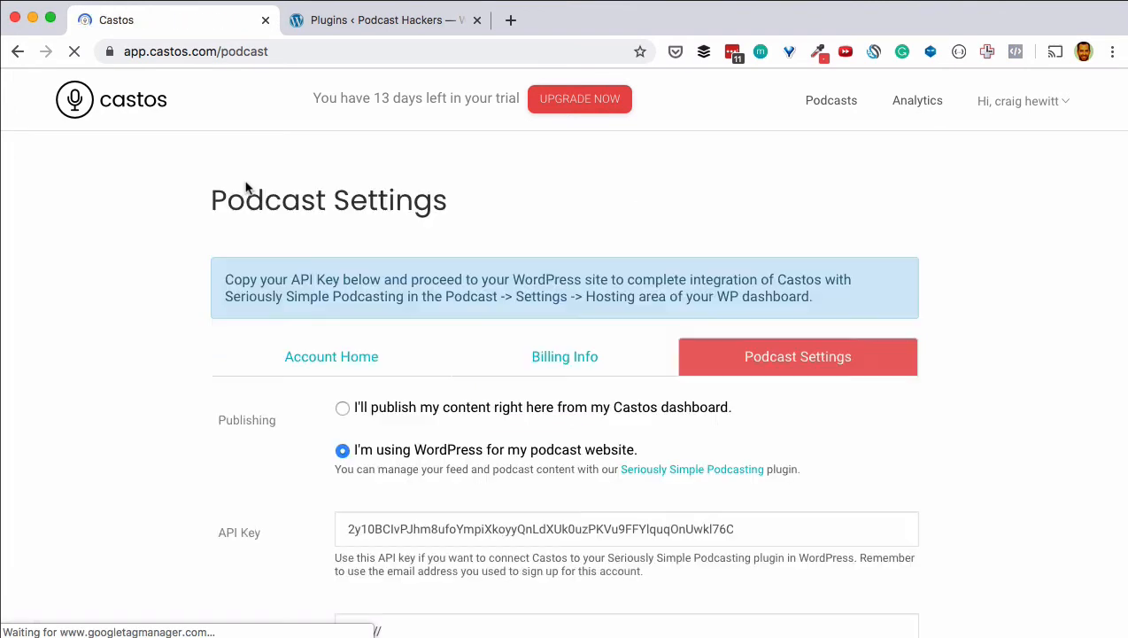
Step: Copy the podcast's API key and return to the WordPress Plugins page
scroll(230, 220, "down", 3)
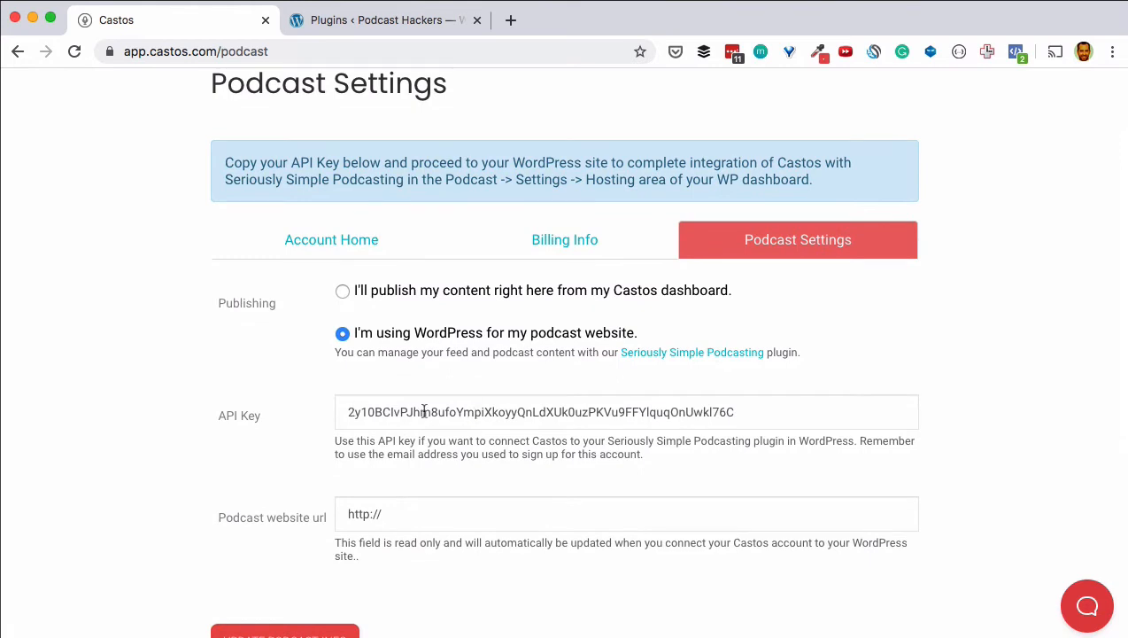
double_click(480, 406)
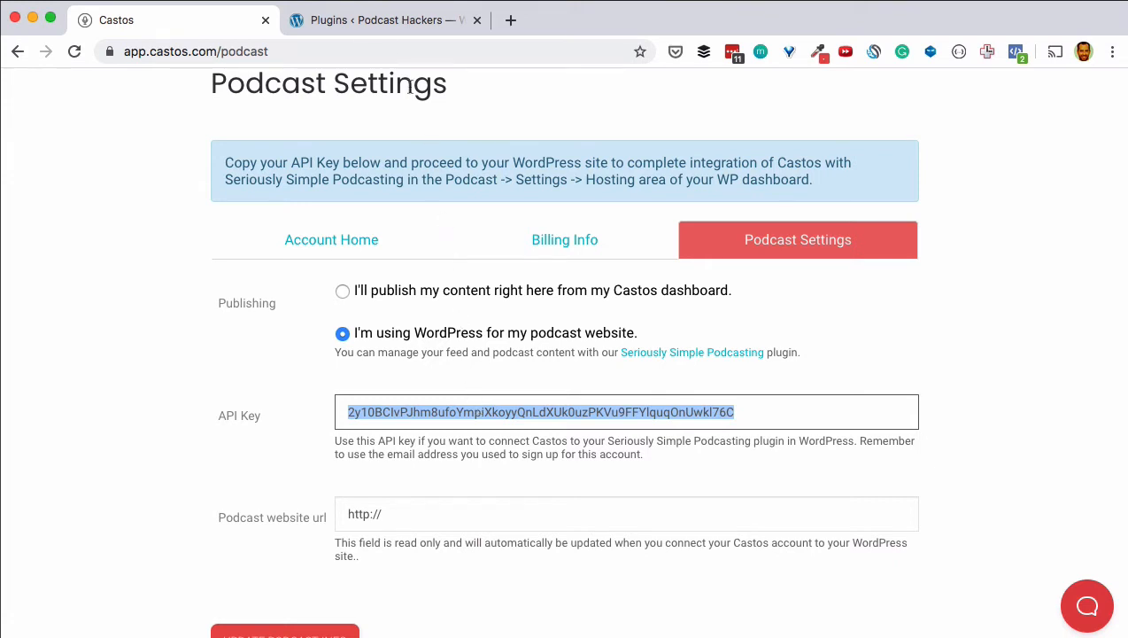
left_click(370, 21)
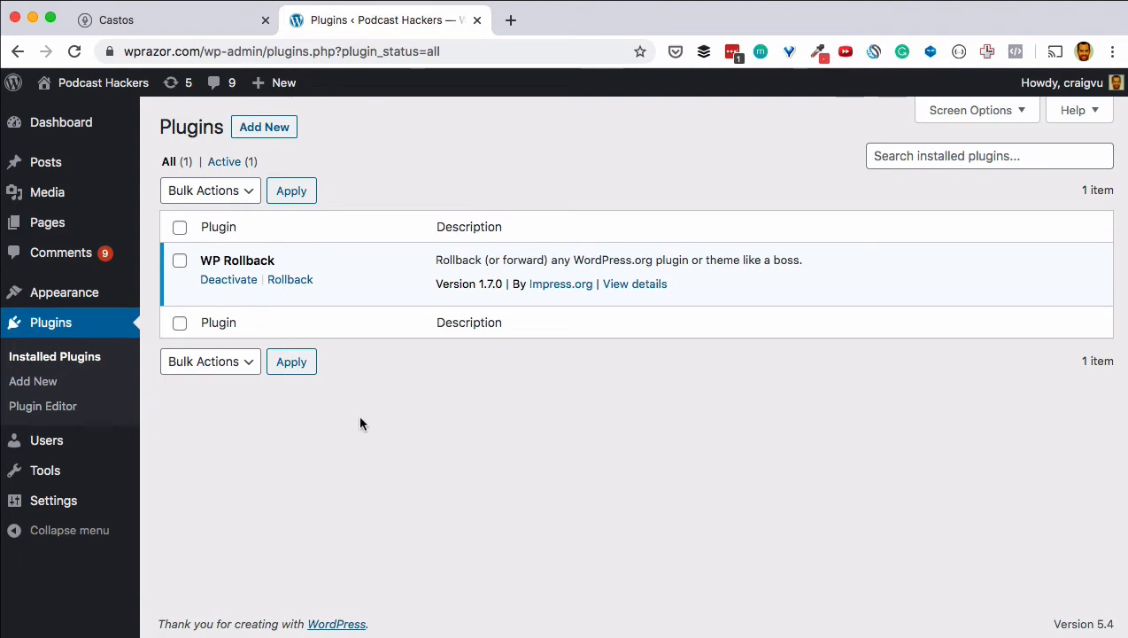
Step: Search plugins for 'podcast', install and activate Seriously Simple Podcasting, then open Podcast > Settings
left_click(268, 142)
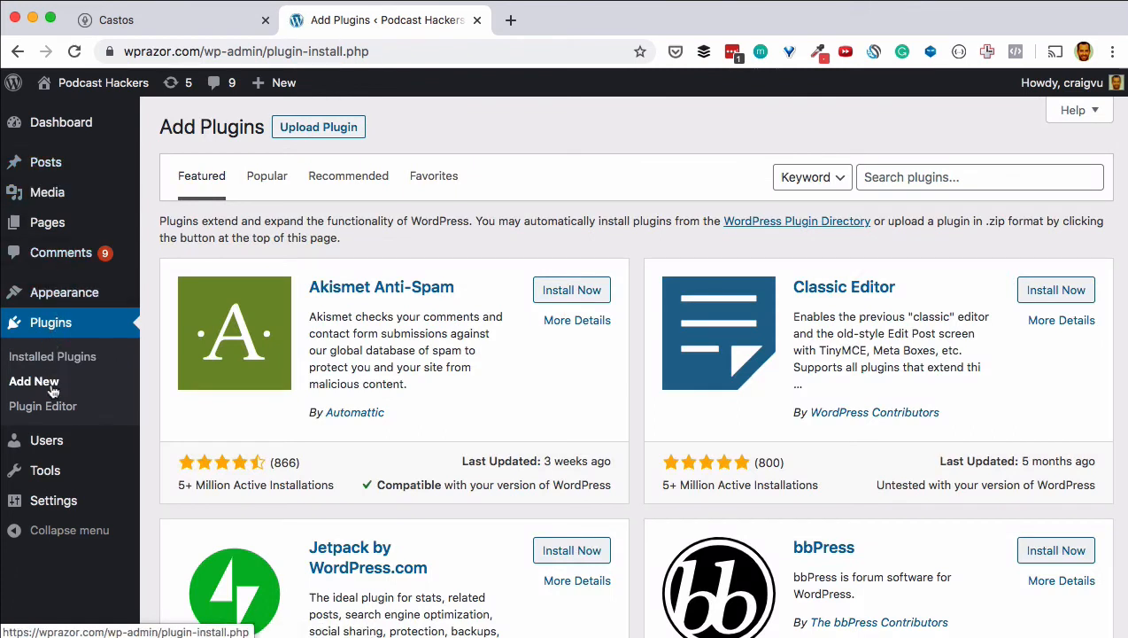
left_click(957, 178)
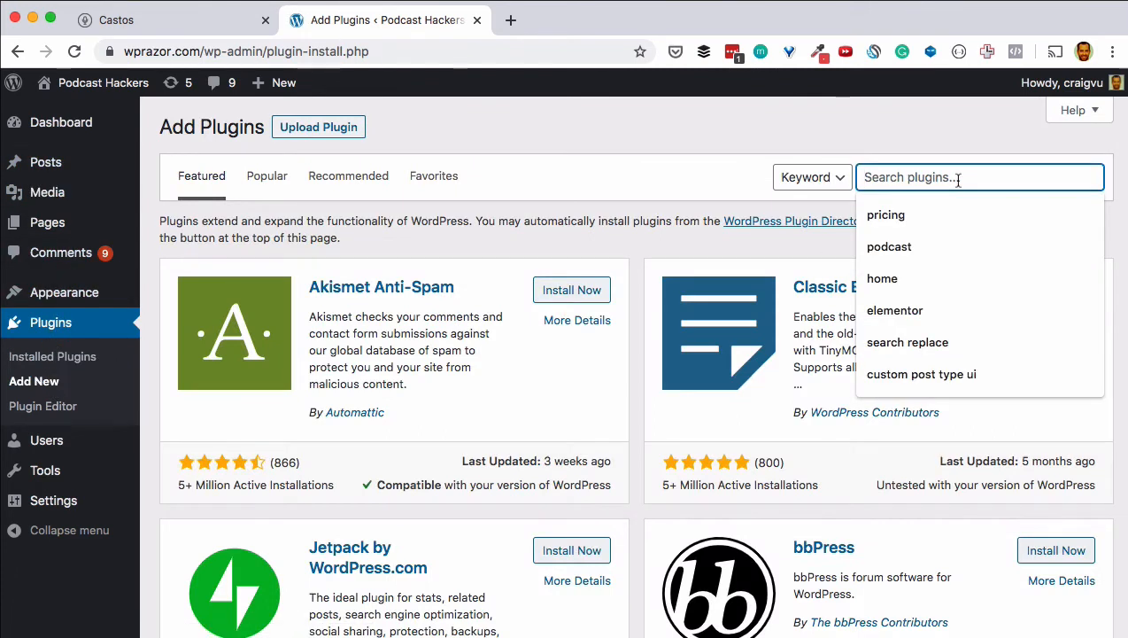
left_click(985, 246)
key("Return")
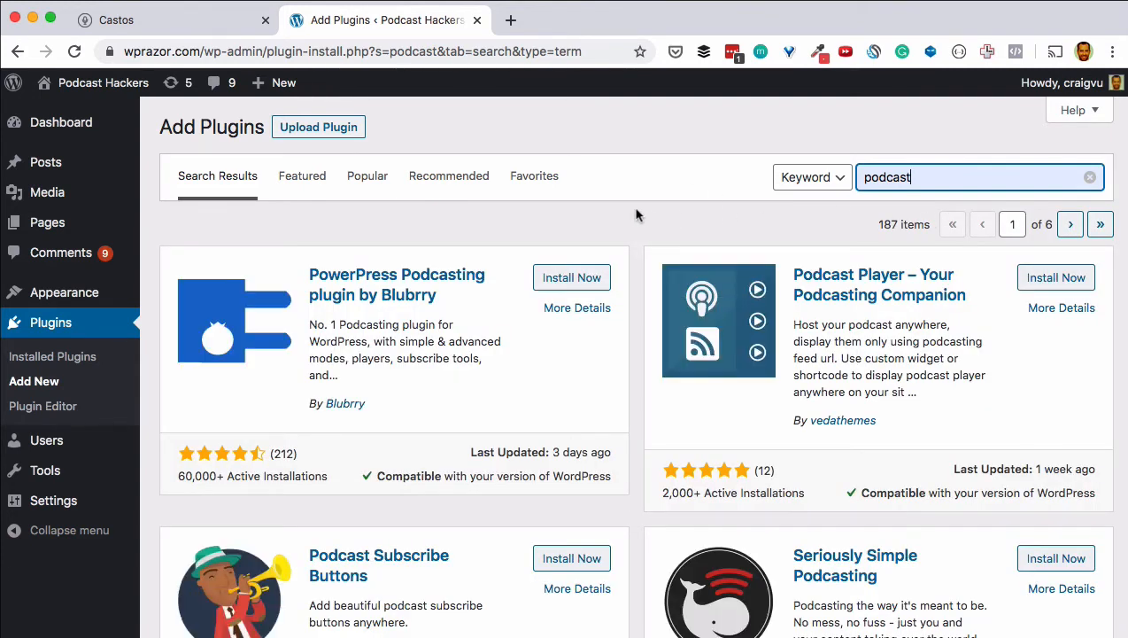
scroll(636, 215, "down", 5)
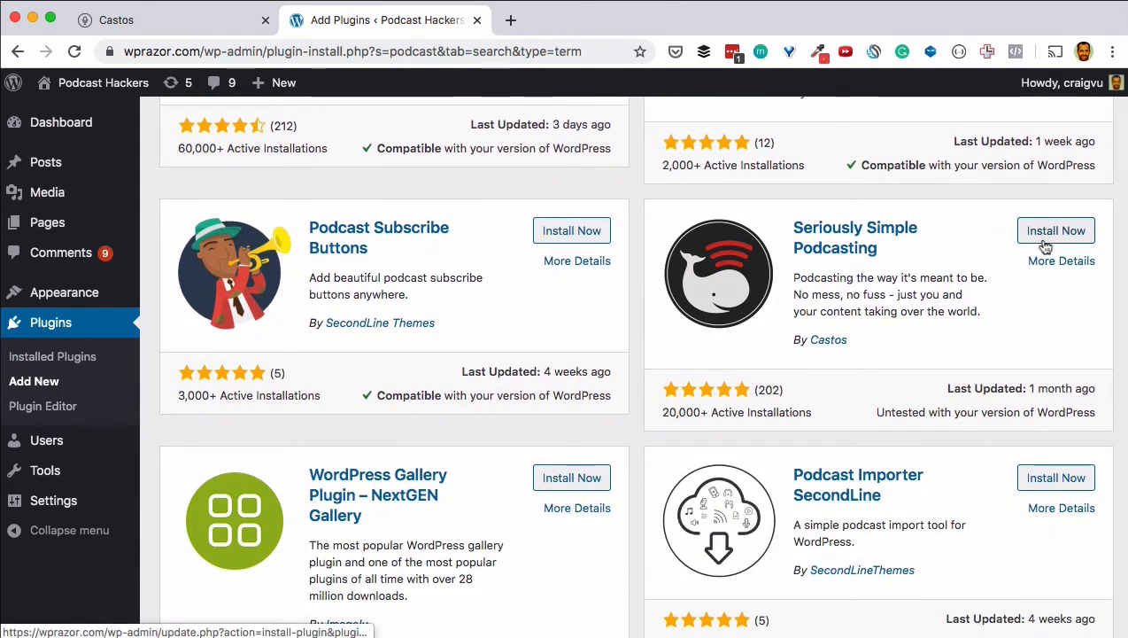
left_click(1046, 244)
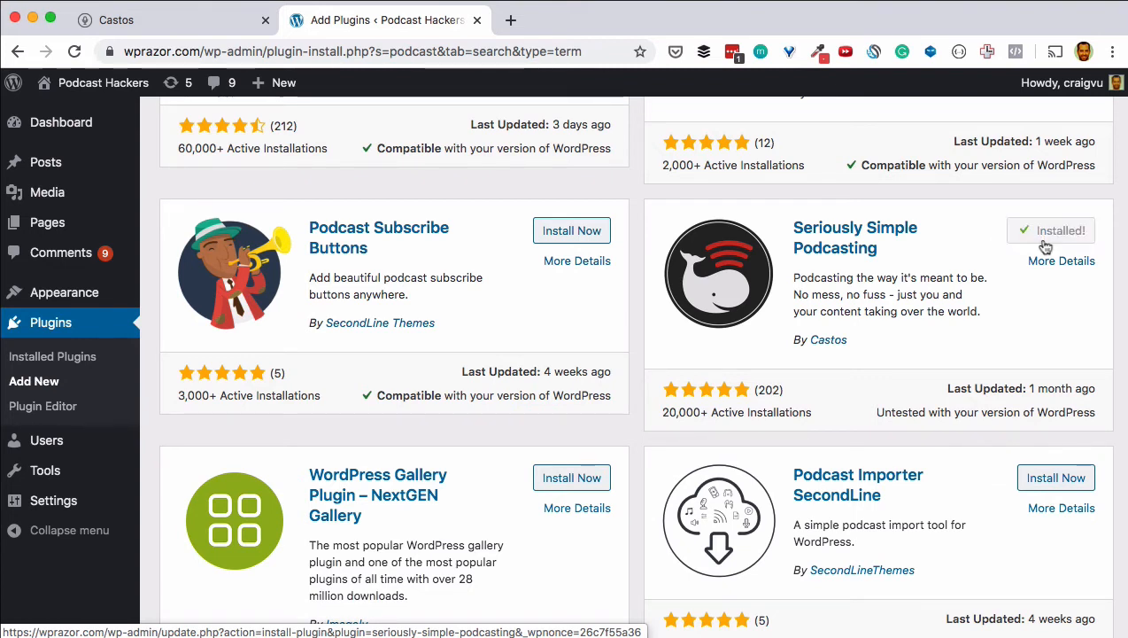
left_click(1056, 237)
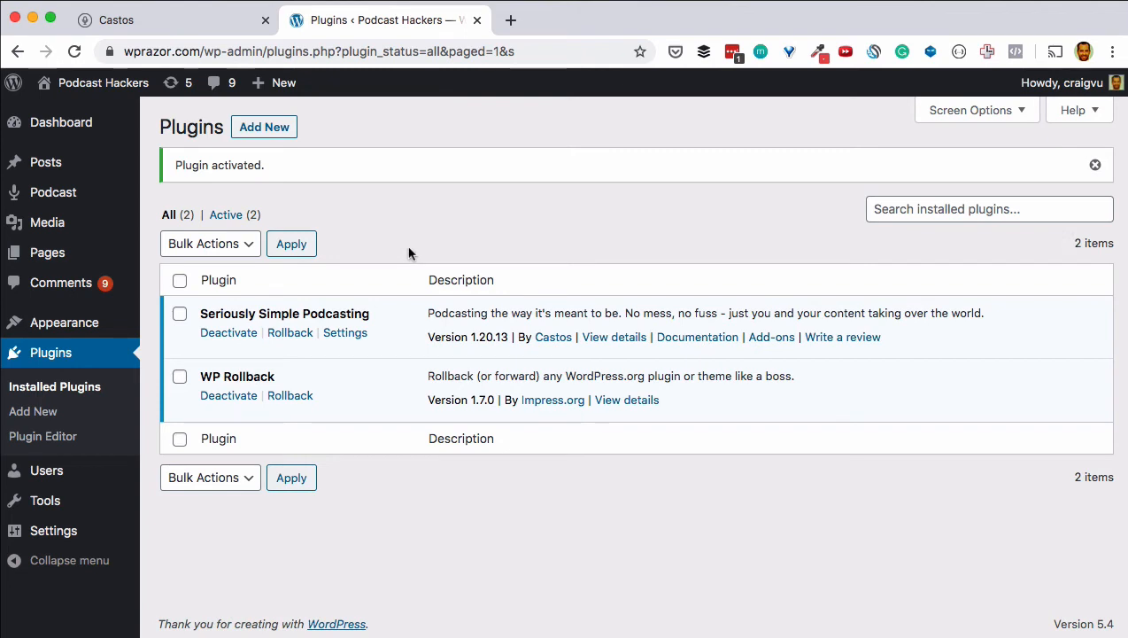
mouse_move(51, 203)
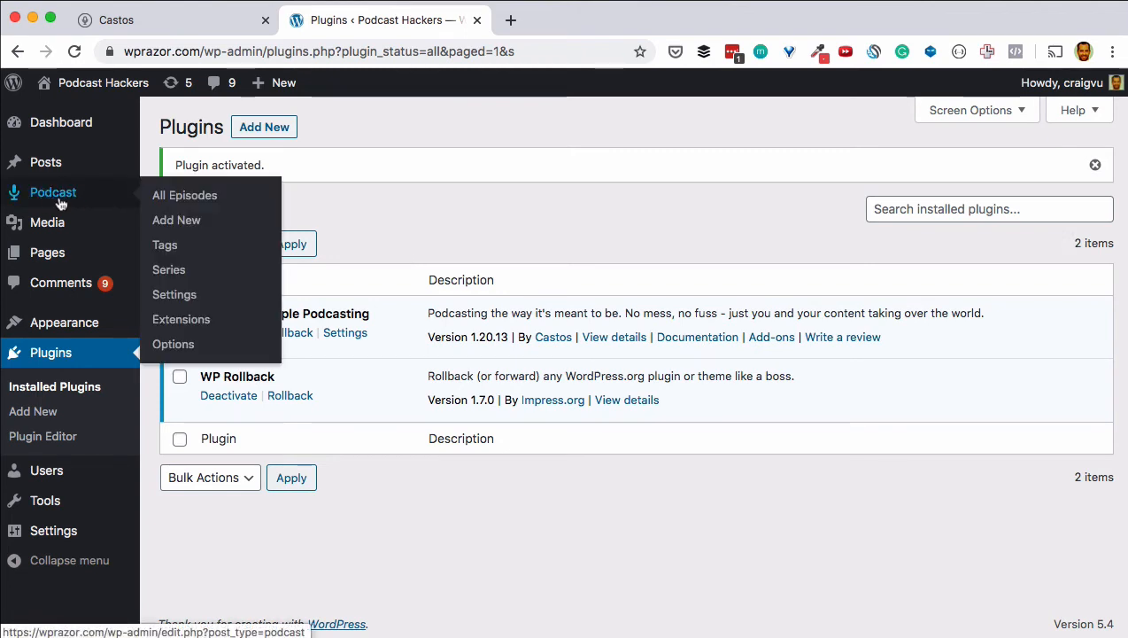
left_click(182, 297)
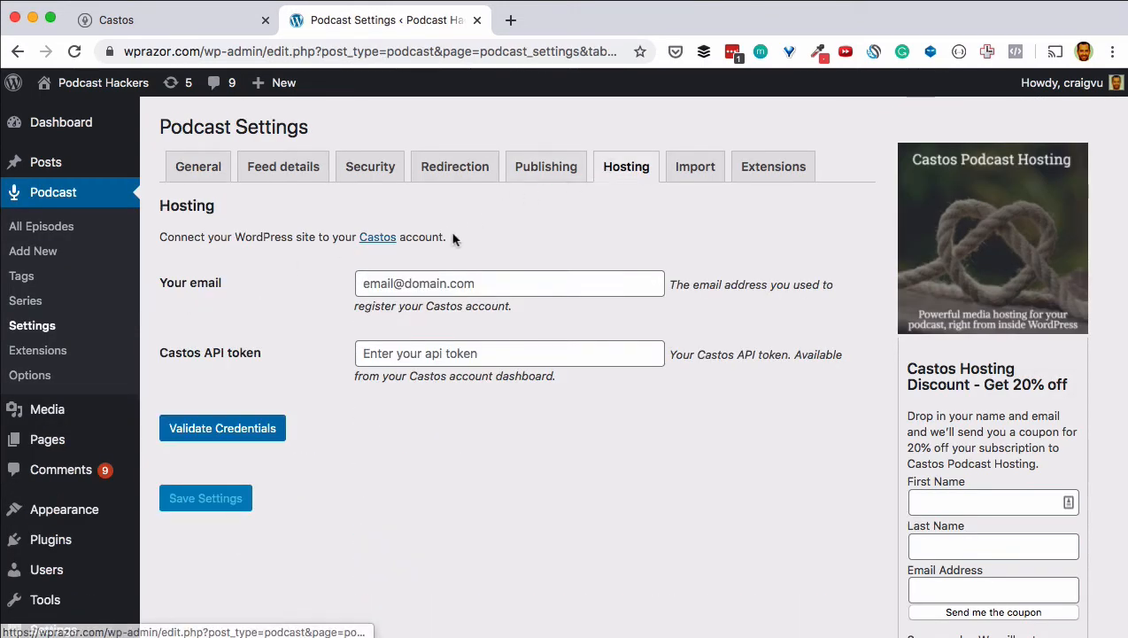
Step: Enter the Castos account e-mail and pasted API token, validate the credentials and save
left_click(395, 282)
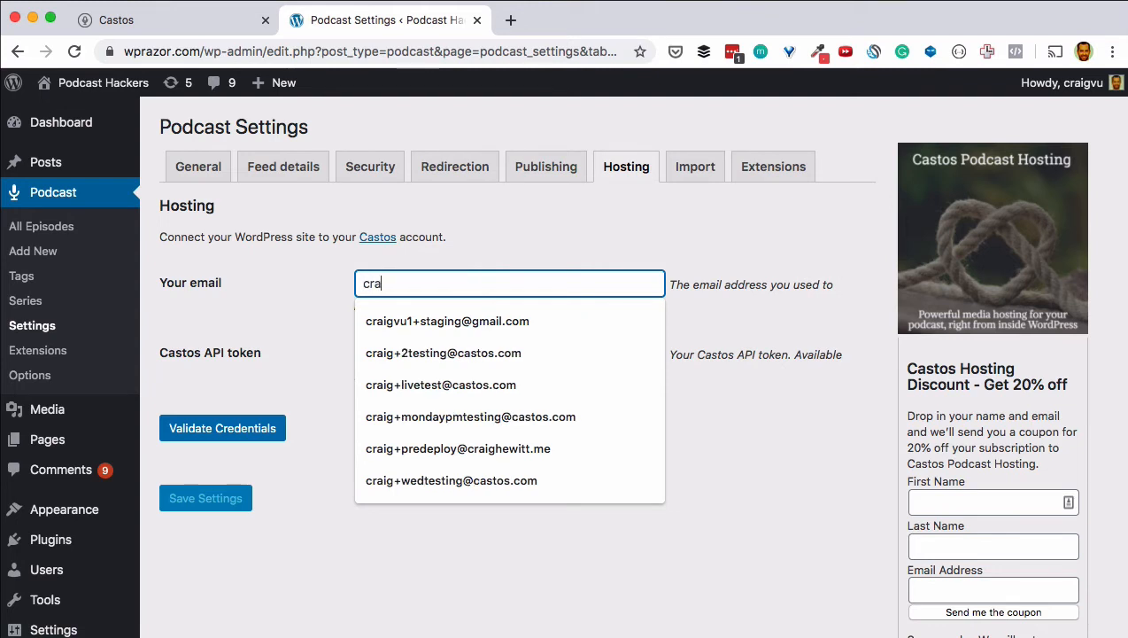
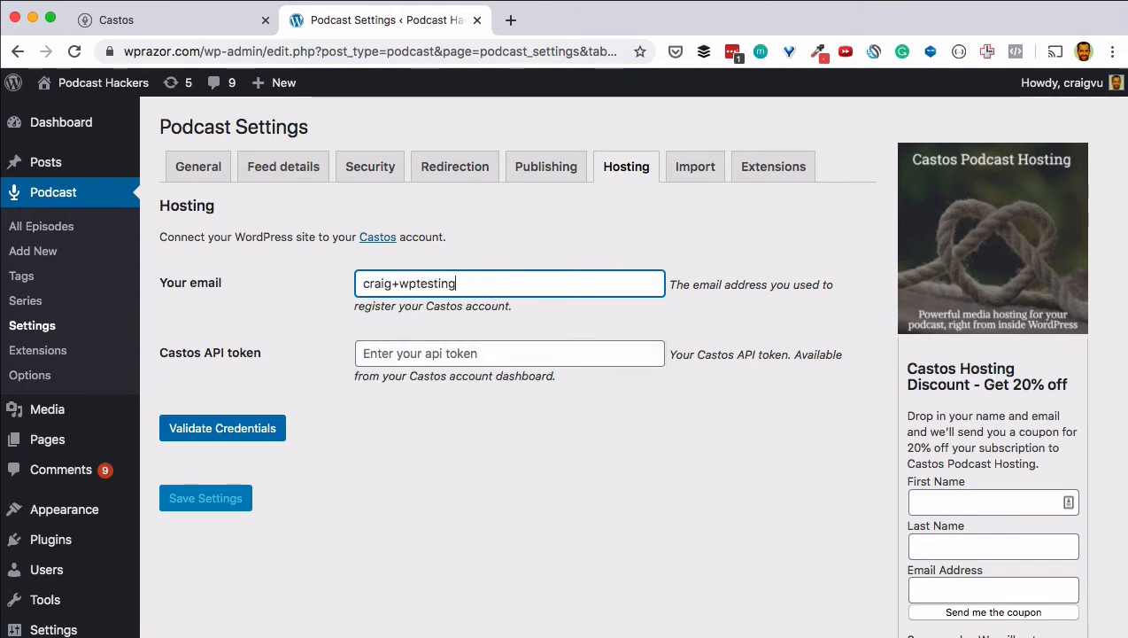
key("Tab")
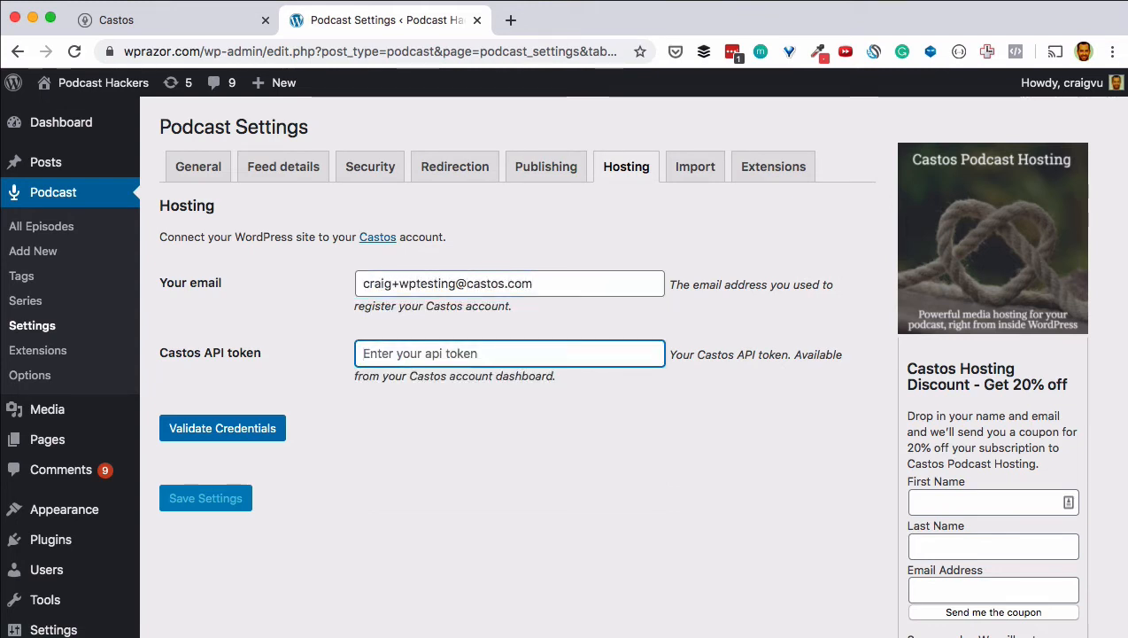
key("super+v")
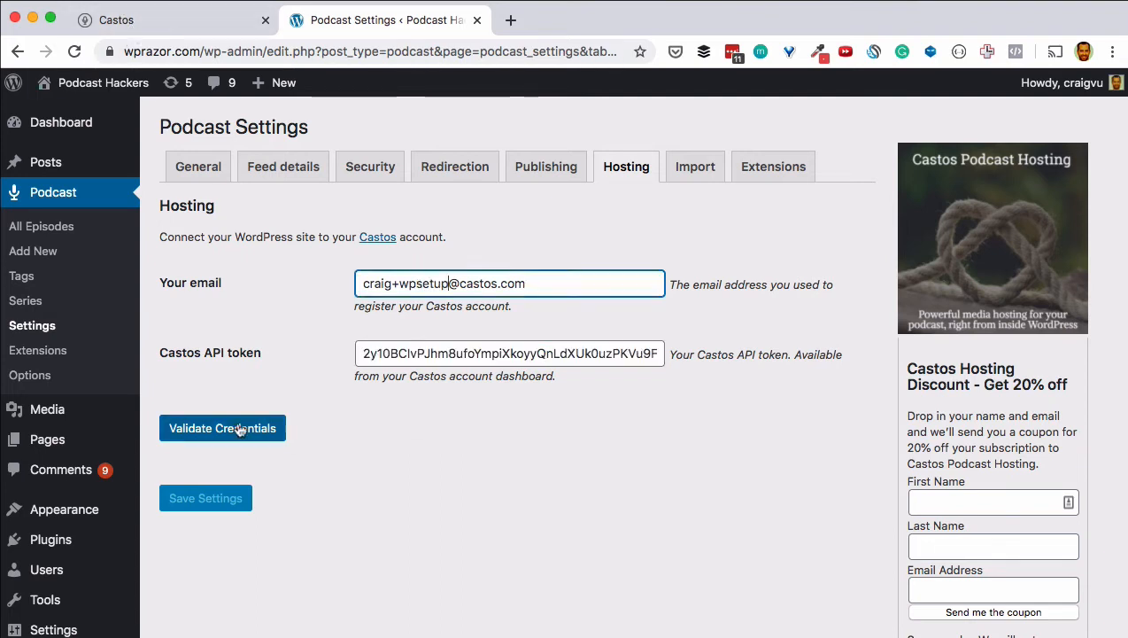
left_click(237, 428)
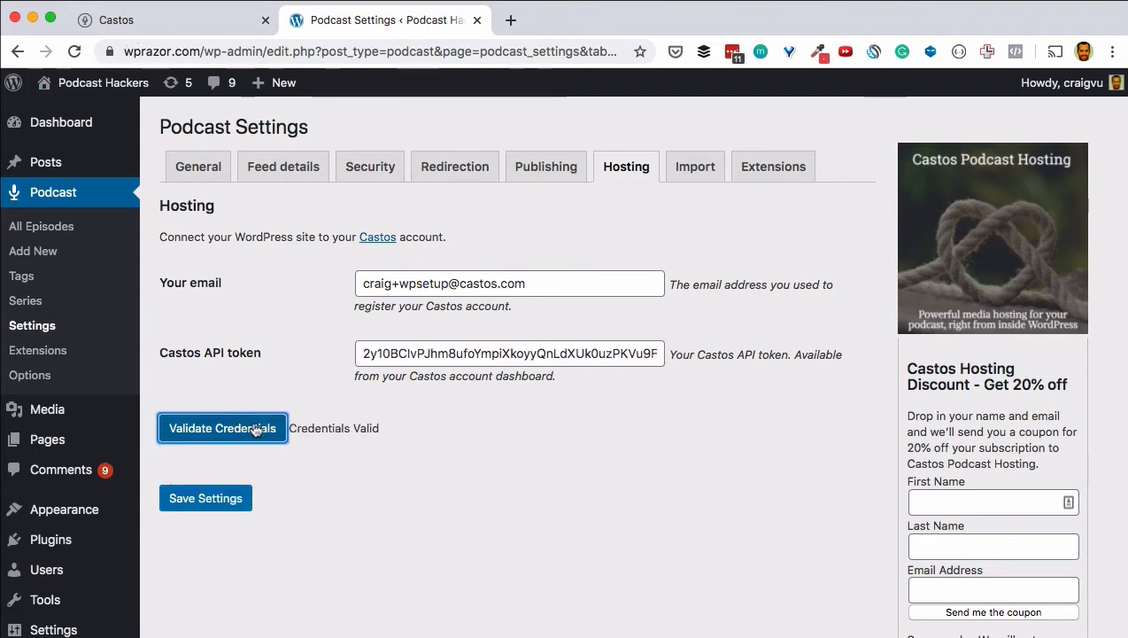
left_click(206, 498)
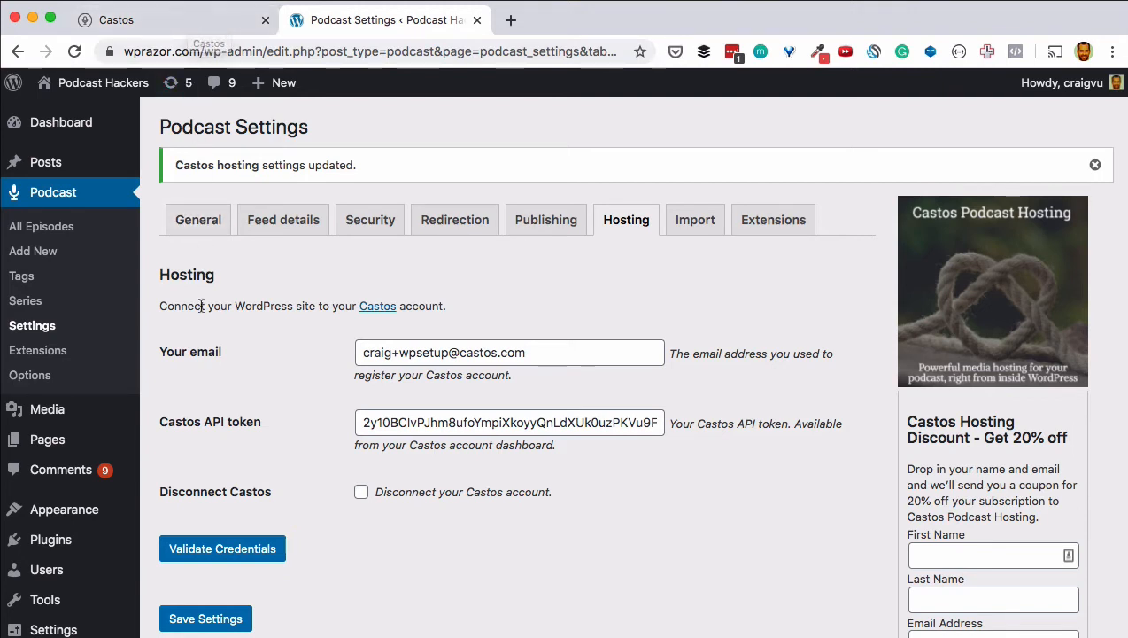
left_click(56, 255)
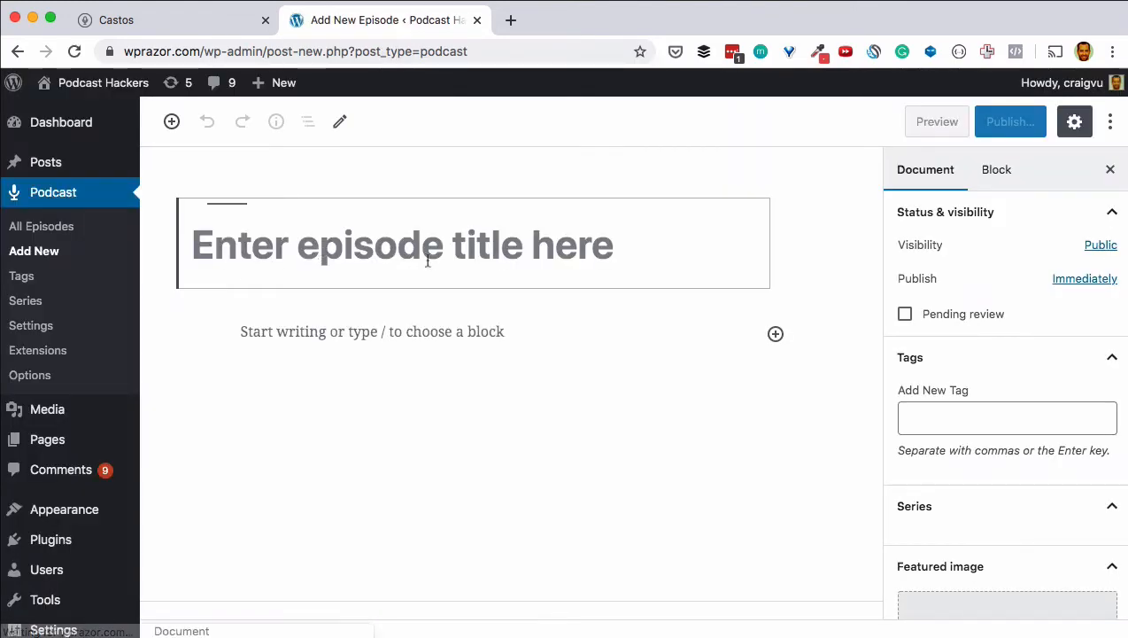
Step: Title the new episode 'Episode 1: Revenge of the Sith'
type("Episdoe")
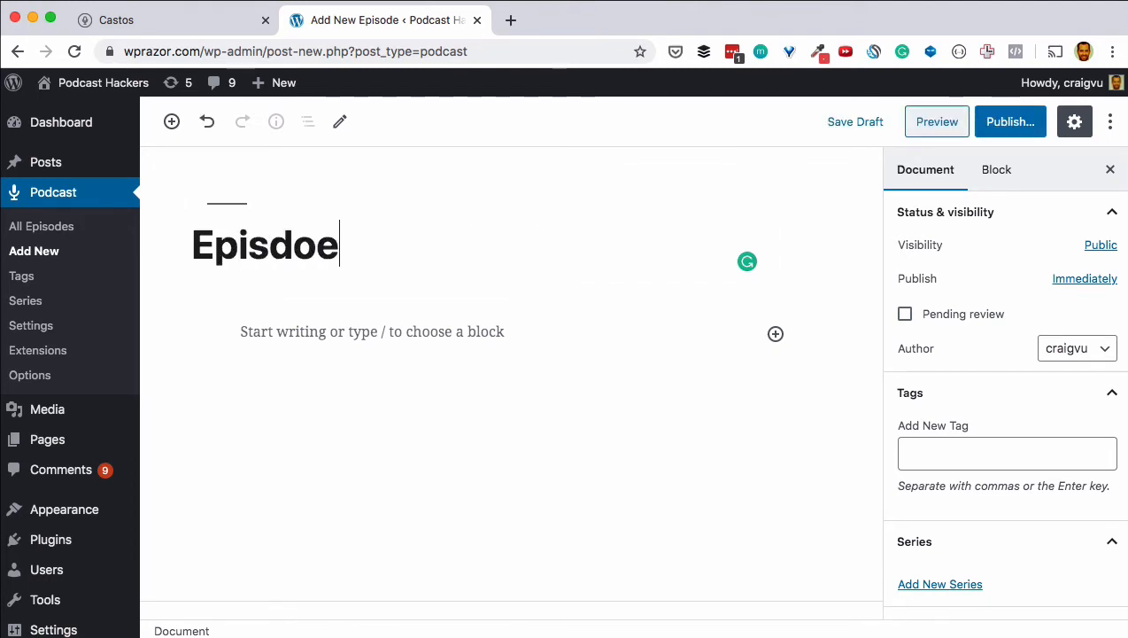
key("BackSpace")
key("BackSpace")
key("BackSpace")
type("ode 6")
key("BackSpace")
type("5")
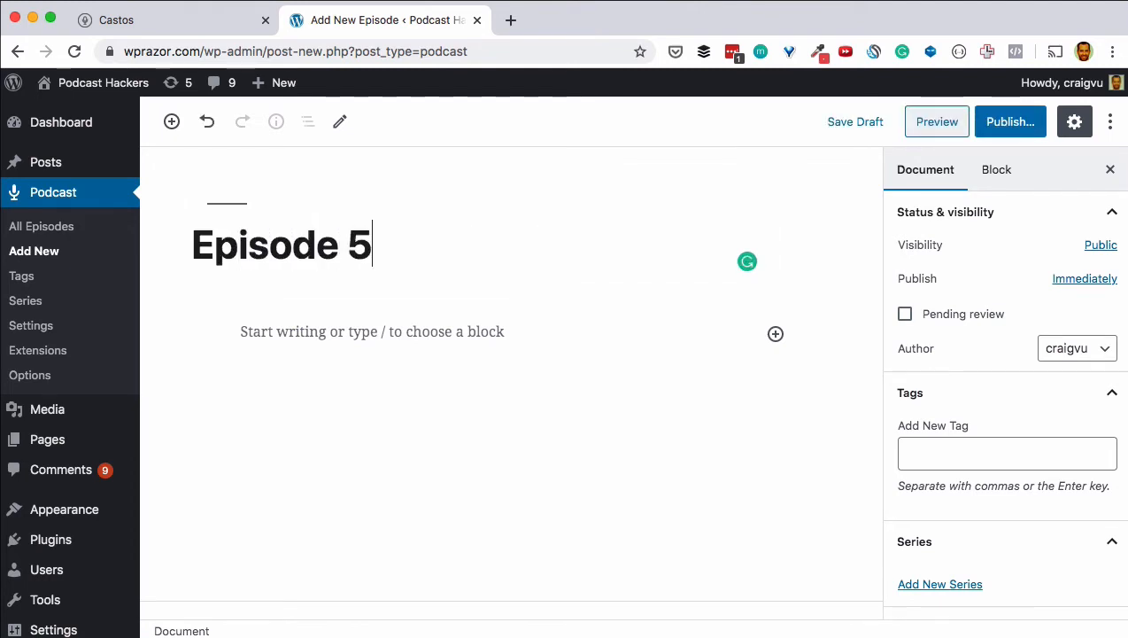
type(":")
key("BackSpace")
key("BackSpace")
key("BackSpace")
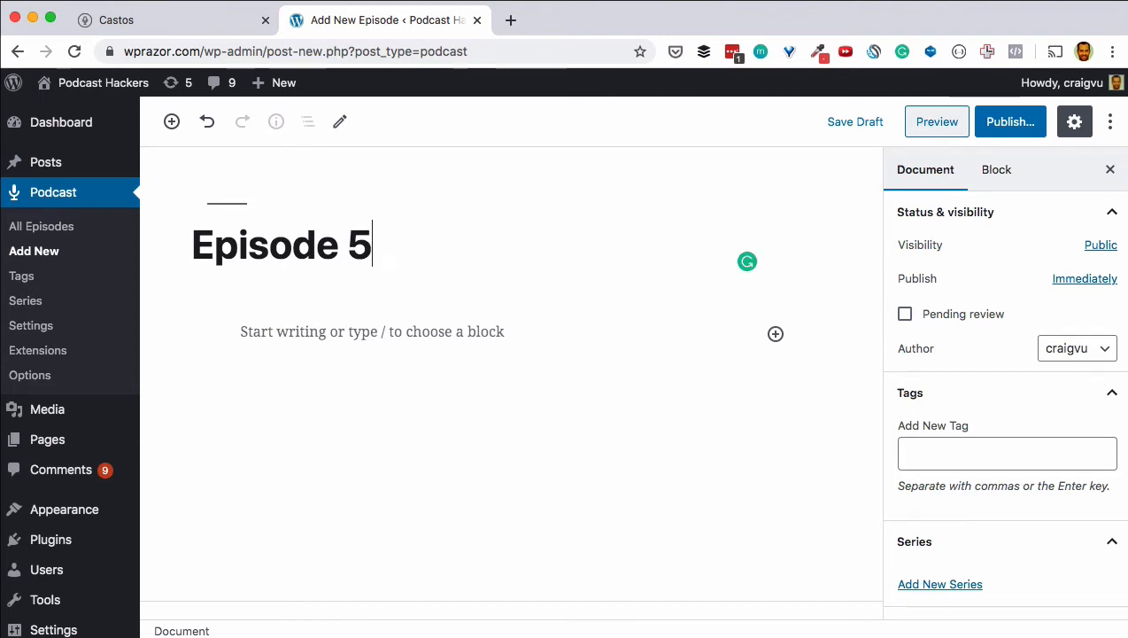
type("1 Rev")
key("BackSpace")
key("BackSpace")
key("BackSpace")
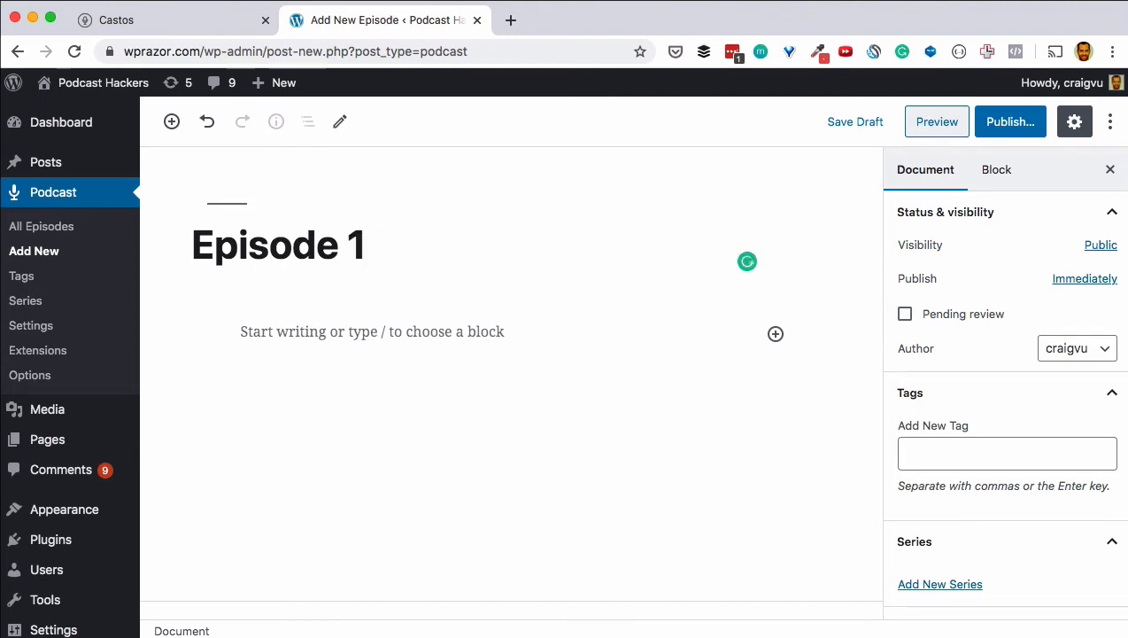
type(": Revenge")
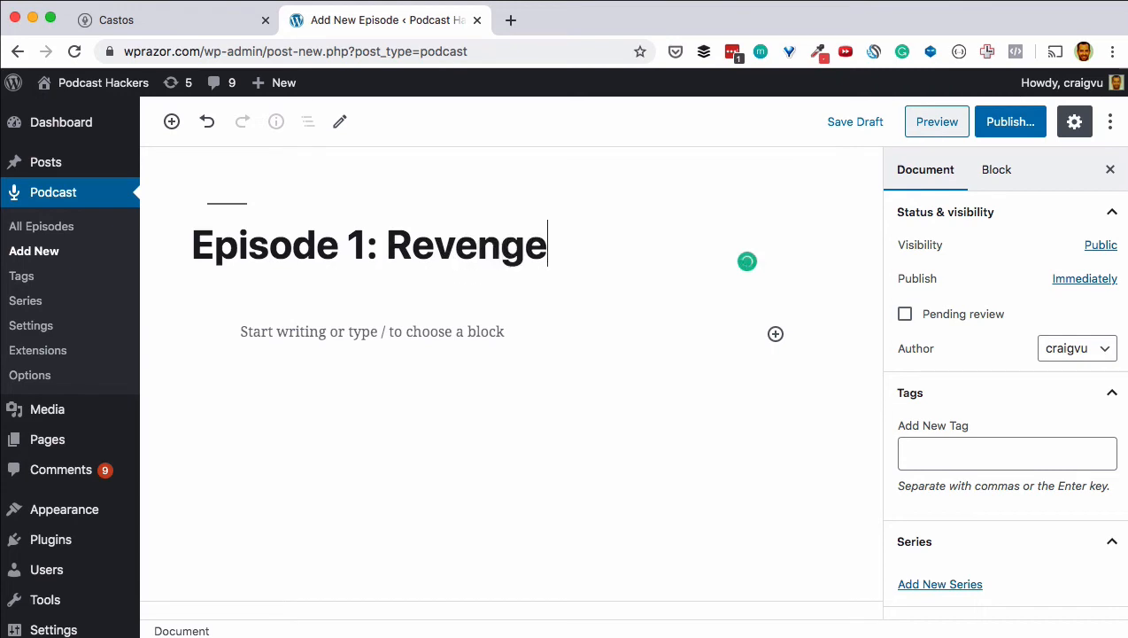
type(" of the Sith")
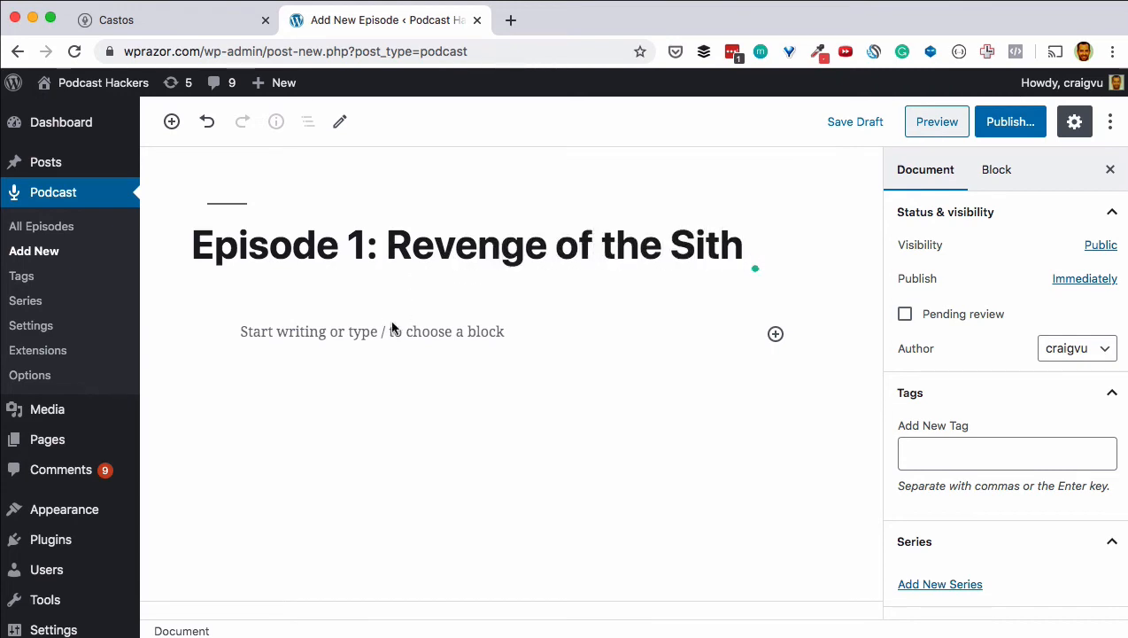
Step: Write the first body paragraph 'There can only be 2'
left_click(385, 327)
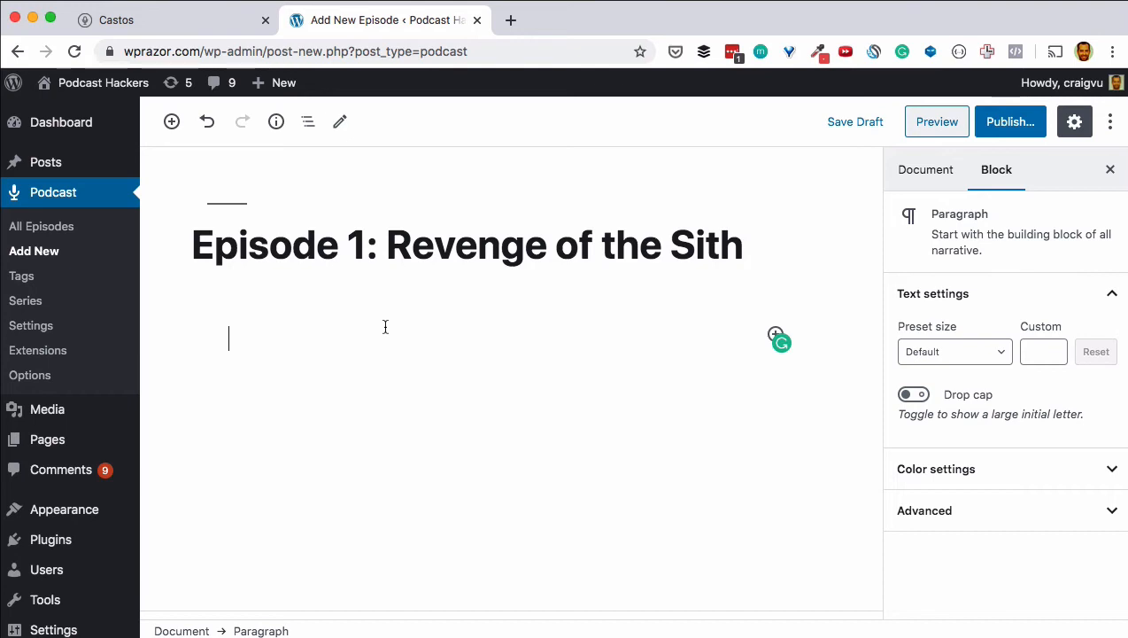
type("There can on")
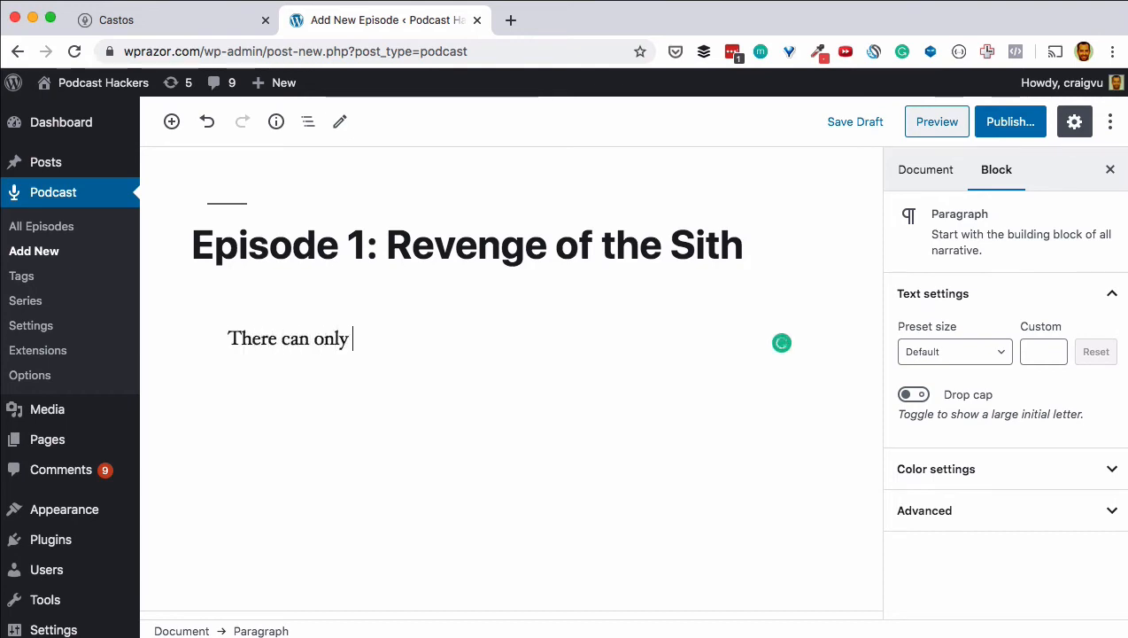
type("ly")
key("super+BackSpace")
type("There c")
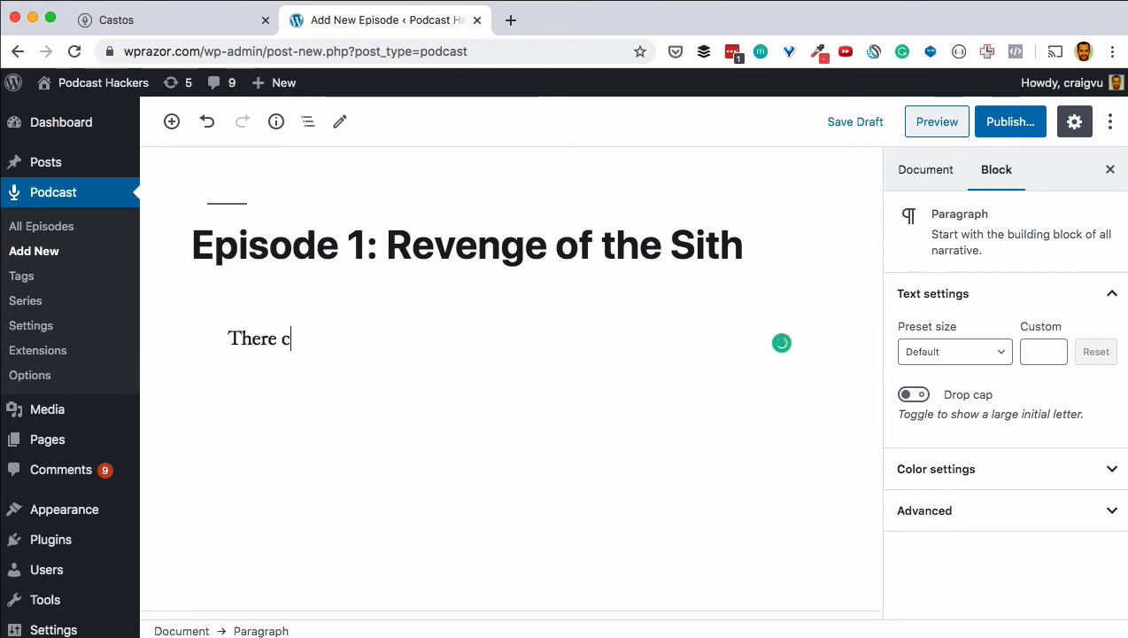
type("an only be")
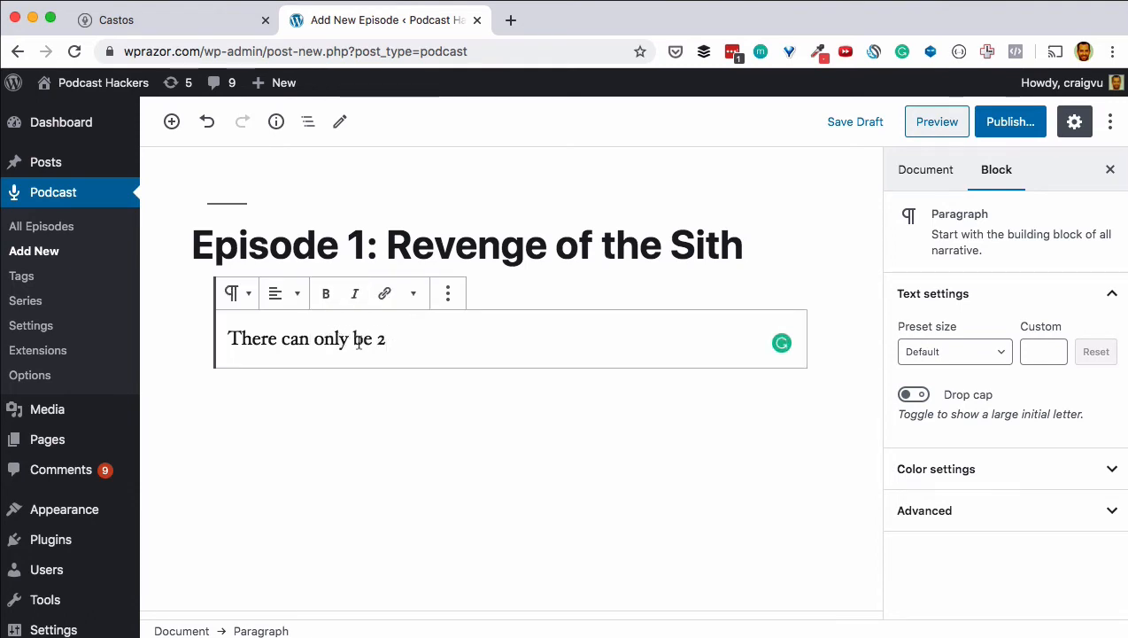
type(" 2")
Step: Upload facts-of-life-theme.mp3 from Downloads as the episode's podcast audio file
scroll(359, 342, "down", 1)
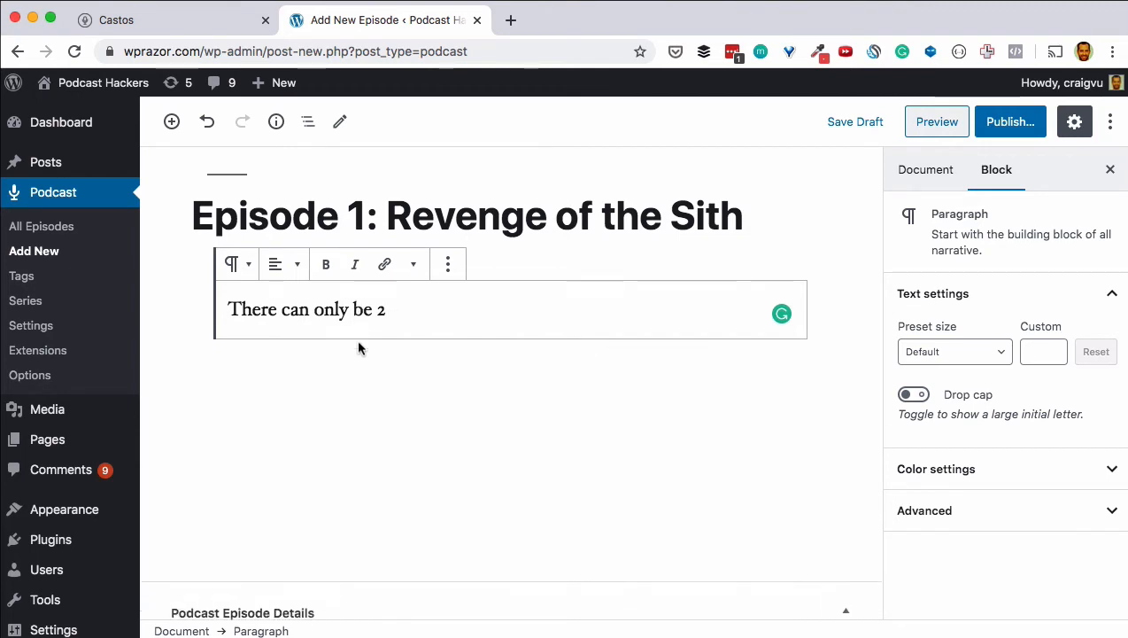
scroll(359, 343, "down", 1)
scroll(359, 343, "down", 1)
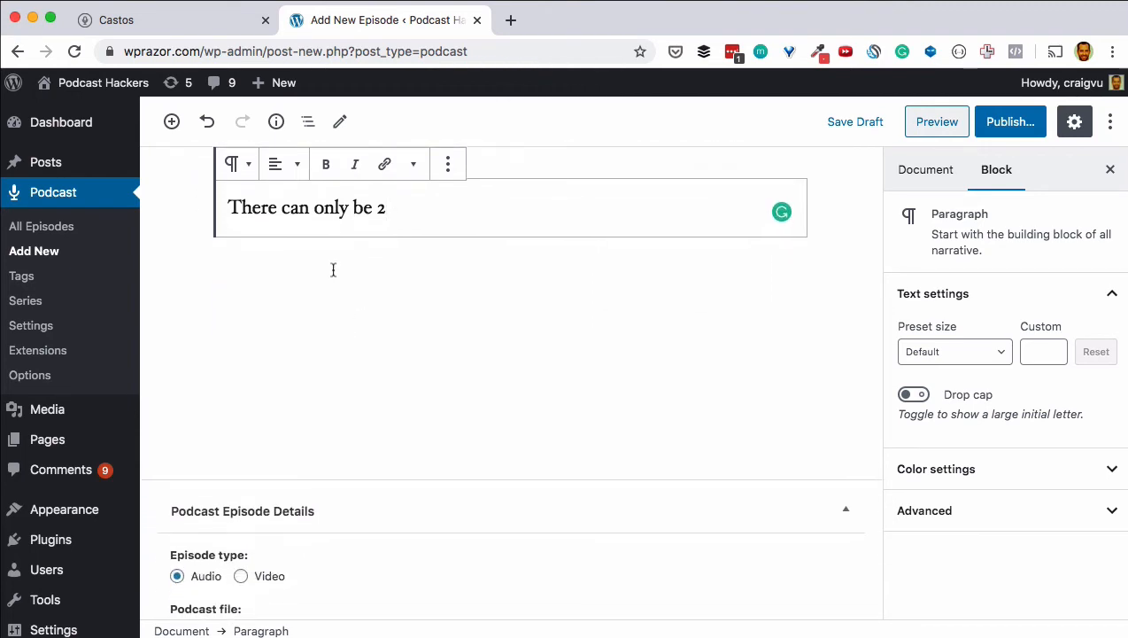
scroll(406, 265, "up", 1)
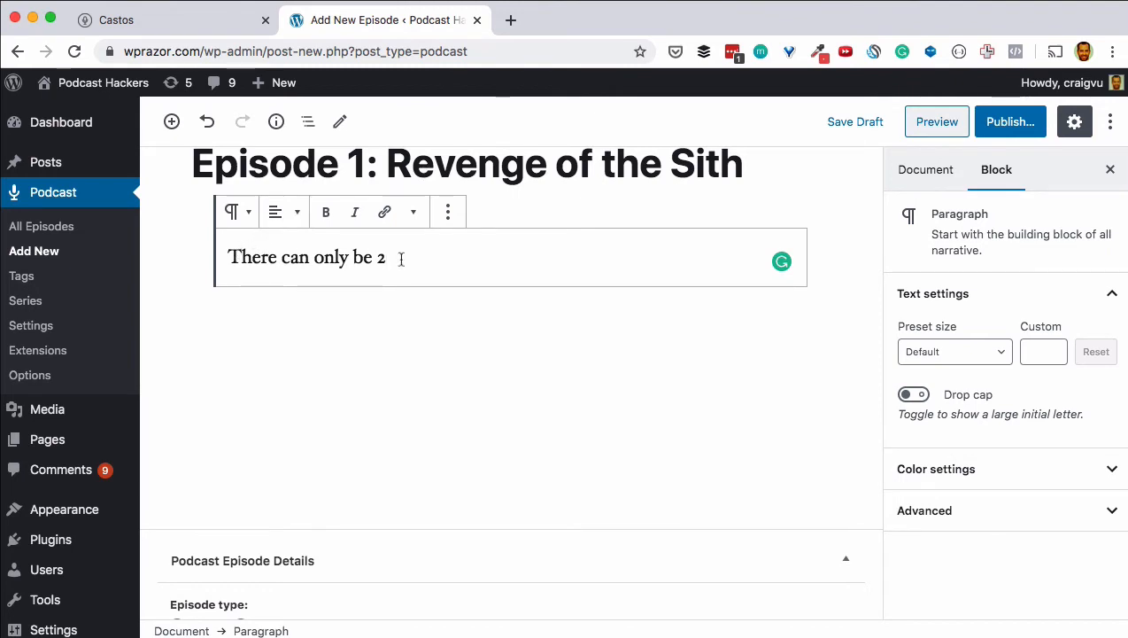
scroll(401, 259, "down", 5)
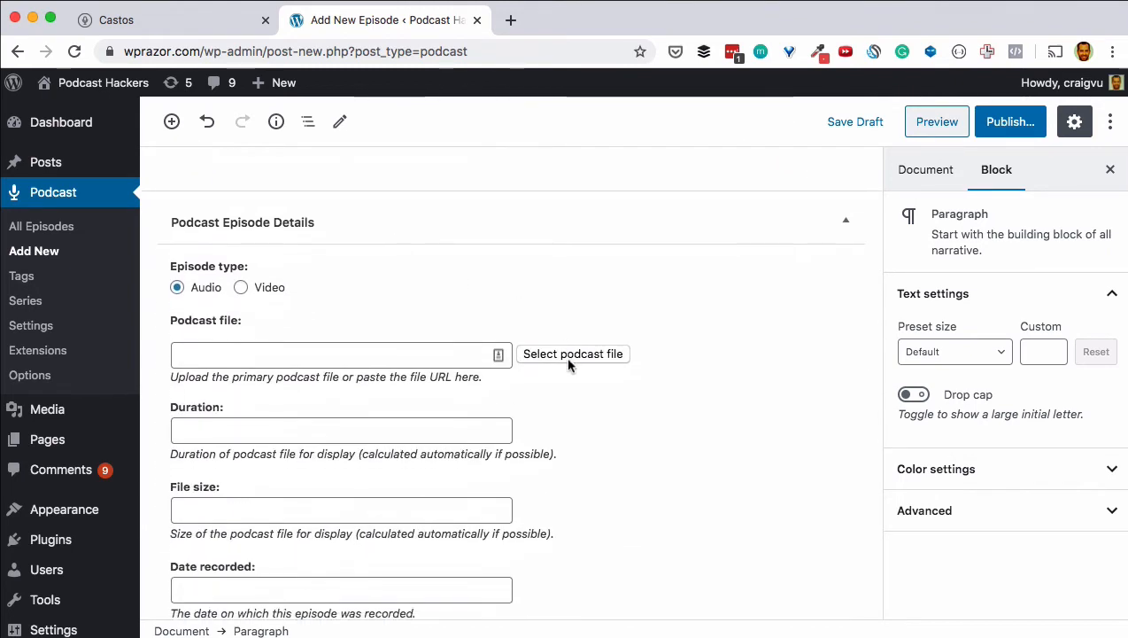
left_click(569, 362)
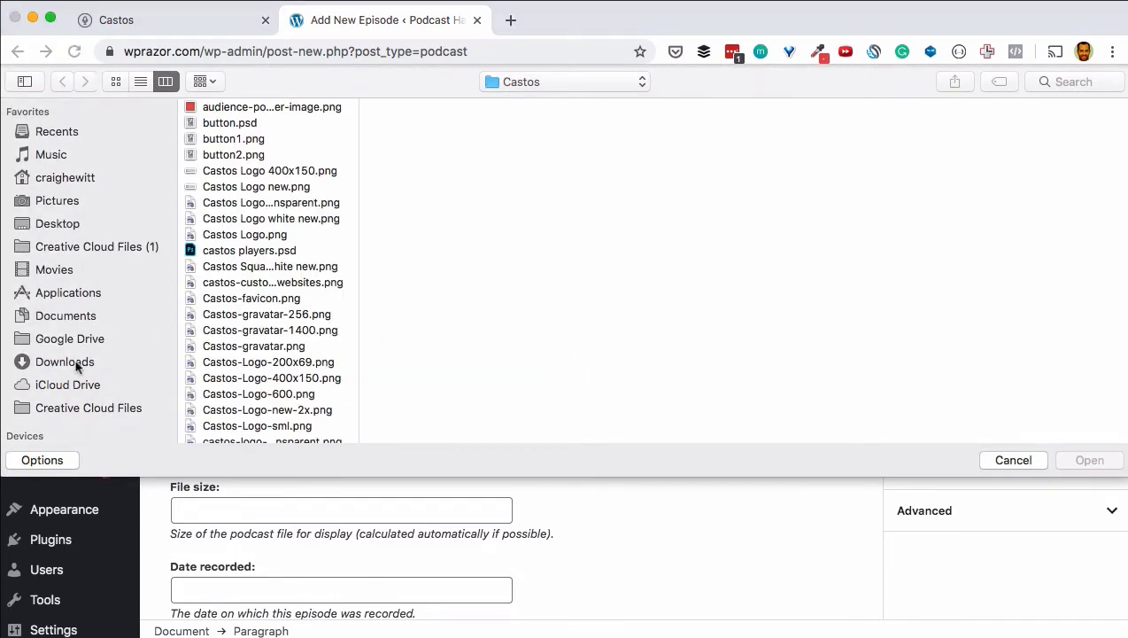
left_click(71, 361)
left_click(244, 392)
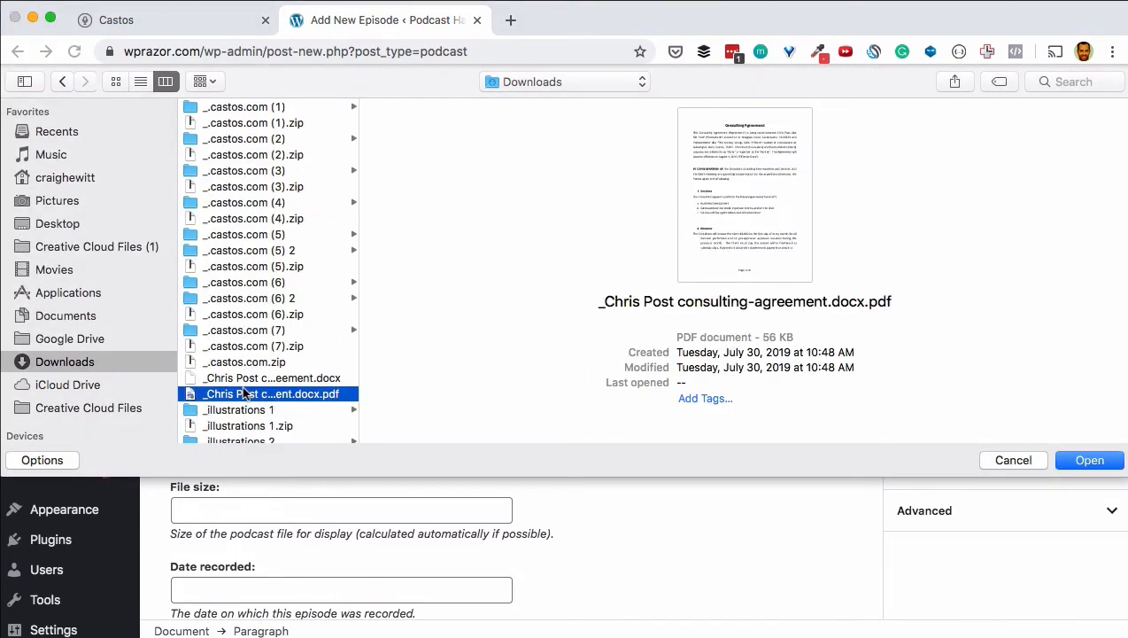
key("f")
key("a")
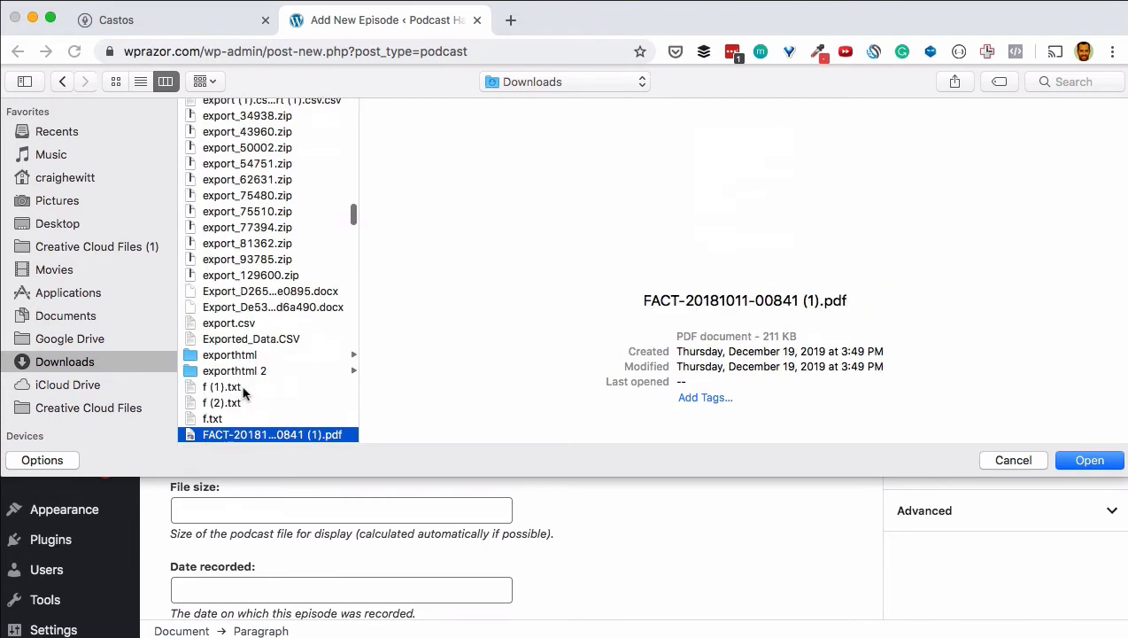
scroll(244, 391, "down", 4)
left_click(241, 387)
double_click(241, 387)
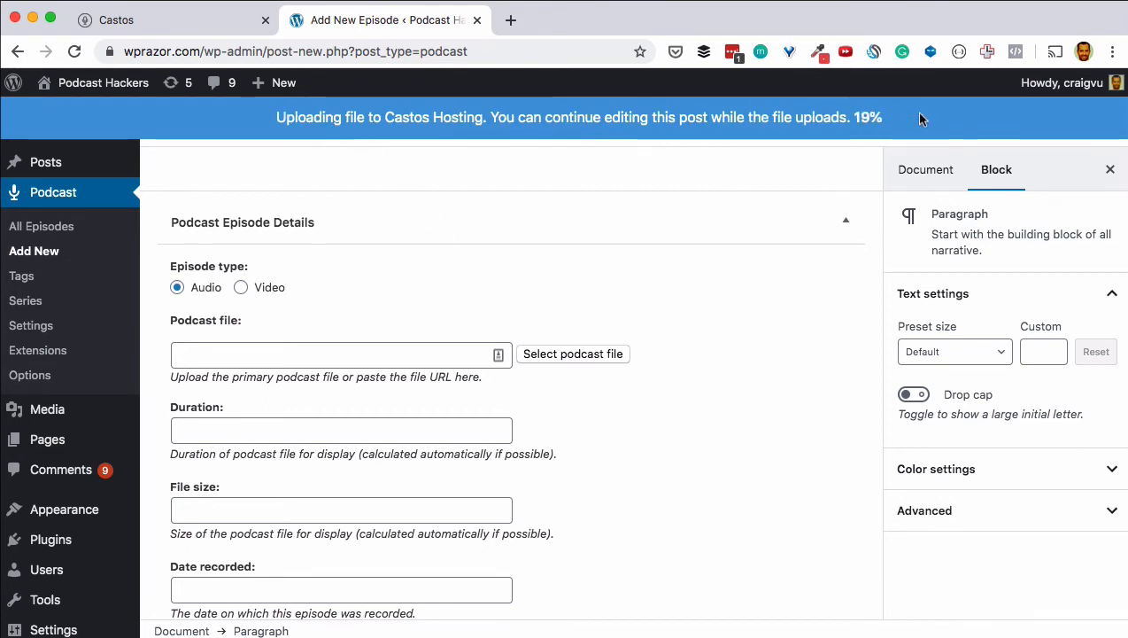
Step: End the first line with a period and add the paragraph 'There is the master and the apprentice'
scroll(726, 459, "up", 5)
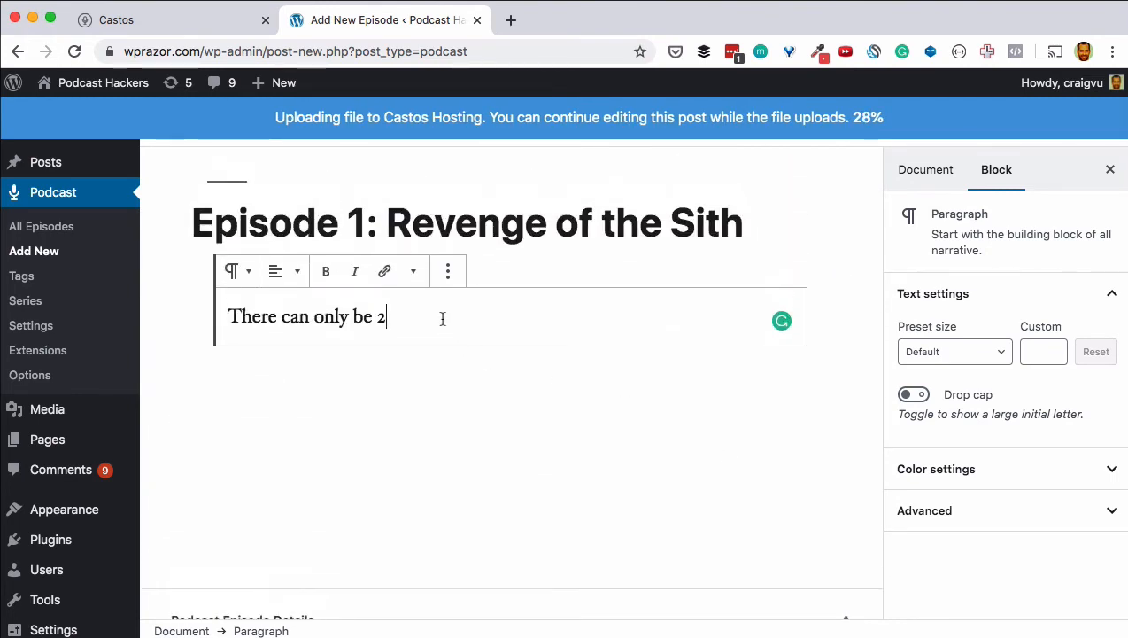
type(".")
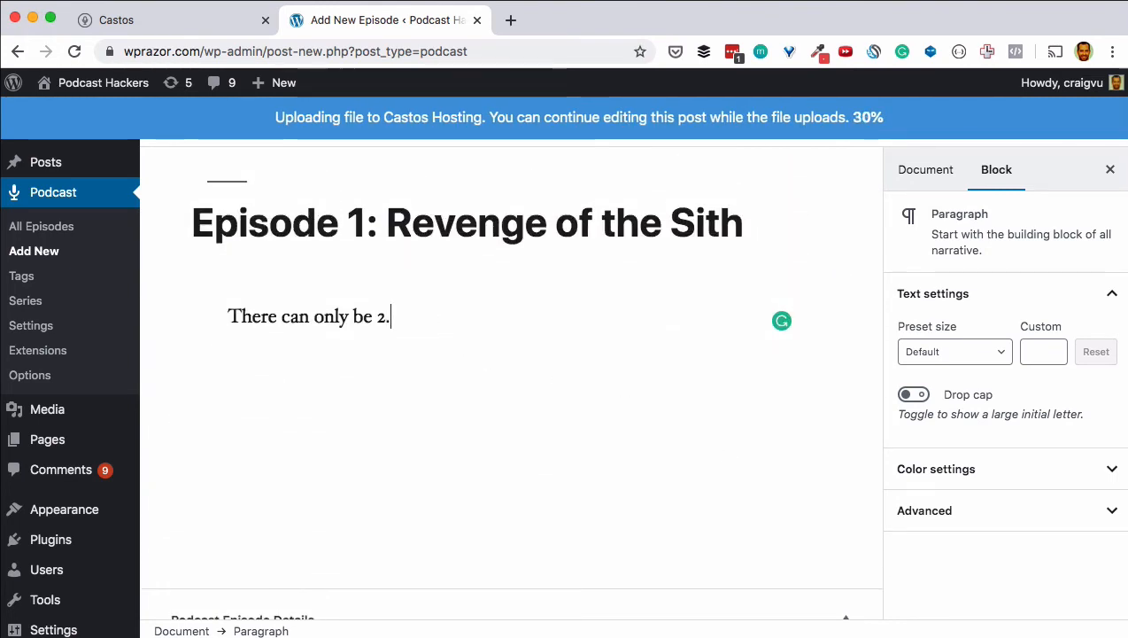
key("Return")
type("There")
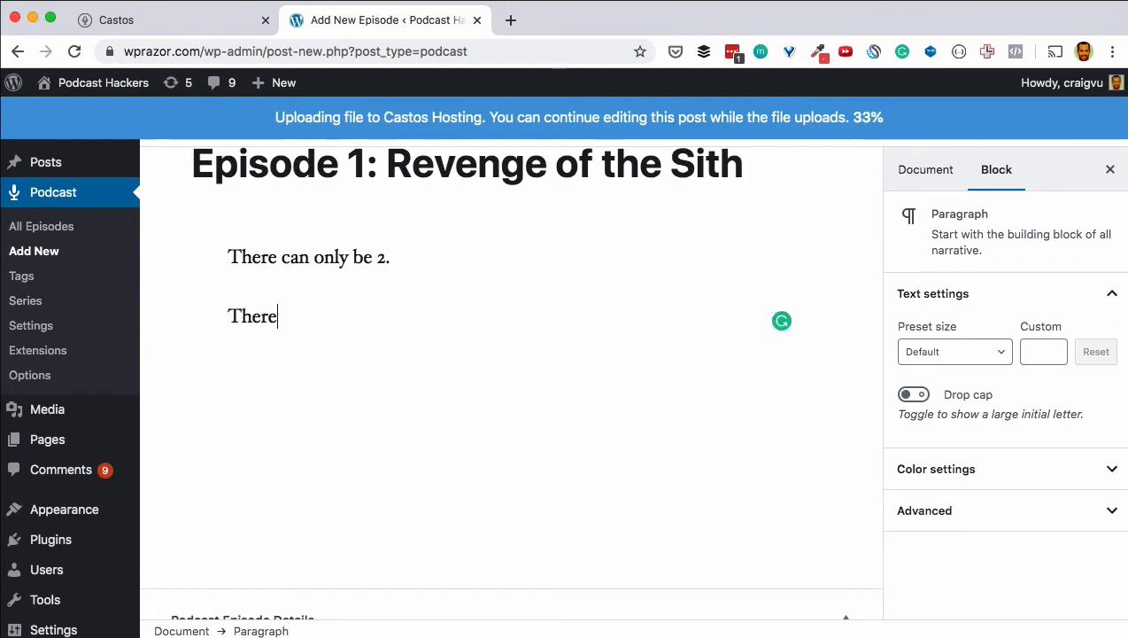
type(" is the master and the ")
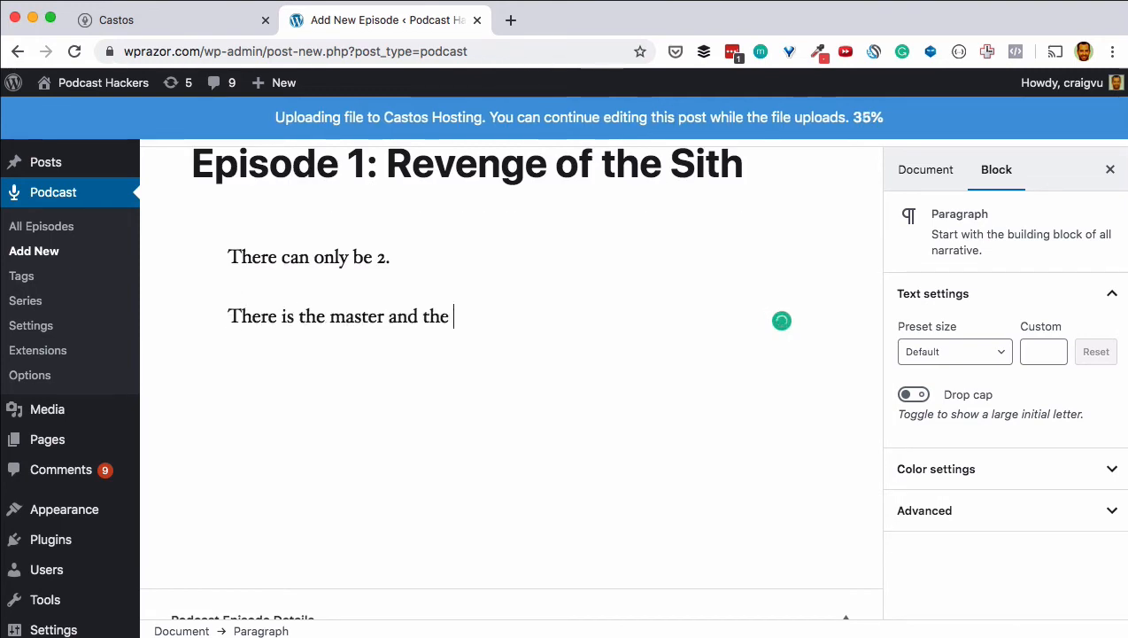
type("appr")
key("BackSpace")
key("BackSpace")
key("BackSpace")
type("appre")
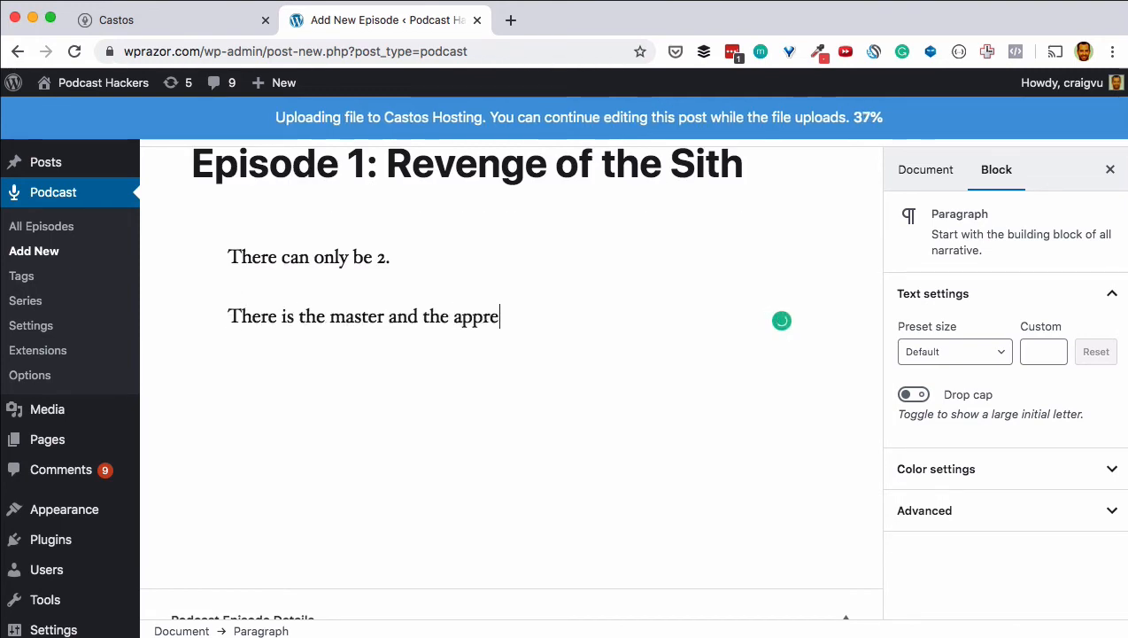
type("cntice")
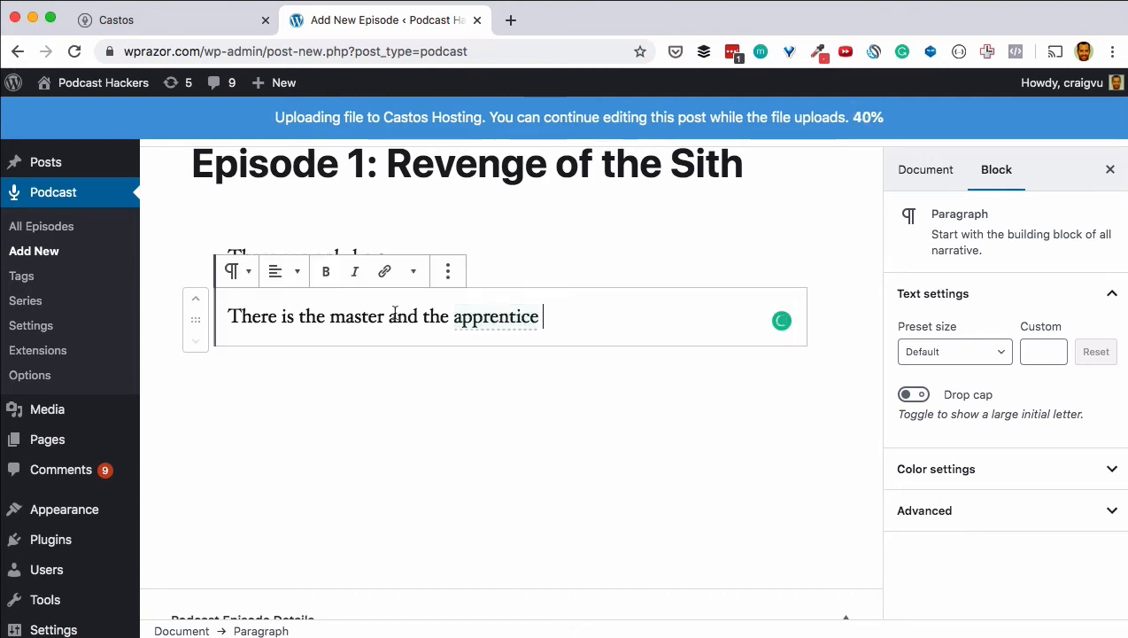
mouse_move(495, 320)
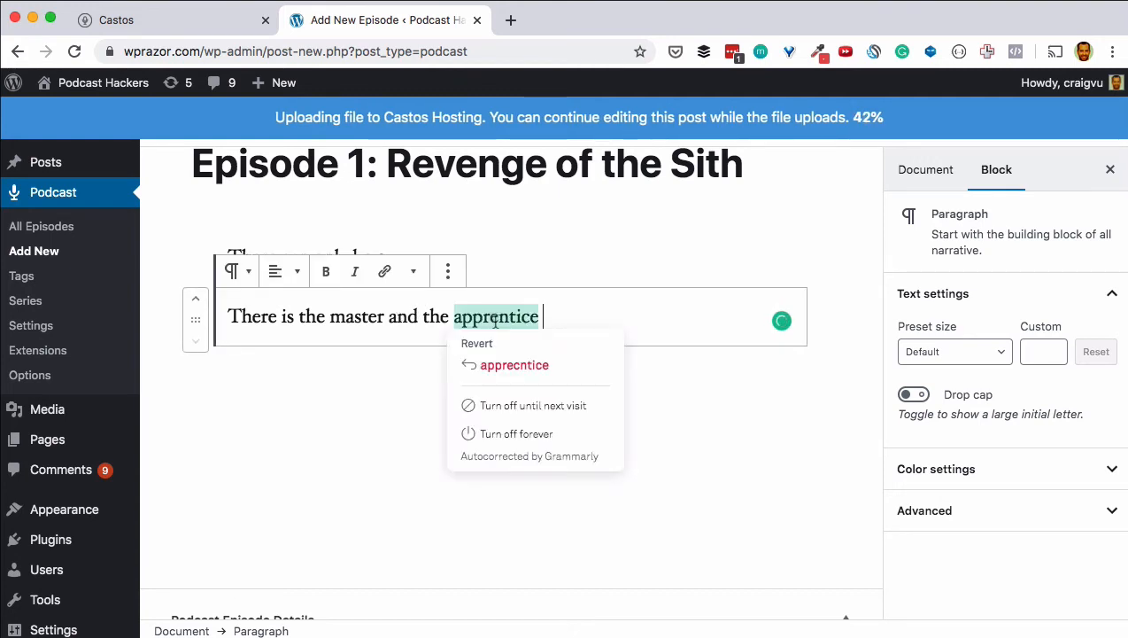
left_click(354, 317)
scroll(657, 434, "up", 2)
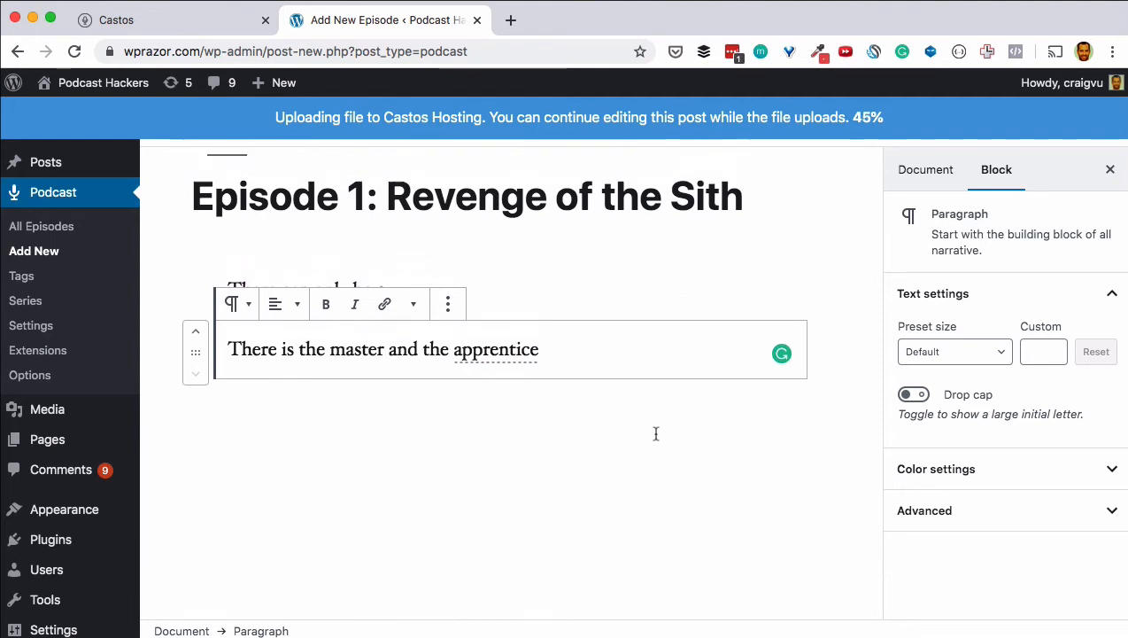
left_click(921, 172)
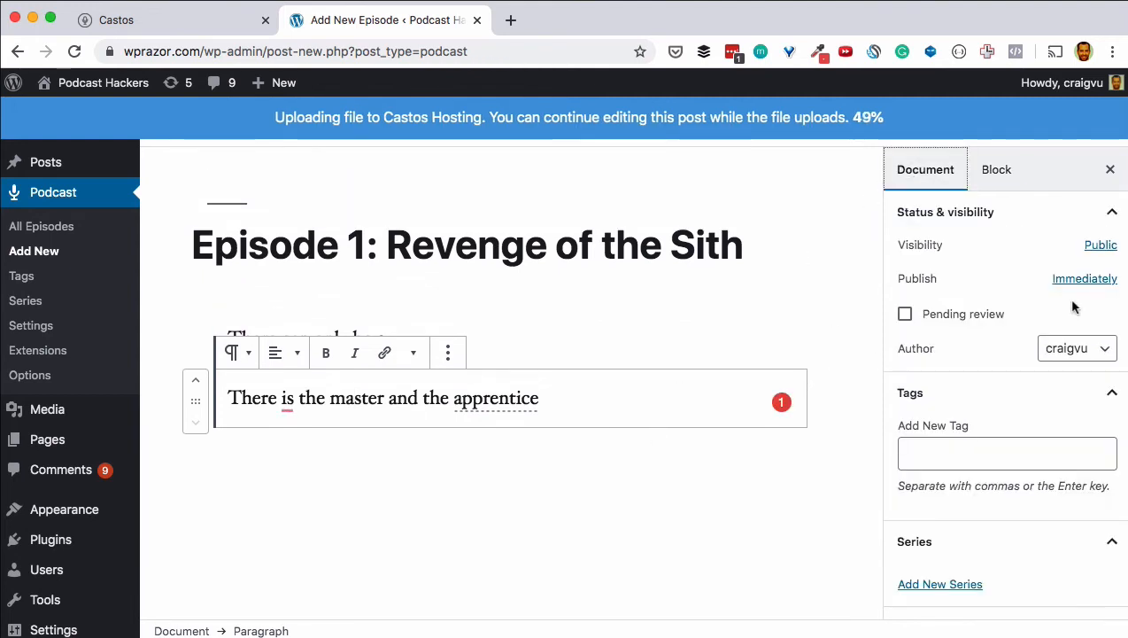
Step: Keep the publish date at Immediately and add the tags 'keyword 1' and 'keyword 2'
left_click(1082, 289)
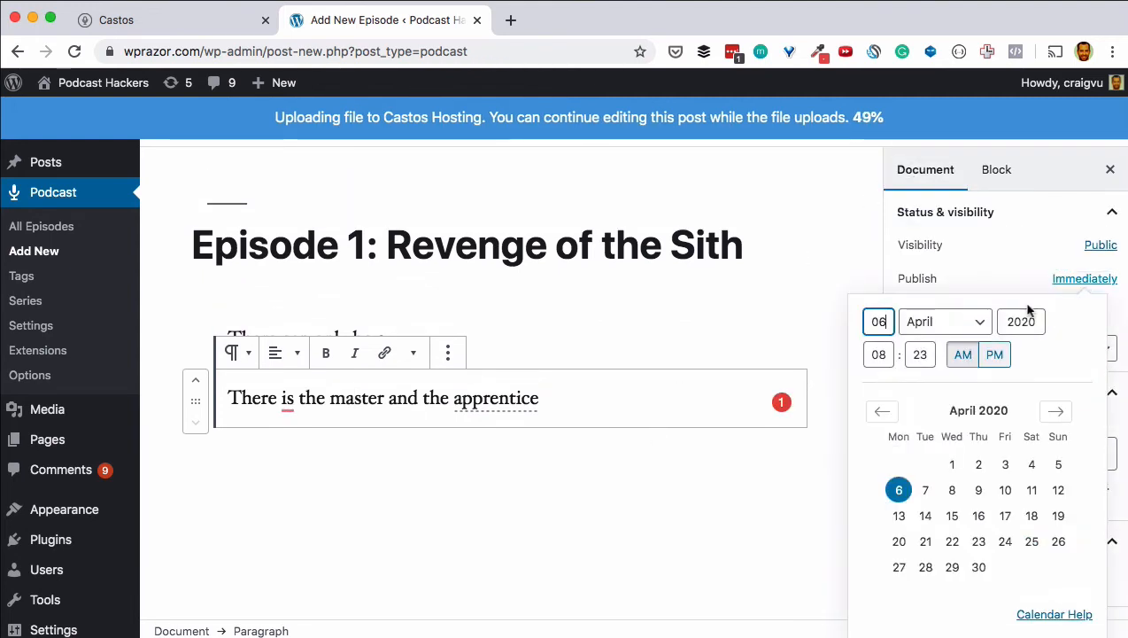
left_click(704, 507)
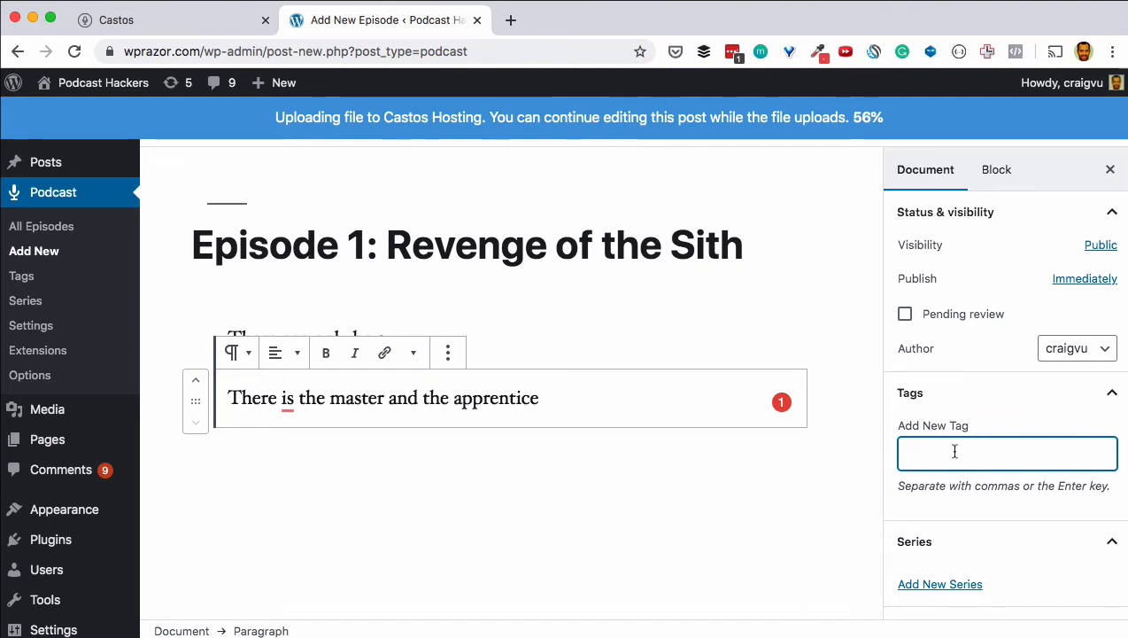
type("keyw")
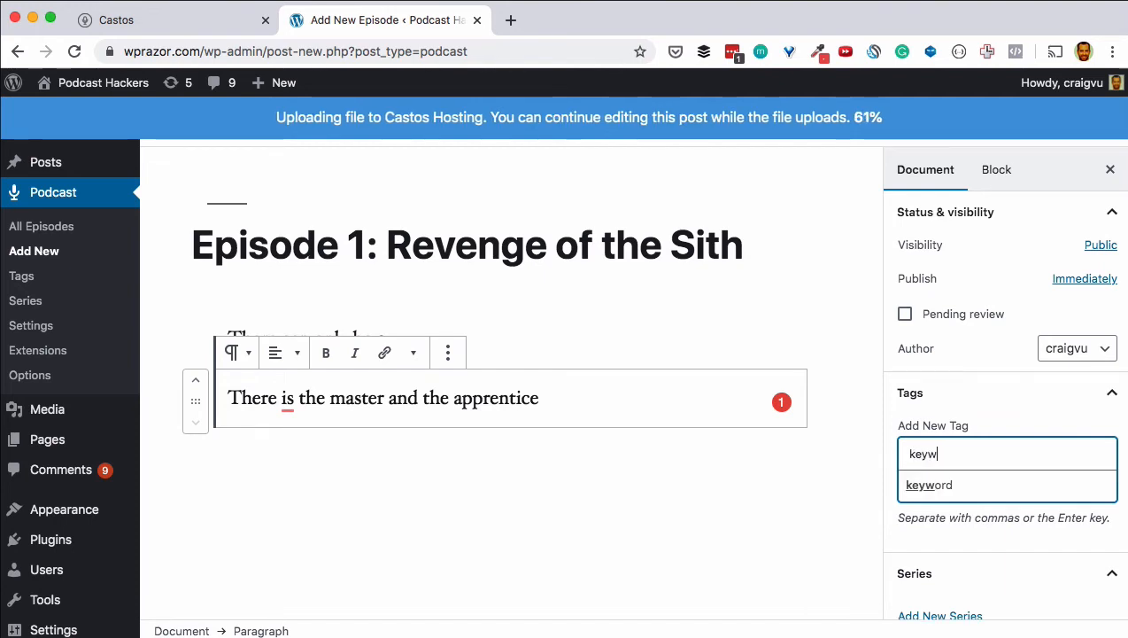
type("ord 1")
key("Return")
type("ke")
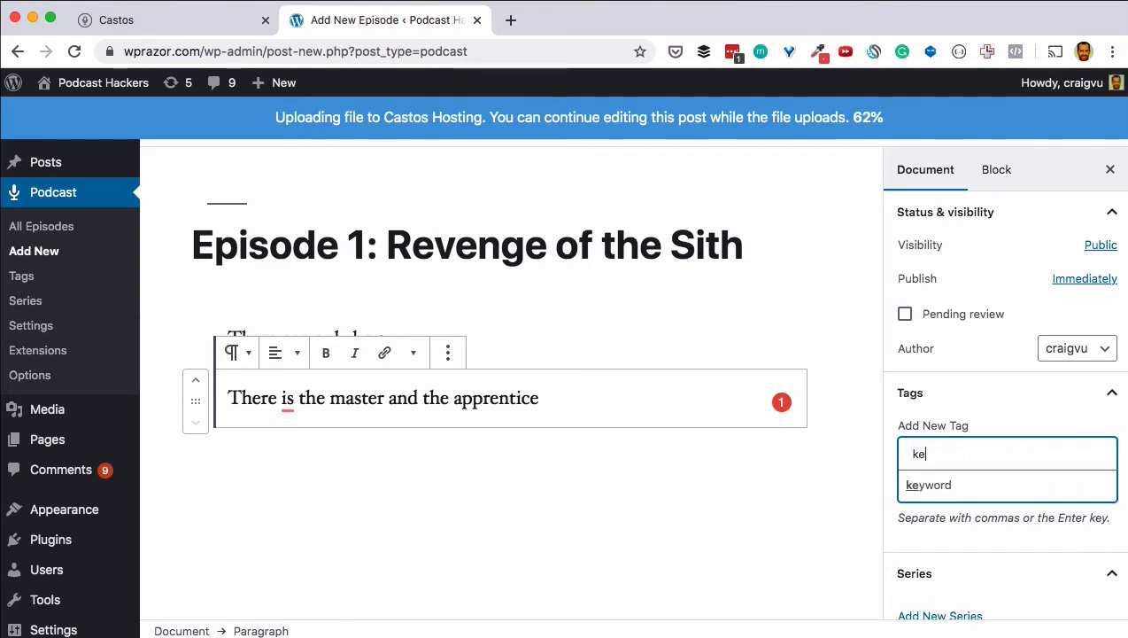
type("yword 2")
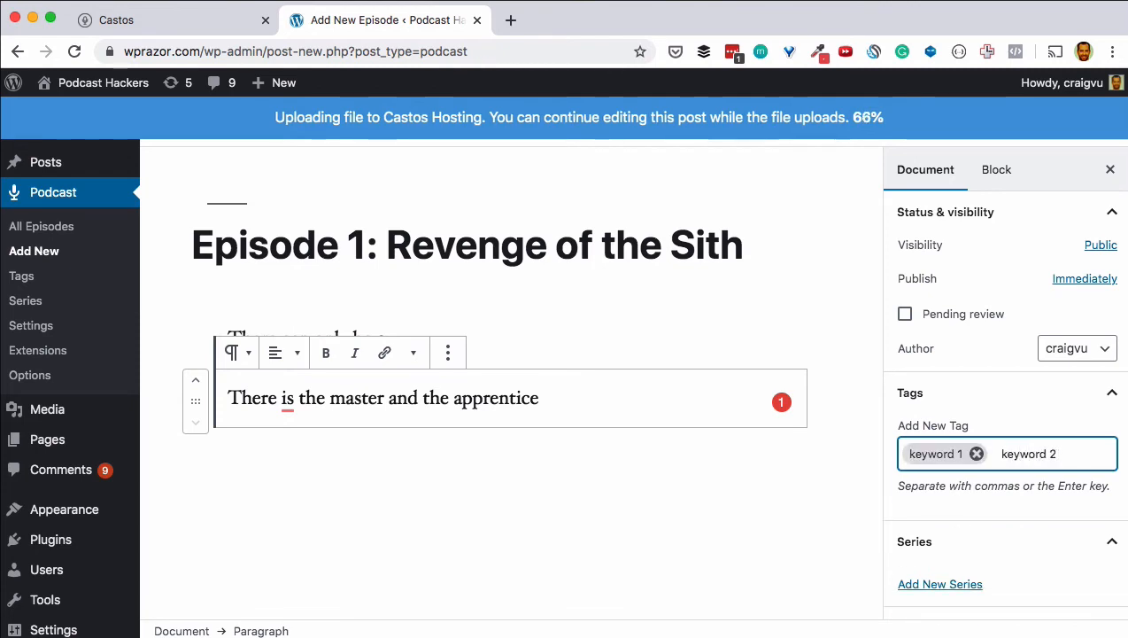
key("Return")
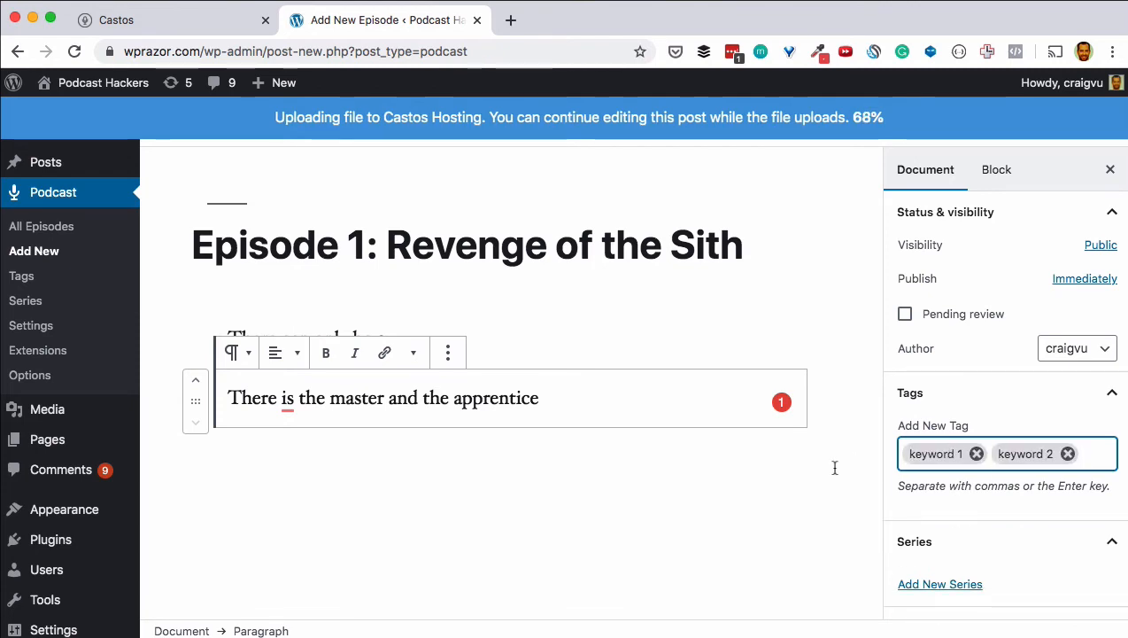
scroll(835, 468, "down", 3)
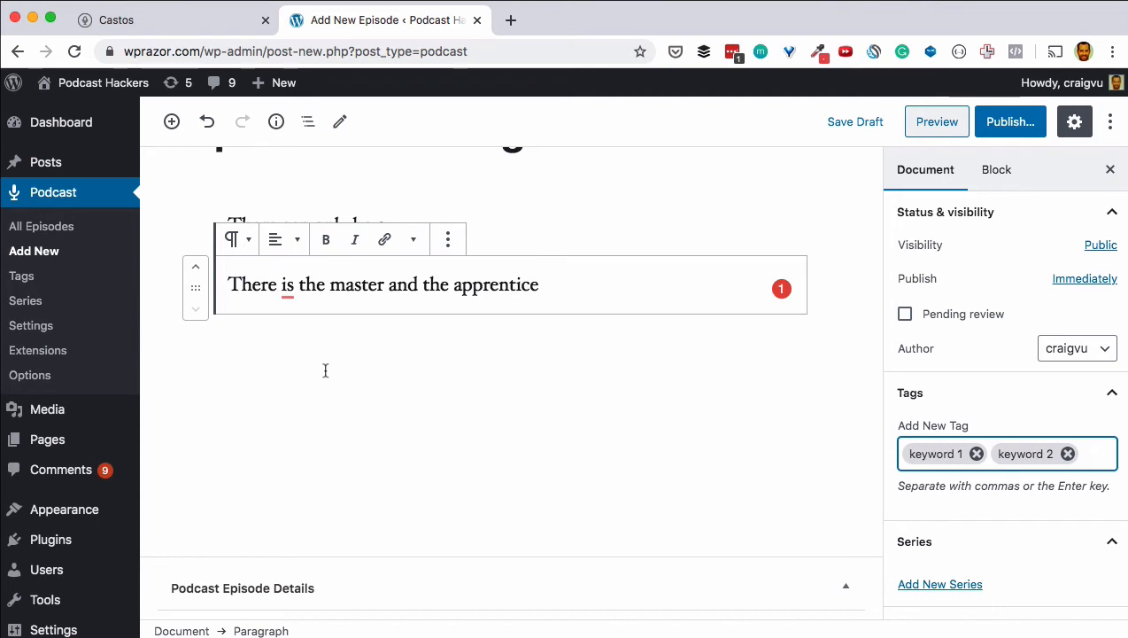
Step: Publish 'Episode 1: Revenge of the Sith' and view its live page in a new tab
left_click(1033, 130)
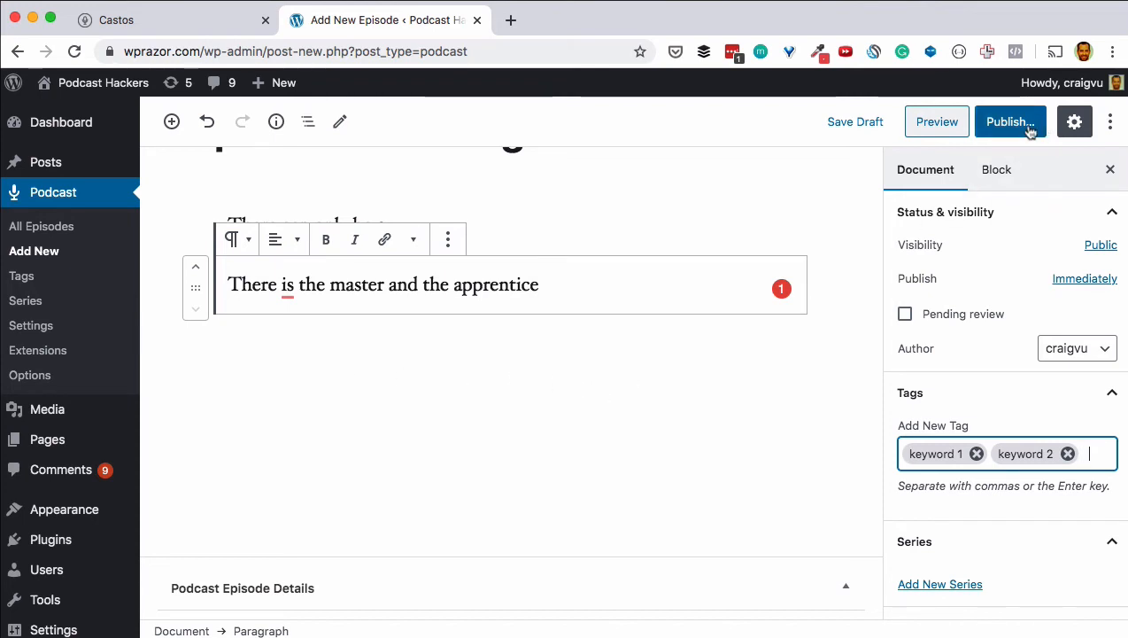
left_click(1001, 131)
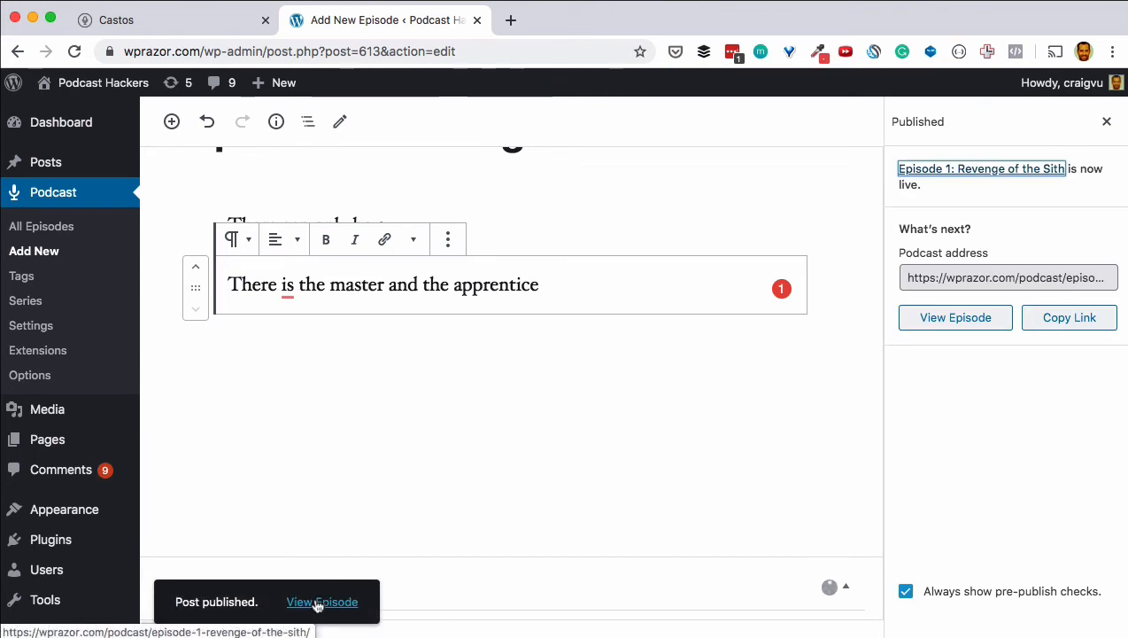
right_click(317, 601)
mouse_move(343, 604)
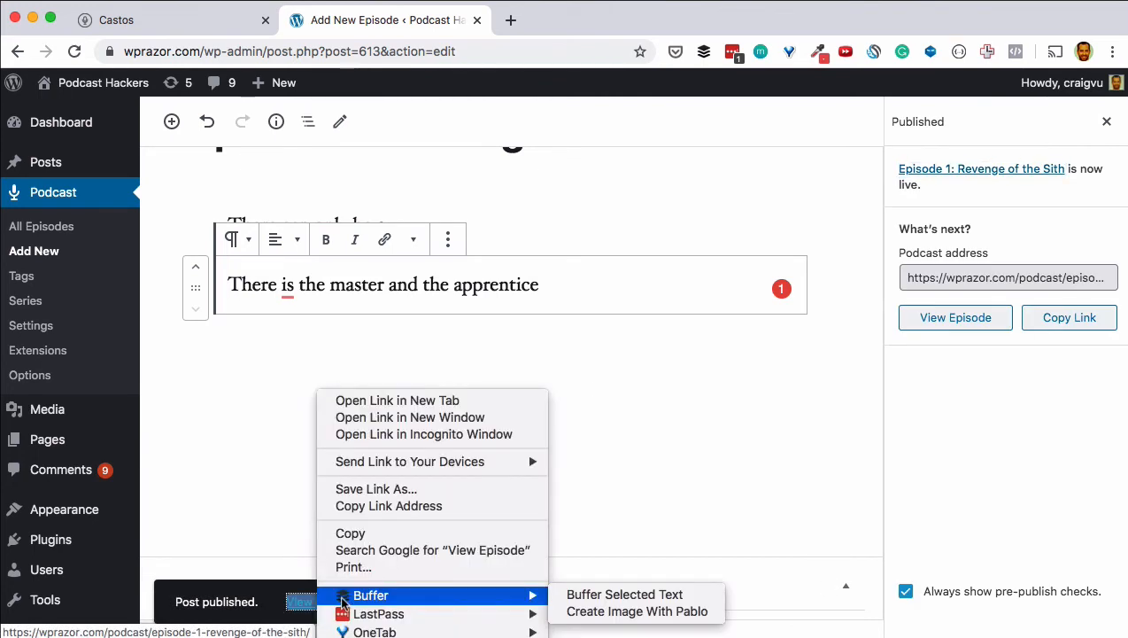
left_click(407, 403)
left_click(570, 26)
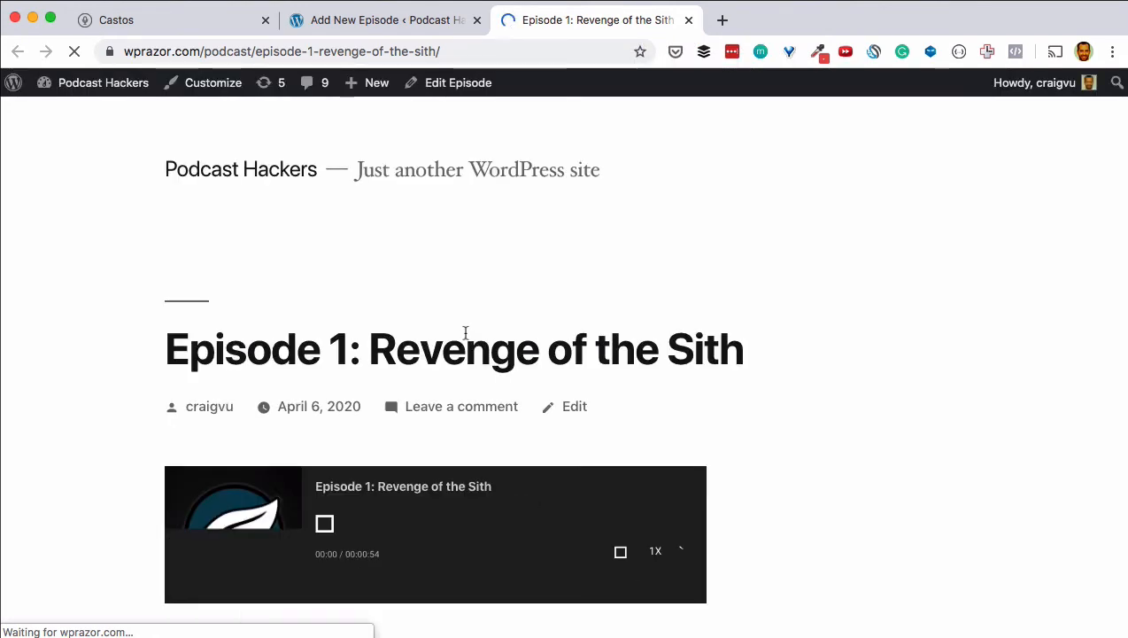
Step: Play the episode on the Castos player for about five seconds, then pause it at 00:05
scroll(103, 277, "down", 2)
scroll(103, 277, "down", 3)
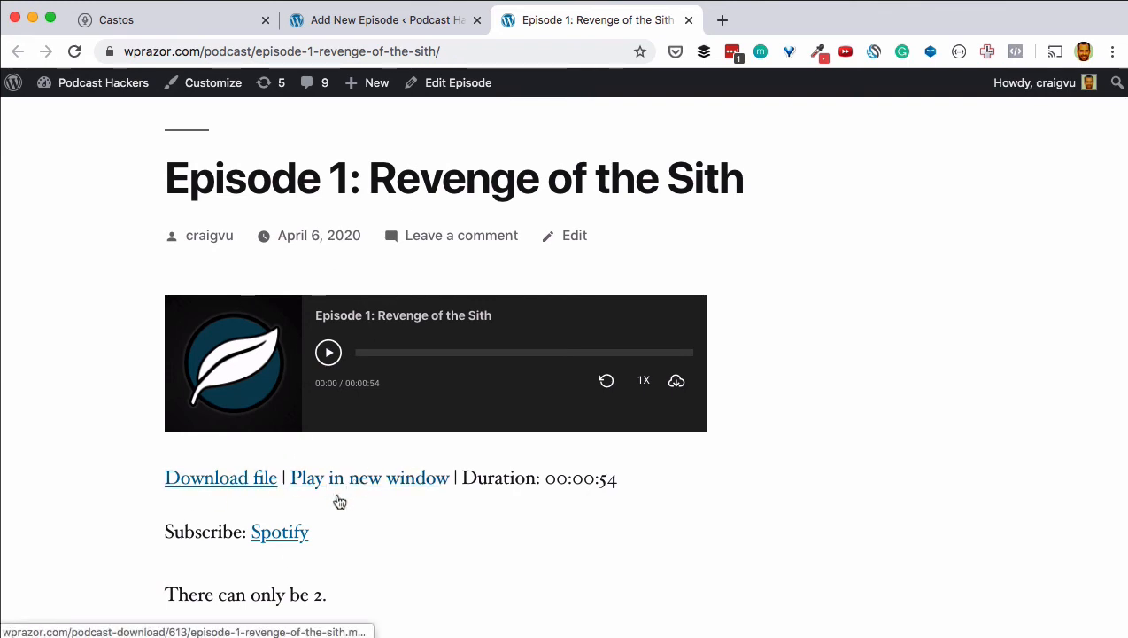
scroll(359, 528, "down", 2)
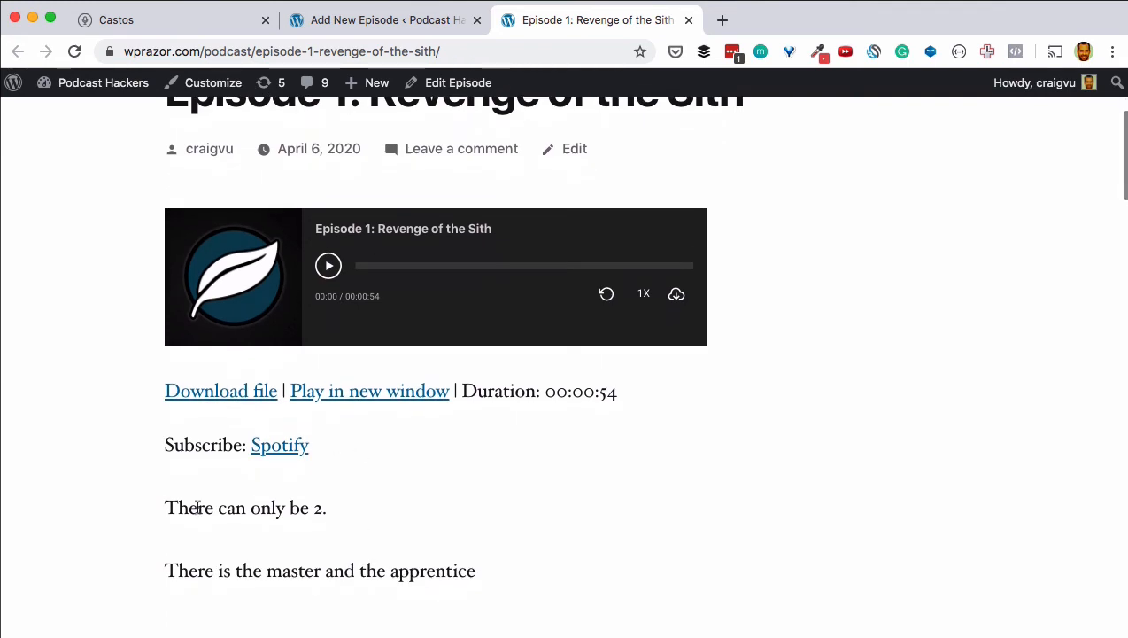
left_click(330, 267)
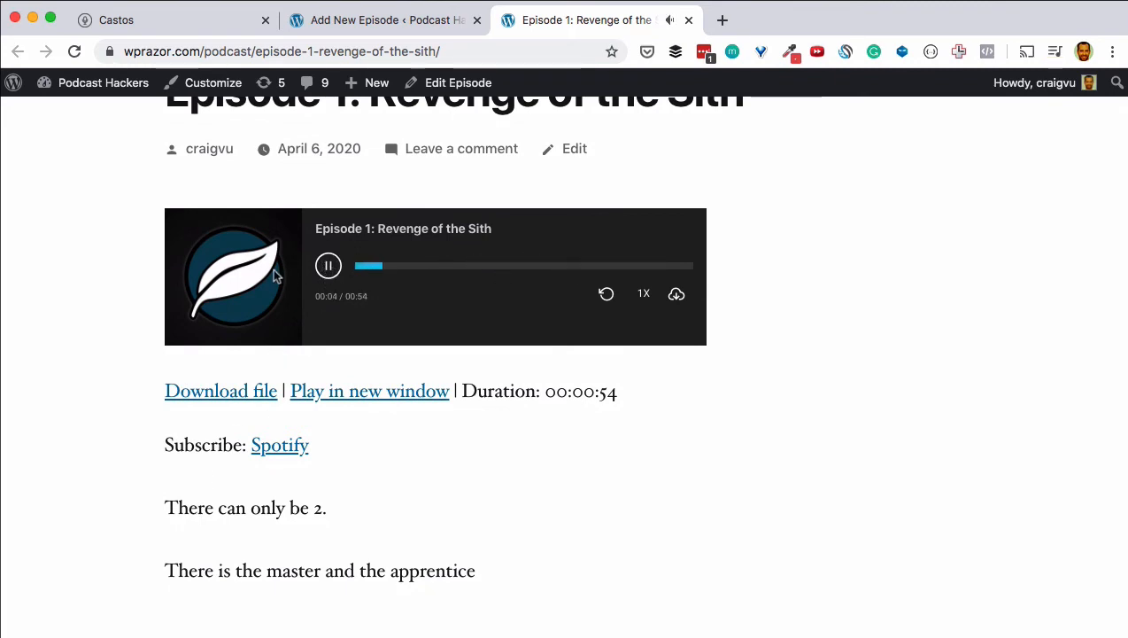
left_click(330, 266)
scroll(461, 550, "down", 2)
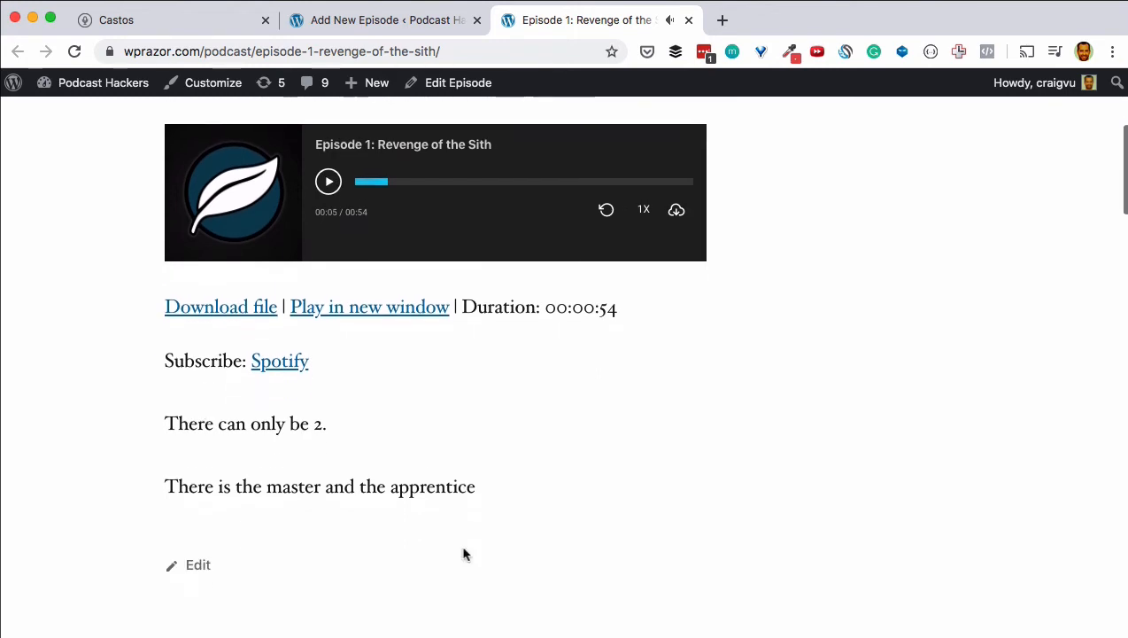
scroll(462, 549, "up", 2)
scroll(464, 549, "up", 3)
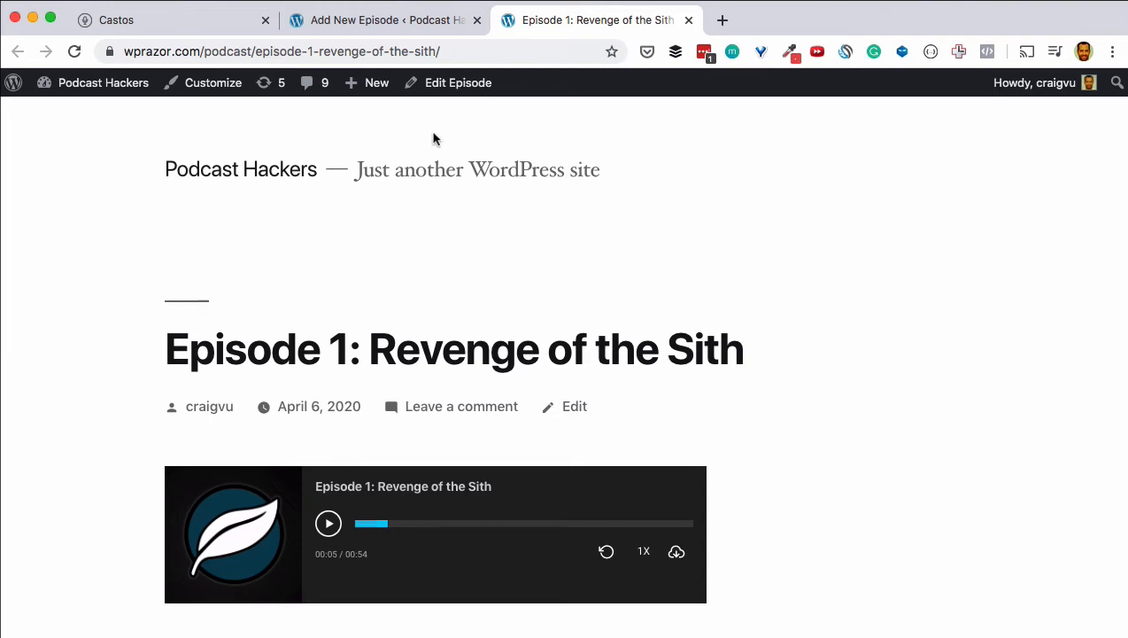
Step: Close the Episode 1 tab and go to Podcast > Settings in the WordPress admin
left_click(688, 19)
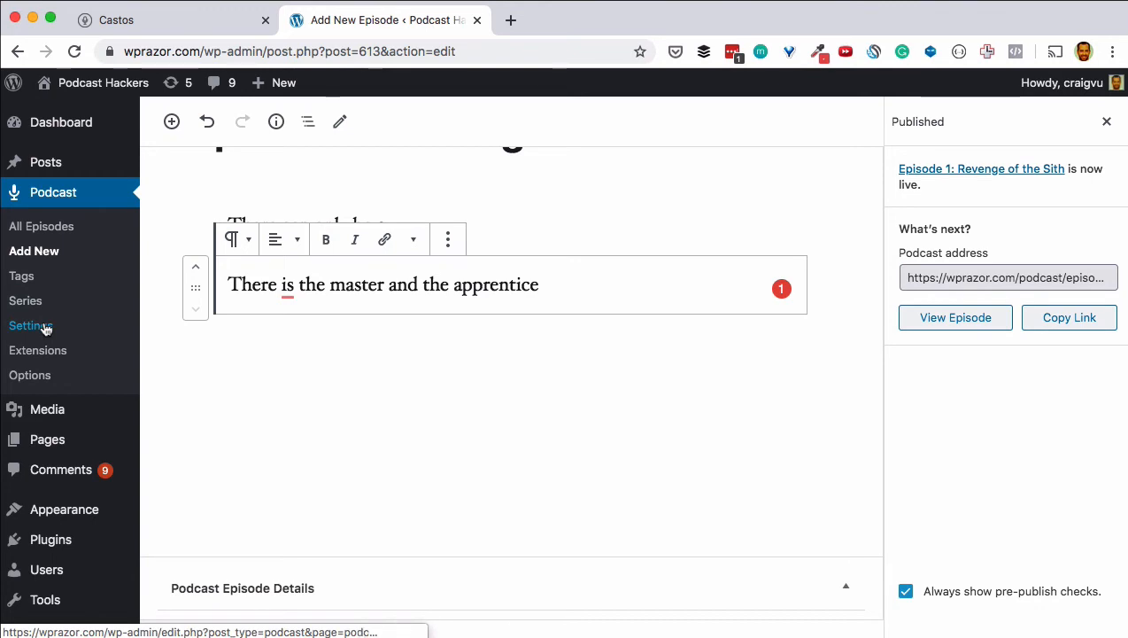
left_click(41, 328)
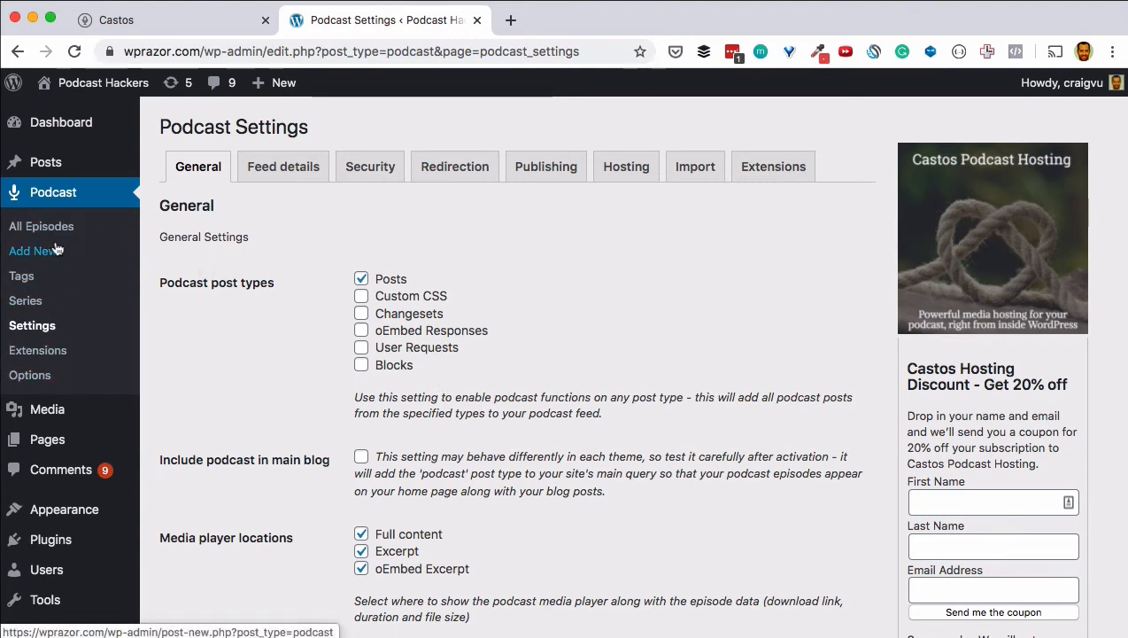
mouse_move(50, 163)
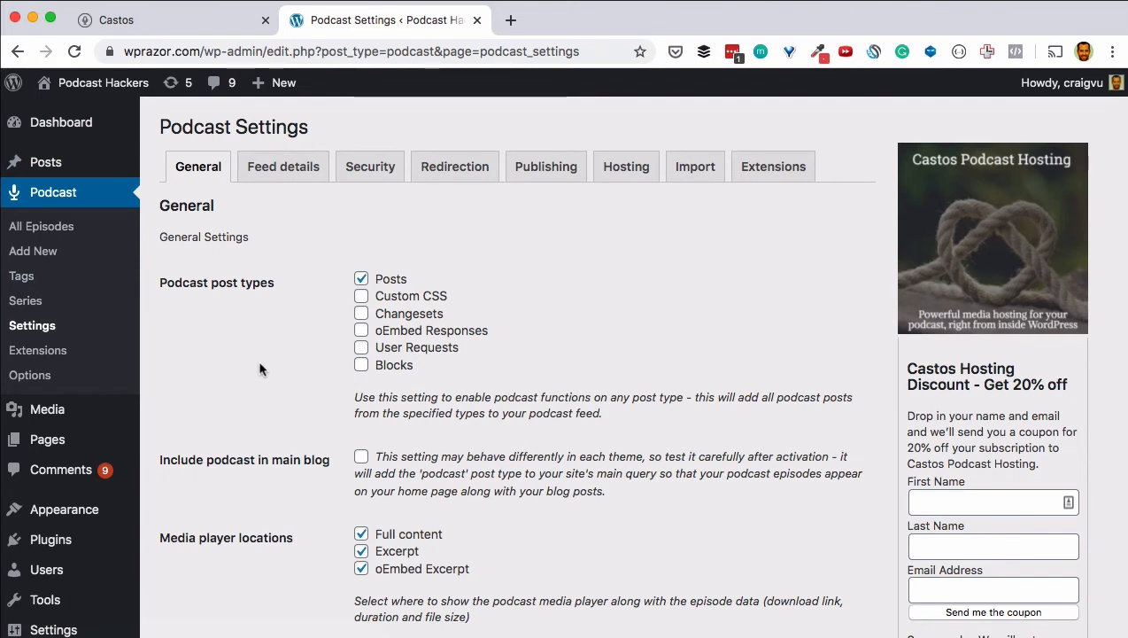
scroll(261, 370, "down", 3)
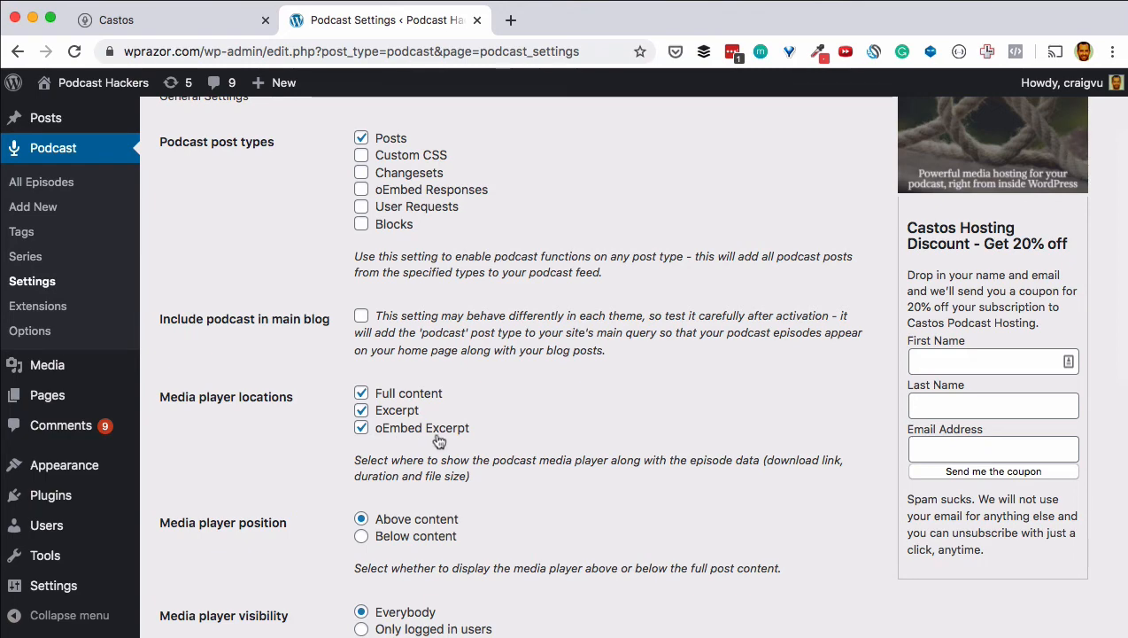
scroll(473, 443, "down", 1)
scroll(473, 443, "down", 3)
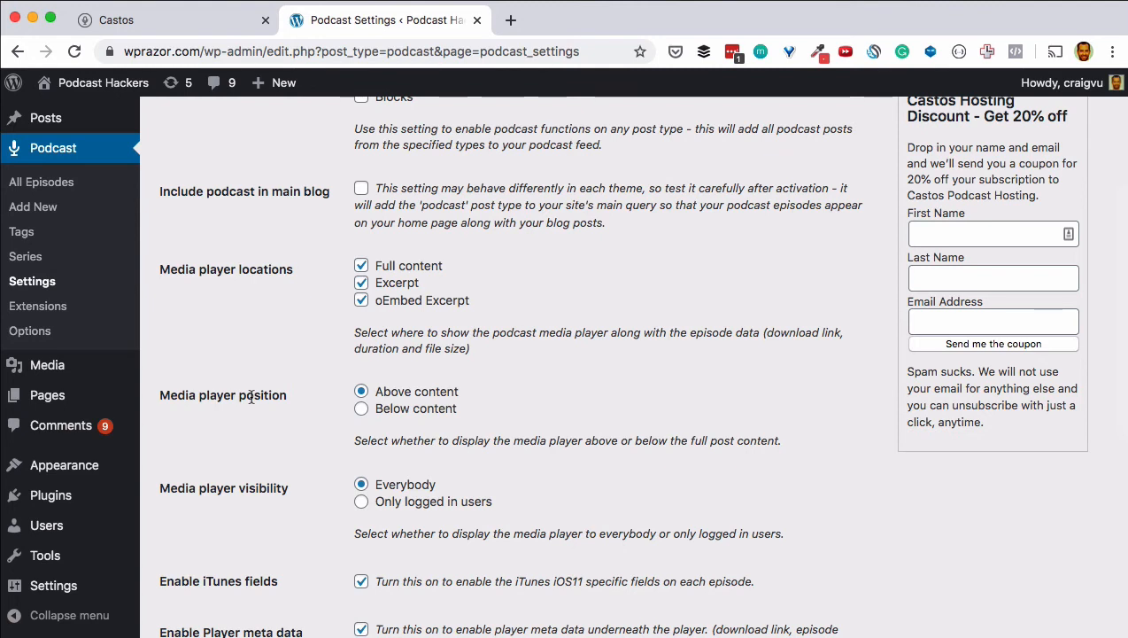
scroll(251, 400, "down", 2)
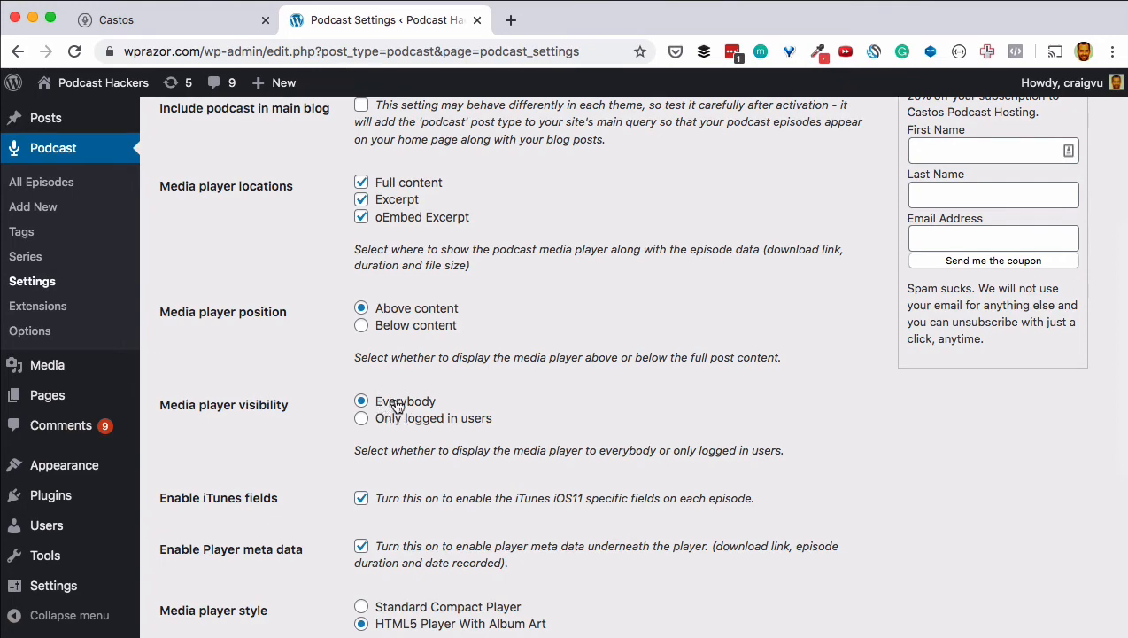
scroll(292, 368, "down", 3)
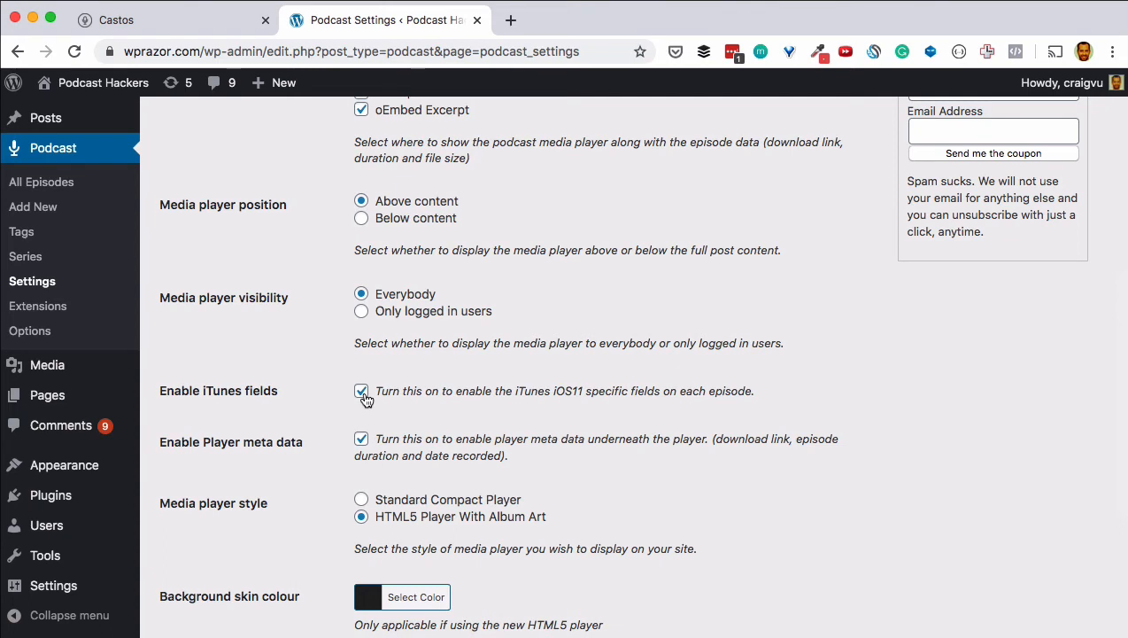
Step: Open the site in a new tab and test the episode's Play in new window link
right_click(101, 86)
left_click(121, 96)
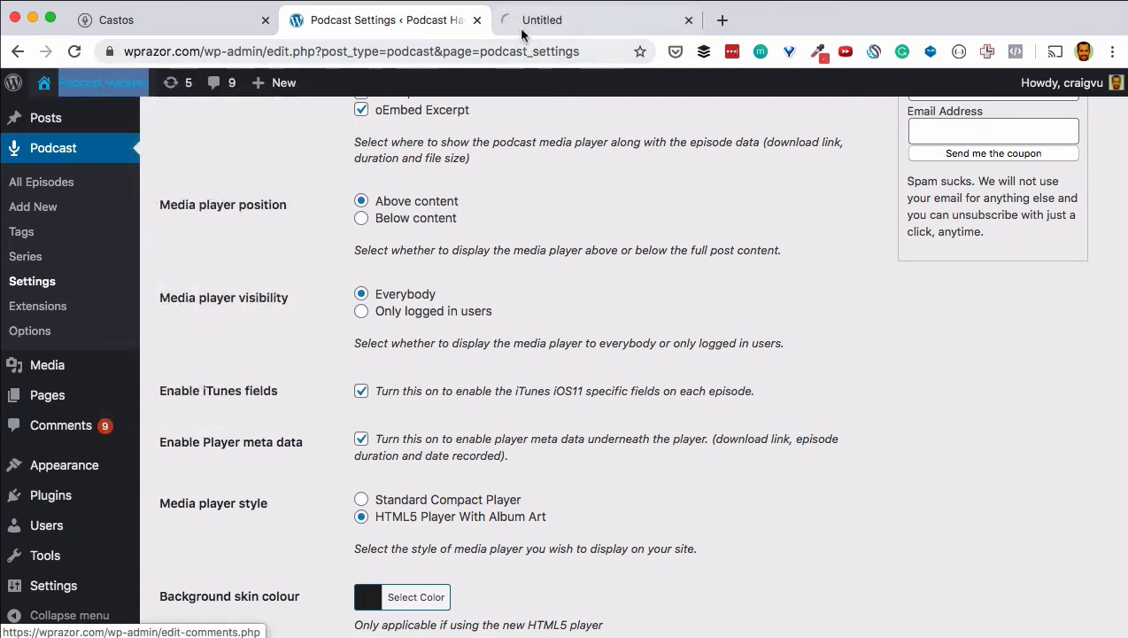
left_click(522, 34)
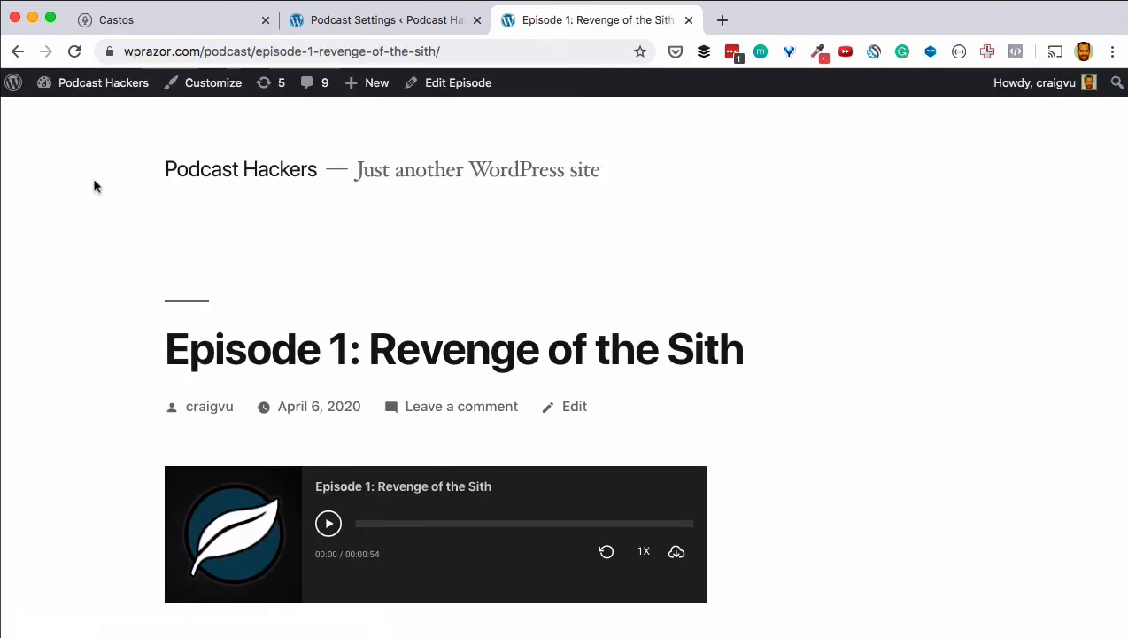
scroll(95, 186, "down", 4)
scroll(96, 186, "down", 5)
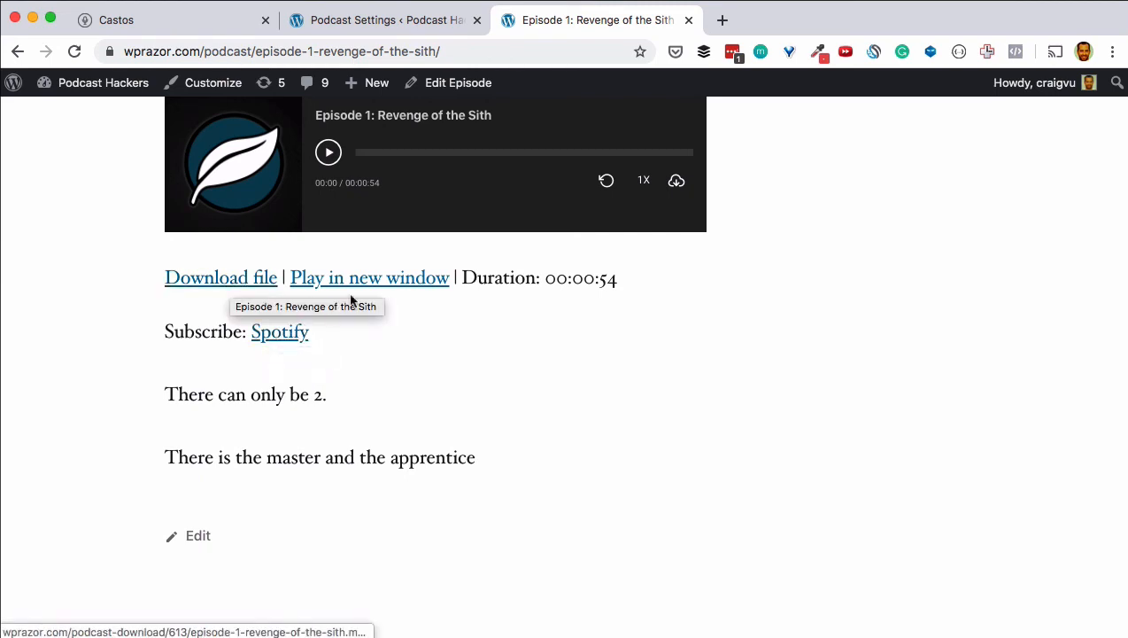
left_click(387, 290)
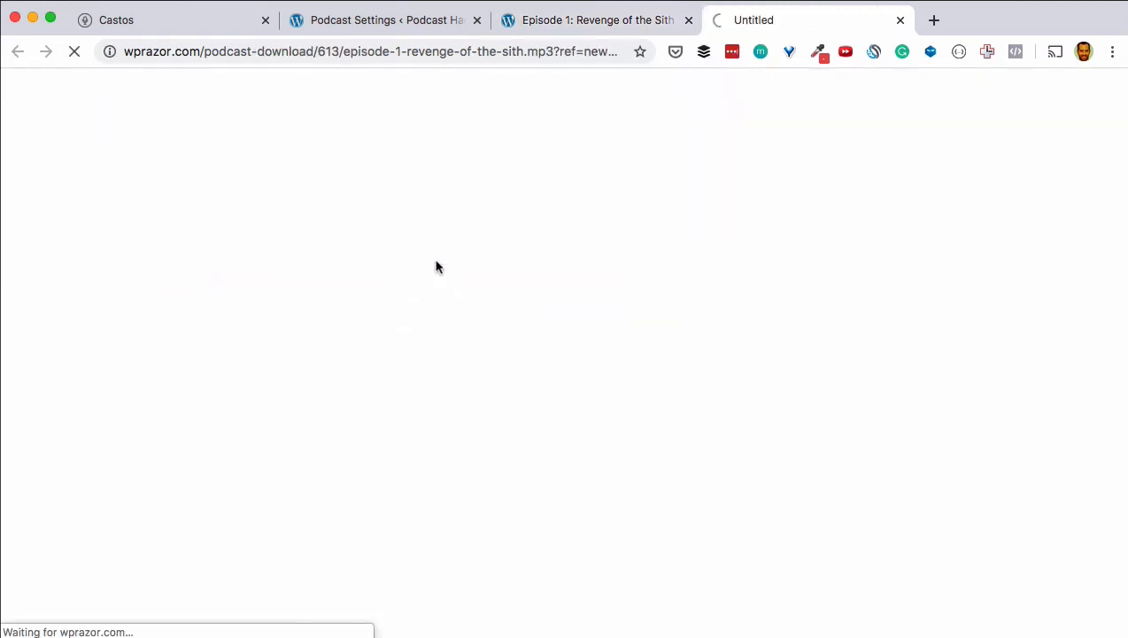
left_click(900, 19)
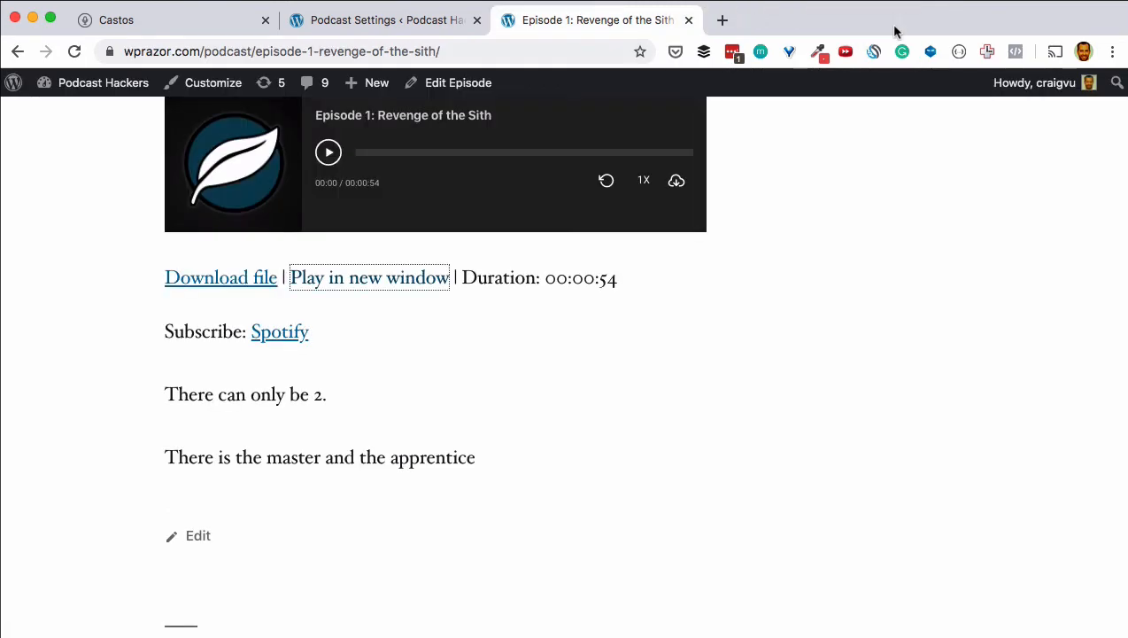
Step: Compare the episode page's player with Podcast Settings, finishing on the General settings tab
left_click(375, 19)
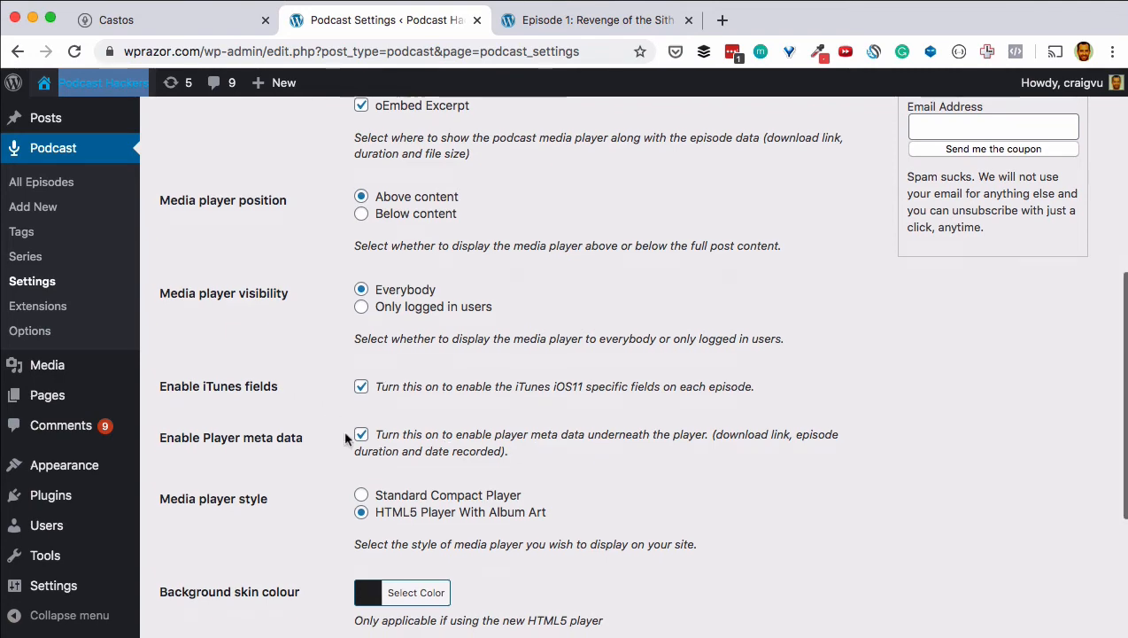
scroll(343, 429, "down", 3)
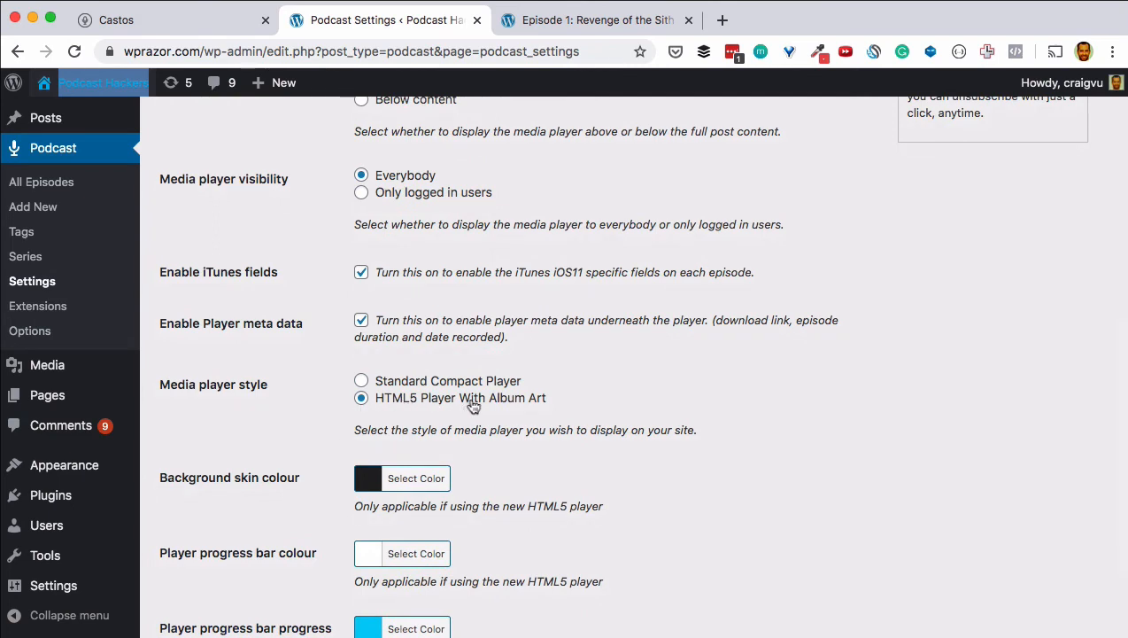
left_click(603, 19)
scroll(522, 306, "up", 1)
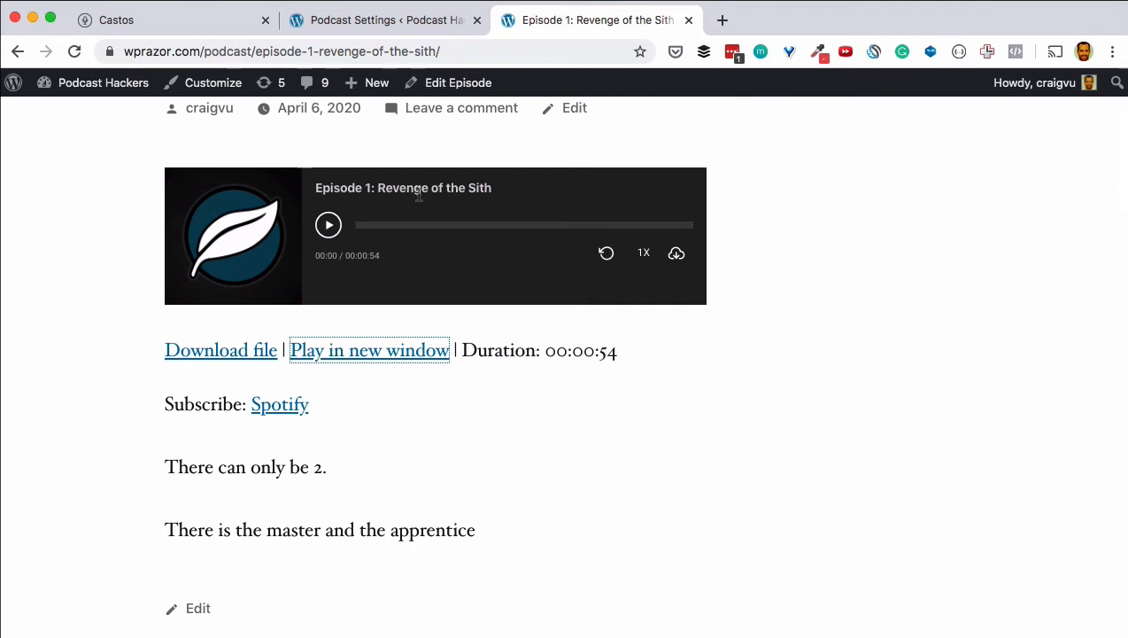
left_click(368, 34)
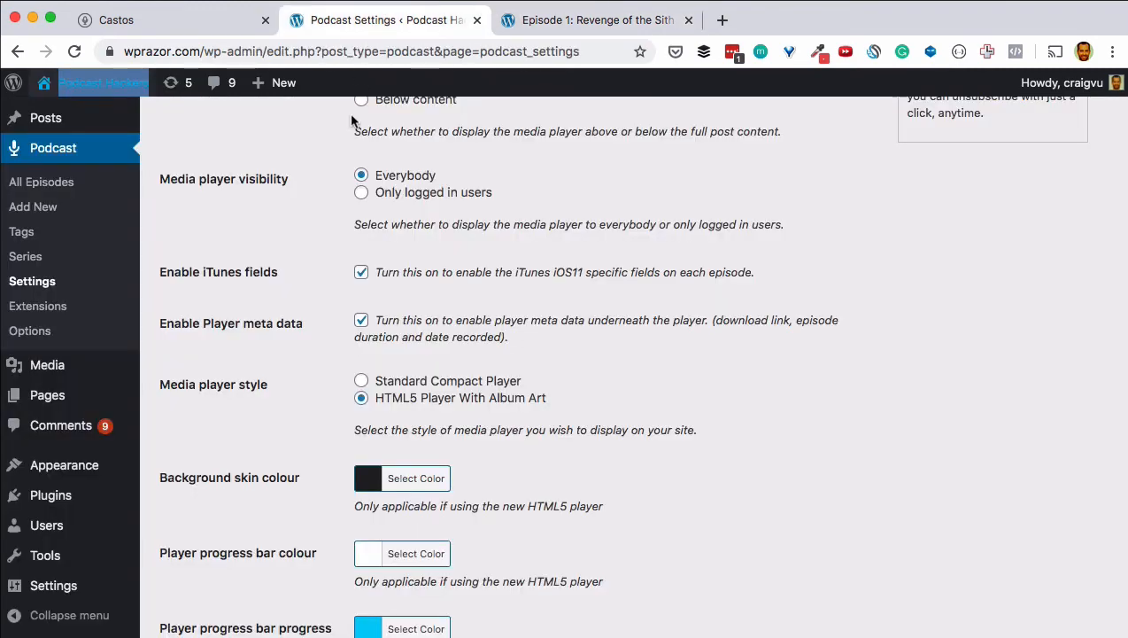
scroll(271, 355, "down", 2)
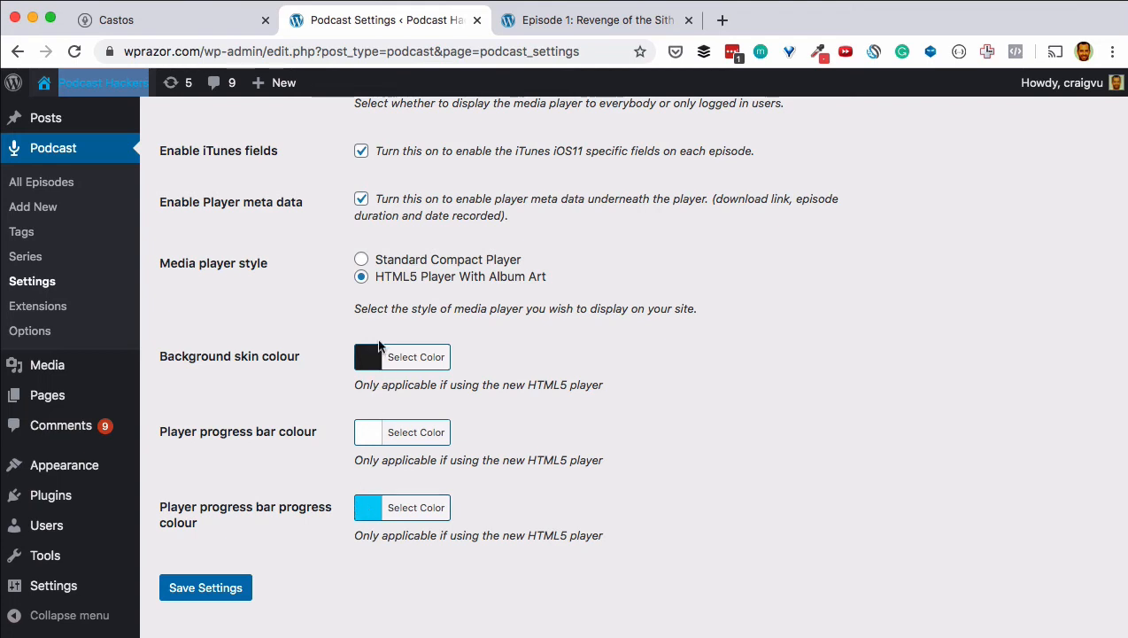
left_click(550, 29)
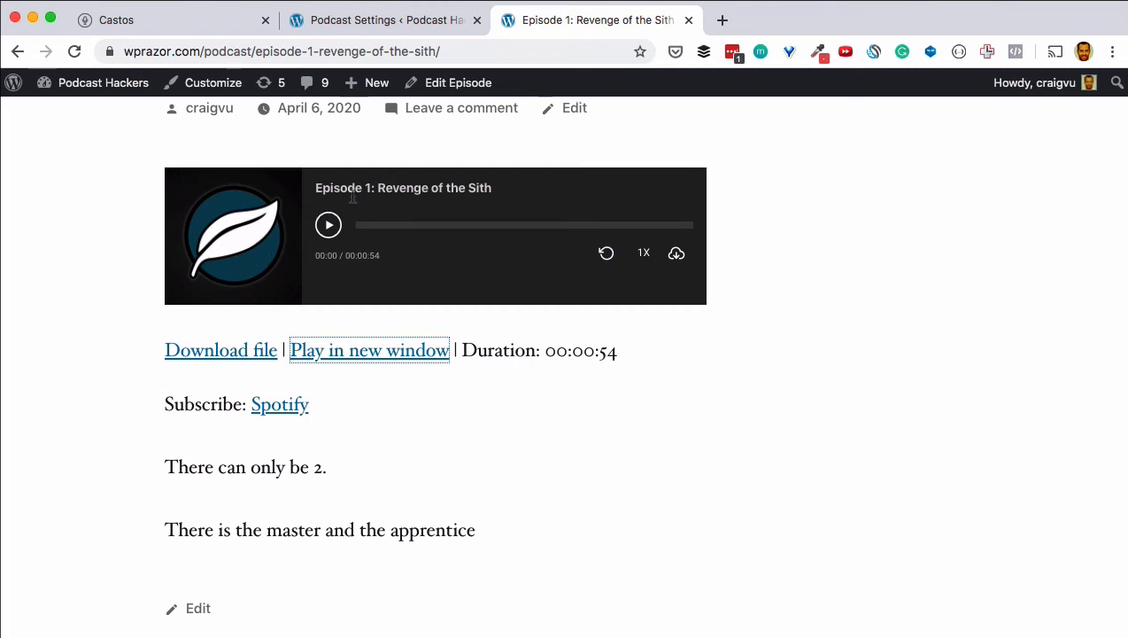
left_click(372, 23)
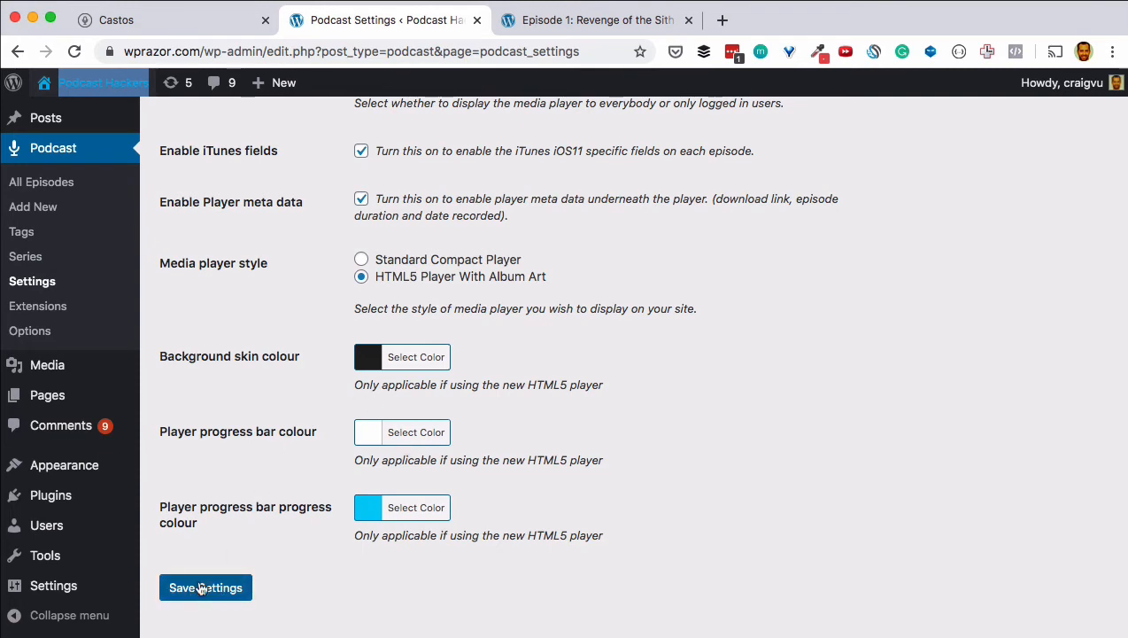
scroll(247, 523, "up", 5)
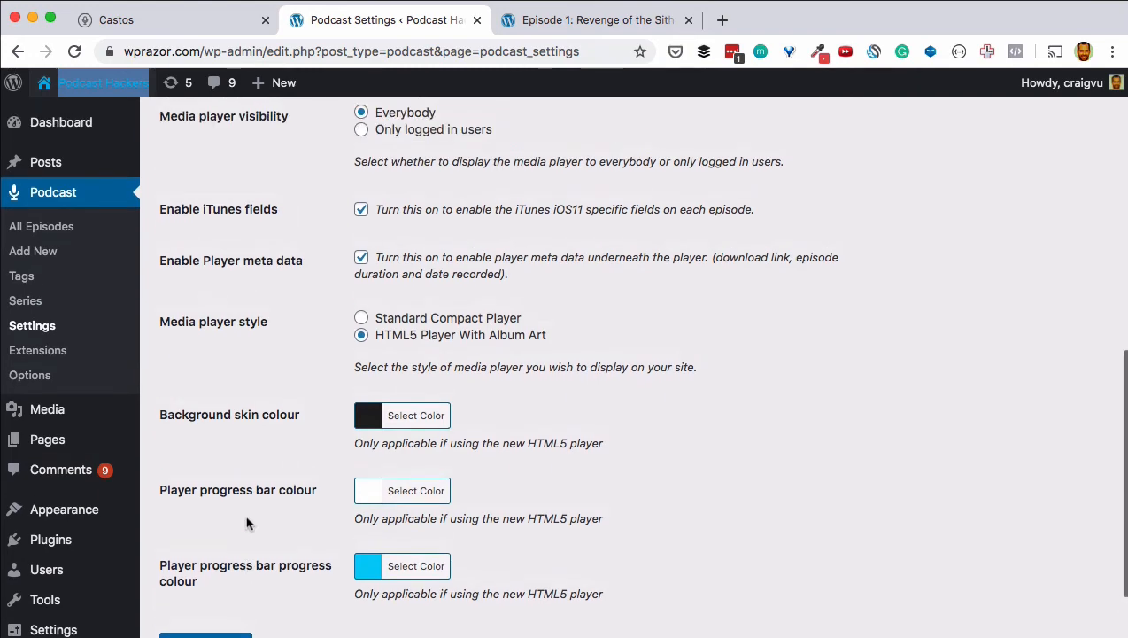
scroll(247, 524, "up", 10)
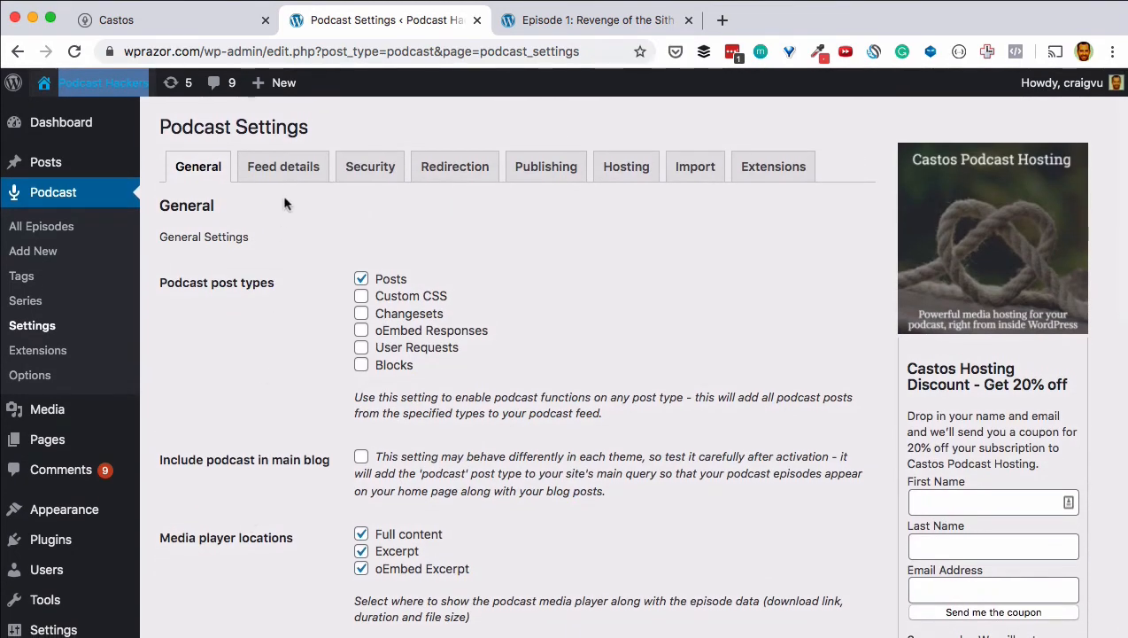
Step: In Feed details, set the secondary sub-category to Performing Arts
left_click(285, 173)
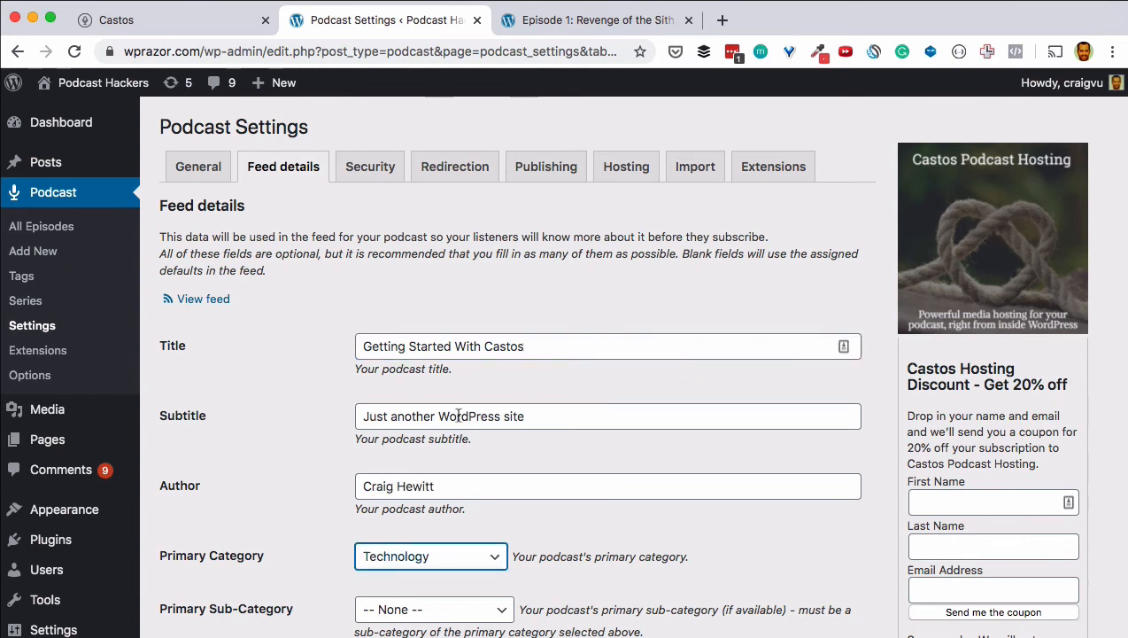
scroll(306, 455, "down", 5)
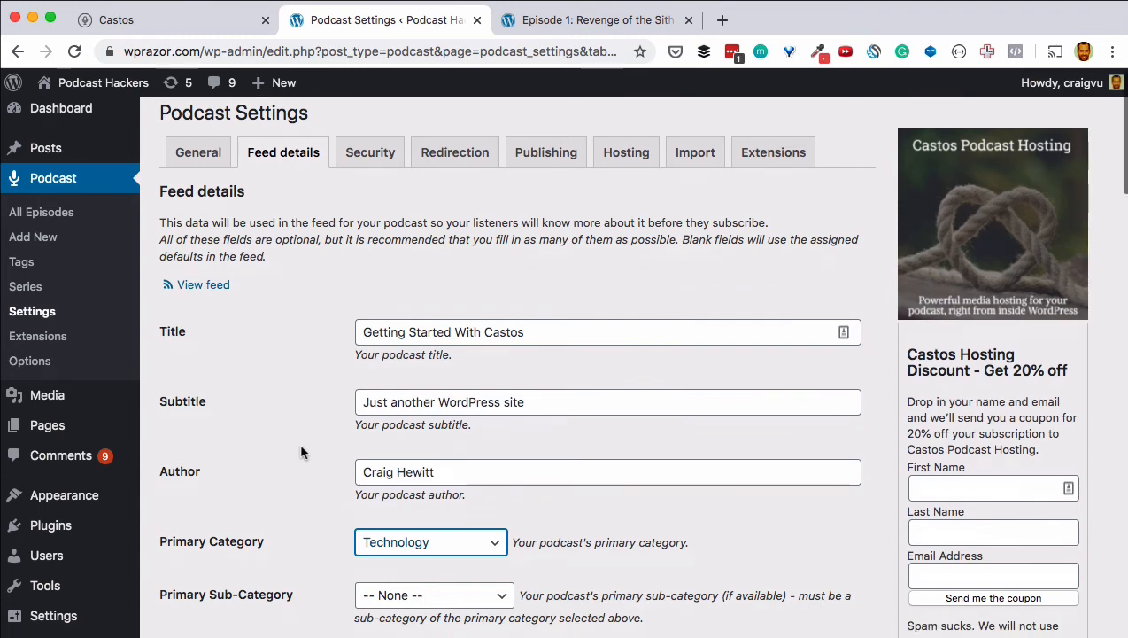
scroll(301, 453, "down", 2)
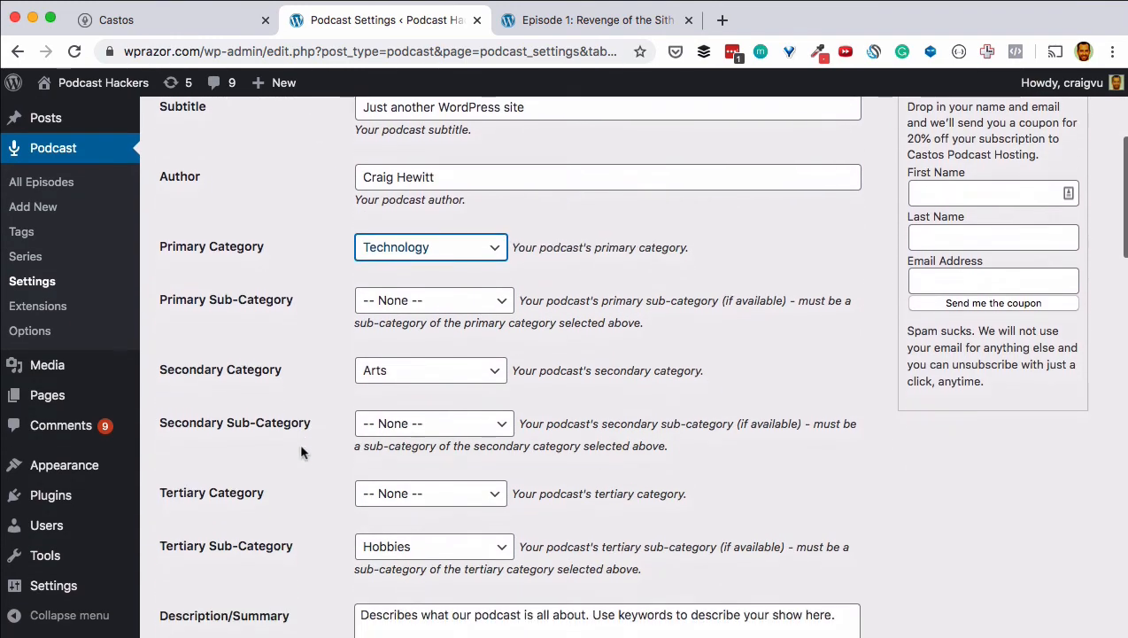
scroll(339, 343, "down", 1)
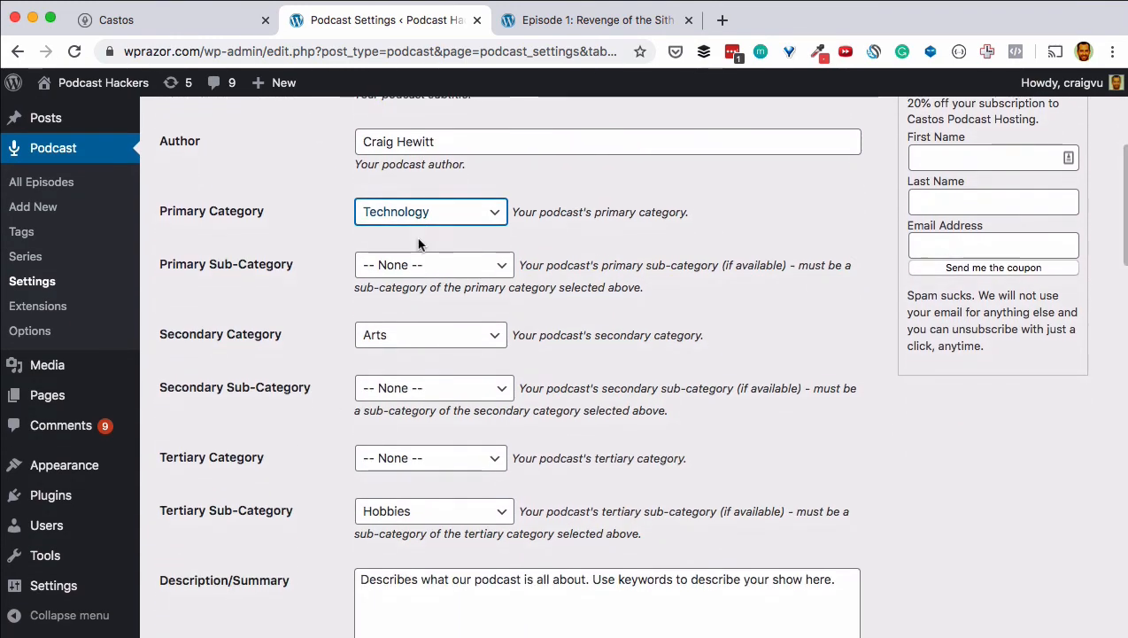
left_click(410, 386)
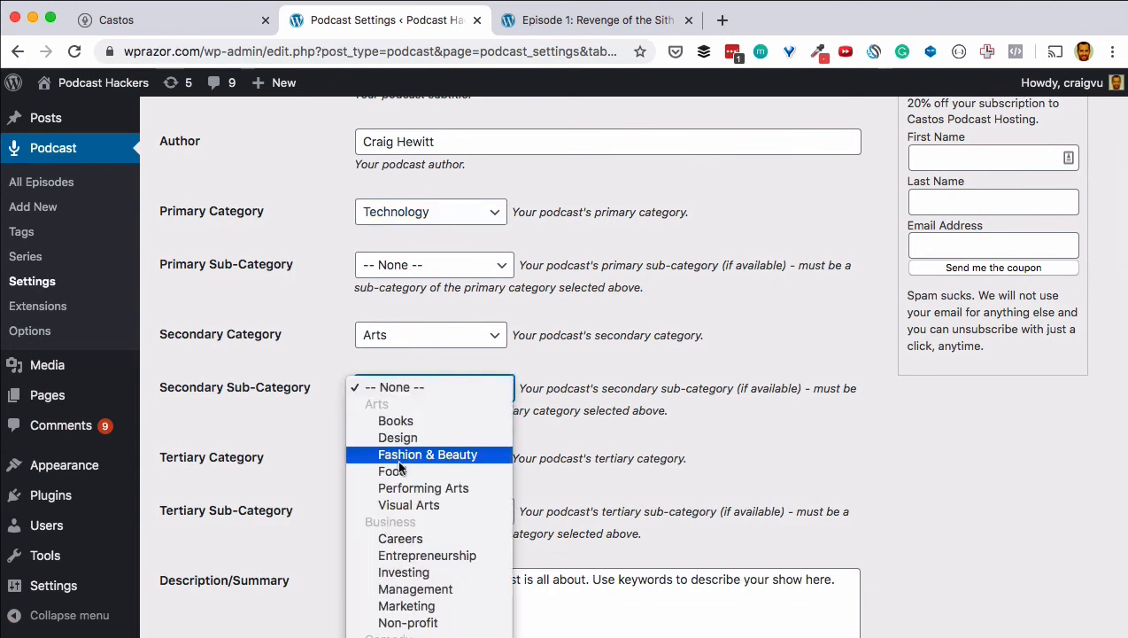
left_click(396, 490)
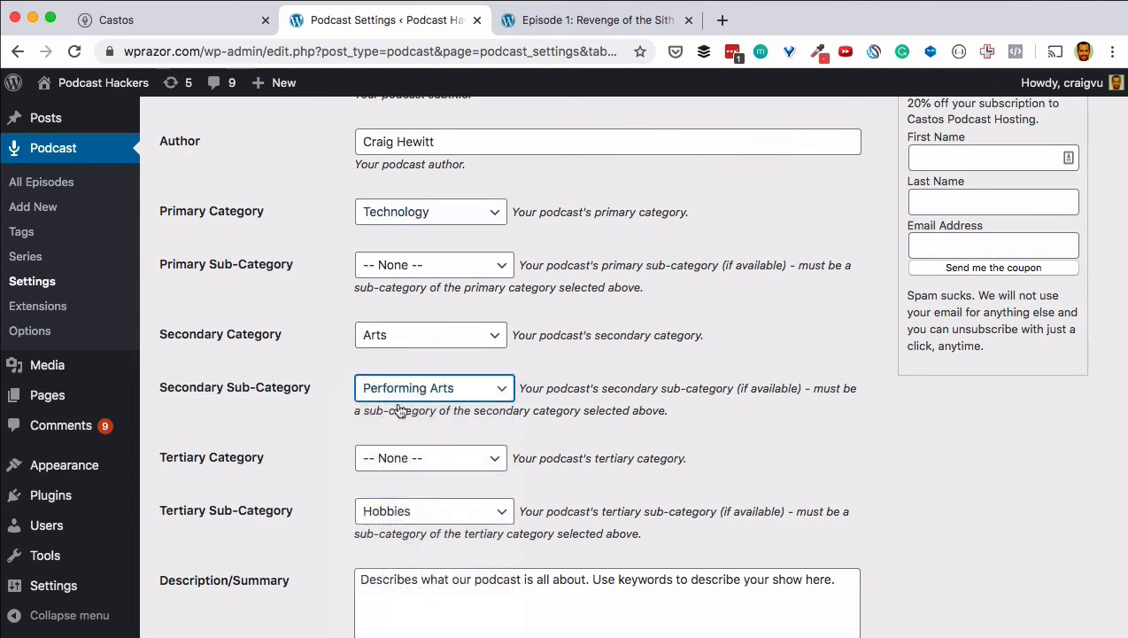
Step: Set the tertiary category to Education with sub-category How to
left_click(430, 457)
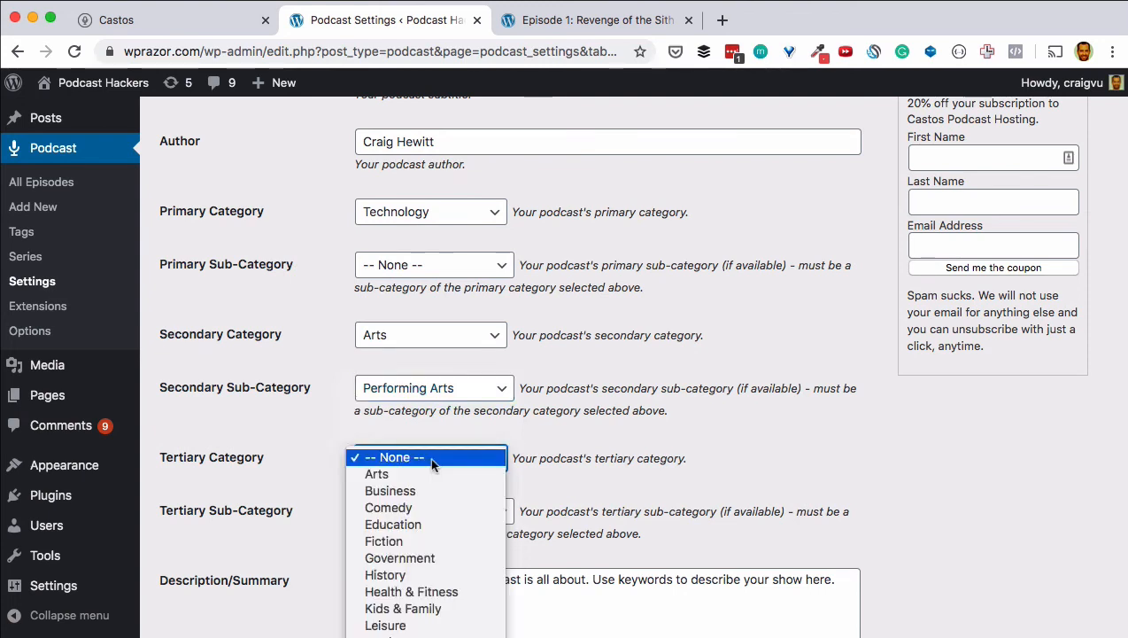
left_click(413, 530)
left_click(411, 515)
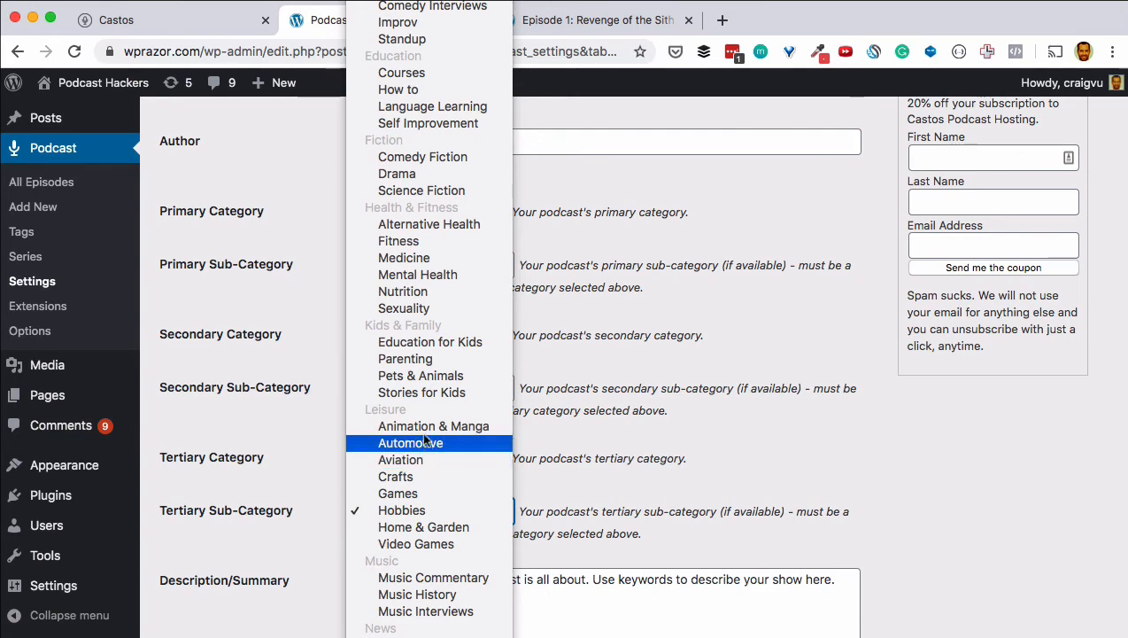
left_click(416, 89)
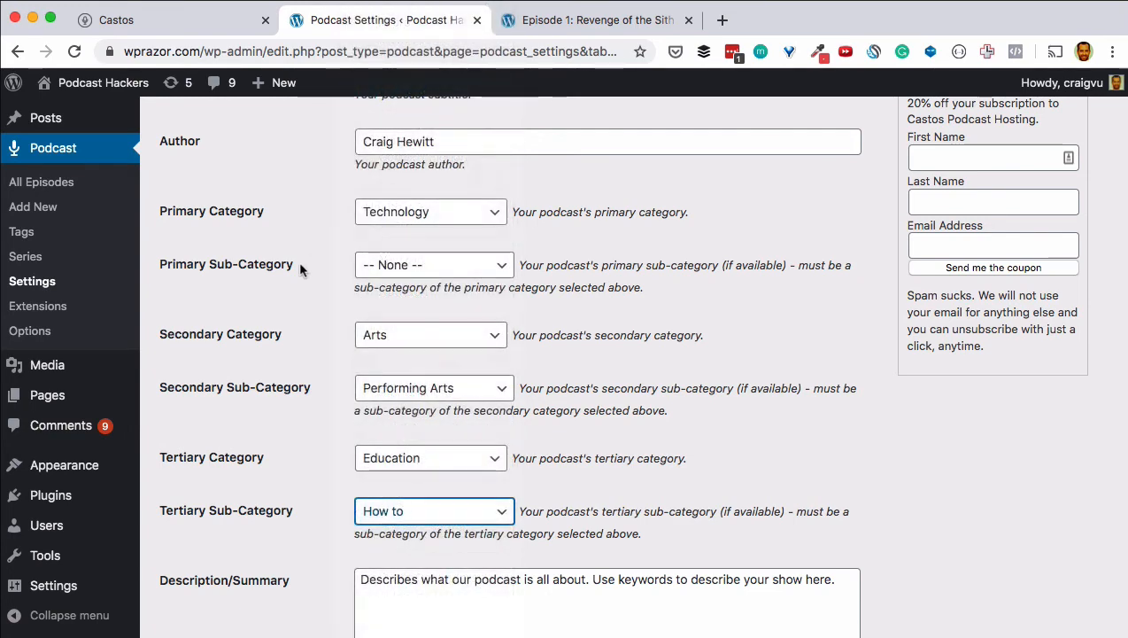
scroll(297, 261, "down", 3)
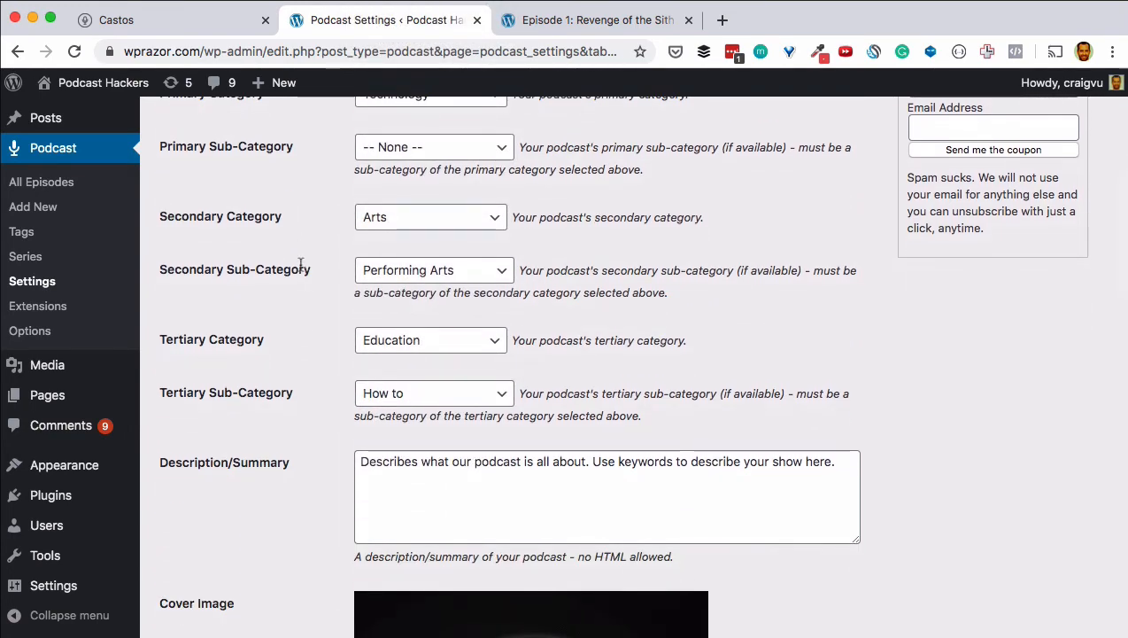
scroll(301, 266, "down", 1)
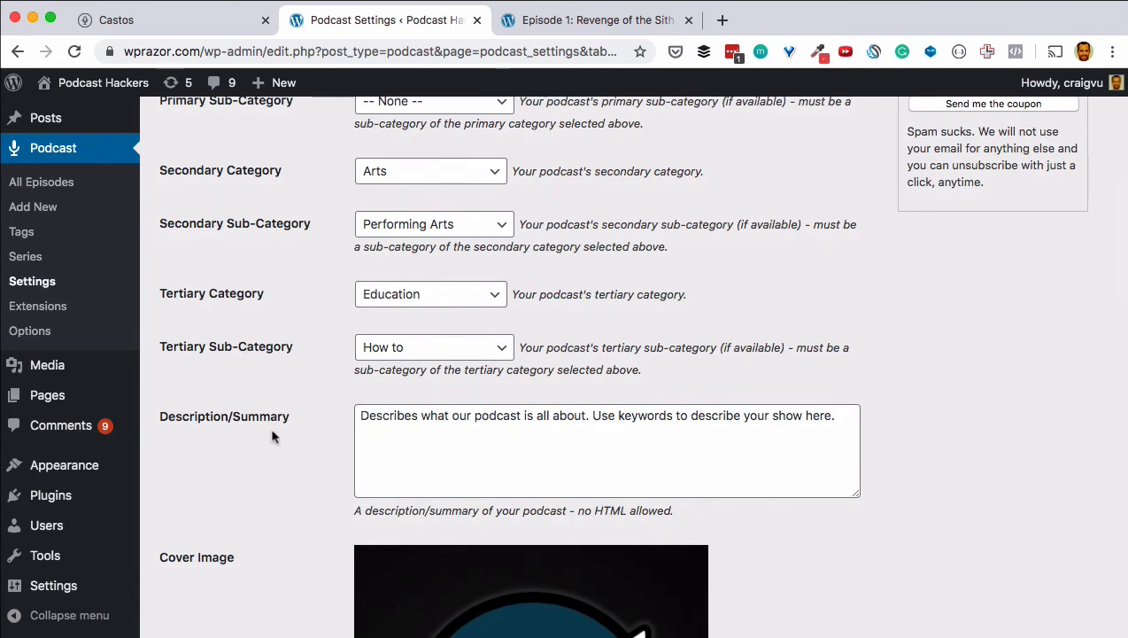
Step: Choose the red Audience image from the Media Library as the new cover image
scroll(272, 435, "down", 5)
scroll(272, 435, "down", 4)
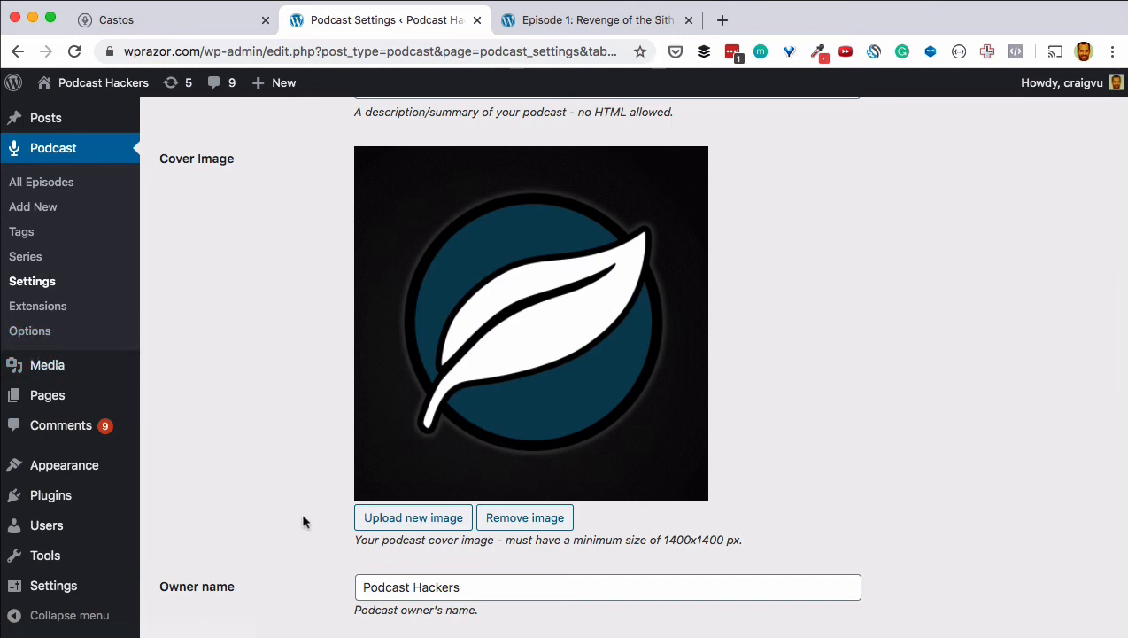
left_click(428, 522)
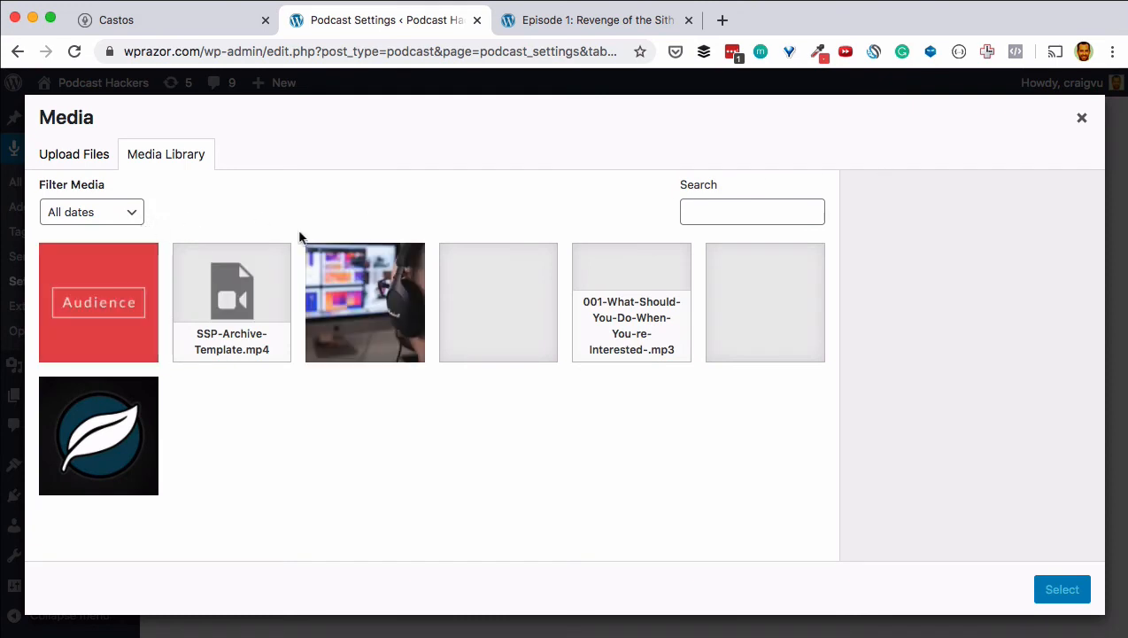
left_click(91, 298)
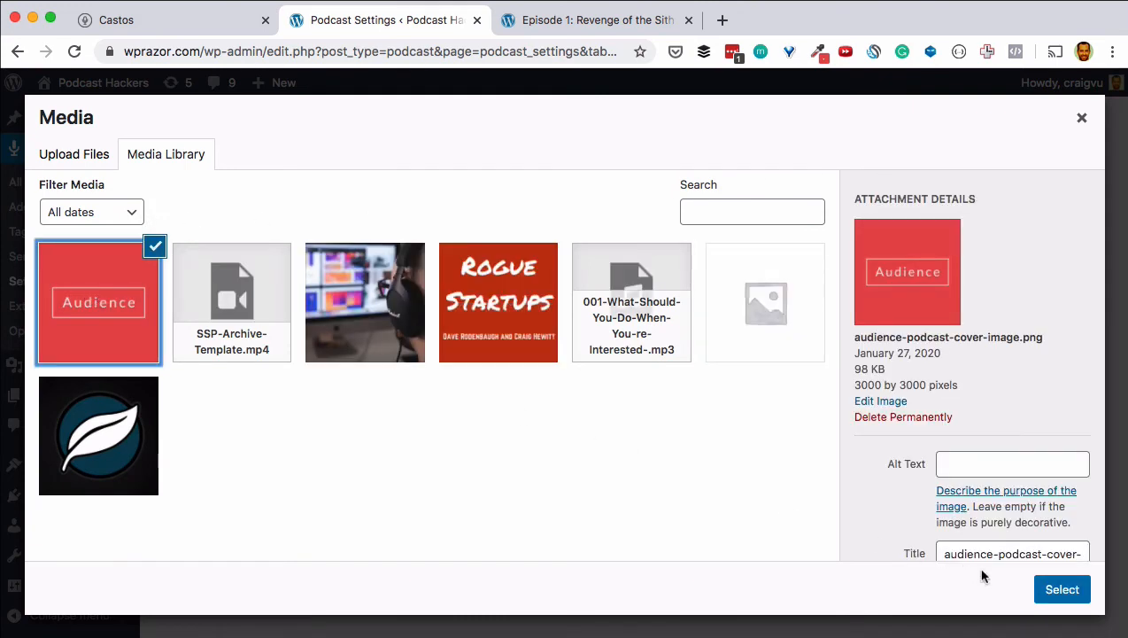
left_click(1060, 592)
scroll(210, 333, "down", 5)
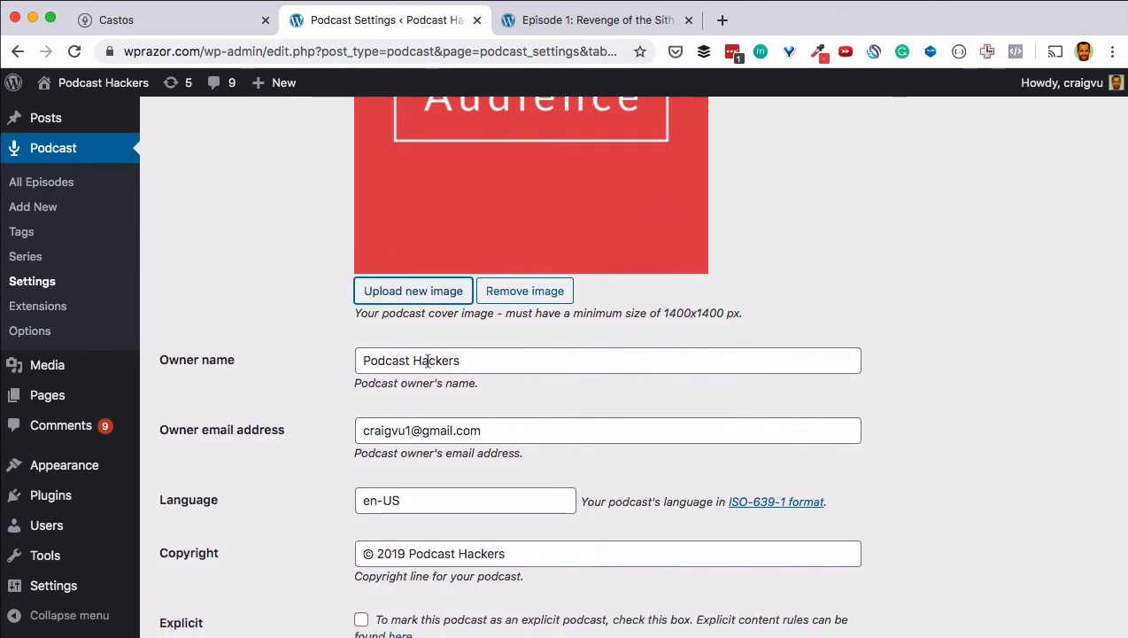
Step: Replace the owner name and owner email with the host's own name and e-mail address
triple_click(434, 361)
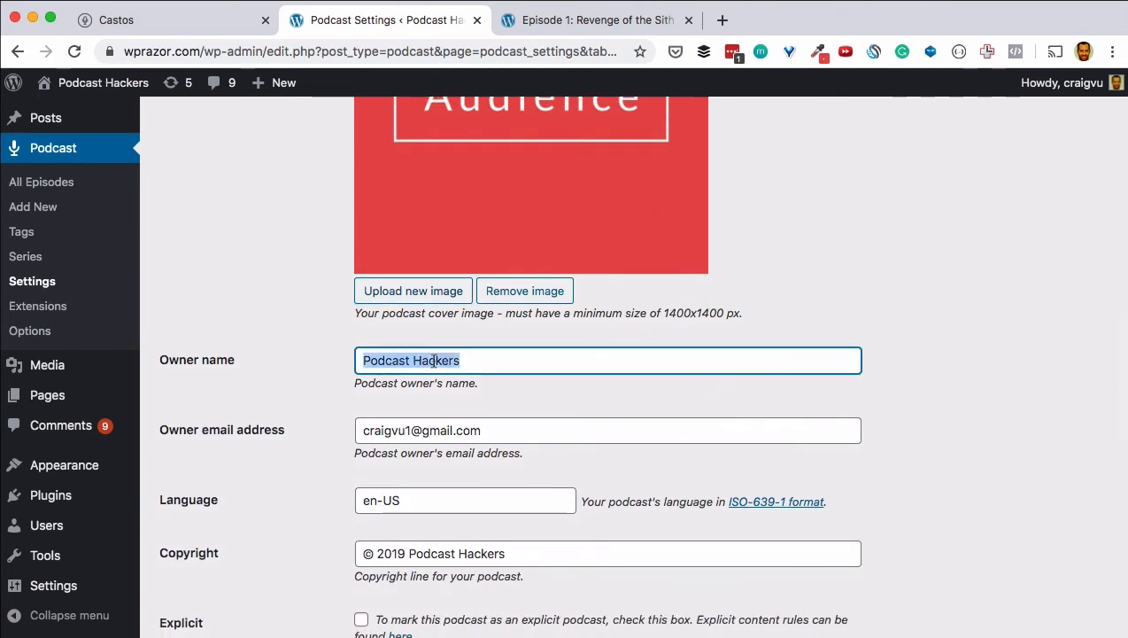
type("Craig Hewitt")
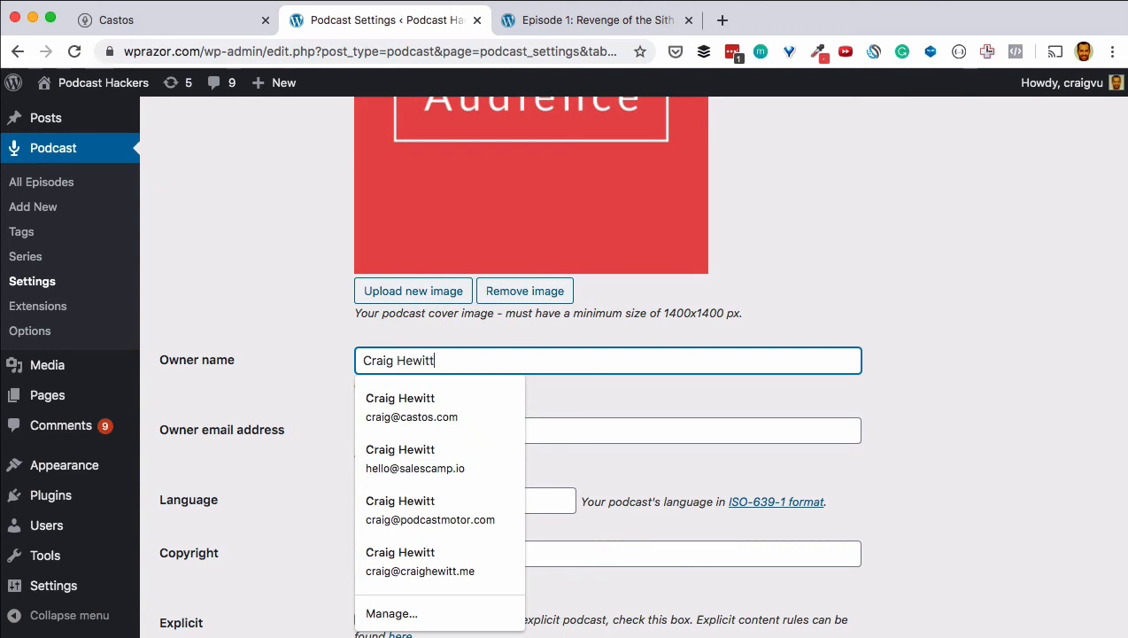
key("Tab")
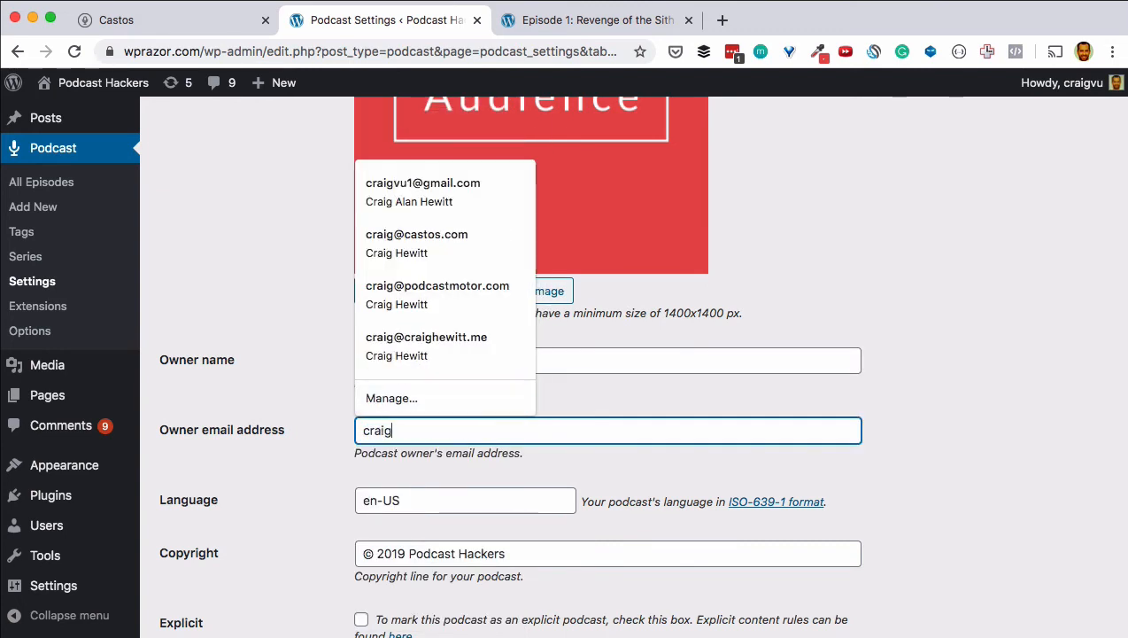
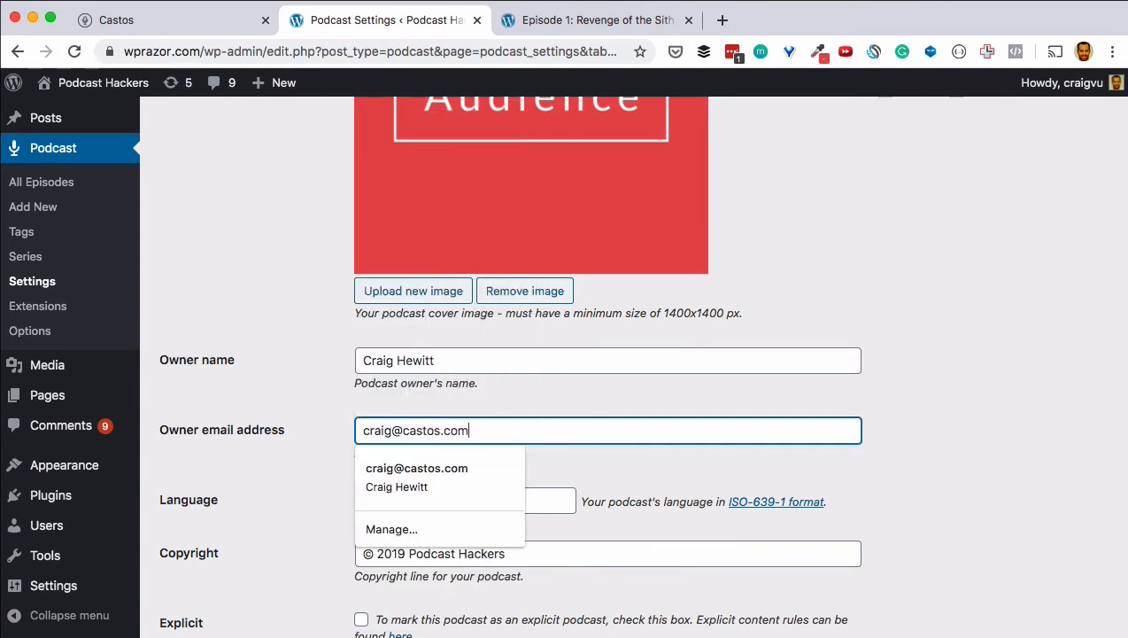
key("Tab")
Step: Change the copyright year from 2019 to 2020, reading "© 2020 Podcast Hackers"
scroll(285, 395, "down", 5)
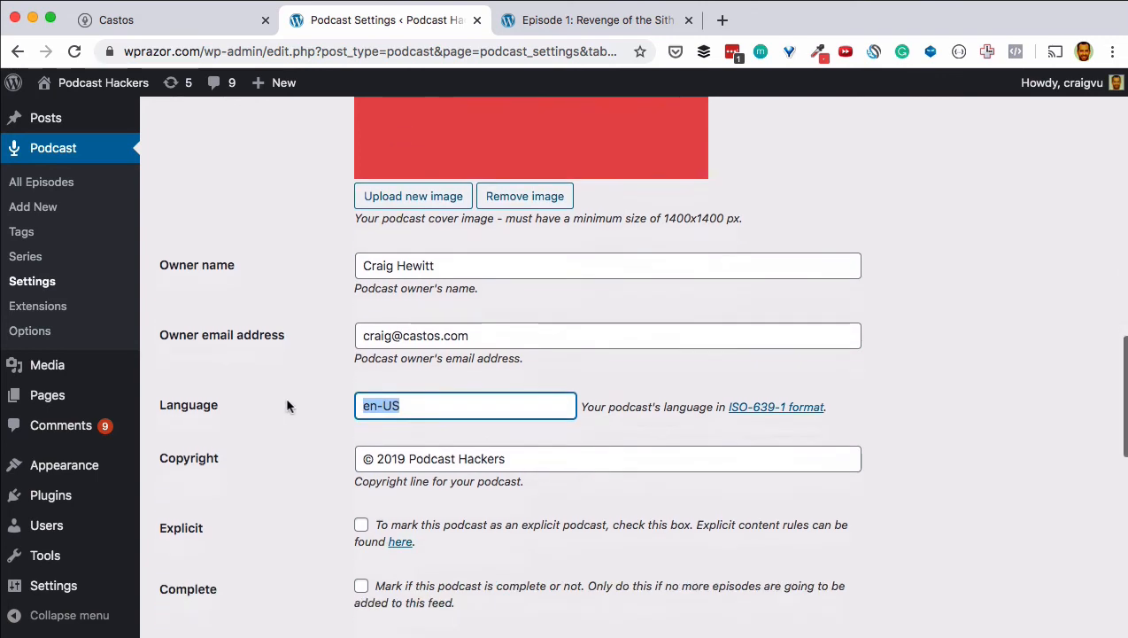
double_click(395, 399)
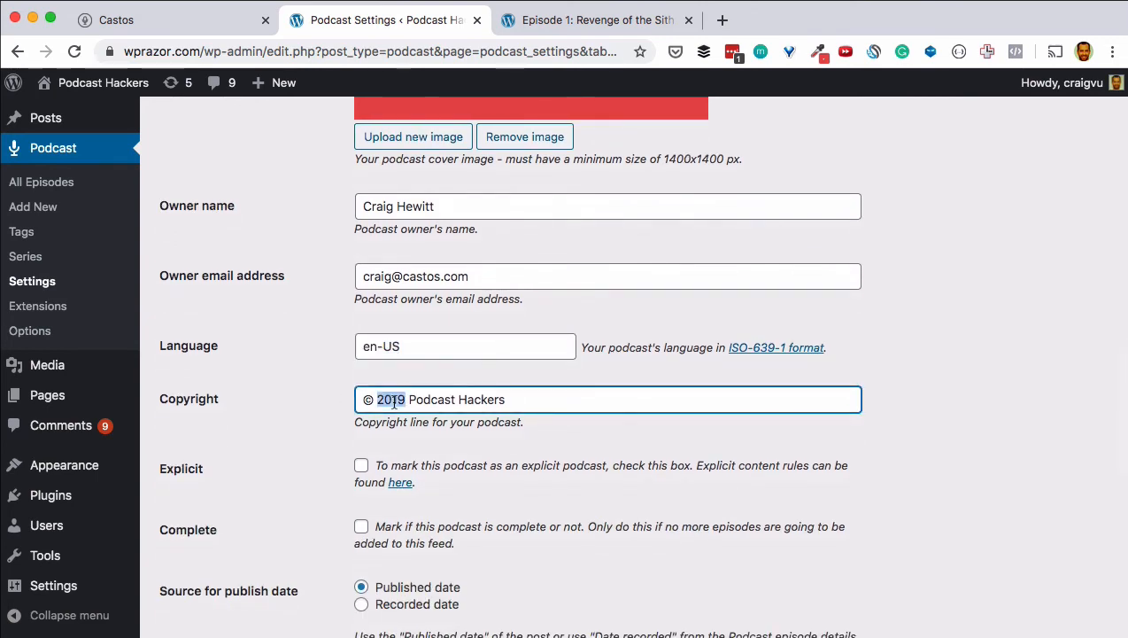
type("2020")
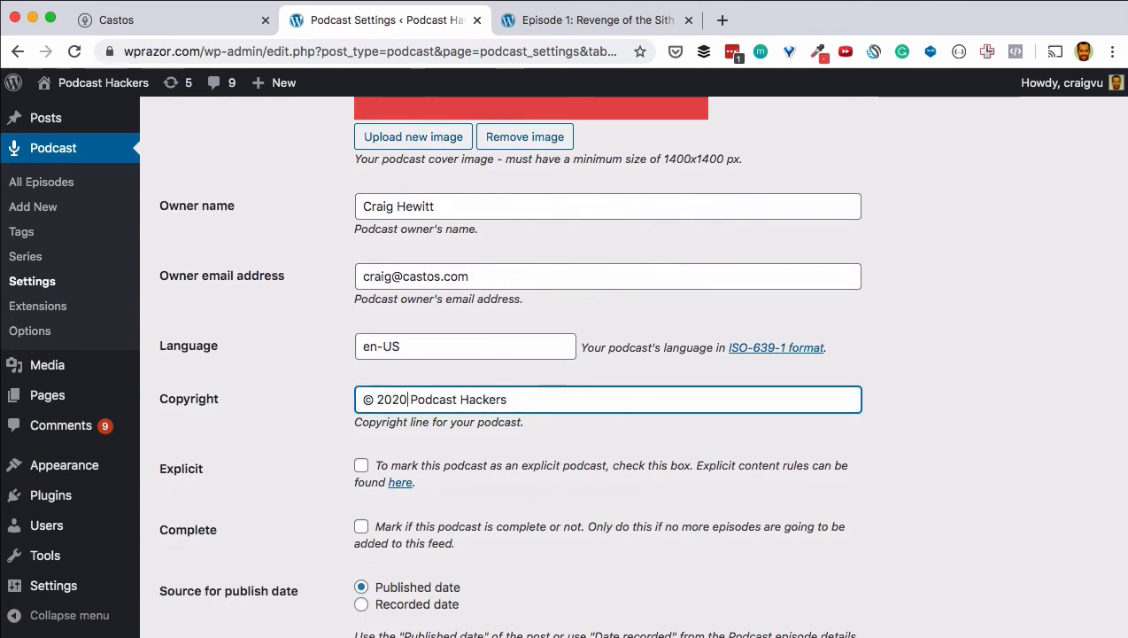
left_click(235, 409)
scroll(235, 410, "down", 3)
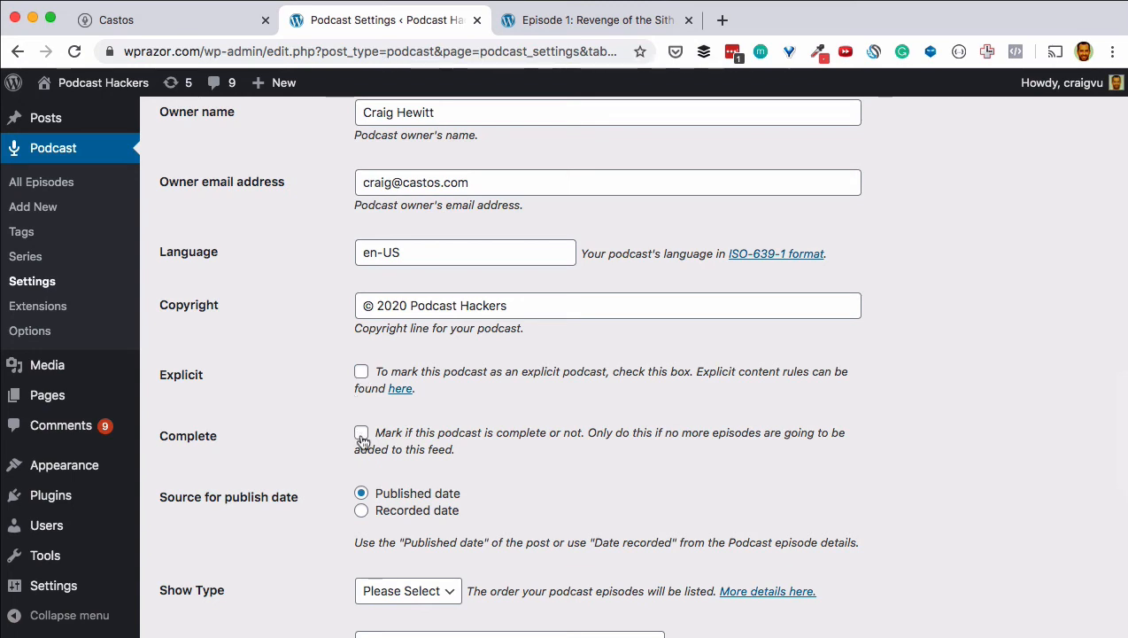
scroll(305, 401, "down", 8)
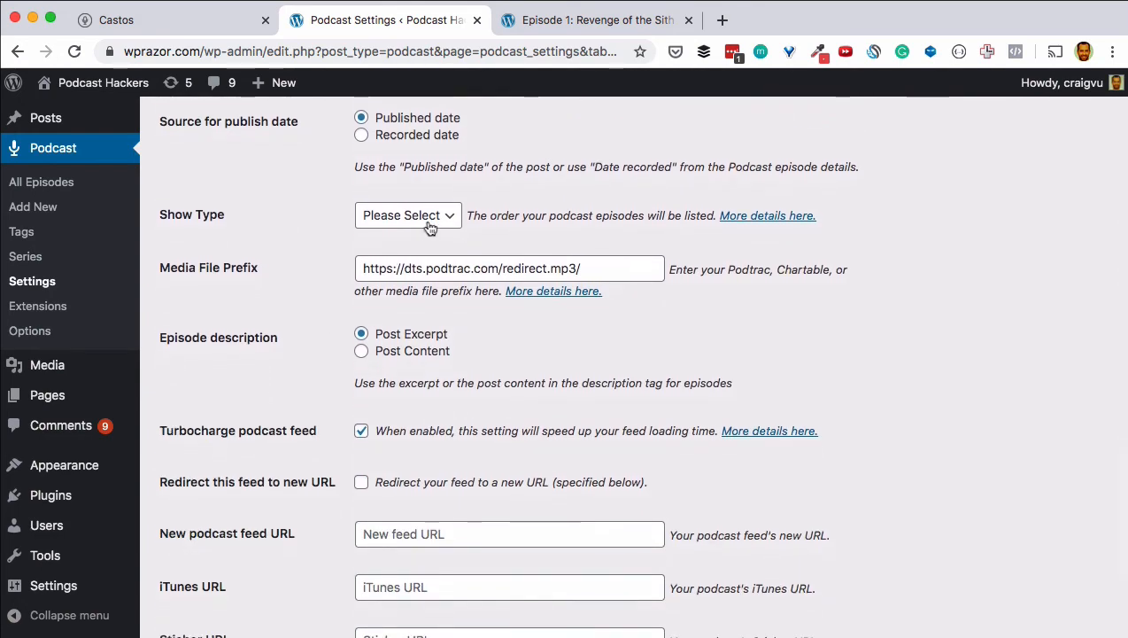
left_click(429, 221)
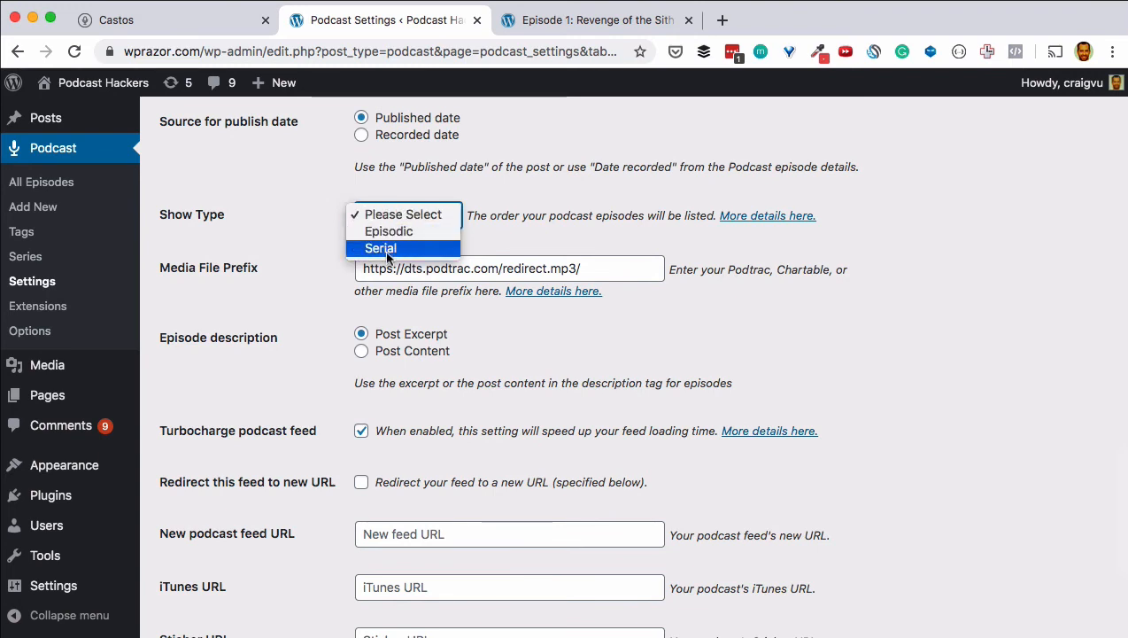
left_click(279, 220)
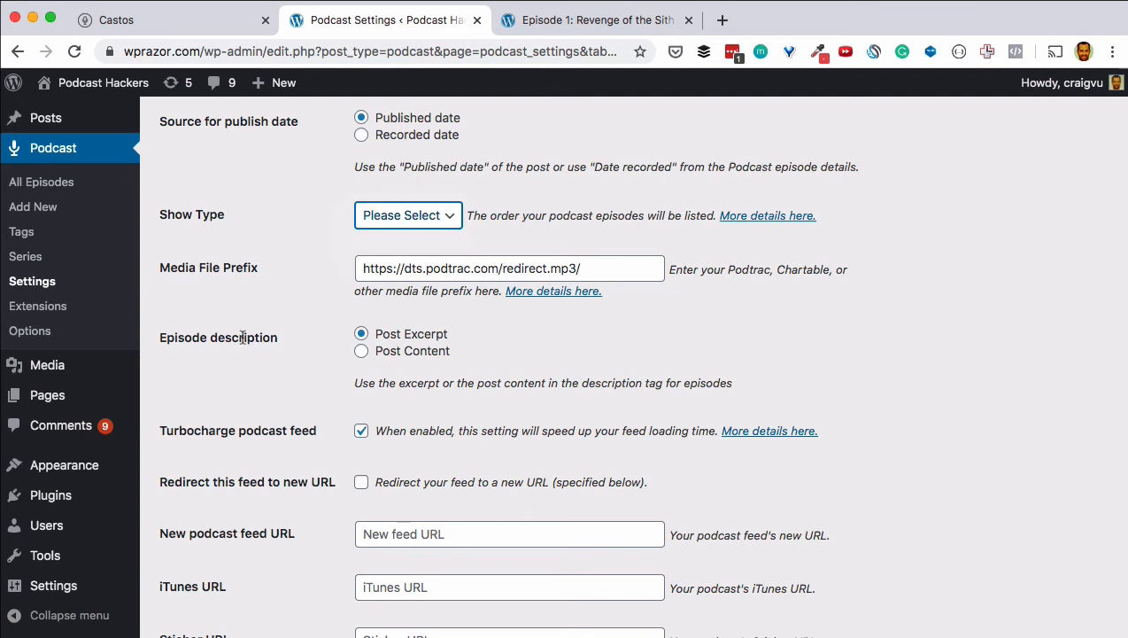
left_click(361, 353)
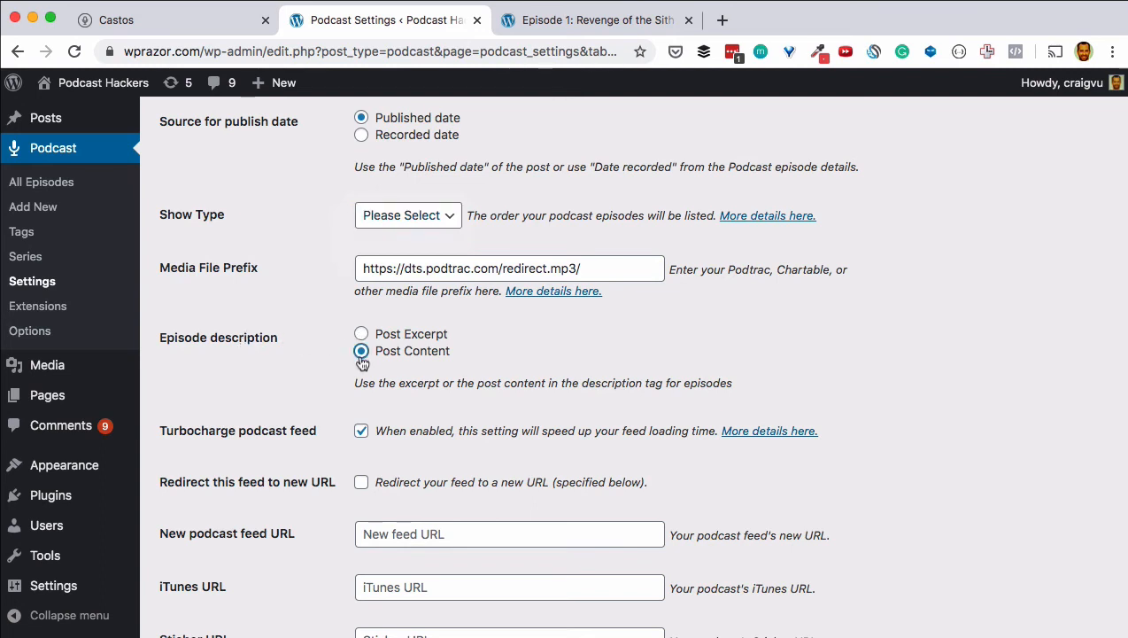
left_click(362, 337)
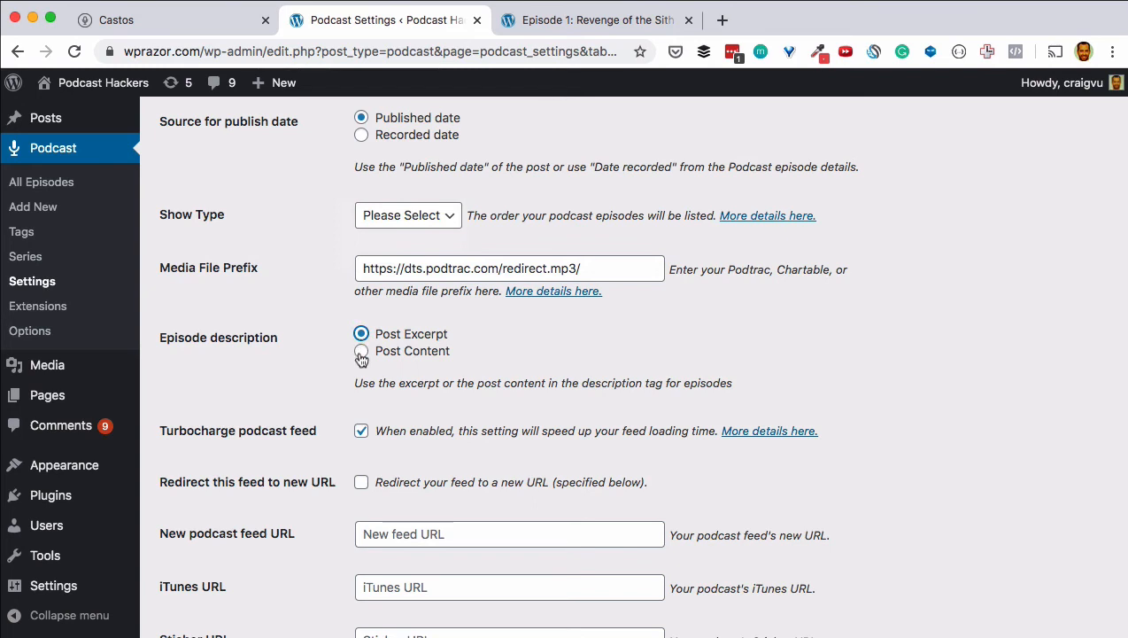
scroll(230, 395, "down", 1)
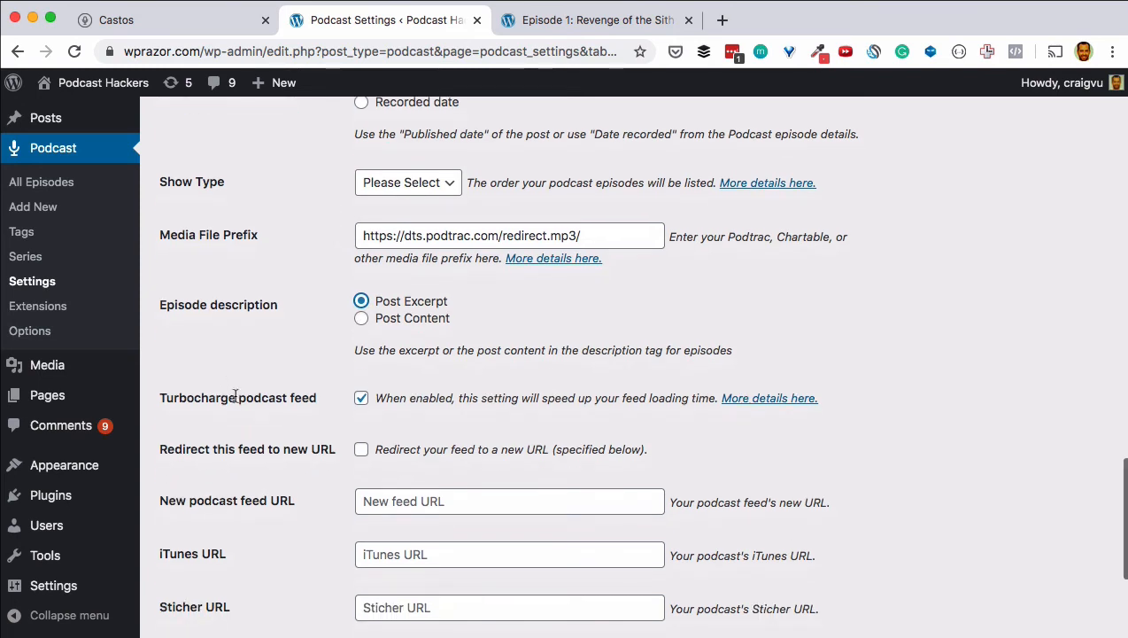
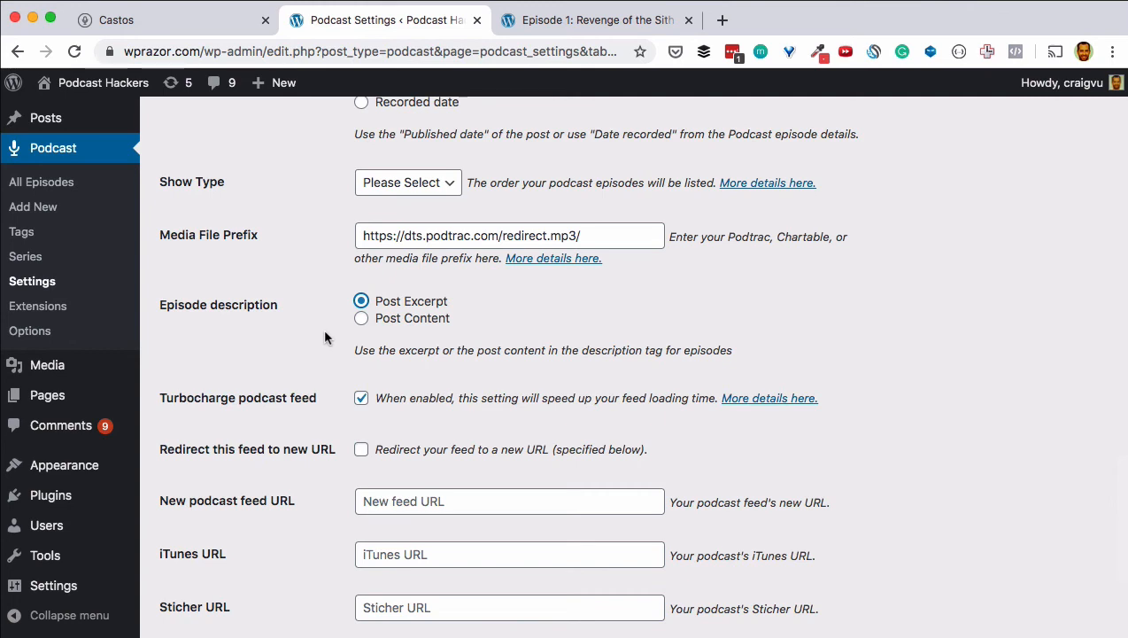
Step: Disable 'Turbocharge podcast feed' and enable 'Redirect this feed to new URL'
left_click(361, 397)
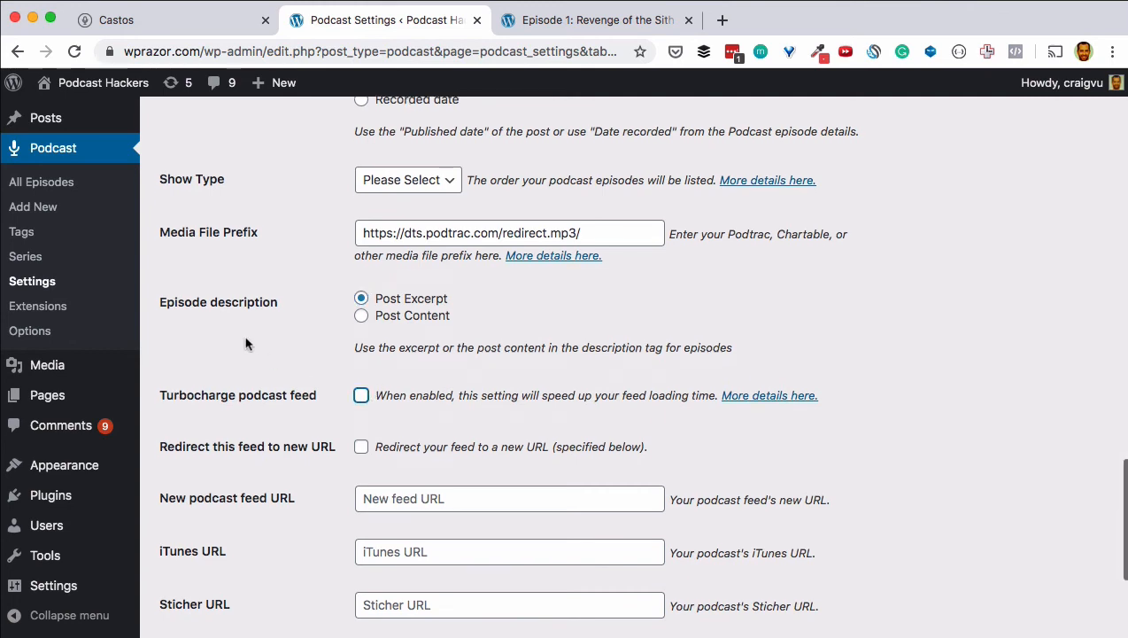
scroll(246, 343, "down", 3)
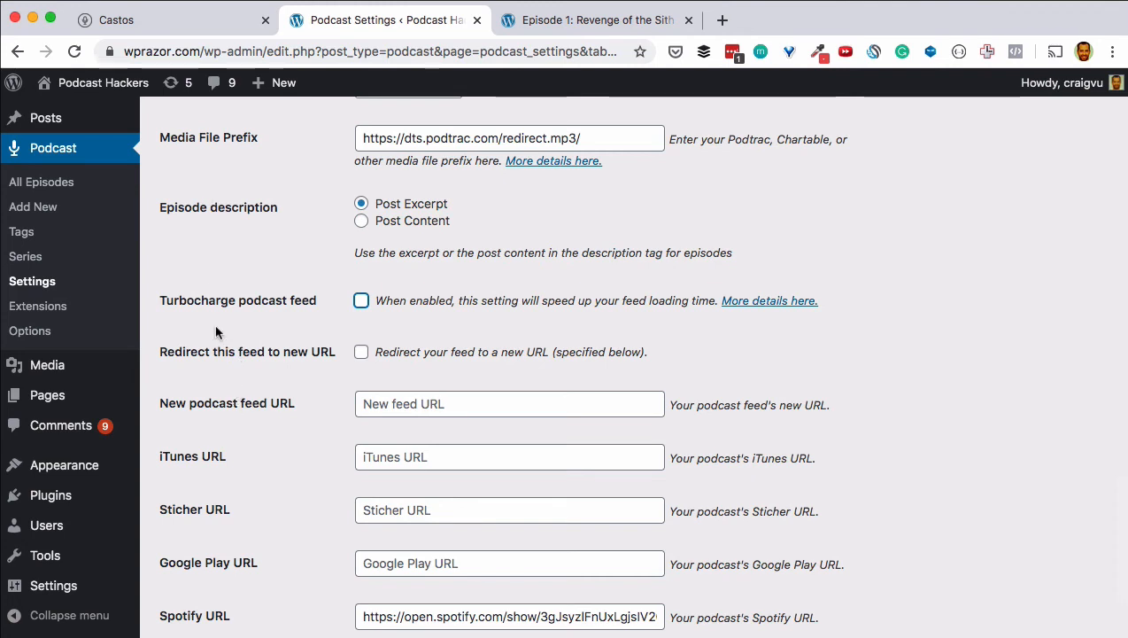
left_click(361, 352)
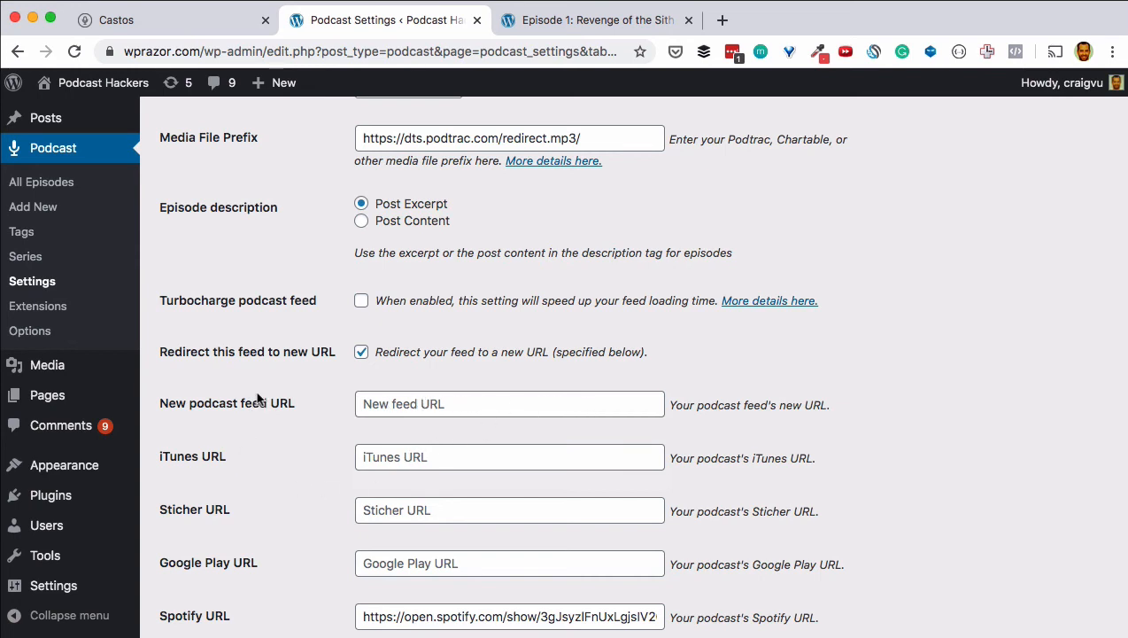
scroll(257, 399, "down", 2)
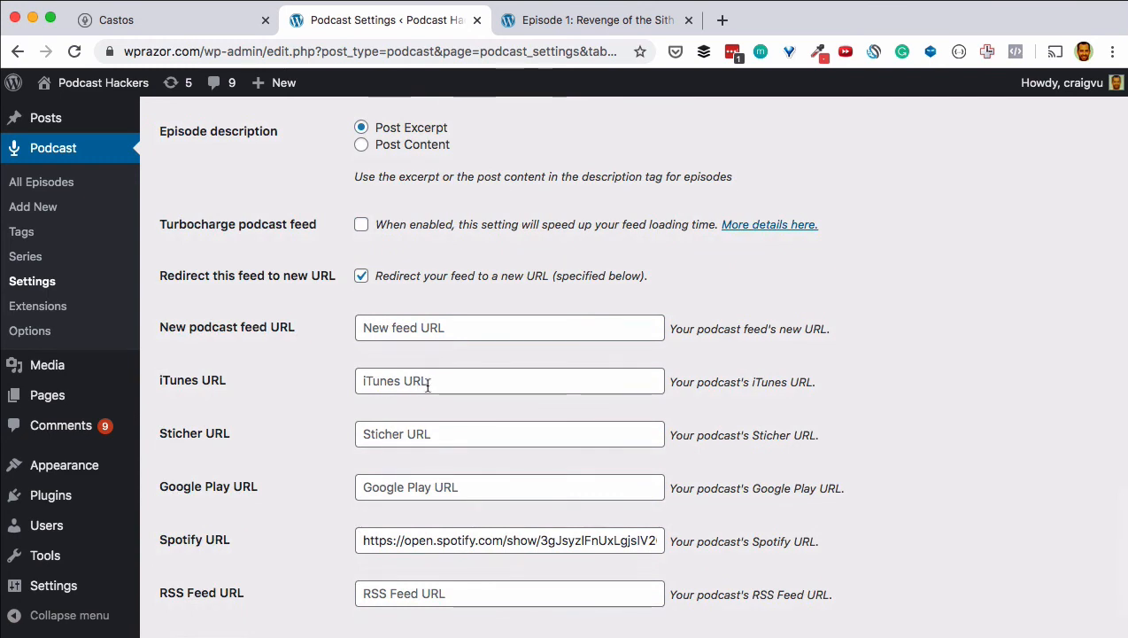
Step: Fill the iTunes URL with the saved podcast address and enter 'stichcher.com' for Stitcher
left_click(611, 19)
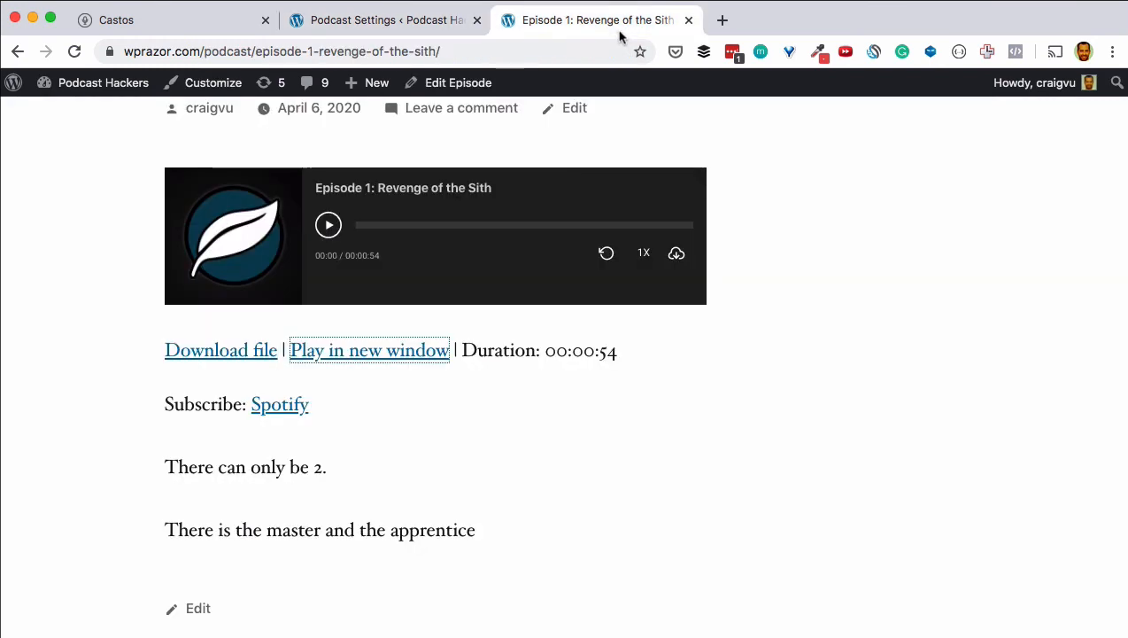
left_click(403, 22)
left_click(410, 386)
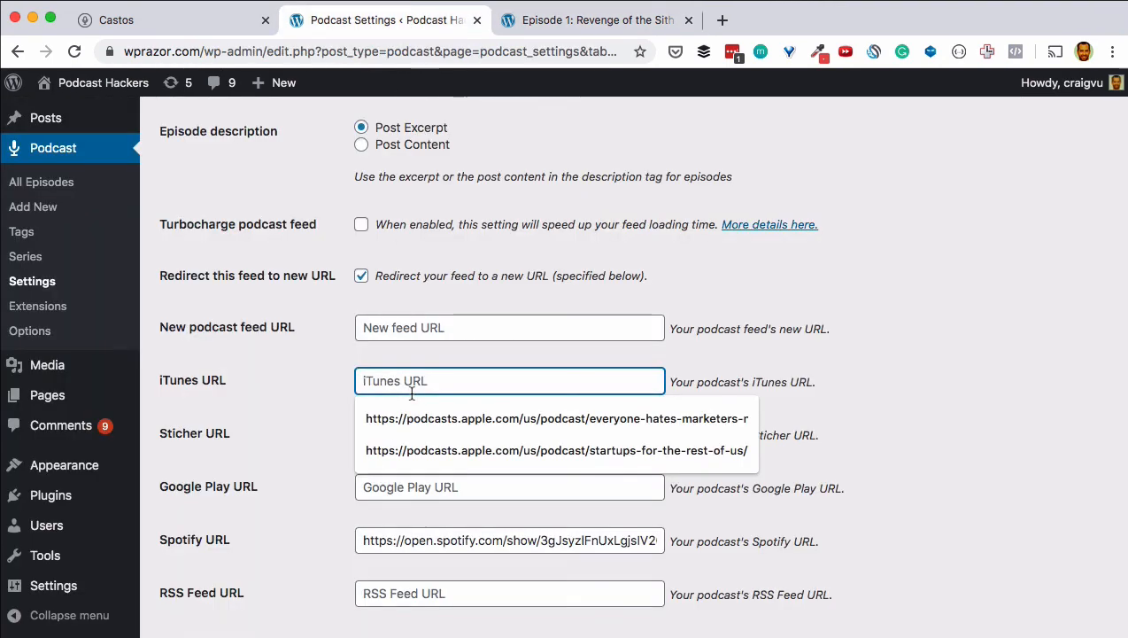
left_click(415, 445)
left_click(399, 439)
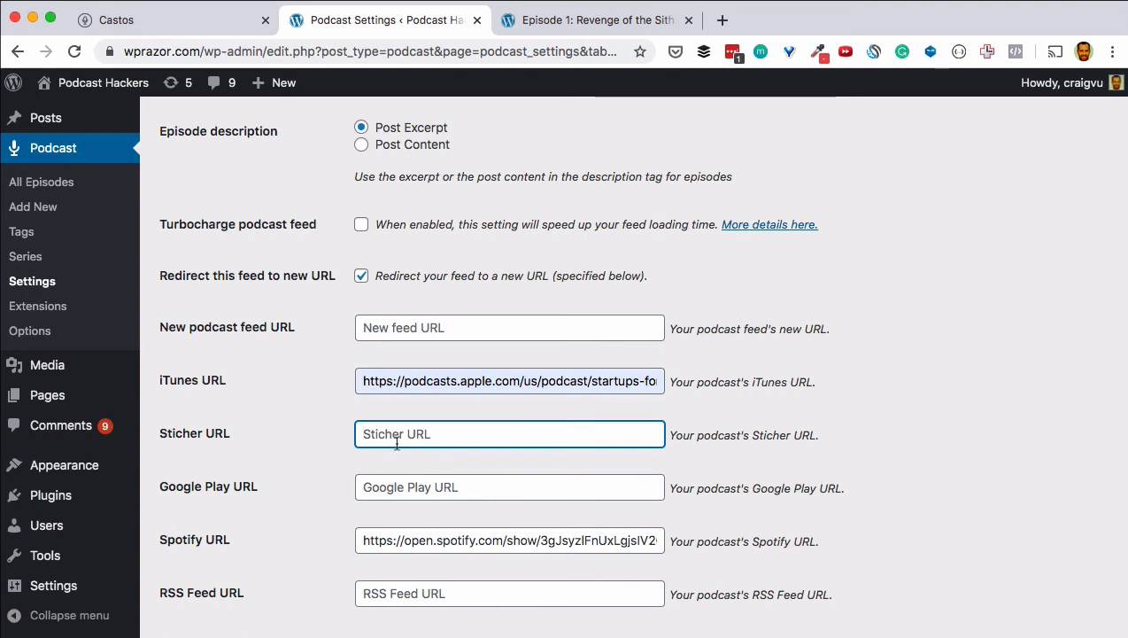
type("stich")
type("cher.com")
Step: Set Google Play URL to google.com and RSS feed URL to mysite.com/feed/podcast, then save
key("Tab")
type("google.com")
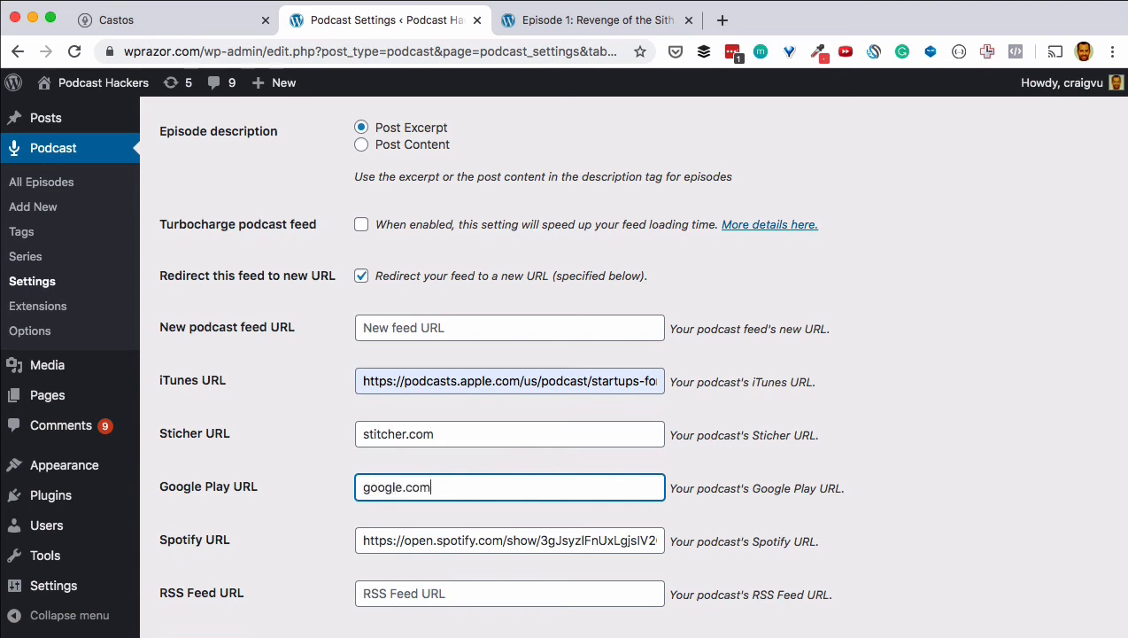
left_click(280, 425)
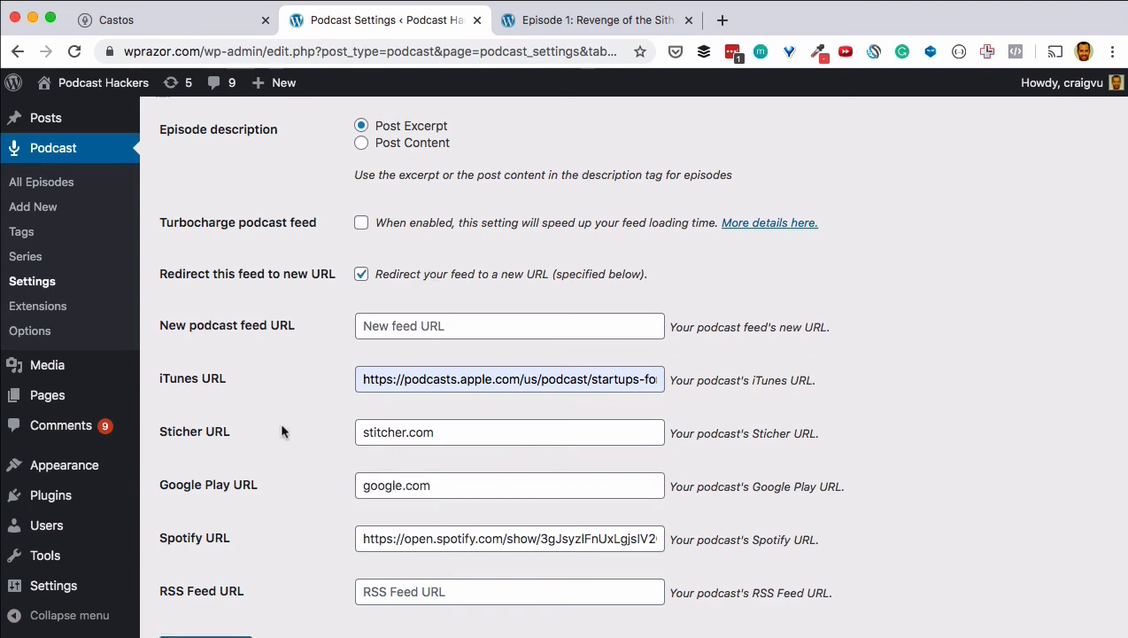
scroll(281, 425, "down", 2)
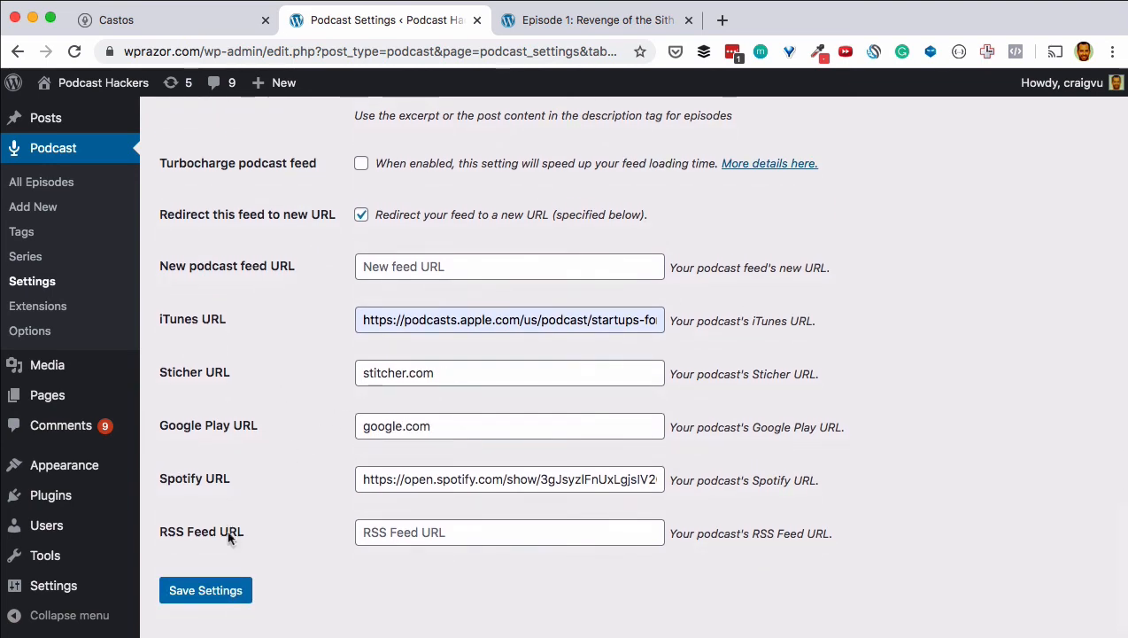
left_click(385, 532)
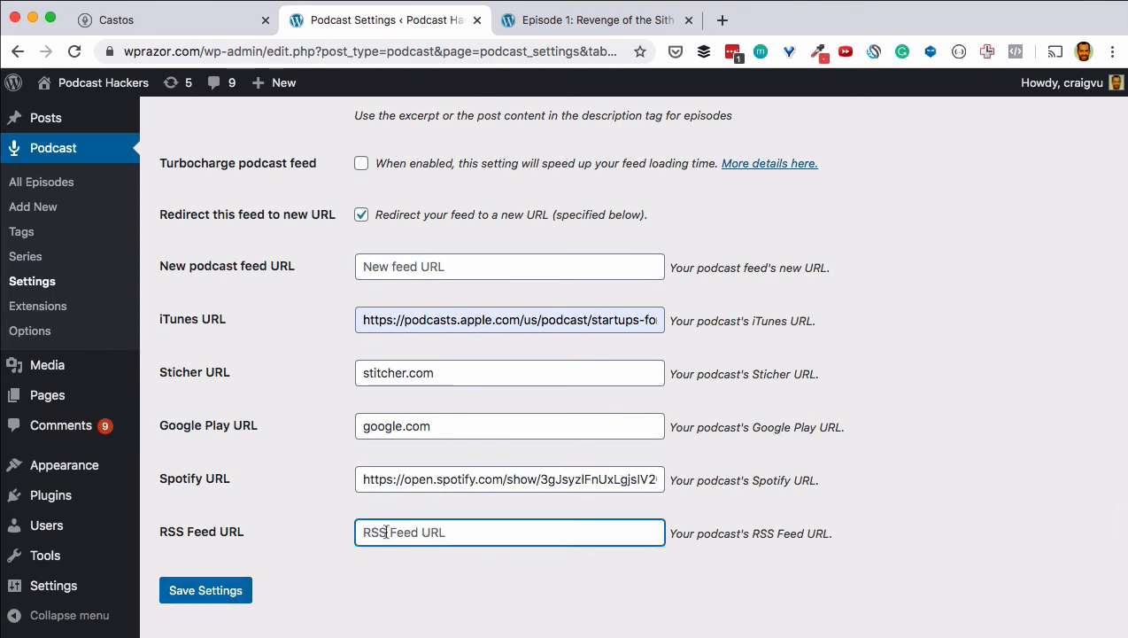
type("mysite.com/")
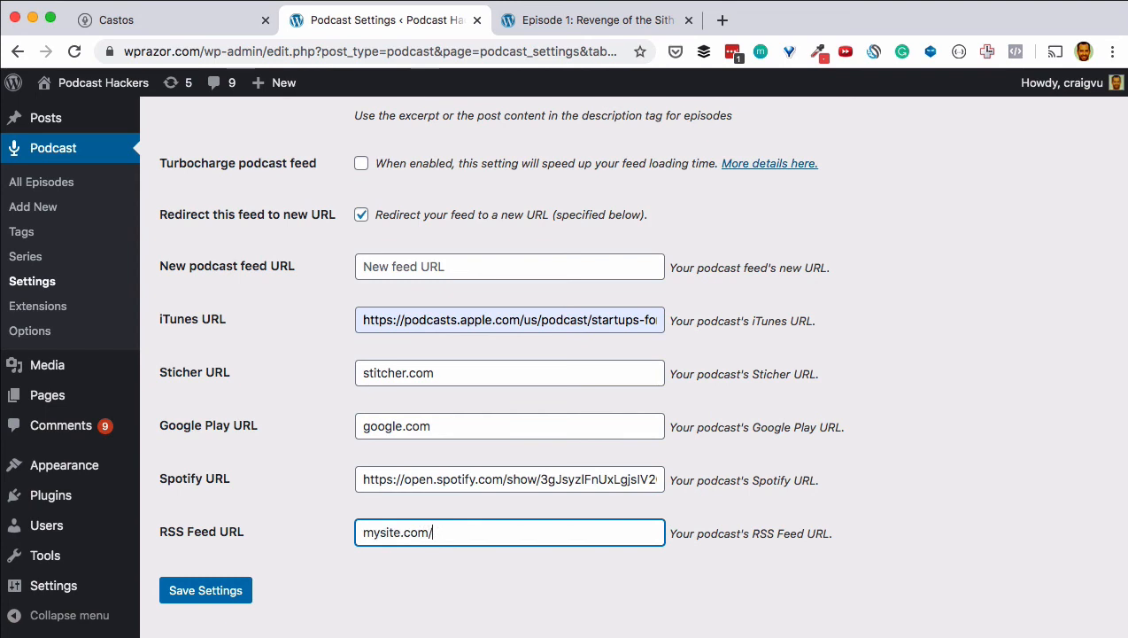
type("feed/podcast")
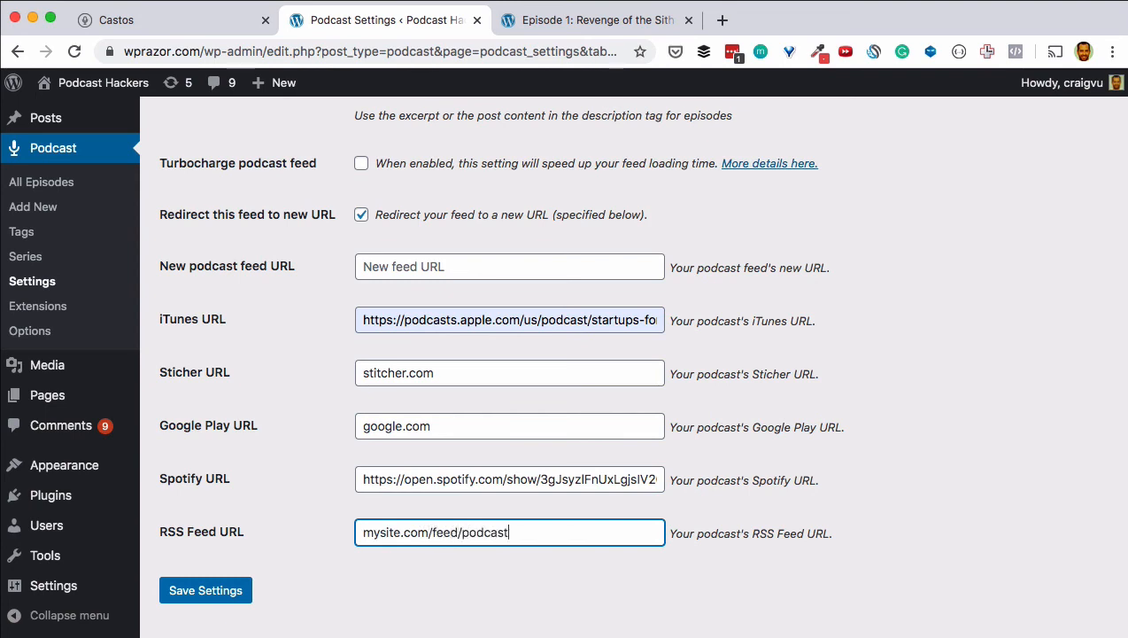
left_click(223, 596)
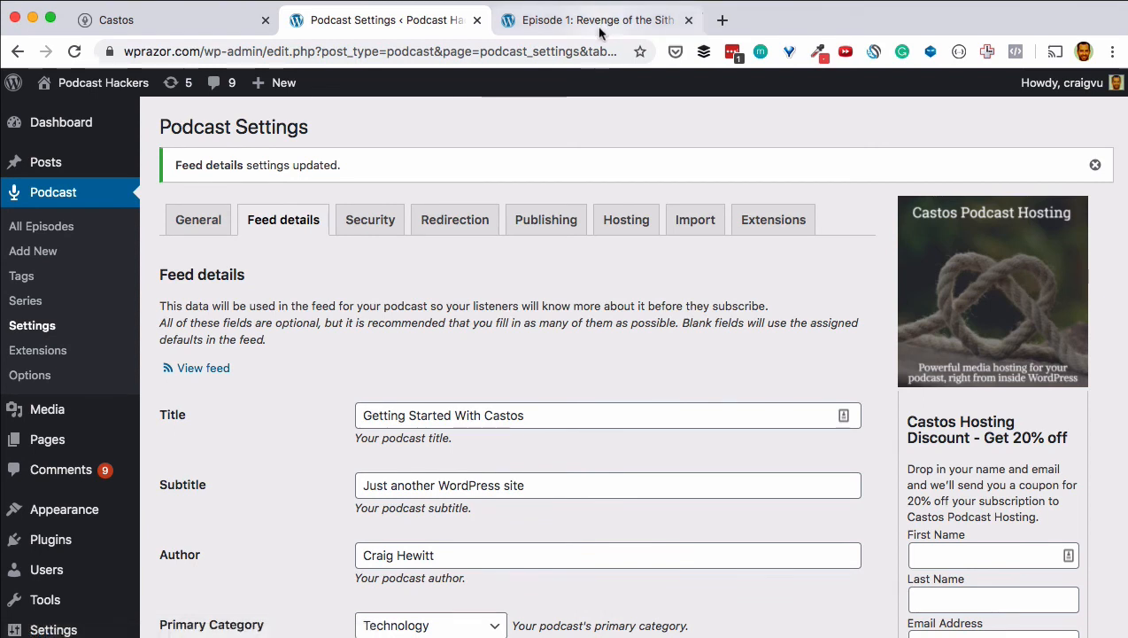
left_click(589, 19)
left_click(74, 52)
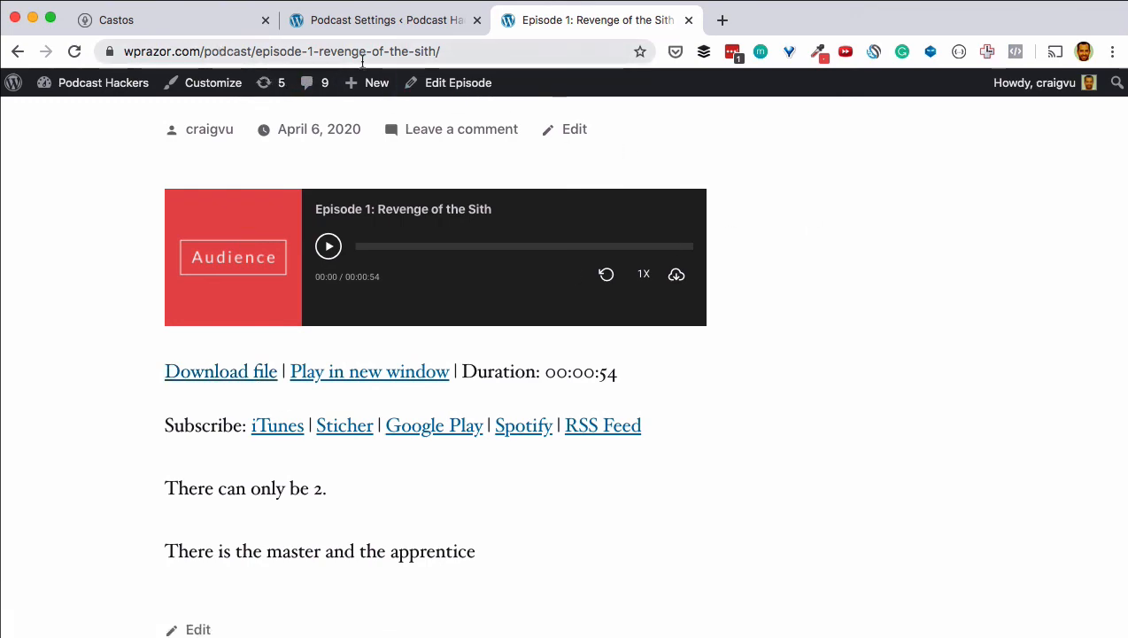
left_click(379, 32)
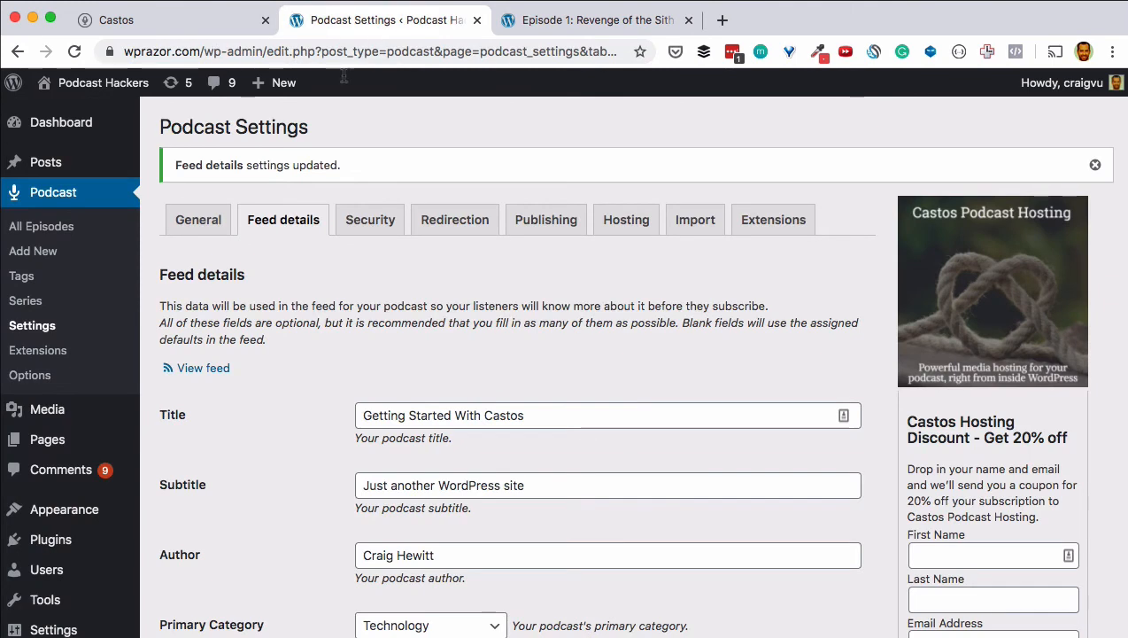
left_click(206, 367)
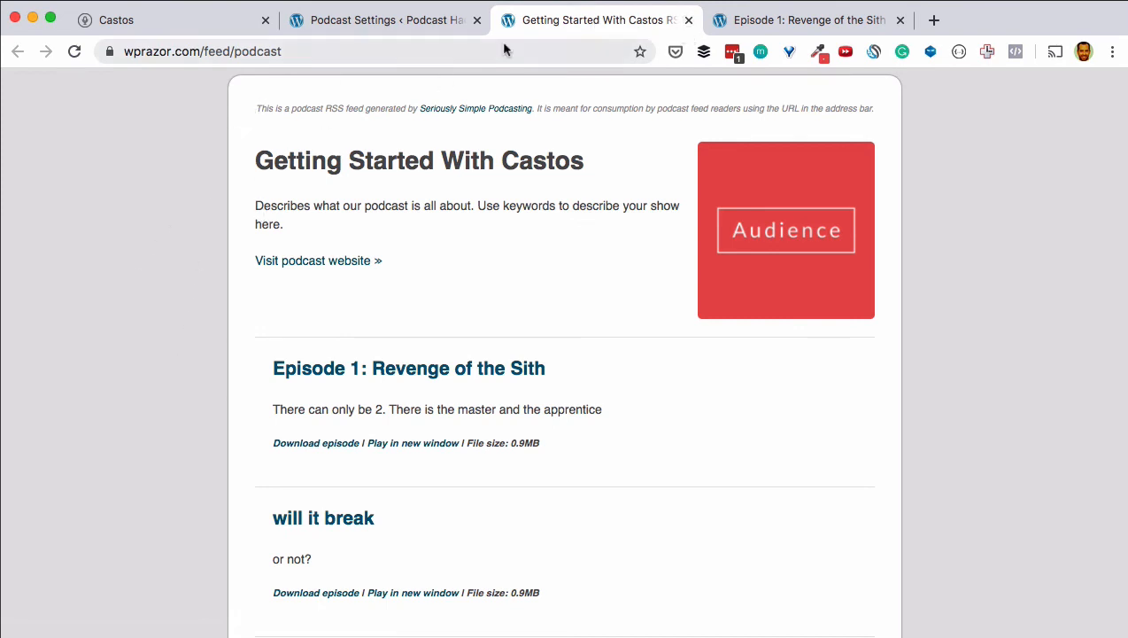
left_click(382, 50)
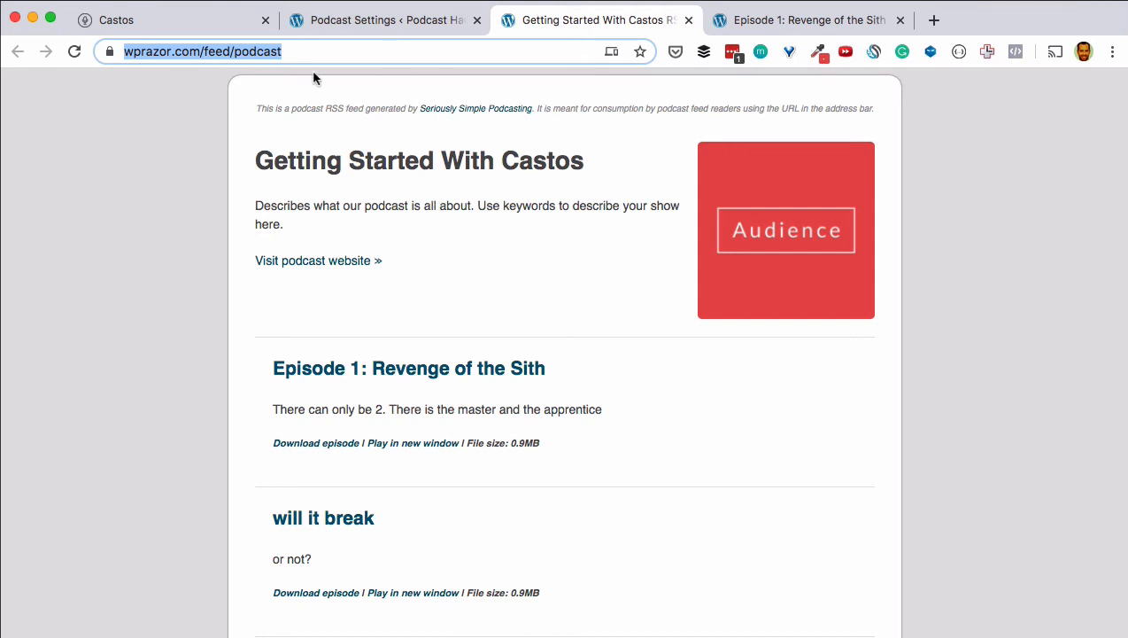
left_click(217, 55)
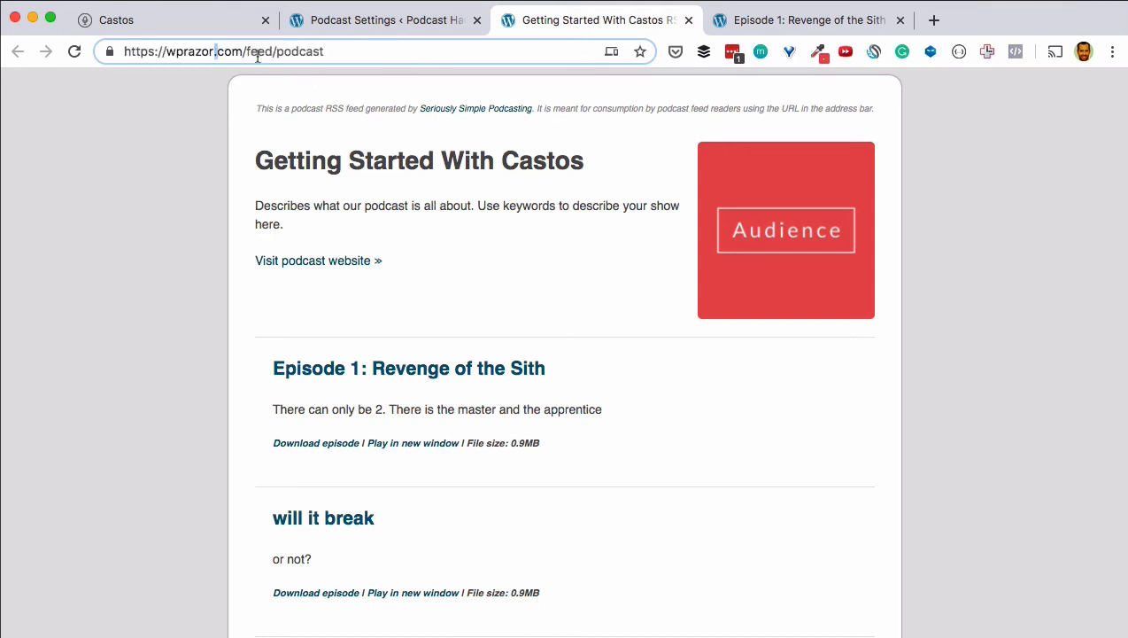
double_click(257, 56)
key("BackSpace")
key("BackSpace")
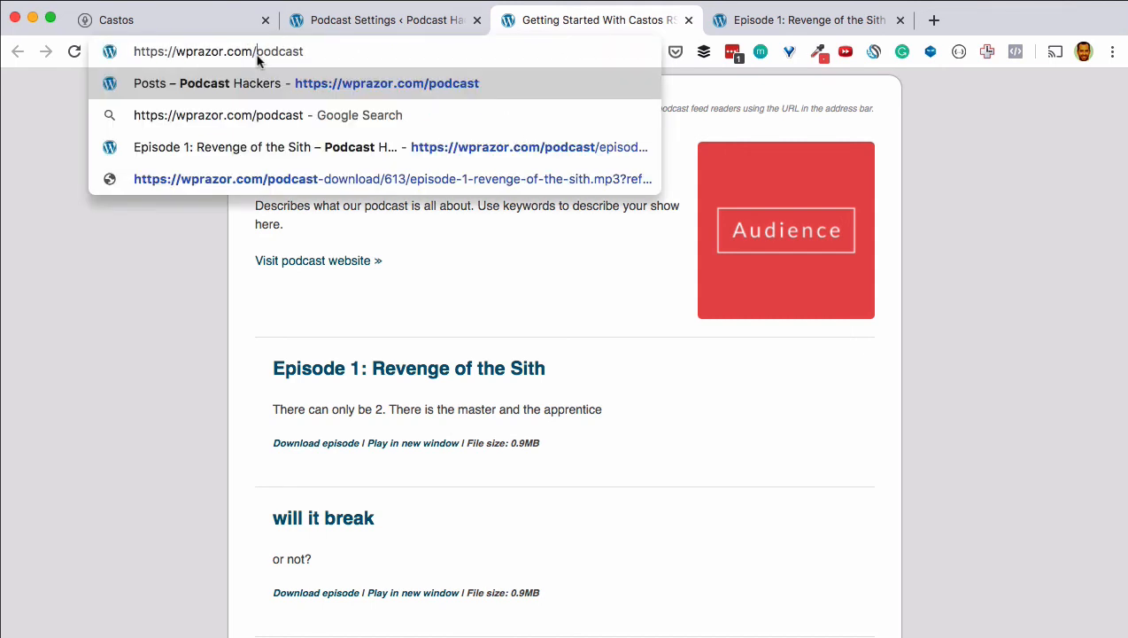
key("Return")
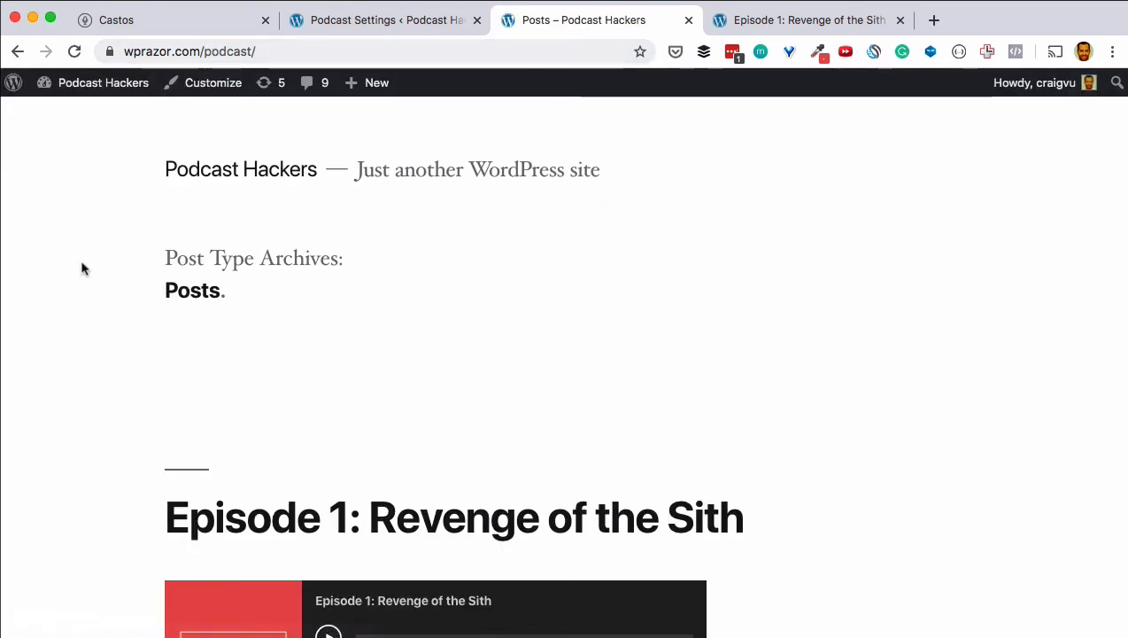
scroll(82, 269, "down", 5)
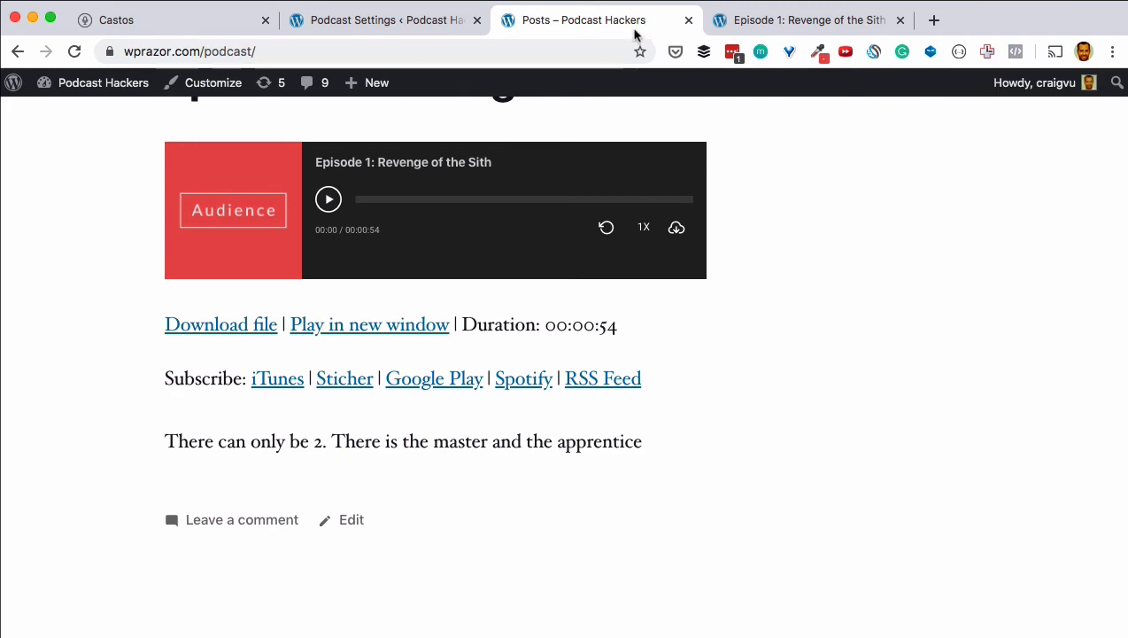
left_click(688, 19)
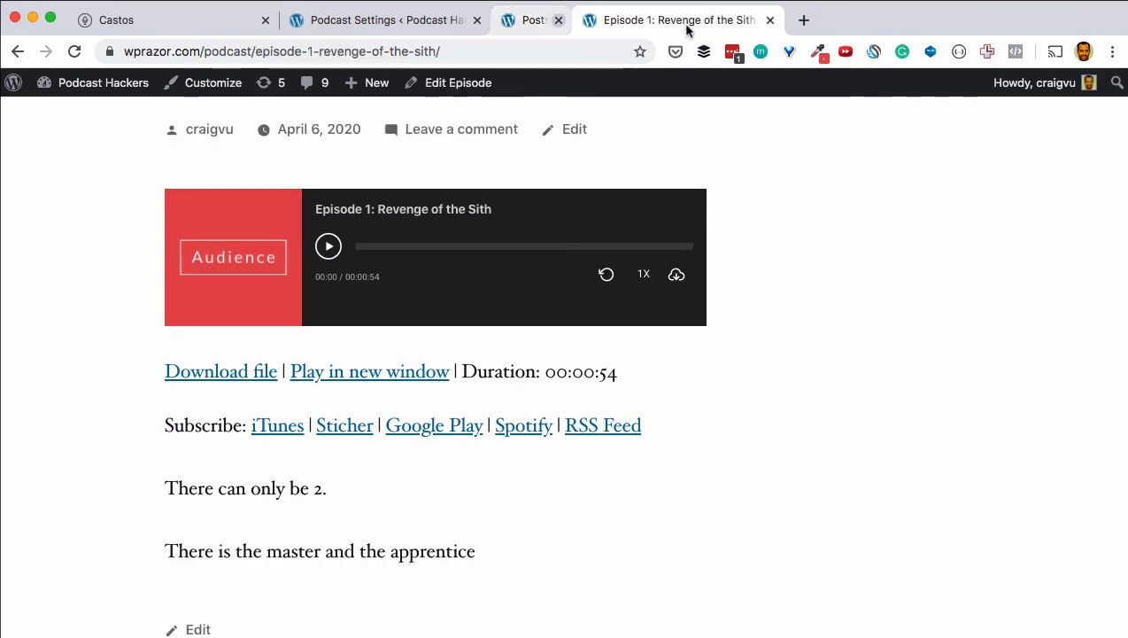
left_click(366, 19)
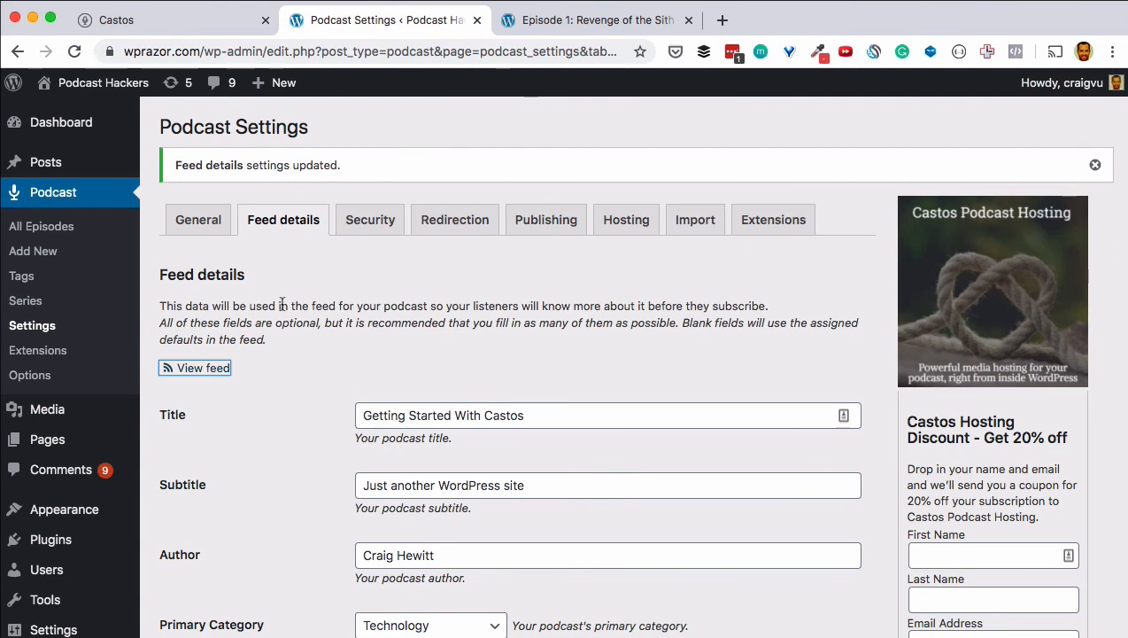
Step: Add a new series named 'My First Series' and start a new blank episode
left_click(25, 300)
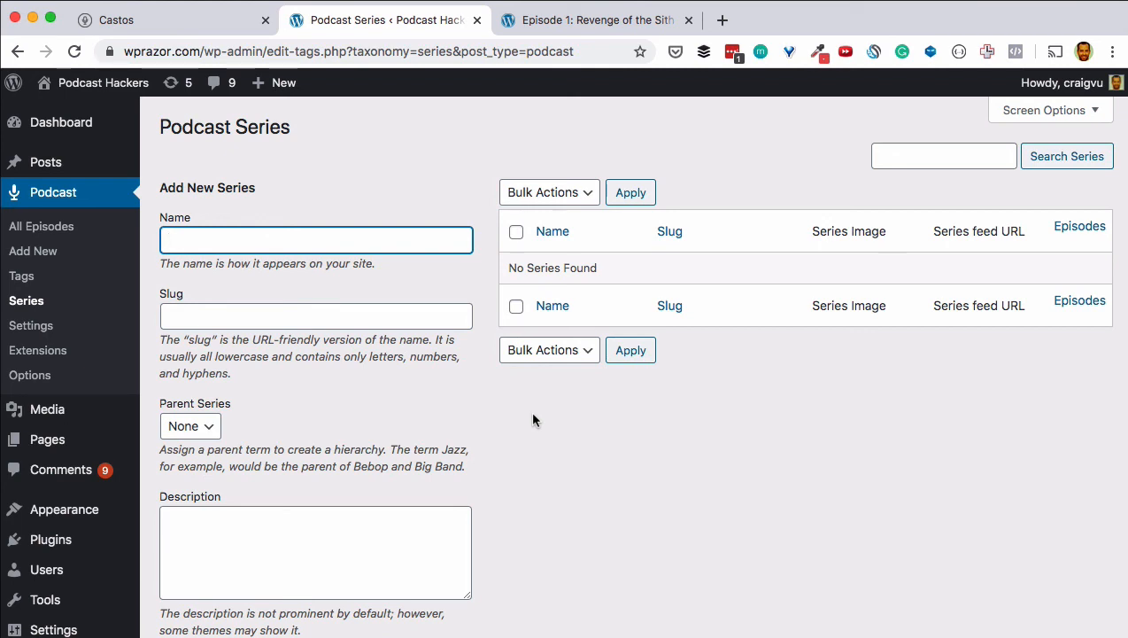
type("My First Series")
key("Tab")
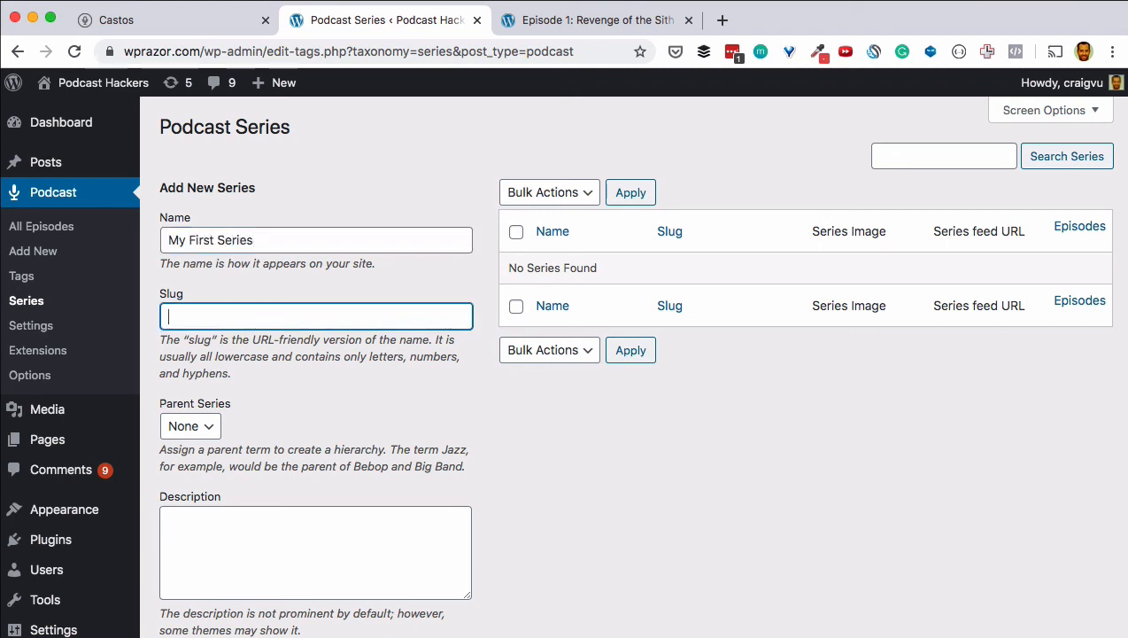
scroll(509, 453, "down", 5)
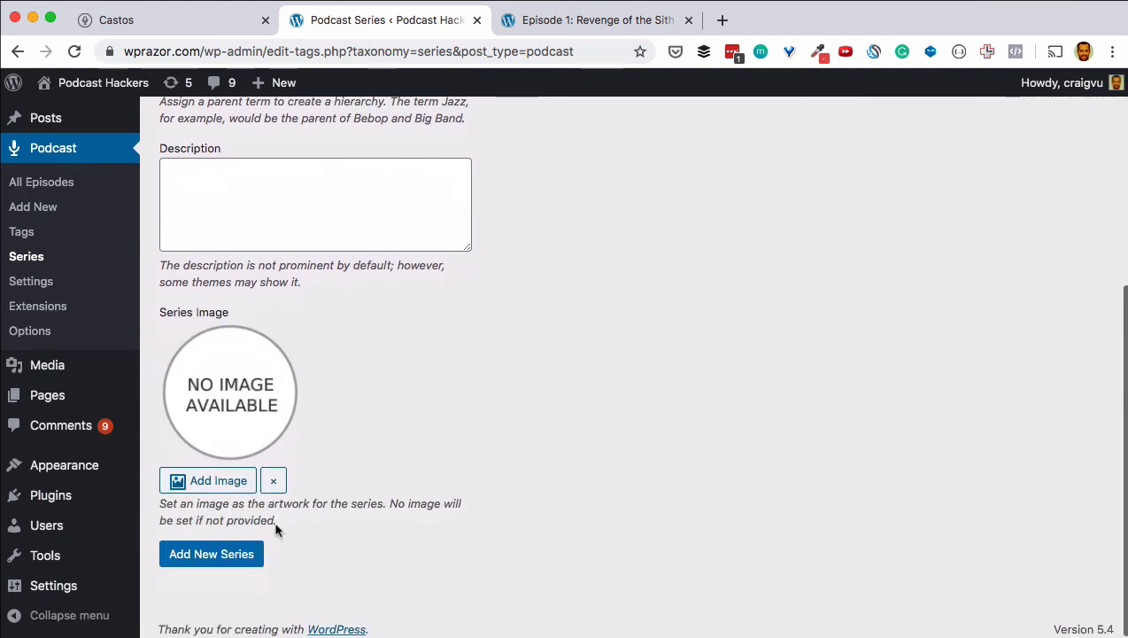
left_click(241, 553)
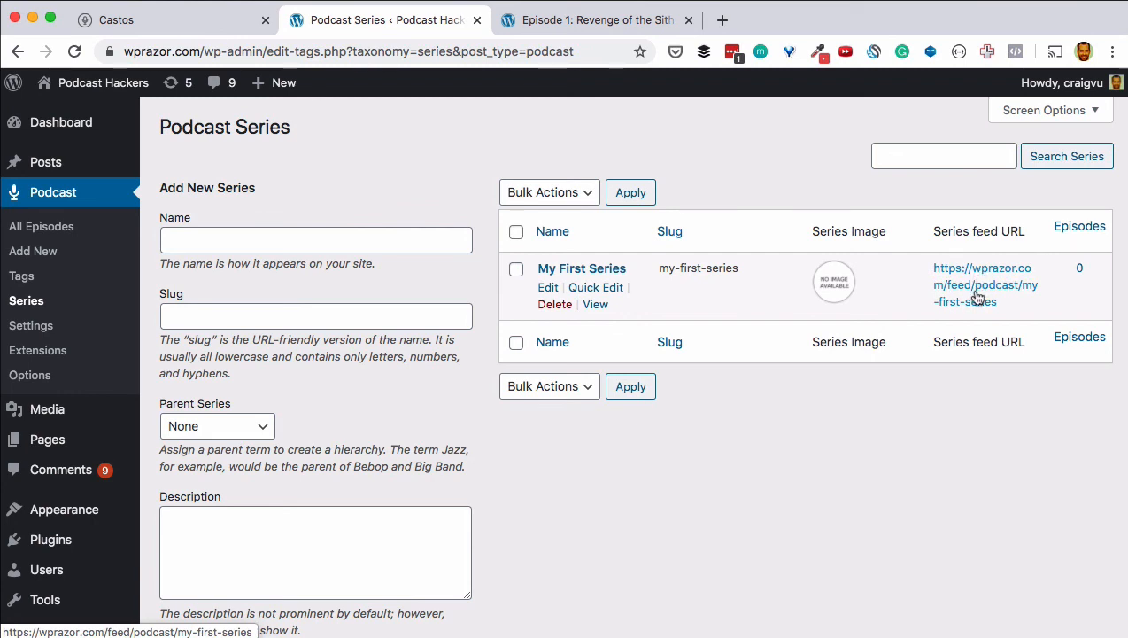
left_click(46, 252)
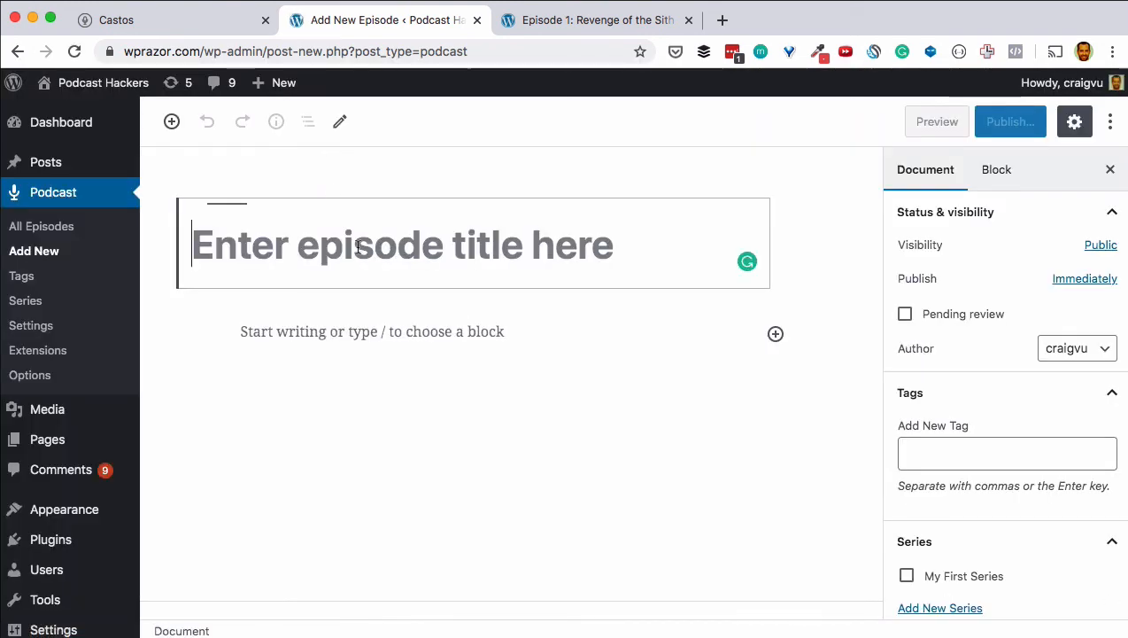
Step: Title the episode 'First series episode' with body 'show notes go here' and assign it to My First Series
type("F")
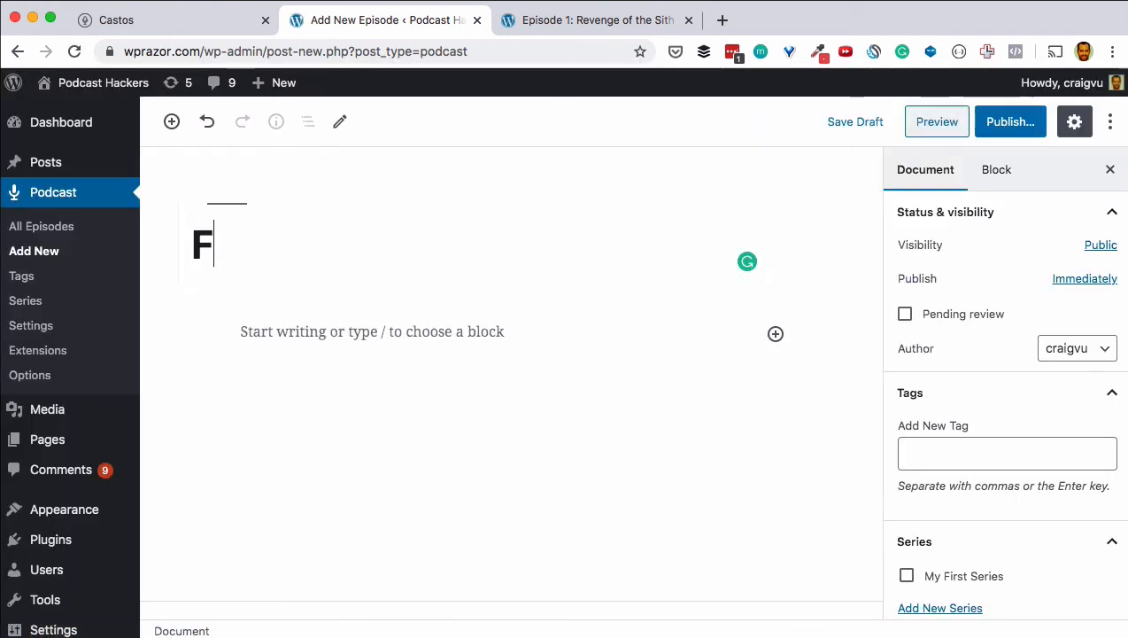
type("irst series episode")
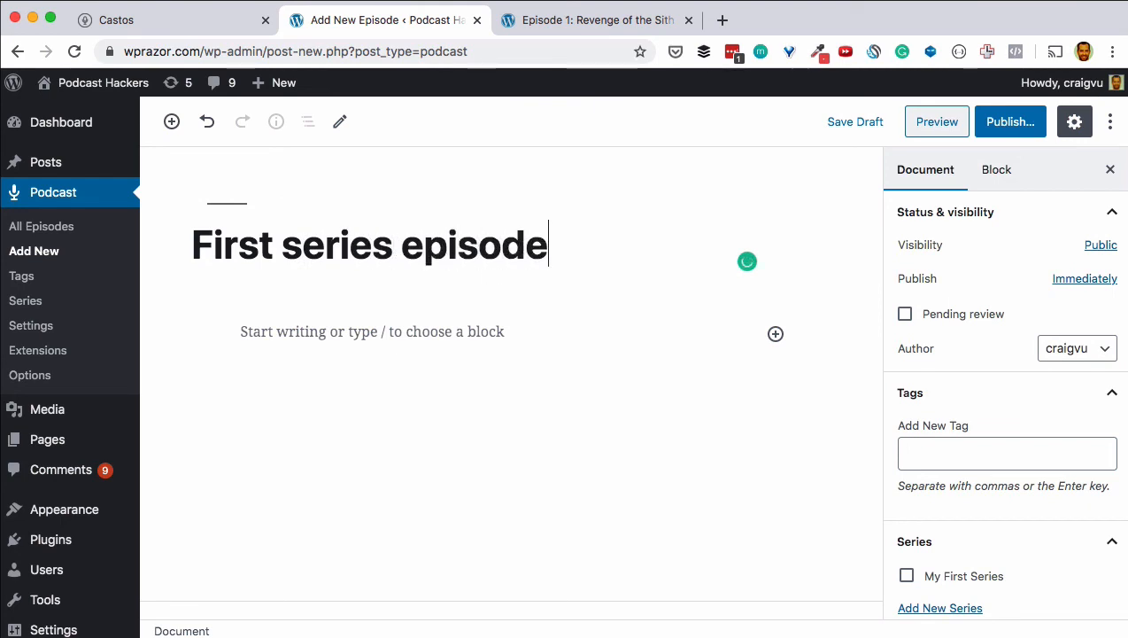
key("Return")
type("show notes go here")
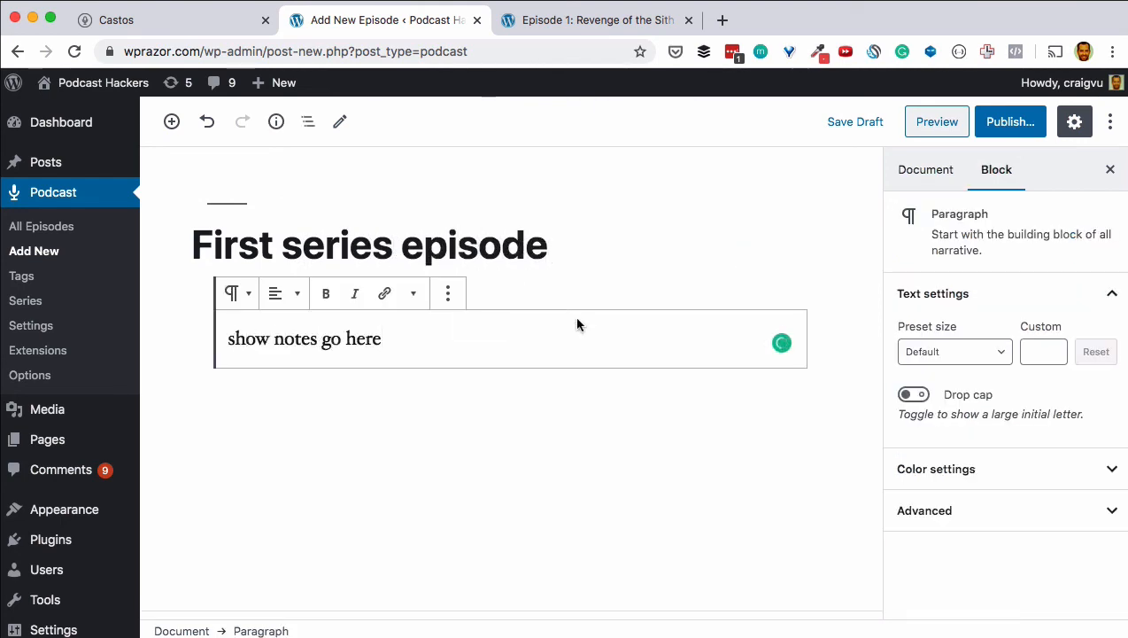
scroll(577, 317, "down", 2)
left_click(937, 168)
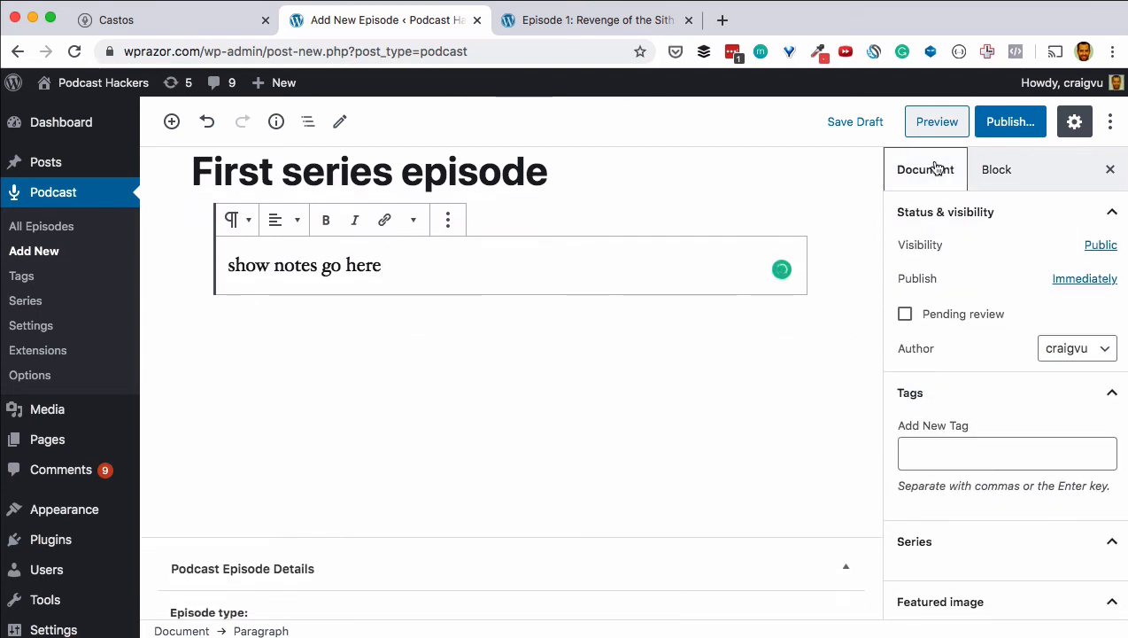
scroll(984, 352, "down", 1)
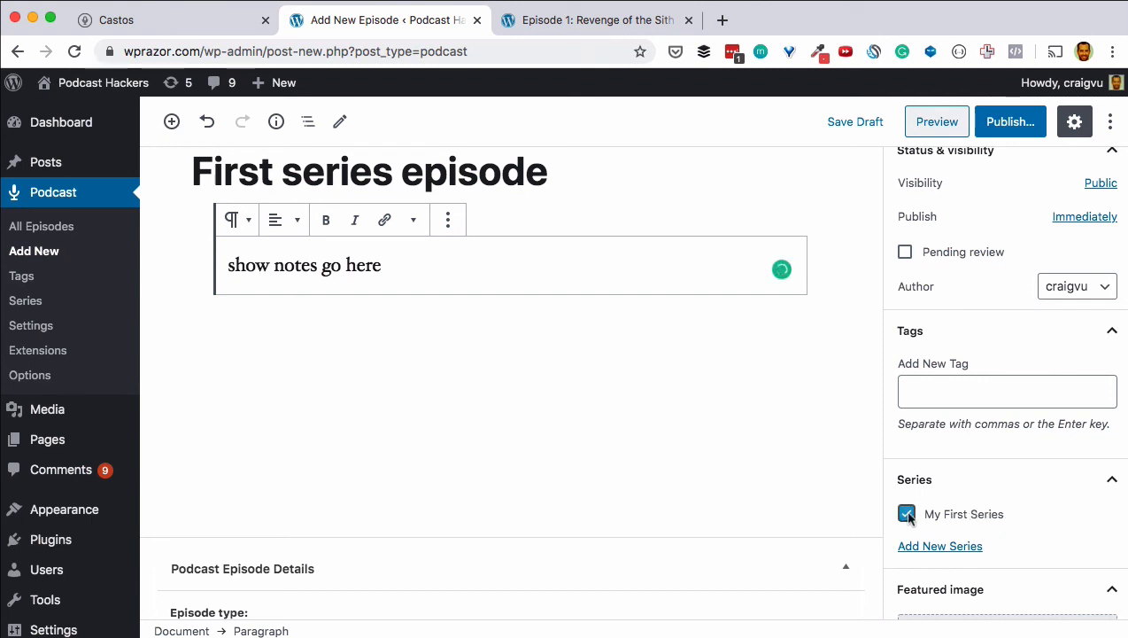
scroll(466, 395, "down", 5)
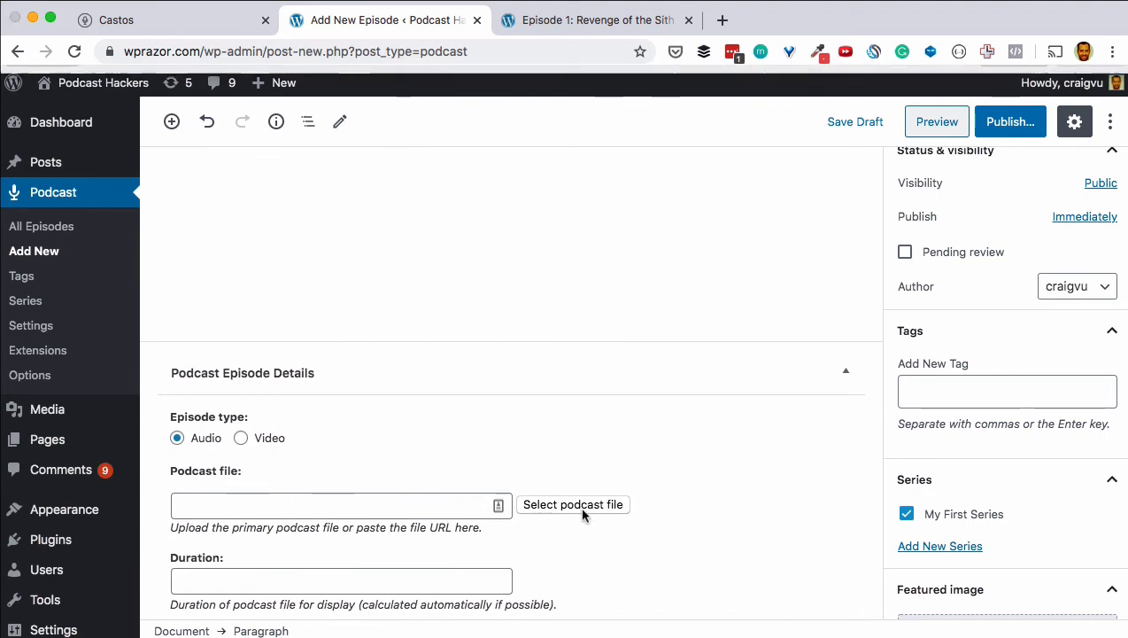
left_click(576, 505)
Step: Upload facts-of-life-theme.mp3 as the episode audio and publish 'First series episode'
left_click(245, 363)
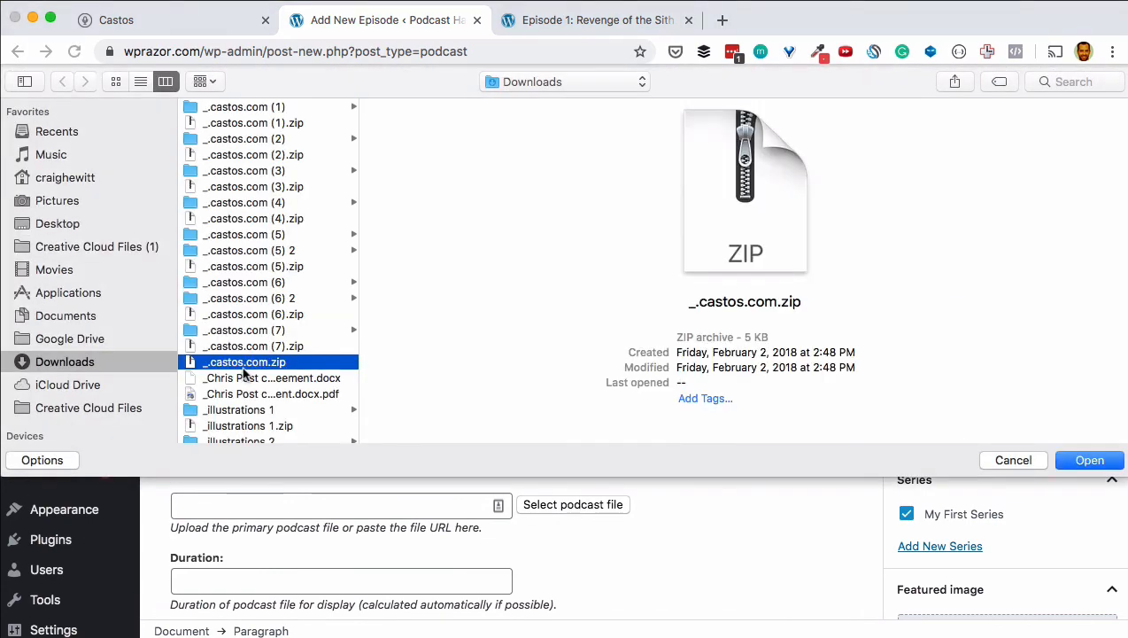
type("fa")
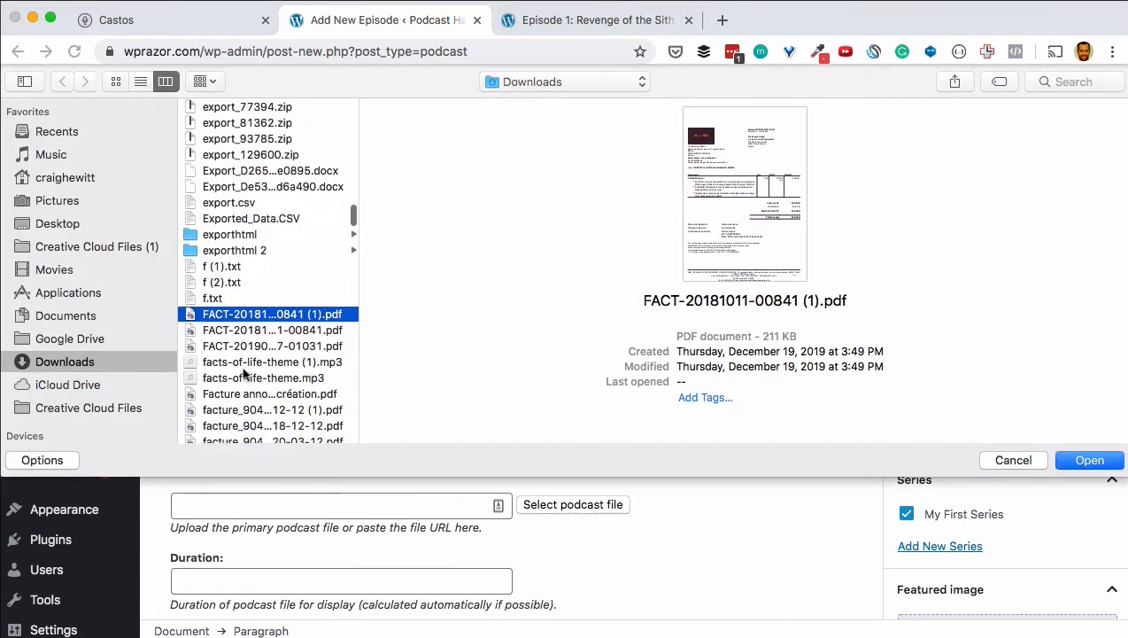
double_click(245, 372)
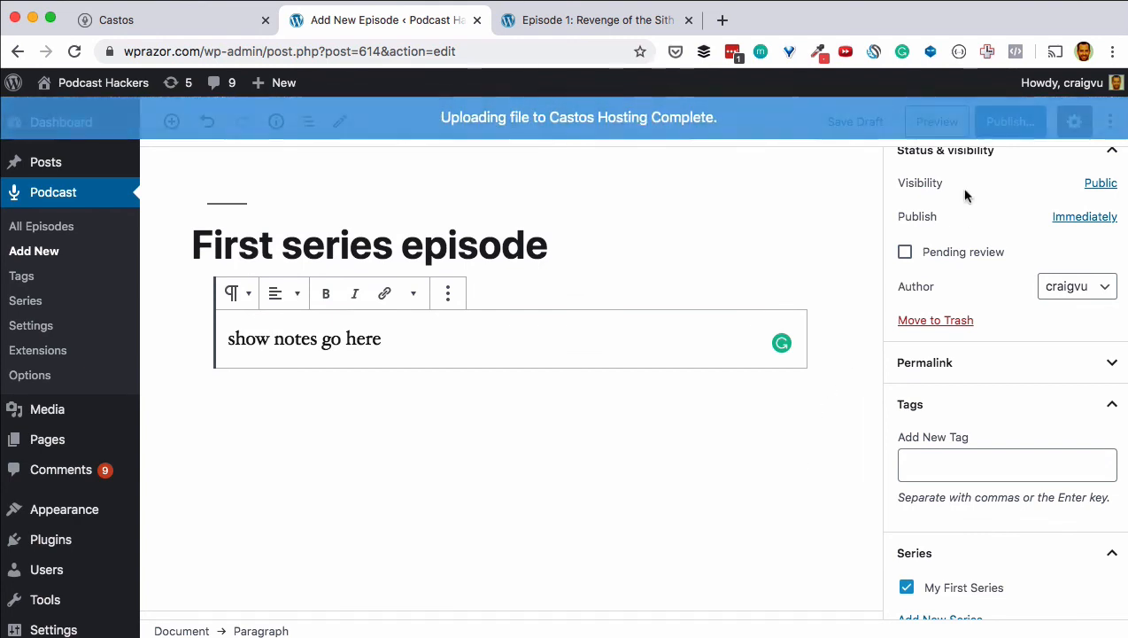
left_click(1008, 124)
left_click(1008, 121)
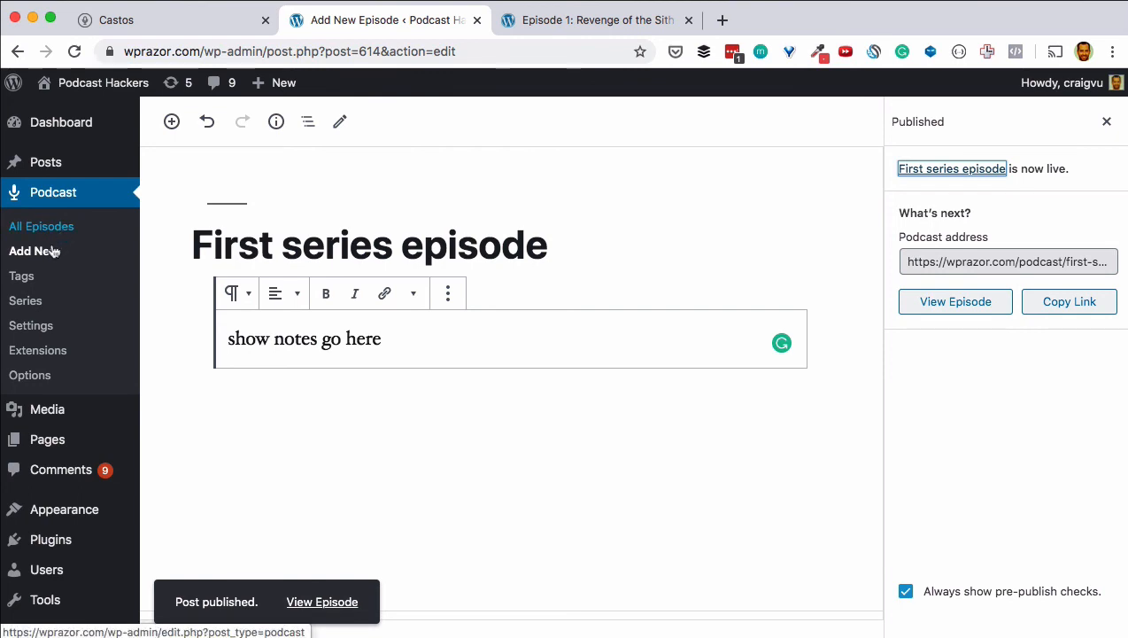
Step: Open the My First Series feed details and retitle the feed 'My First Series'
left_click(44, 326)
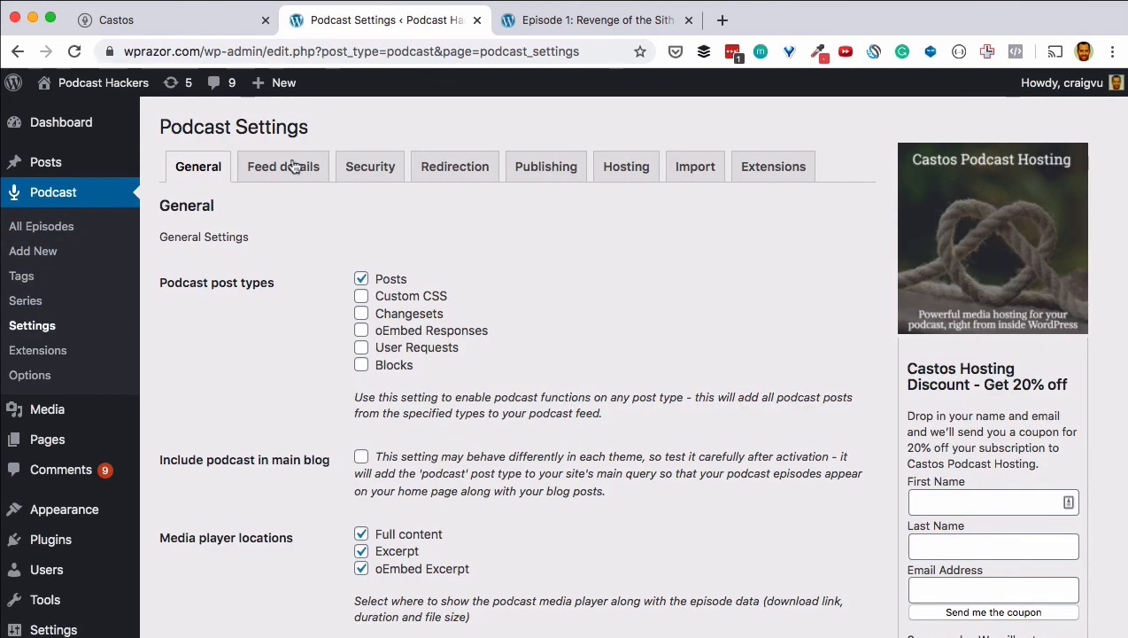
left_click(293, 167)
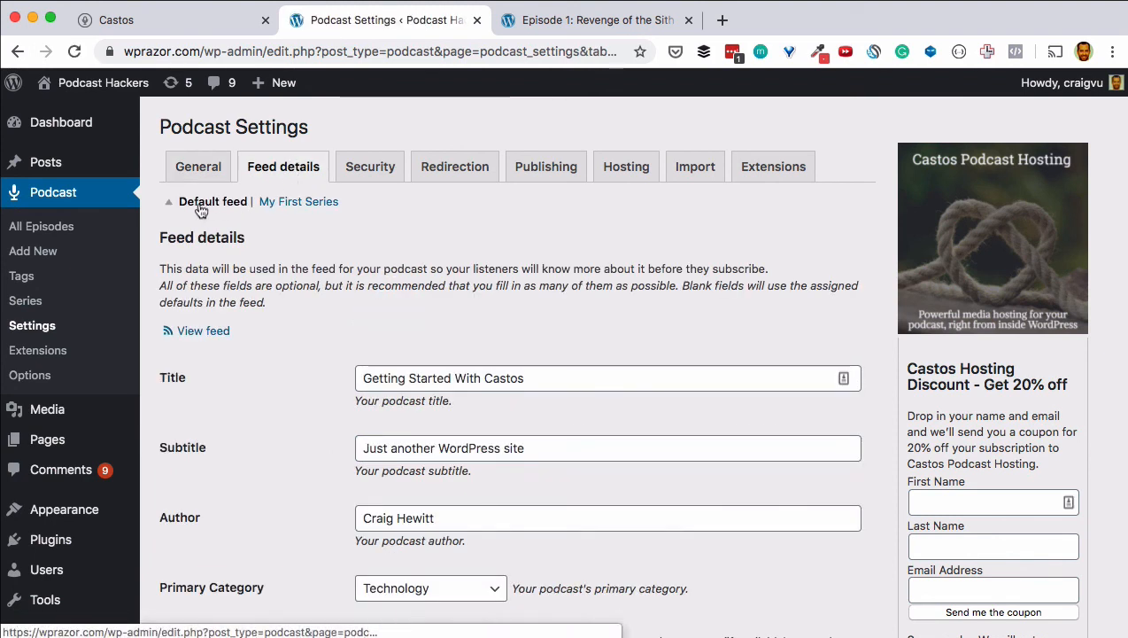
left_click(286, 206)
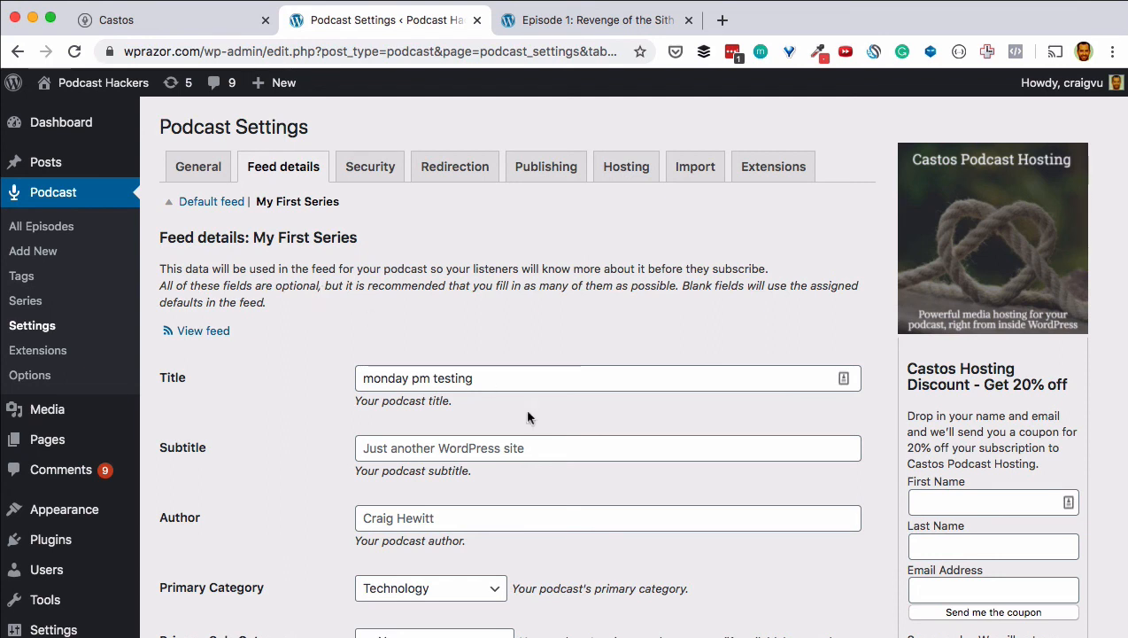
left_click(493, 381)
key("super+a")
type("Getting Started With Castos")
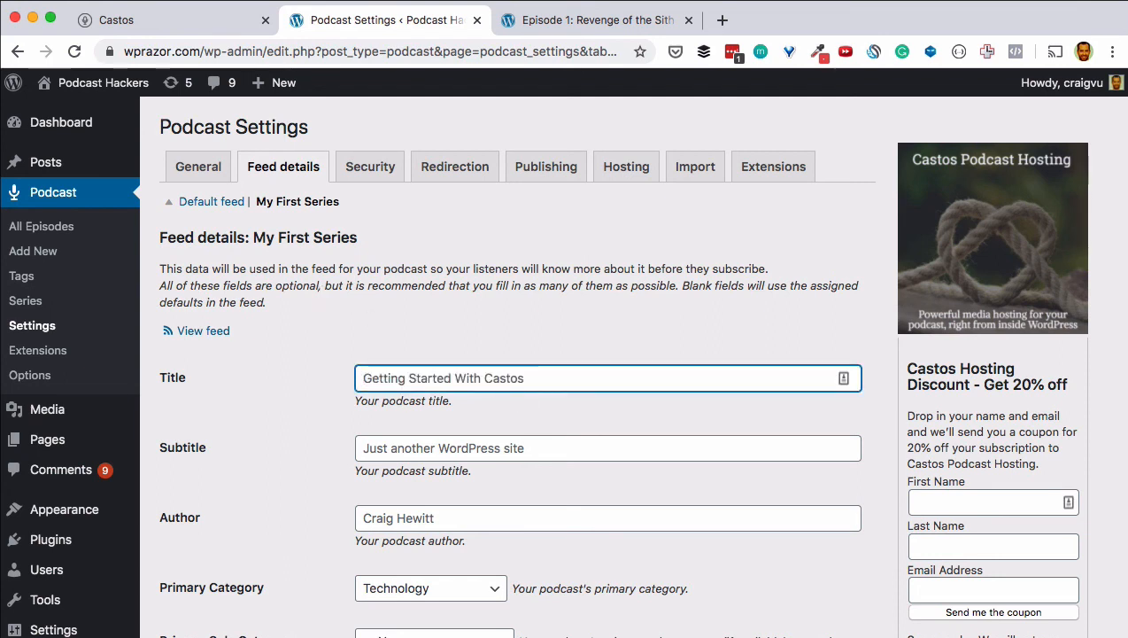
type("M")
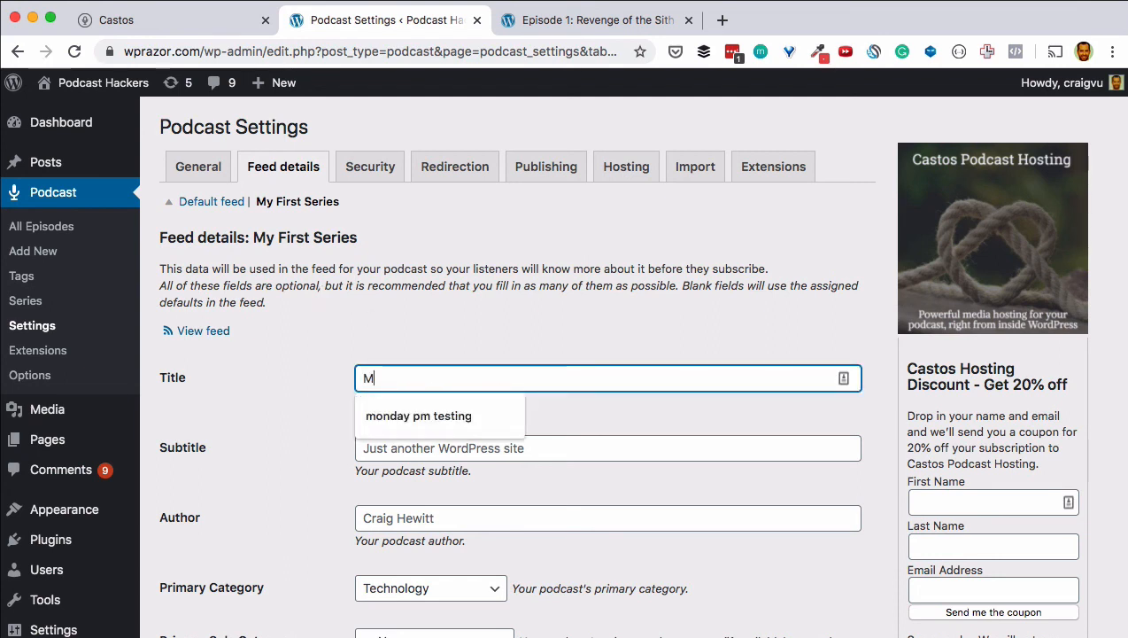
type("y First Series")
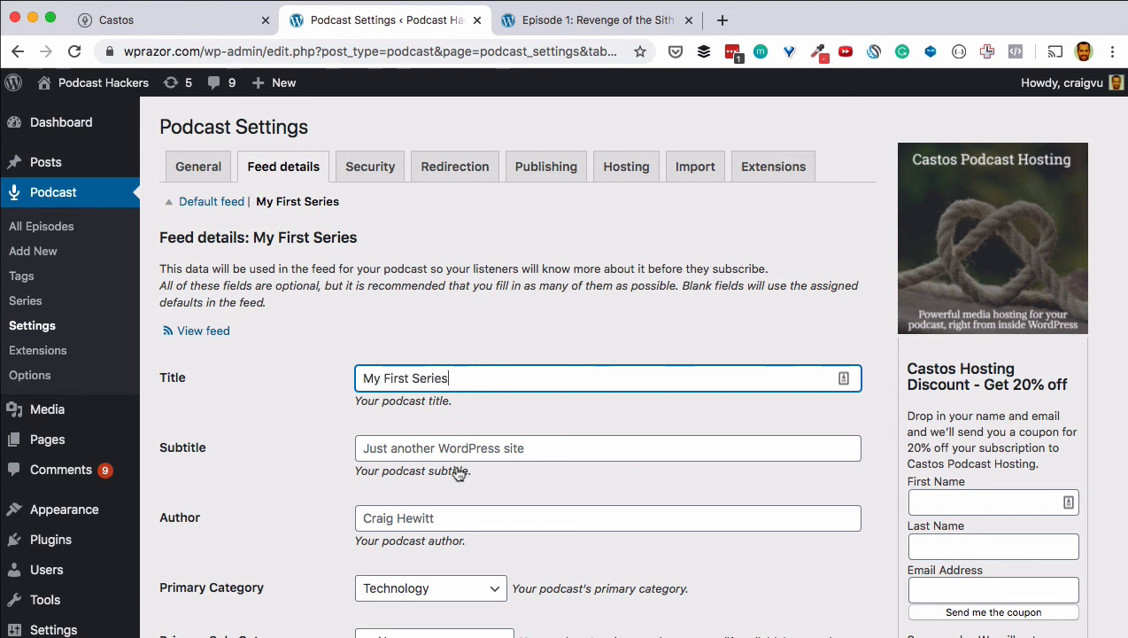
Step: Replace the feed author with the host's name and save the feed settings
left_click(430, 517)
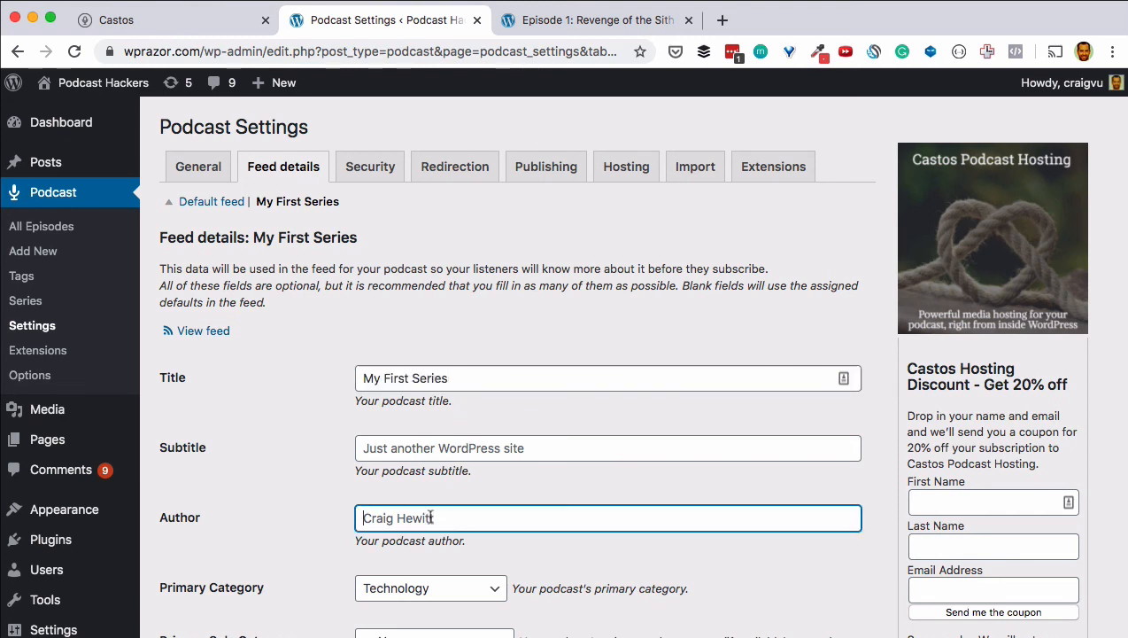
type("Craig")
key("Tab")
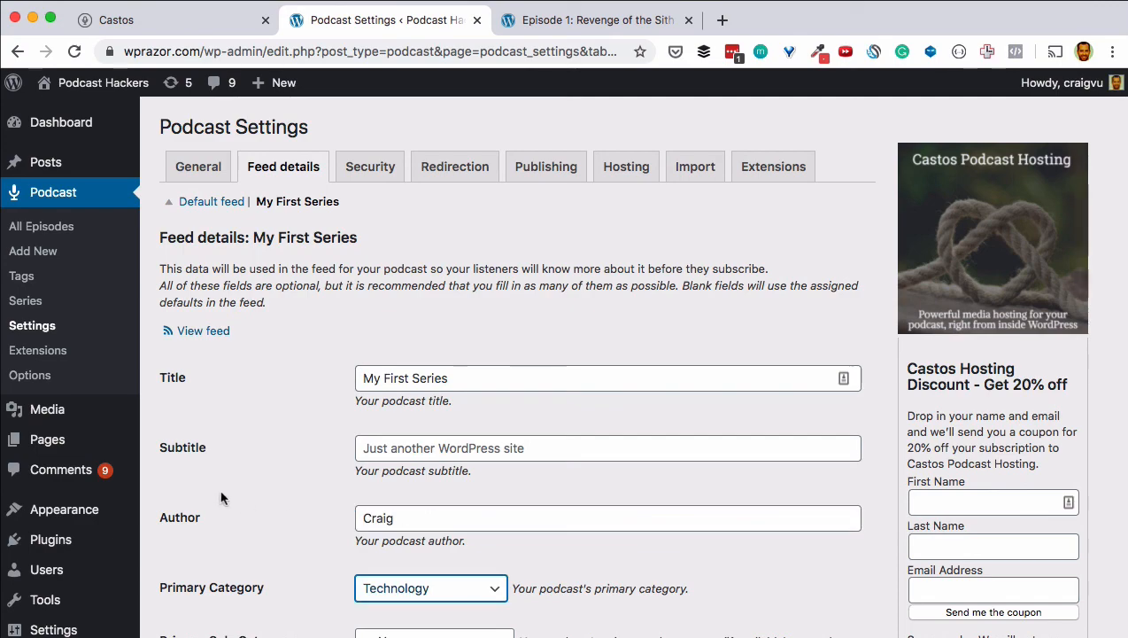
scroll(220, 491, "down", 3)
scroll(337, 379, "down", 5)
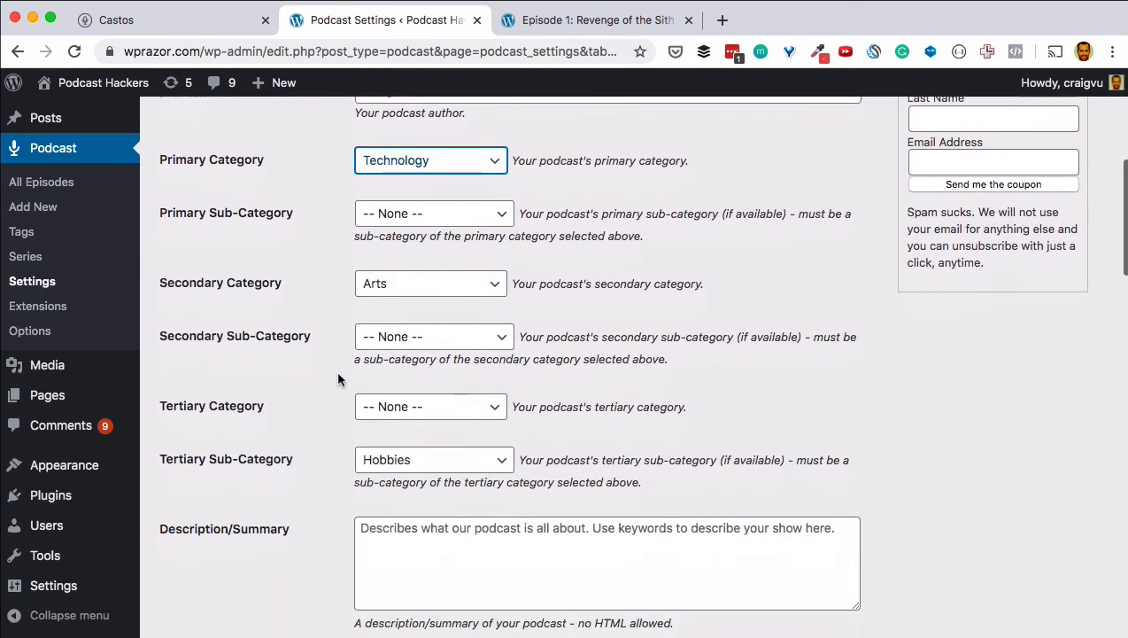
scroll(337, 379, "down", 10)
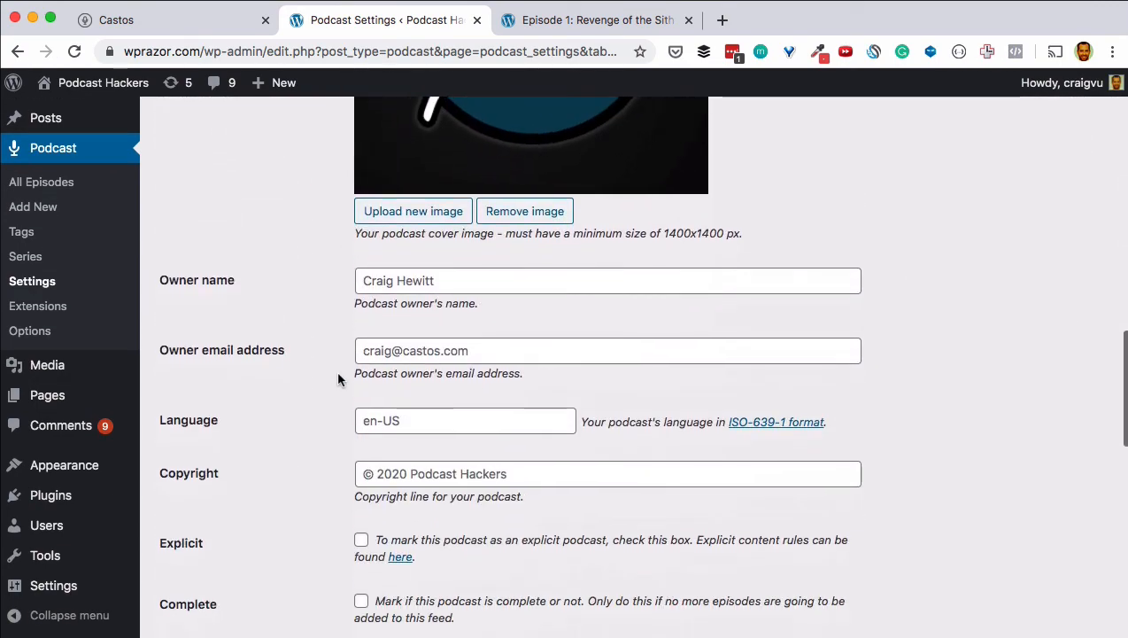
scroll(338, 379, "down", 4)
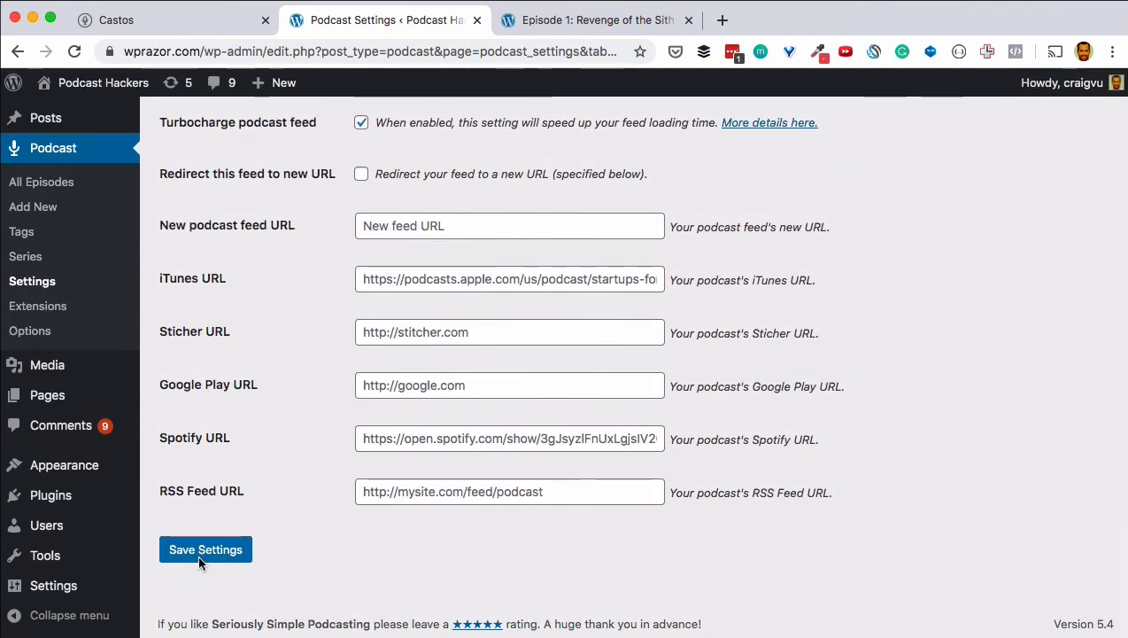
left_click(202, 551)
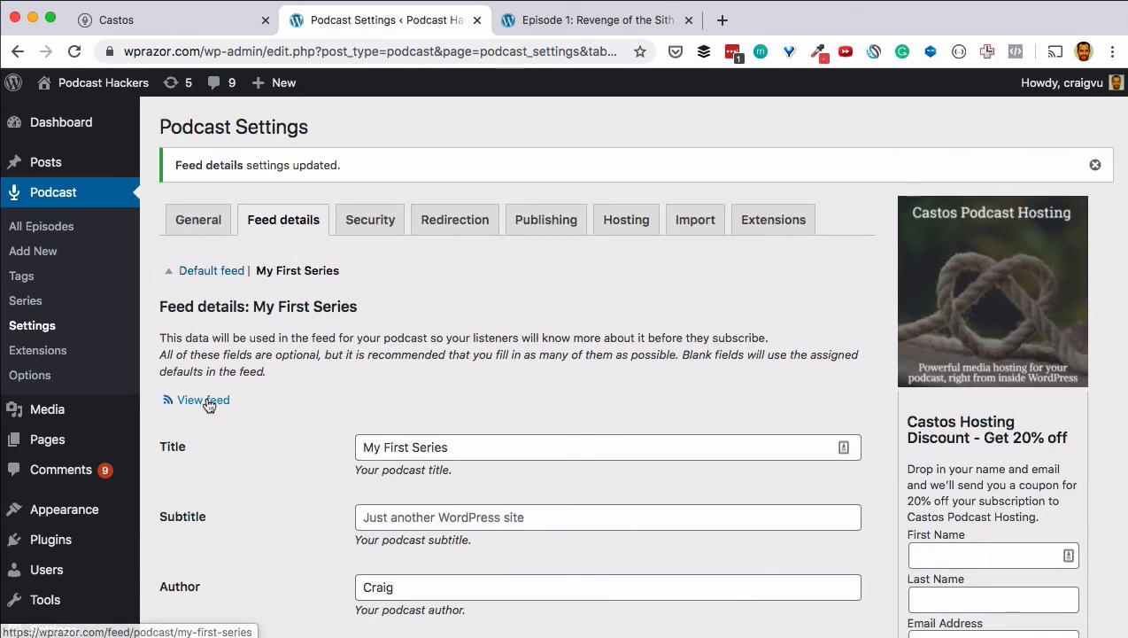
Step: Confirm the My First Series feed lists 'First series episode', then go back to Castos
left_click(206, 399)
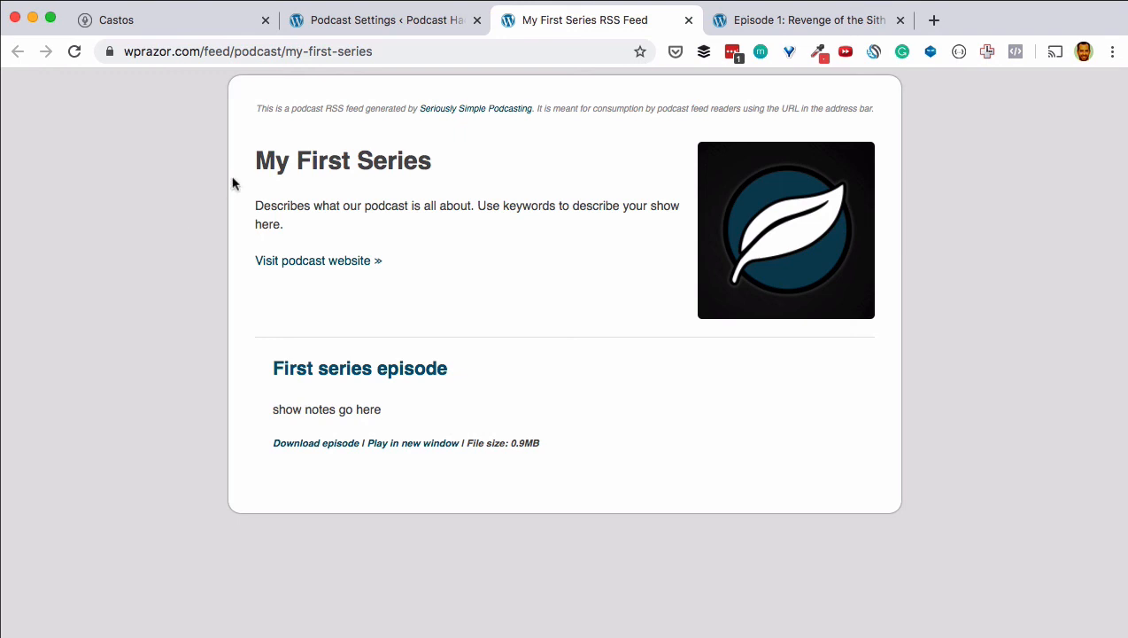
triple_click(307, 168)
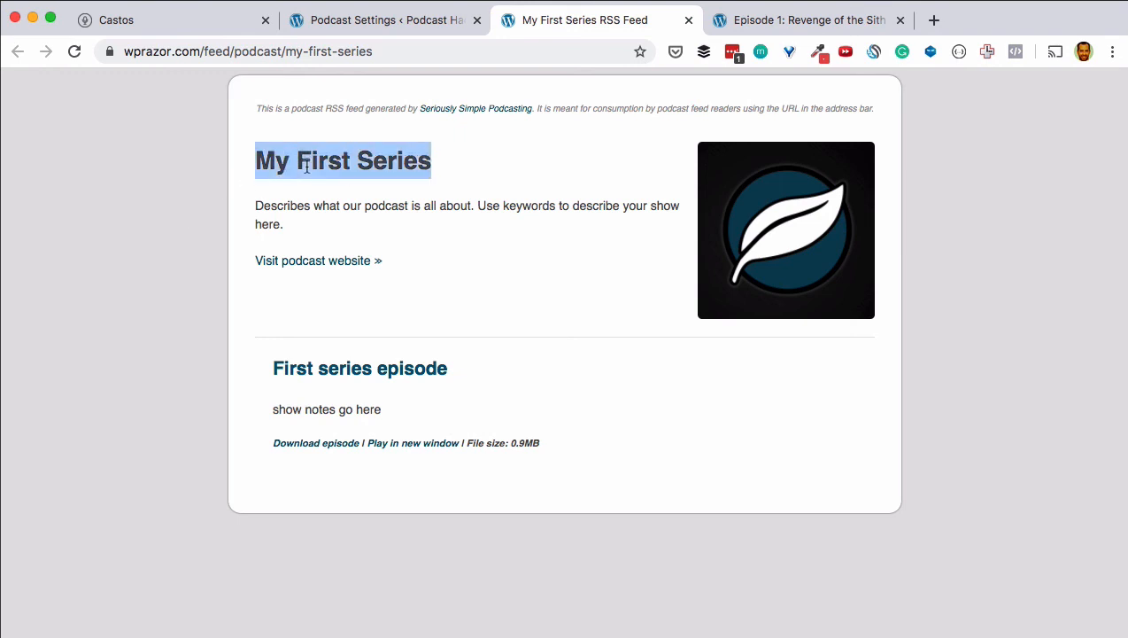
left_click(307, 167)
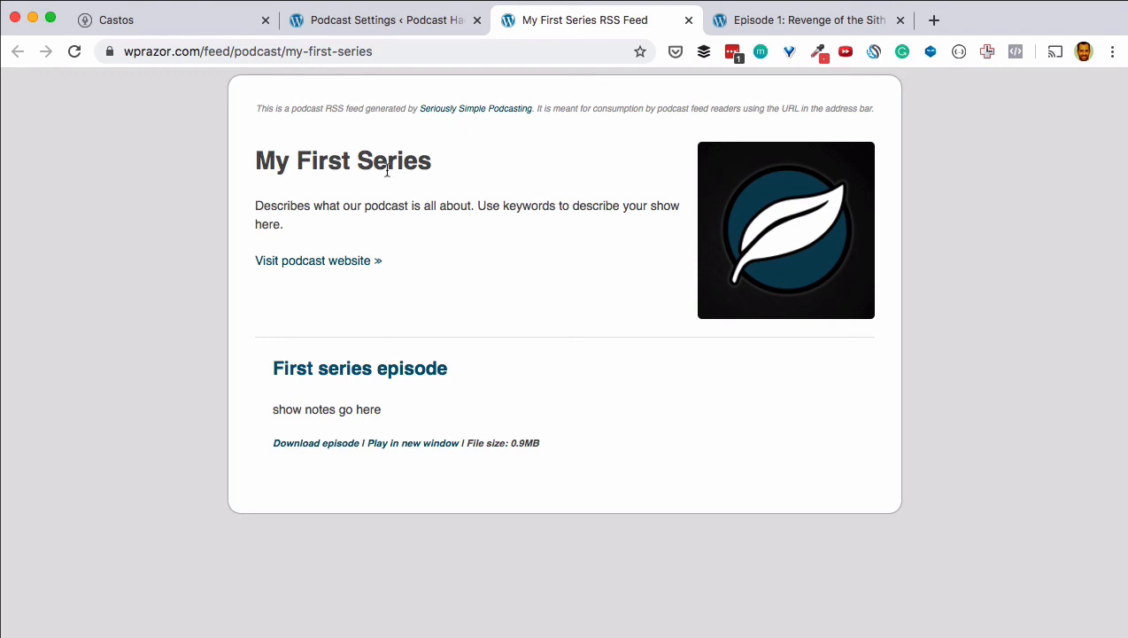
left_click(161, 31)
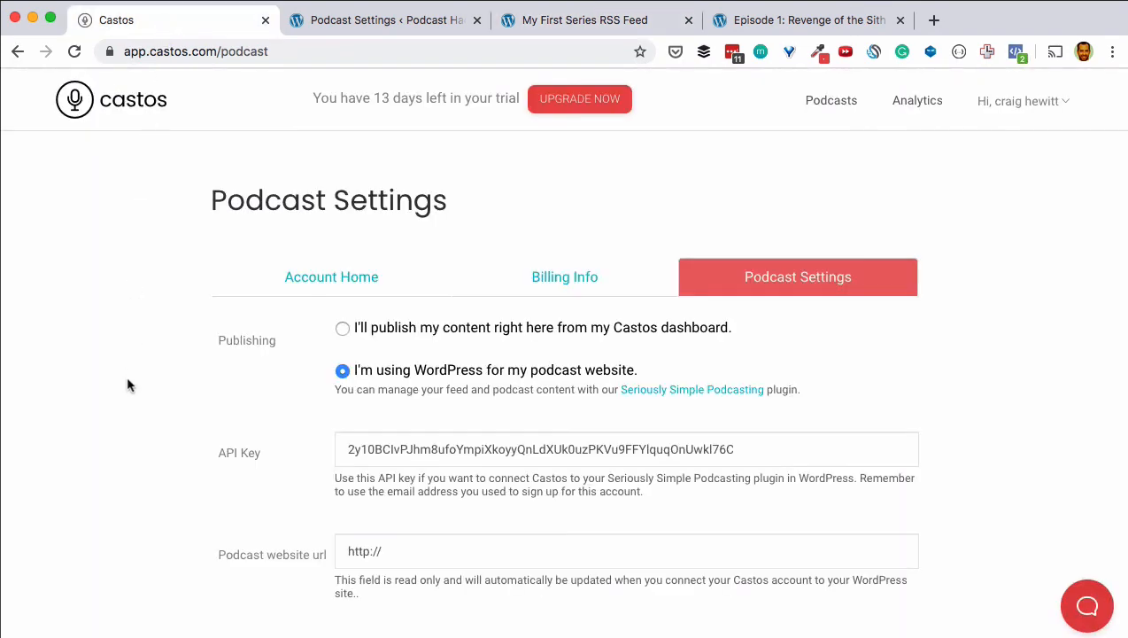
Step: Open the Podcasts list and view My First Series, showing one published episode
left_click(831, 102)
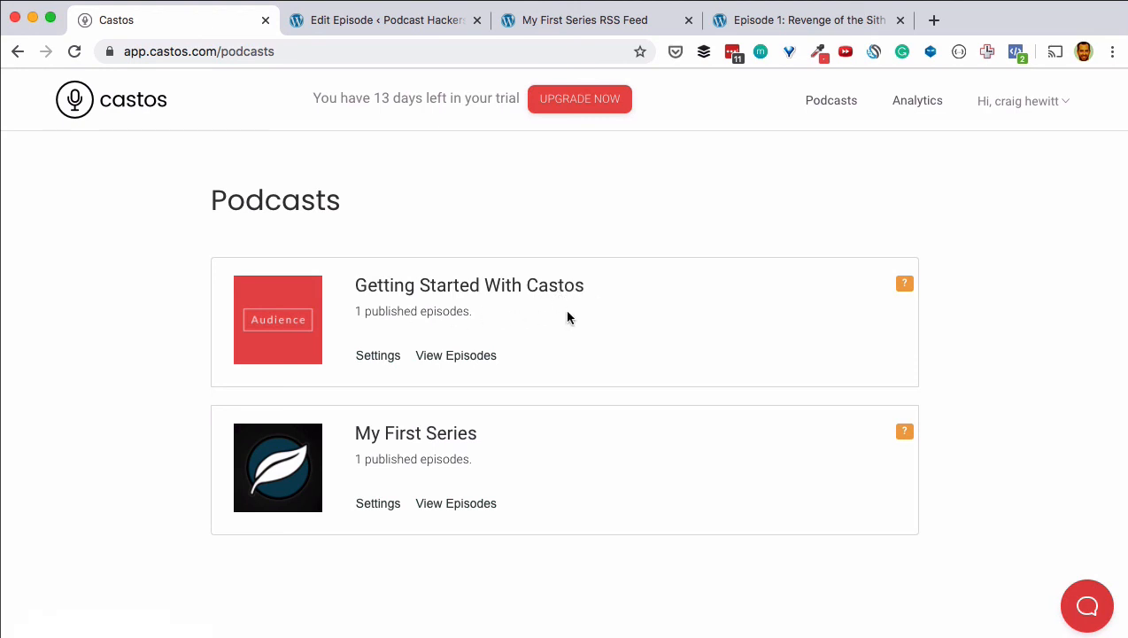
left_click(400, 440)
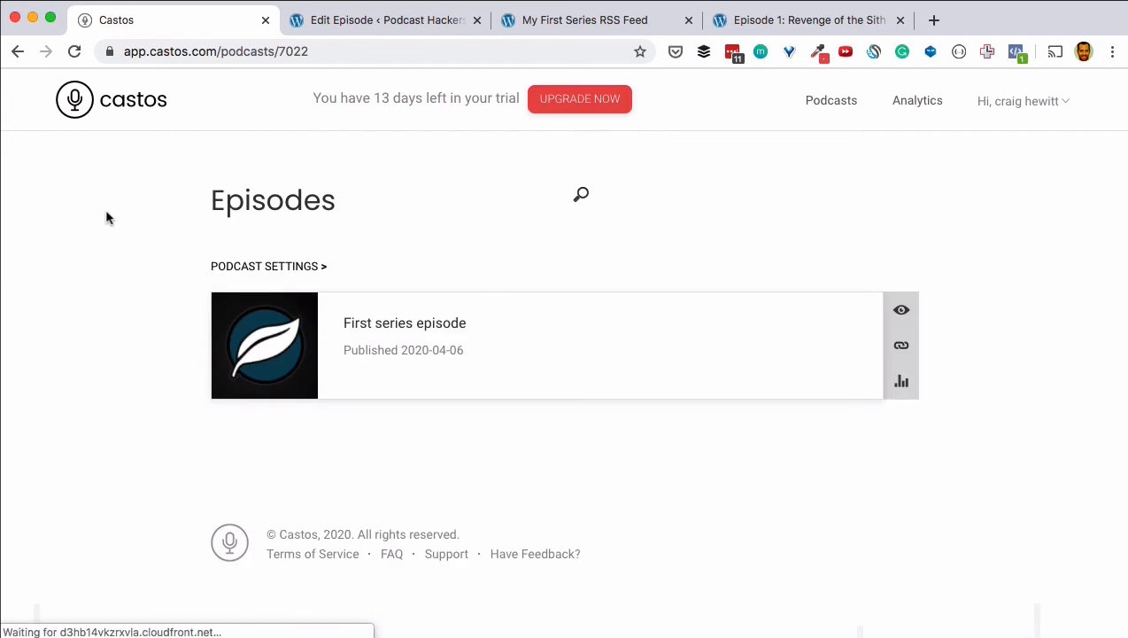
scroll(109, 218, "left", 5)
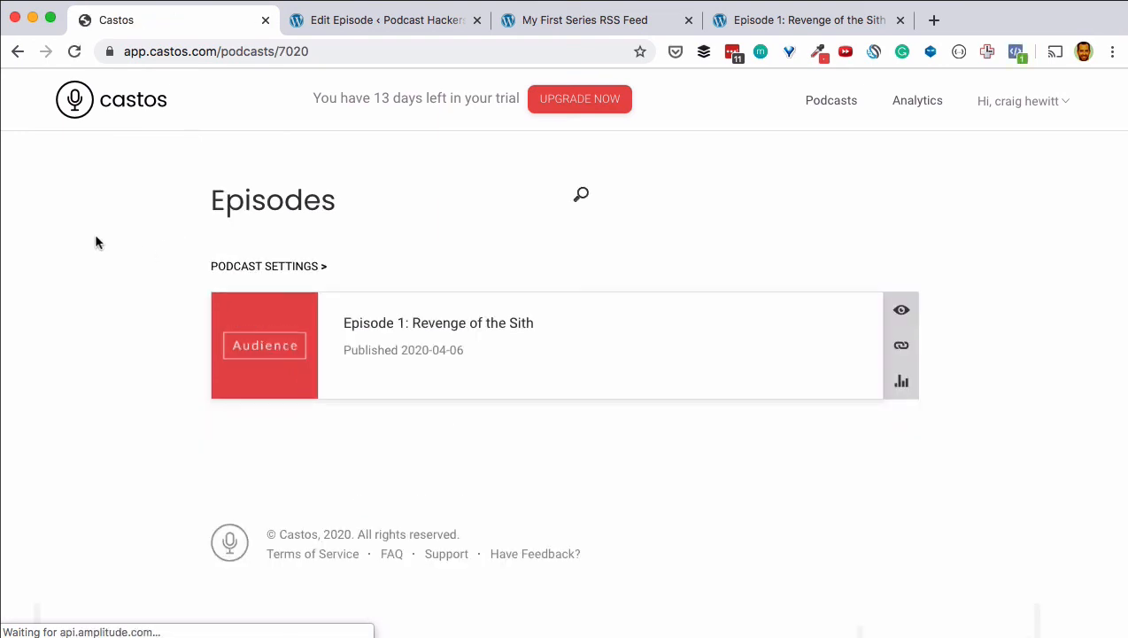
scroll(97, 241, "left", 5)
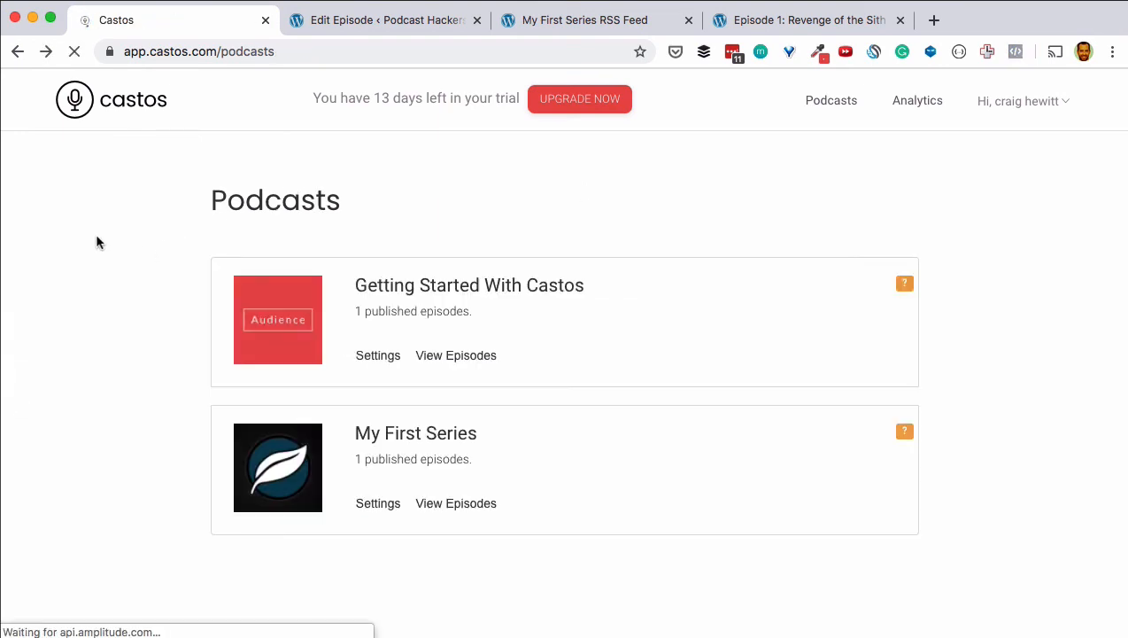